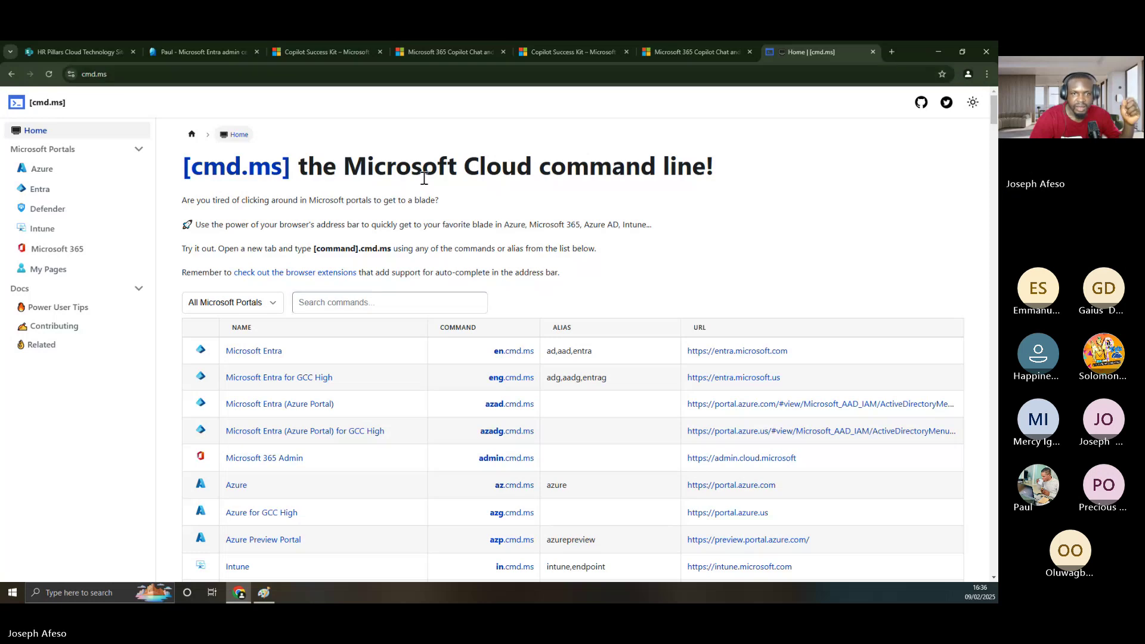
- Open the Microsoft 365 Admin and Microsoft Entra links from cmd.ms in new background tabs
scroll(348, 256, "down", 1)
scroll(347, 257, "down", 3)
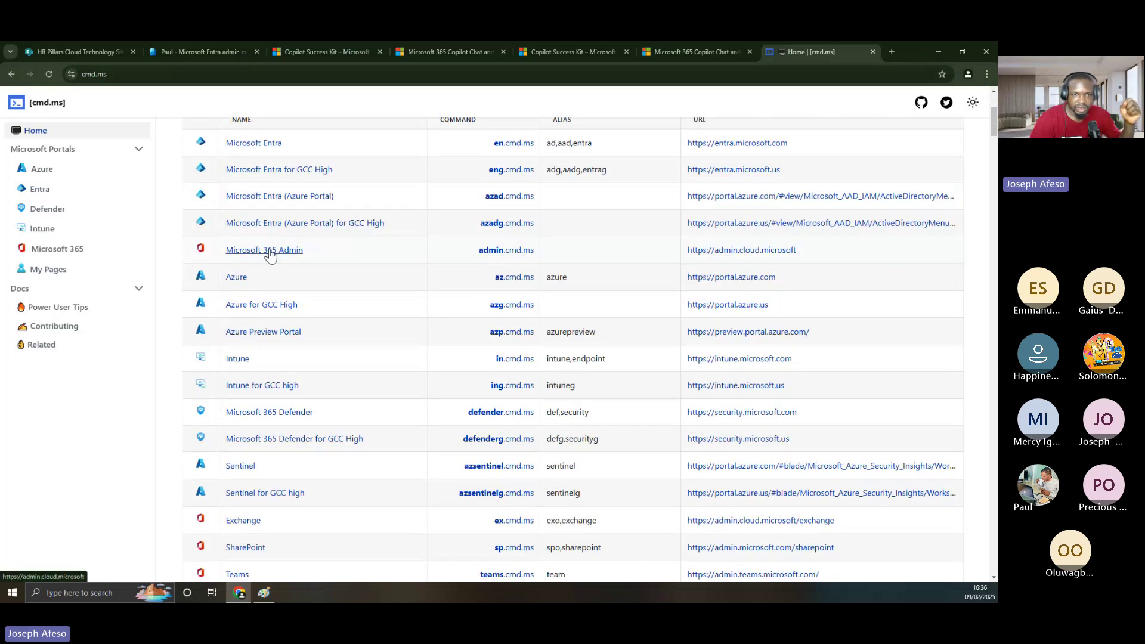
right_click(269, 249)
left_click(281, 257)
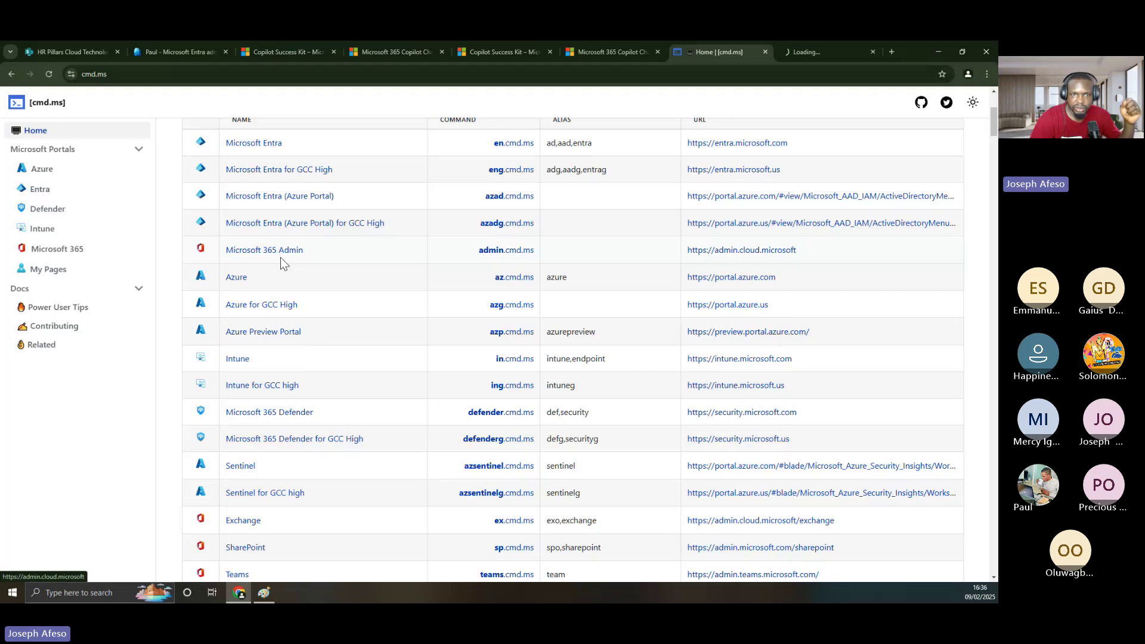
scroll(291, 235, "up", 3)
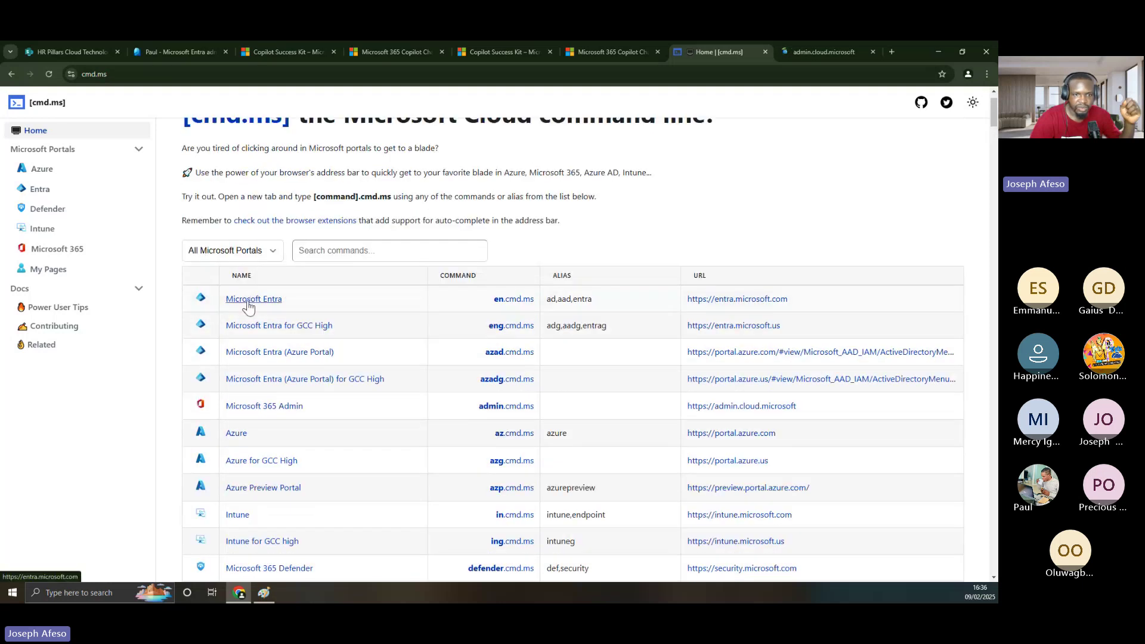
right_click(248, 307)
left_click(302, 312)
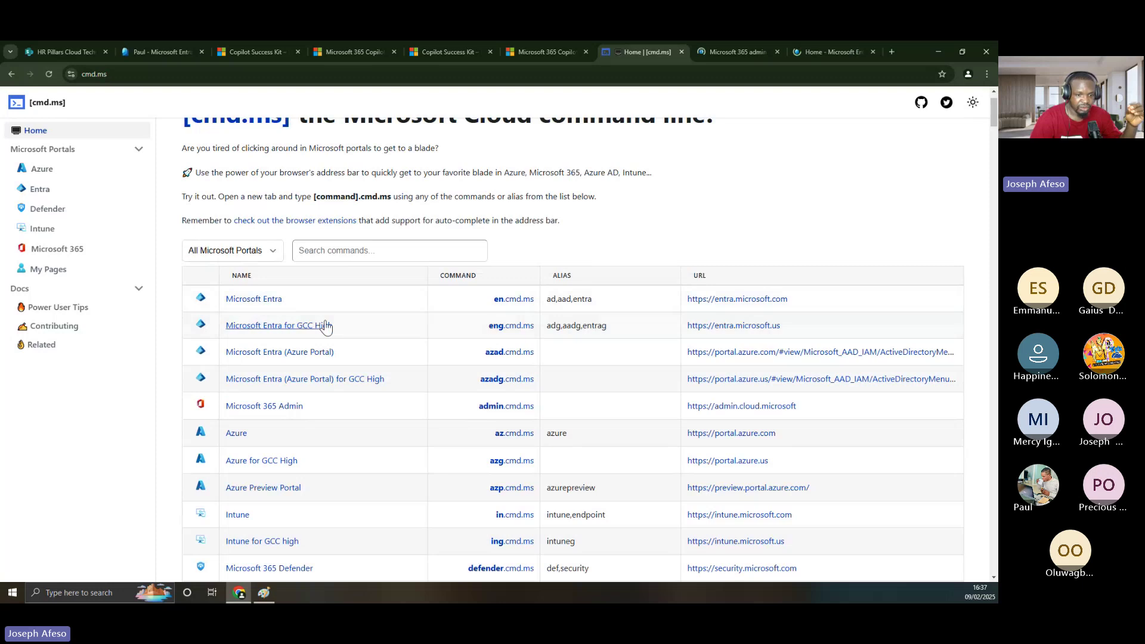
scroll(317, 342, "down", 5)
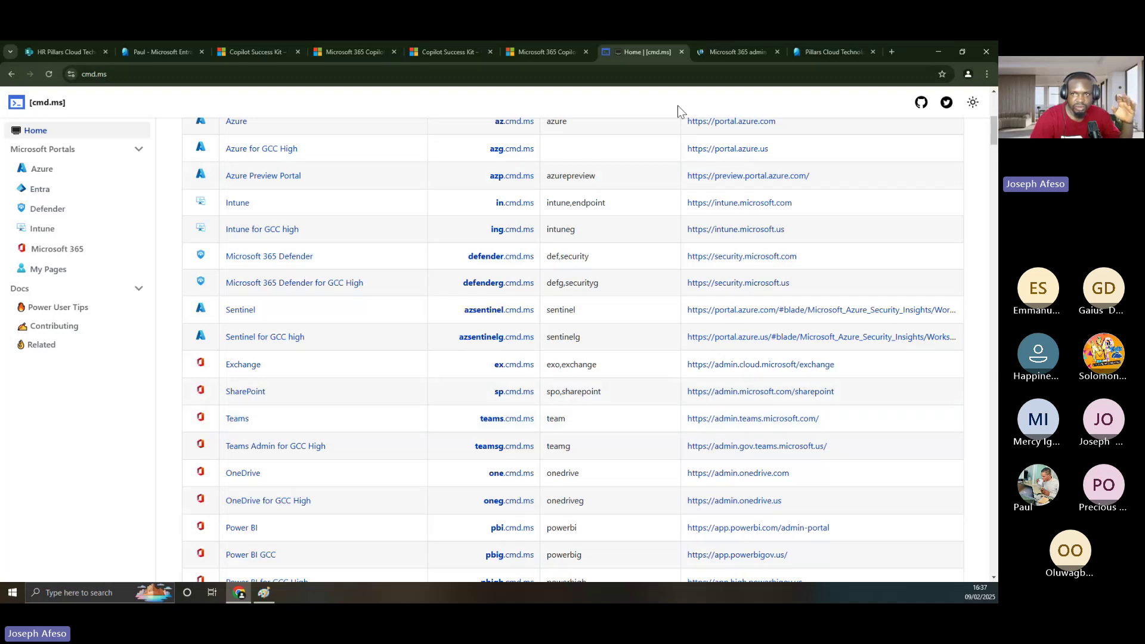
- Go to the Microsoft 365 admin center tab and scroll the Home page down to the Users list
left_click(725, 52)
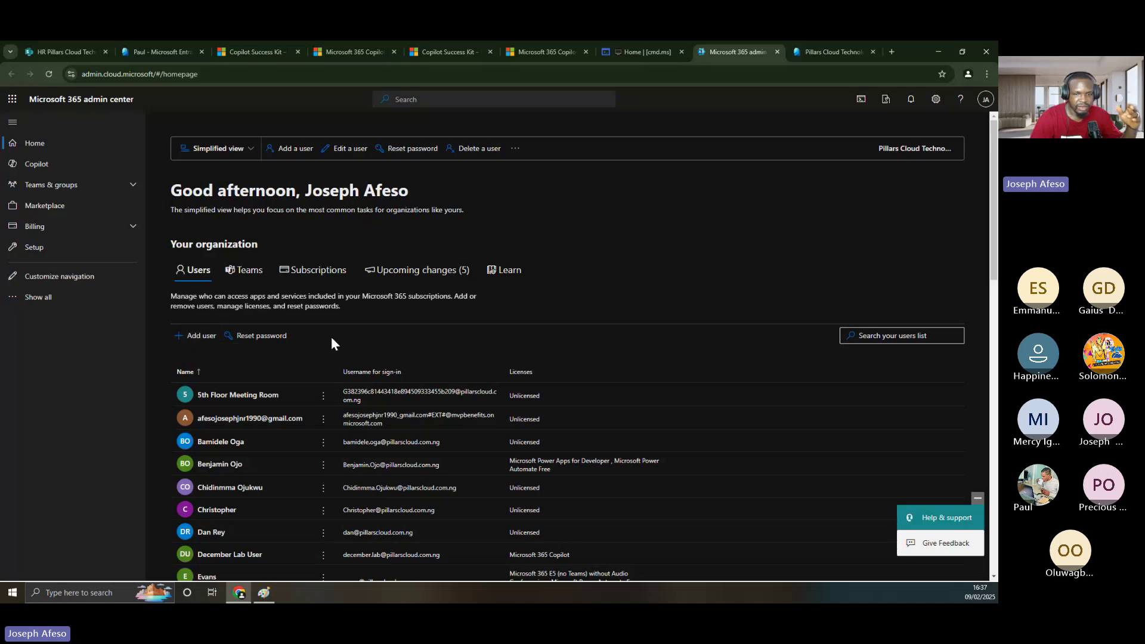
scroll(372, 339, "down", 3)
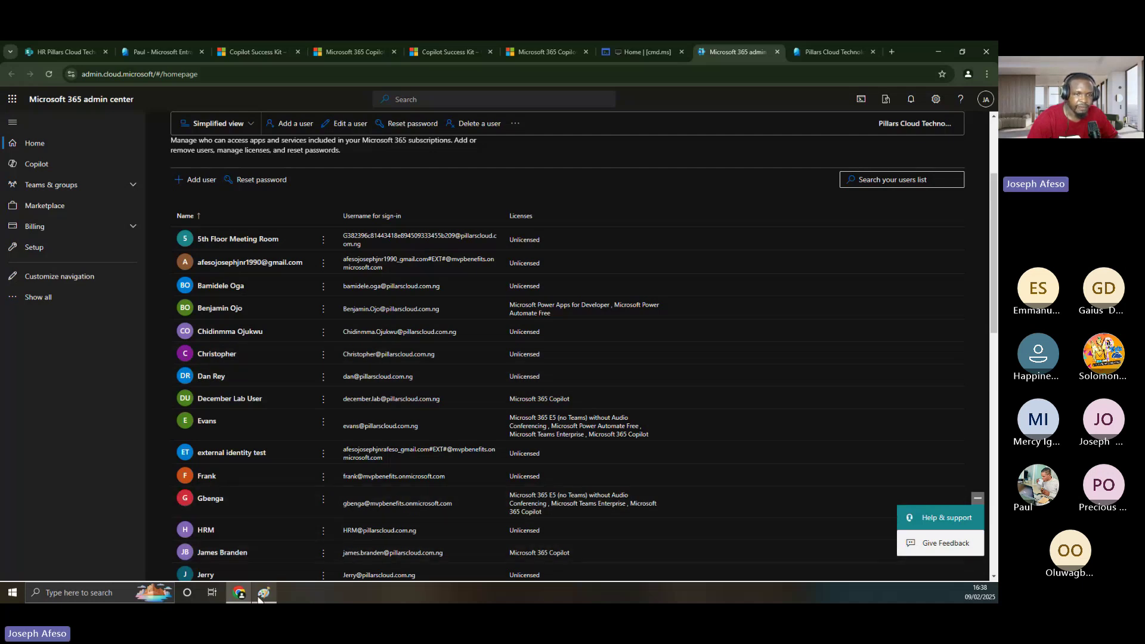
mouse_move(262, 595)
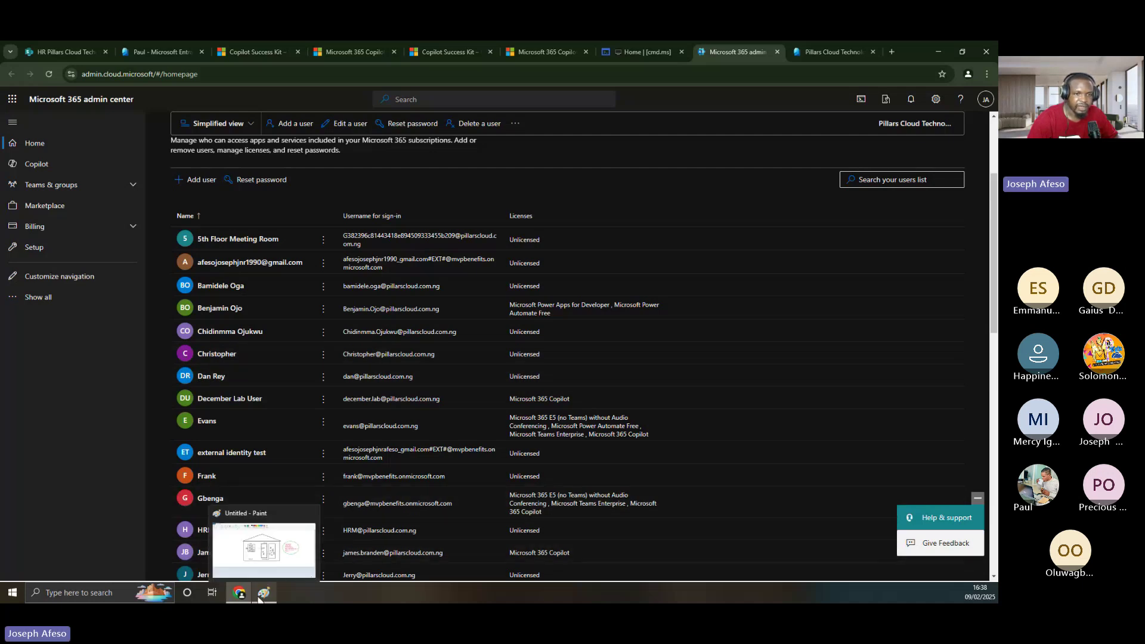
left_click(274, 567)
left_click(239, 592)
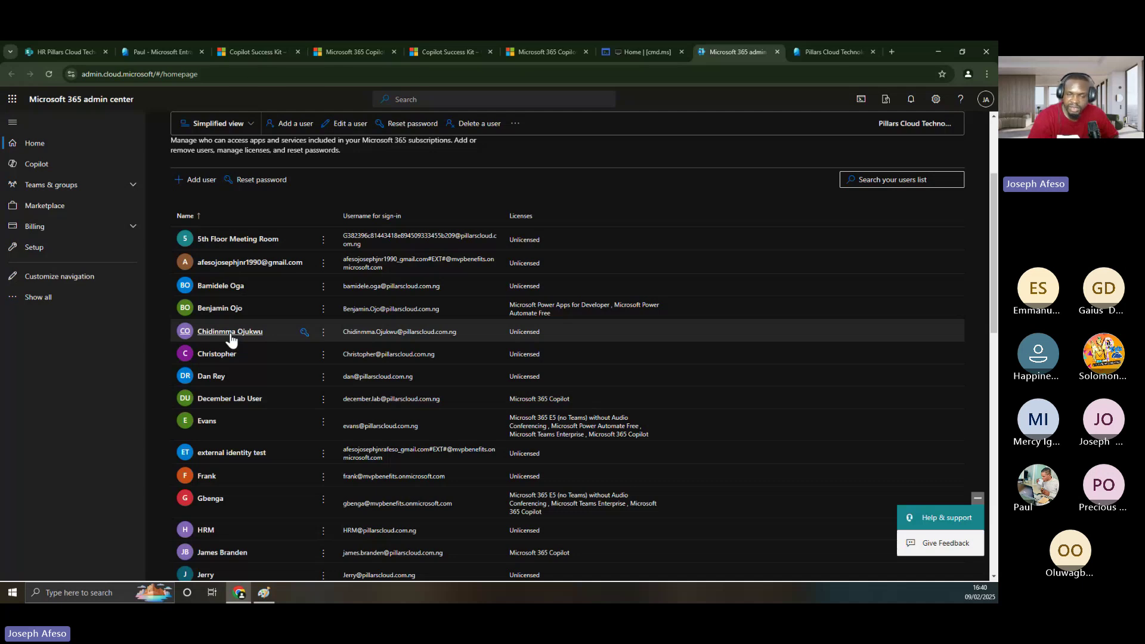
left_click(262, 595)
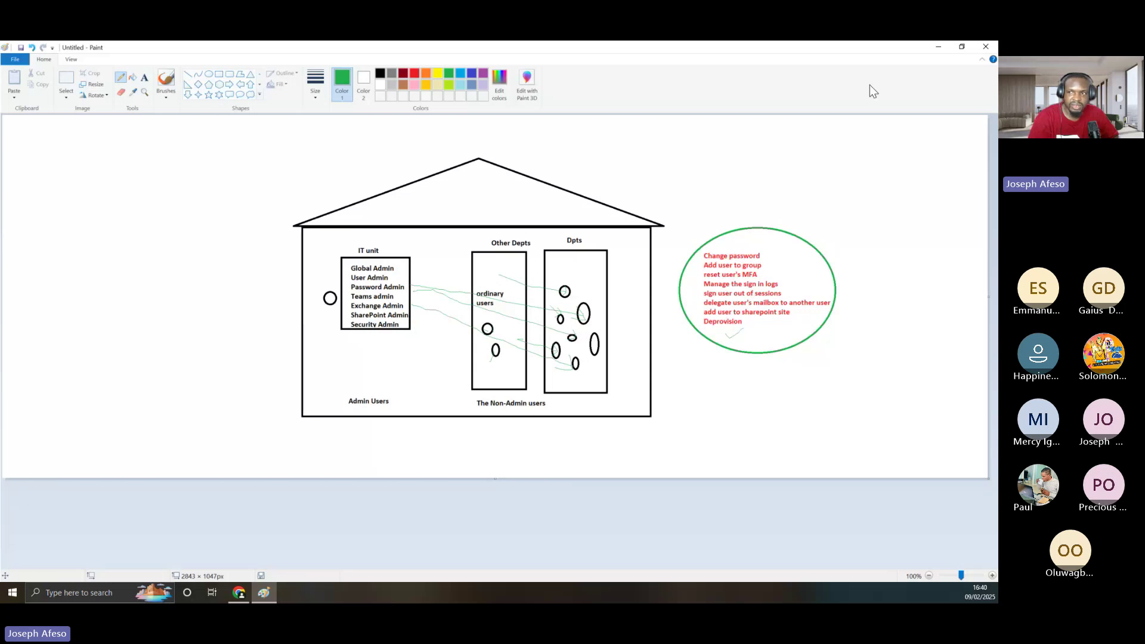
left_click(944, 46)
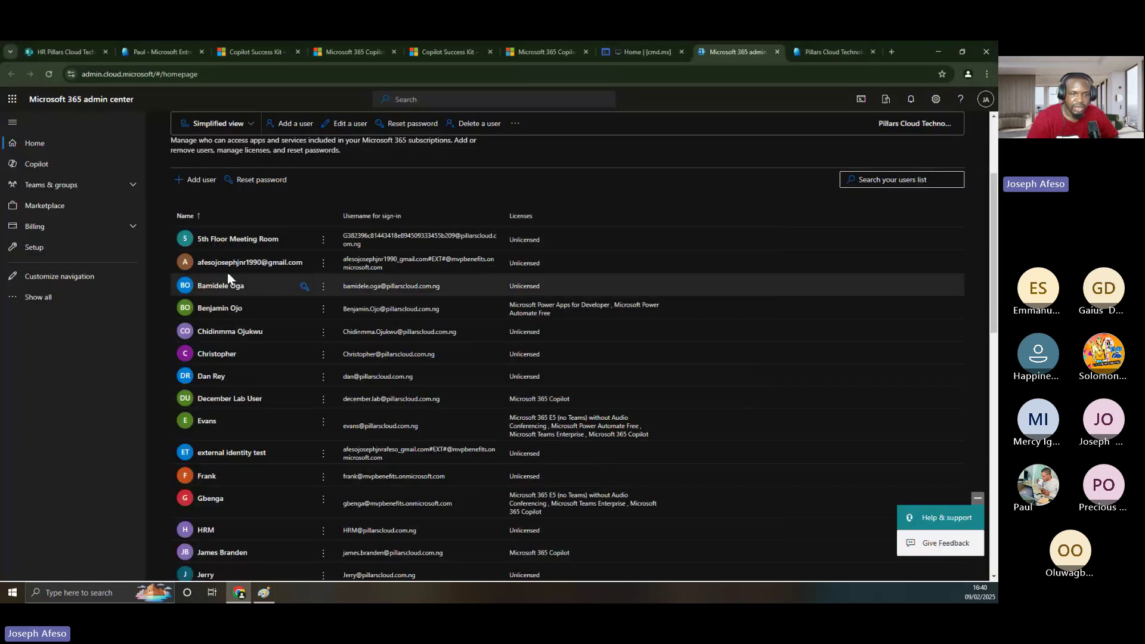
- Open the fifth user in the Users list to view their account details
left_click(229, 333)
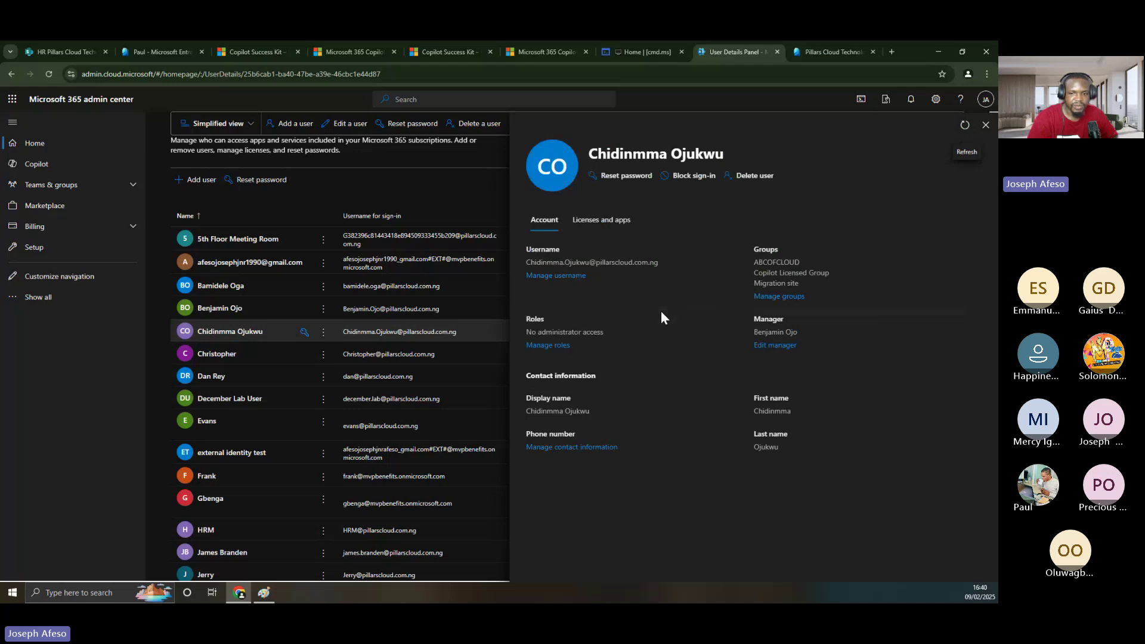
- In Entra's All users list, search for 'chidi' and open the matching user's overview
left_click(808, 51)
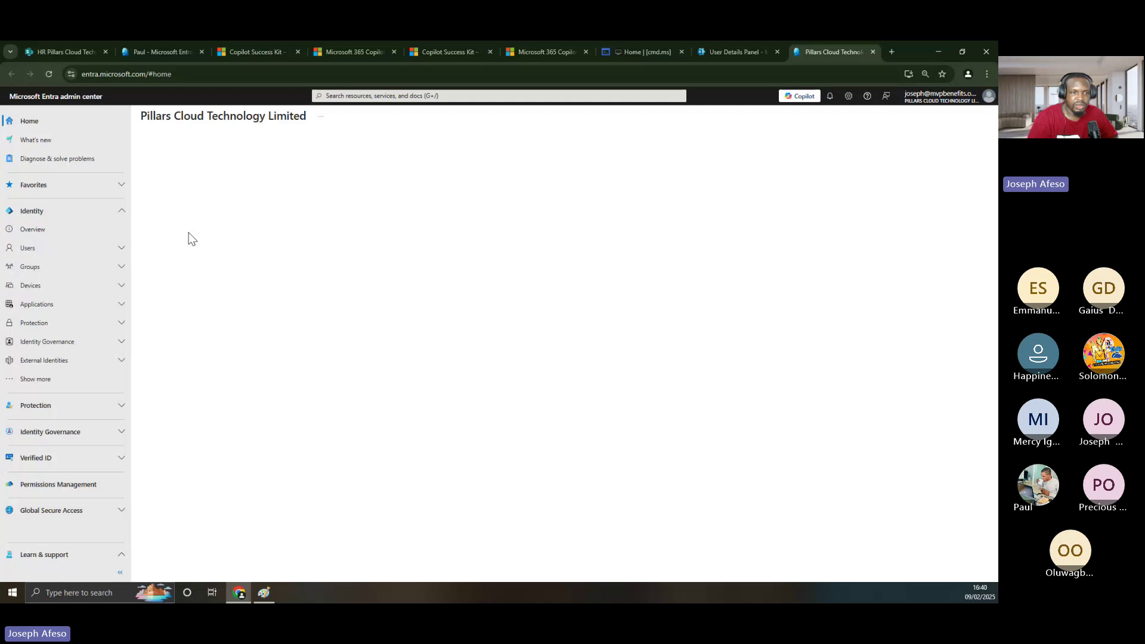
left_click(32, 249)
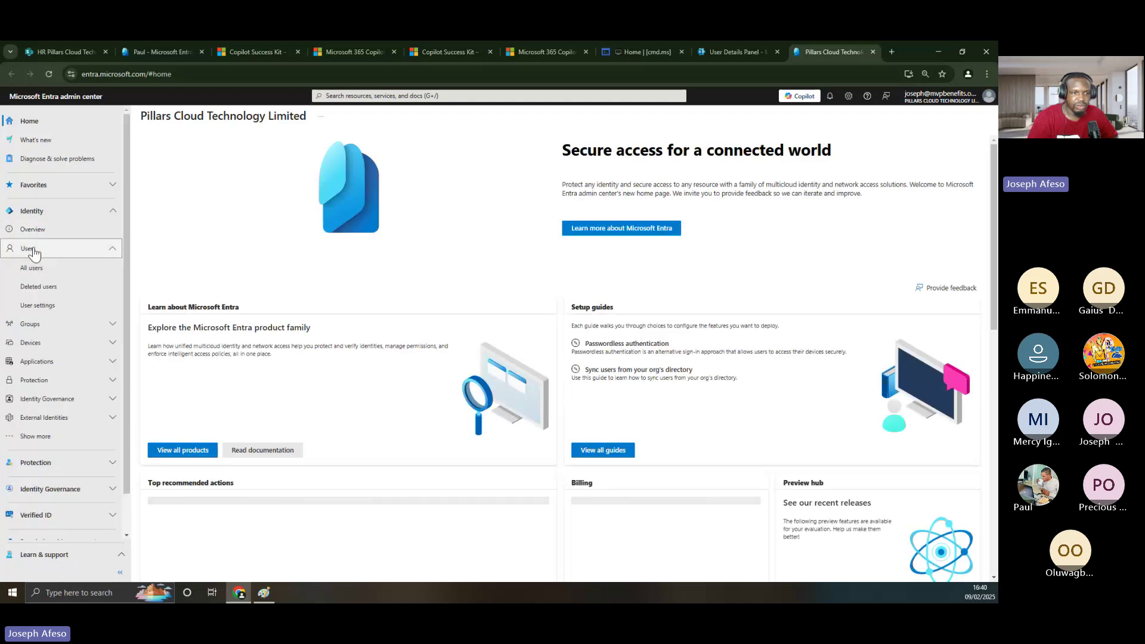
left_click(31, 268)
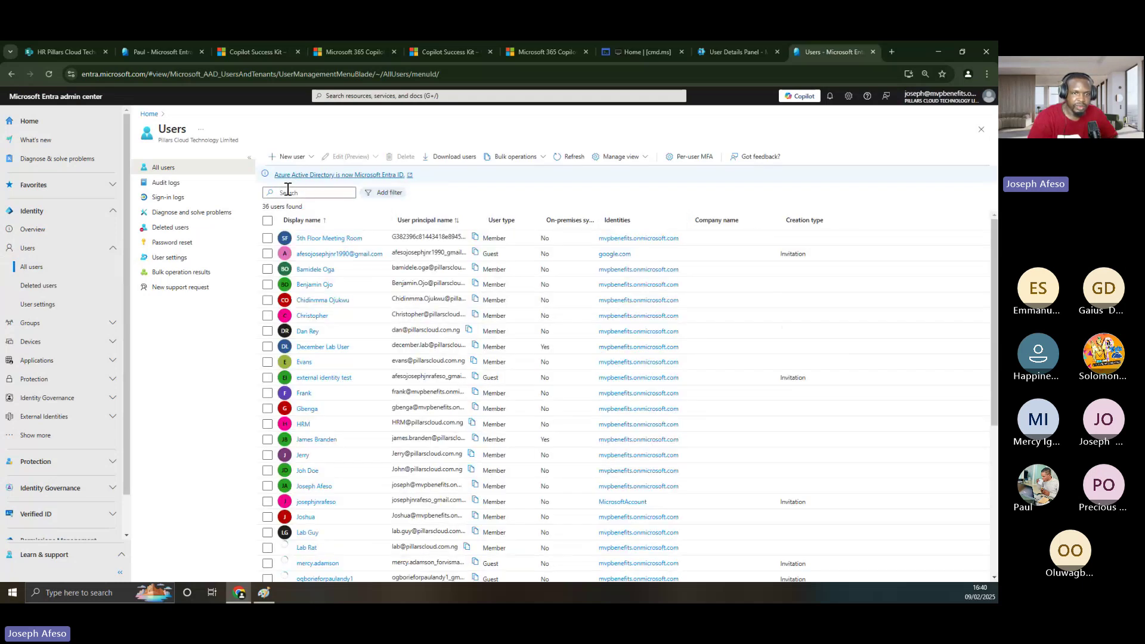
left_click(287, 191)
type("chid")
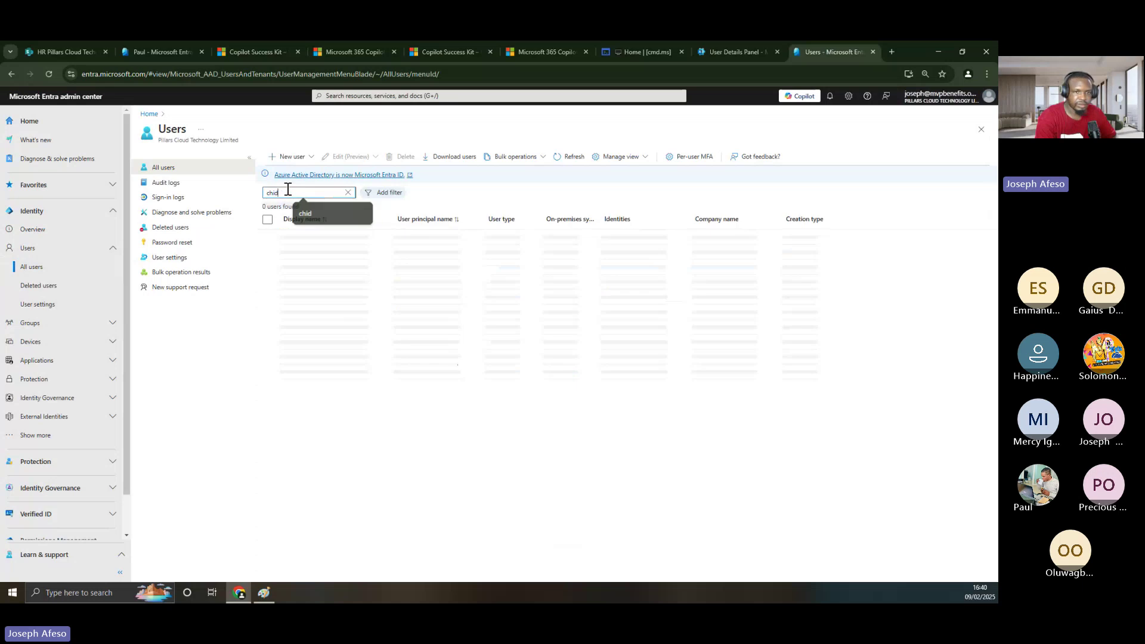
type("i")
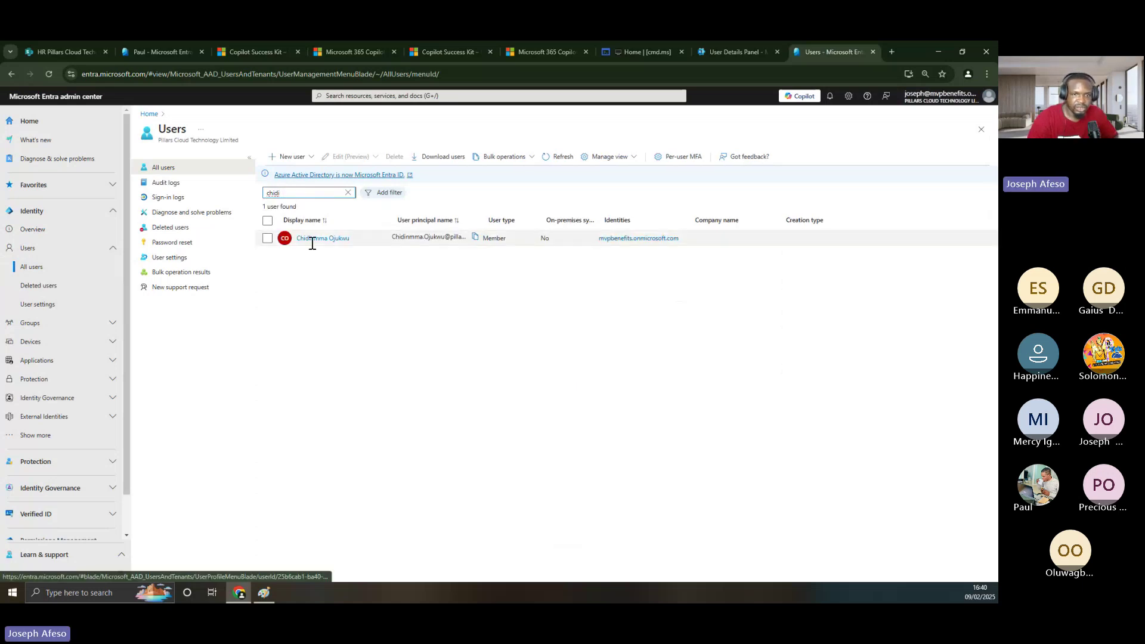
left_click(313, 241)
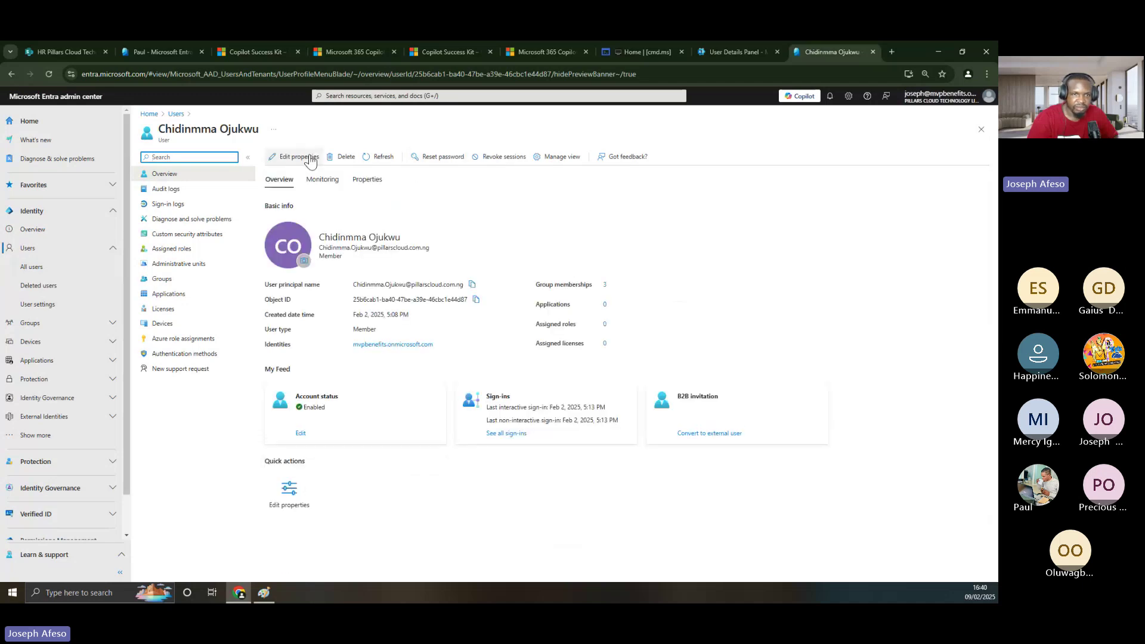
- Choose Edit properties on the user's Overview page
left_click(297, 159)
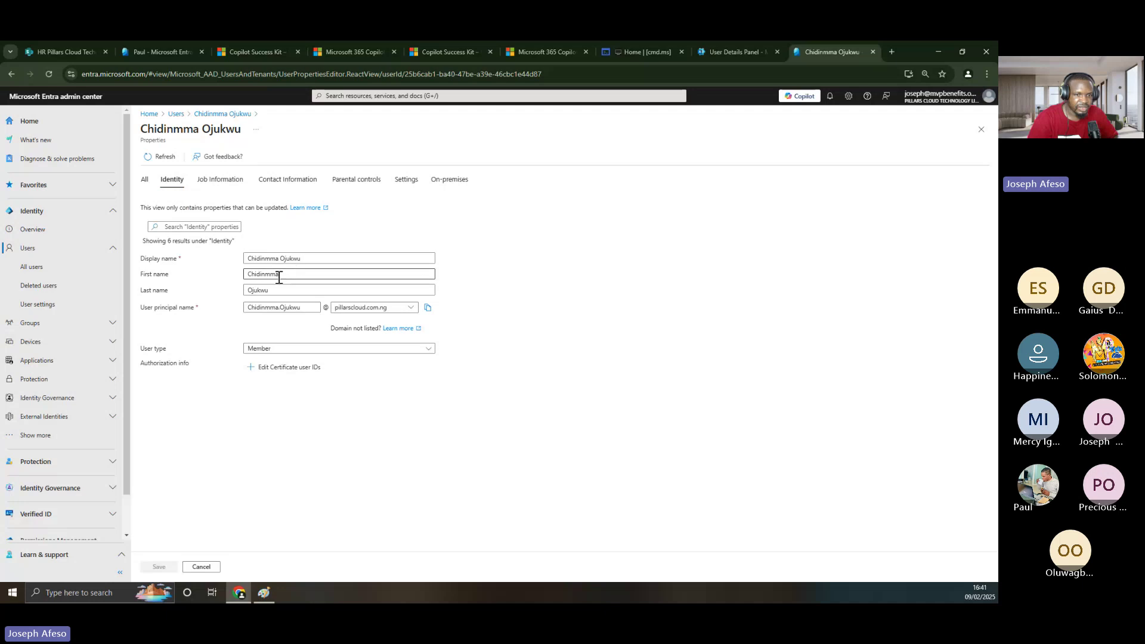
double_click(260, 290)
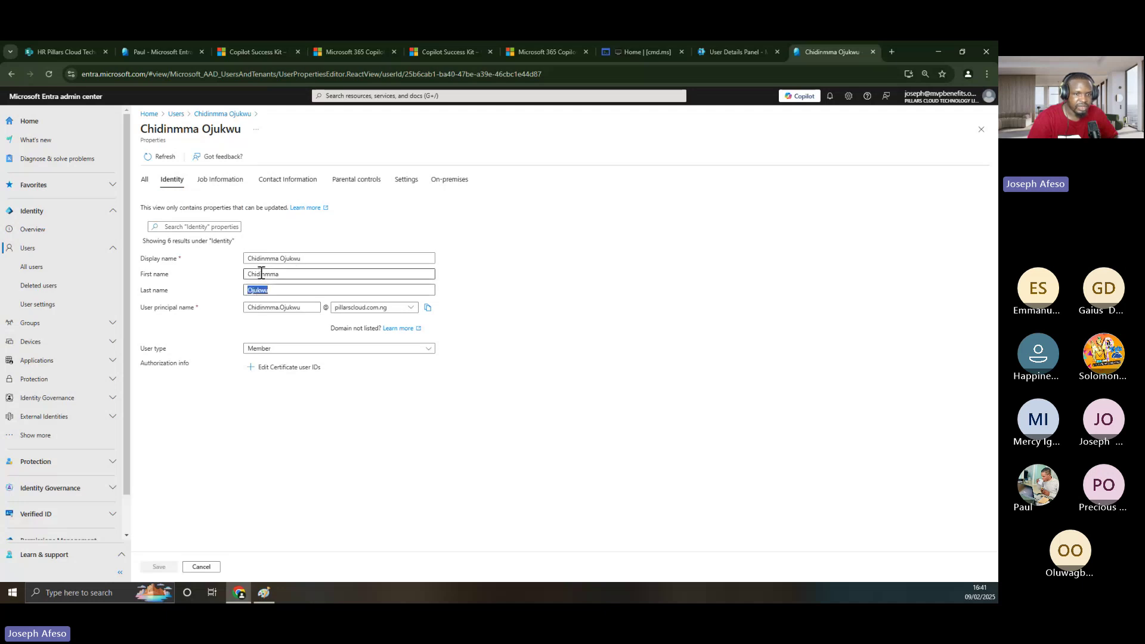
double_click(262, 273)
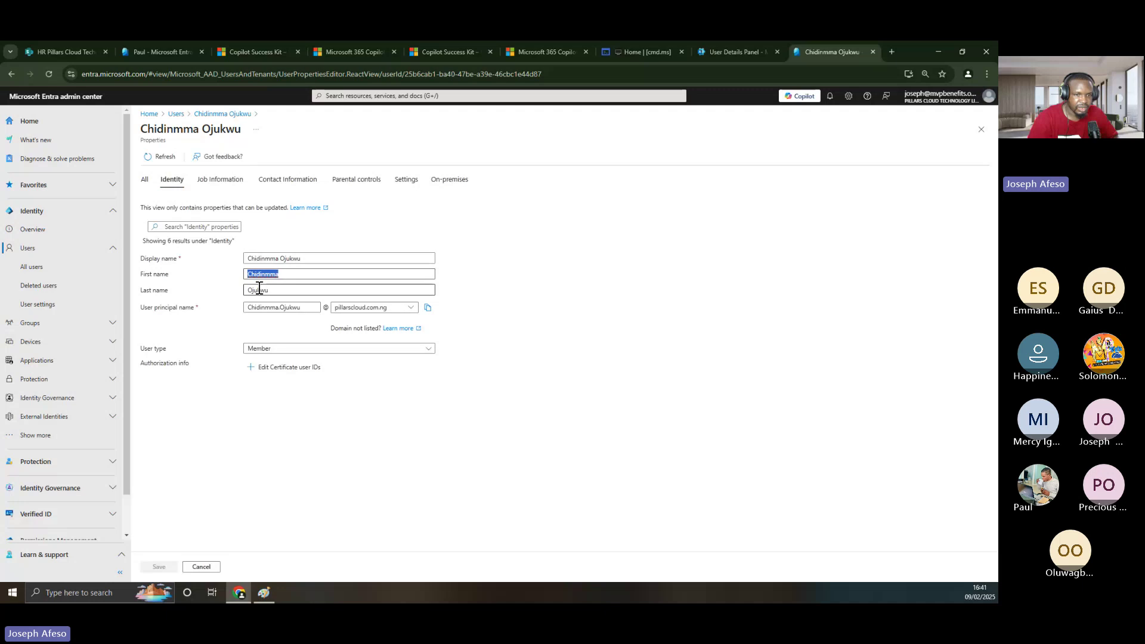
left_click(284, 276)
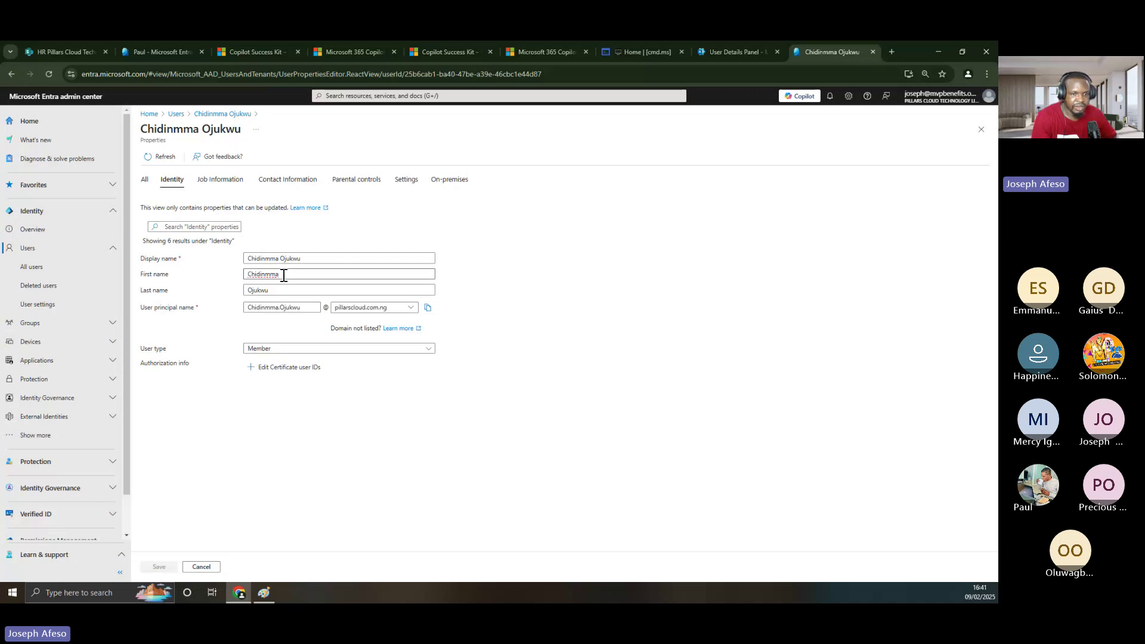
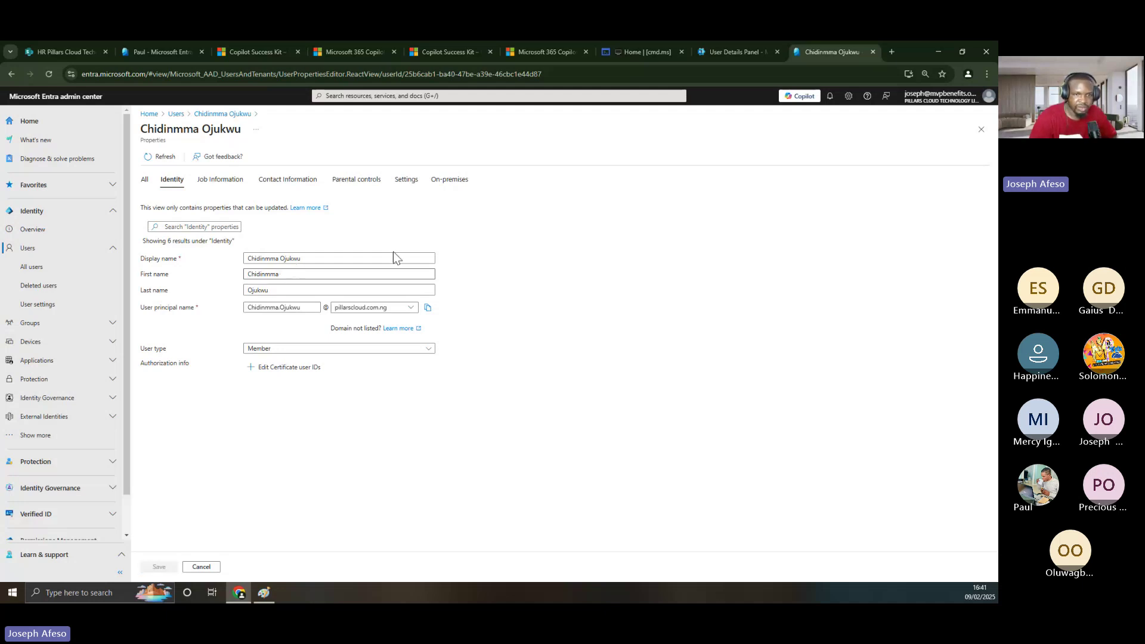
left_click(311, 260)
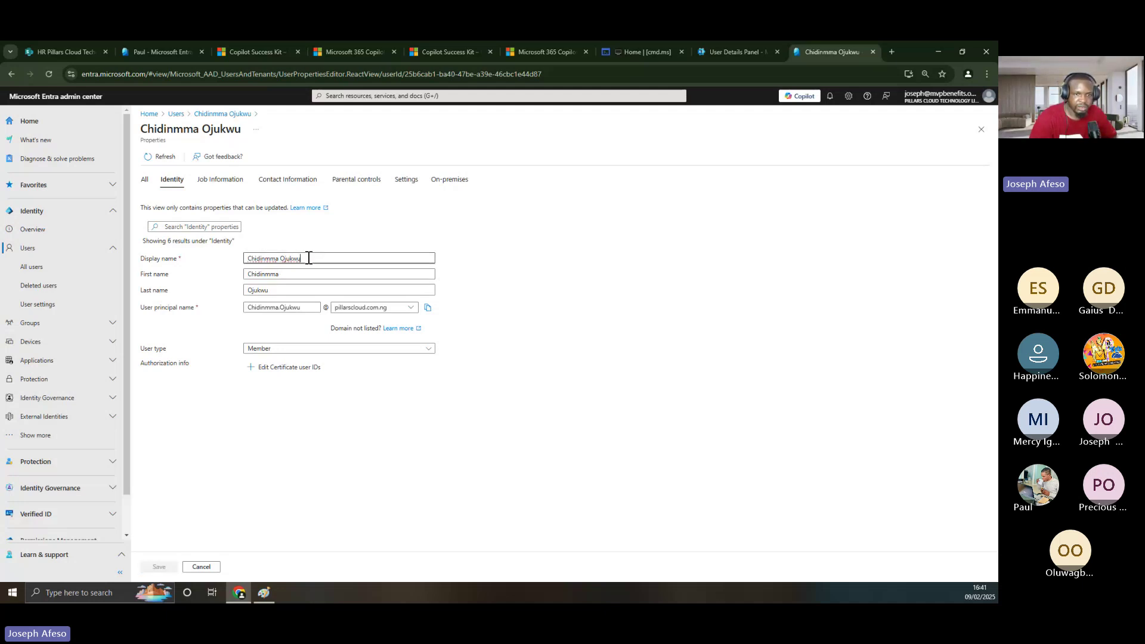
left_click(287, 276)
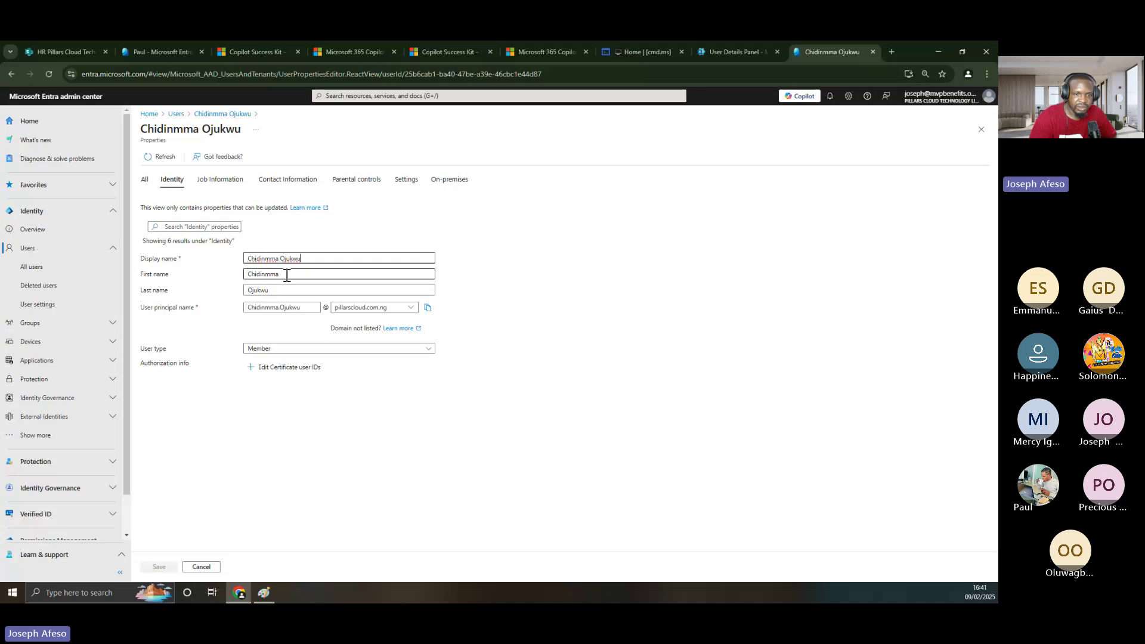
- Add 'Tokura' to the last name, joined to the existing surname with a hyphen
left_click(277, 291)
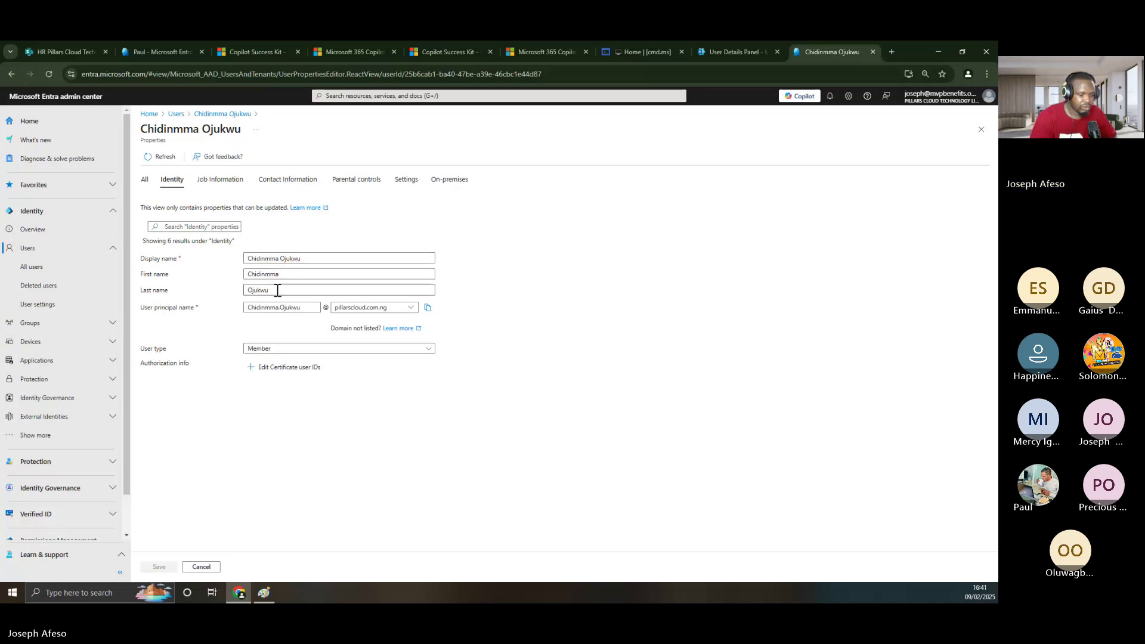
type("Tokura")
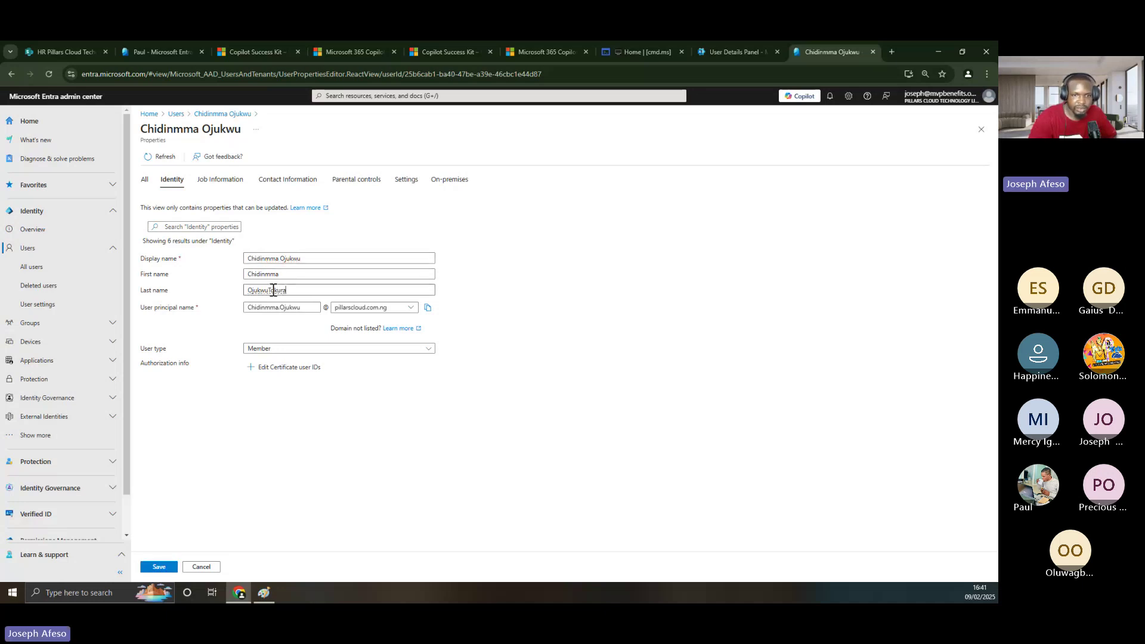
left_click(269, 291)
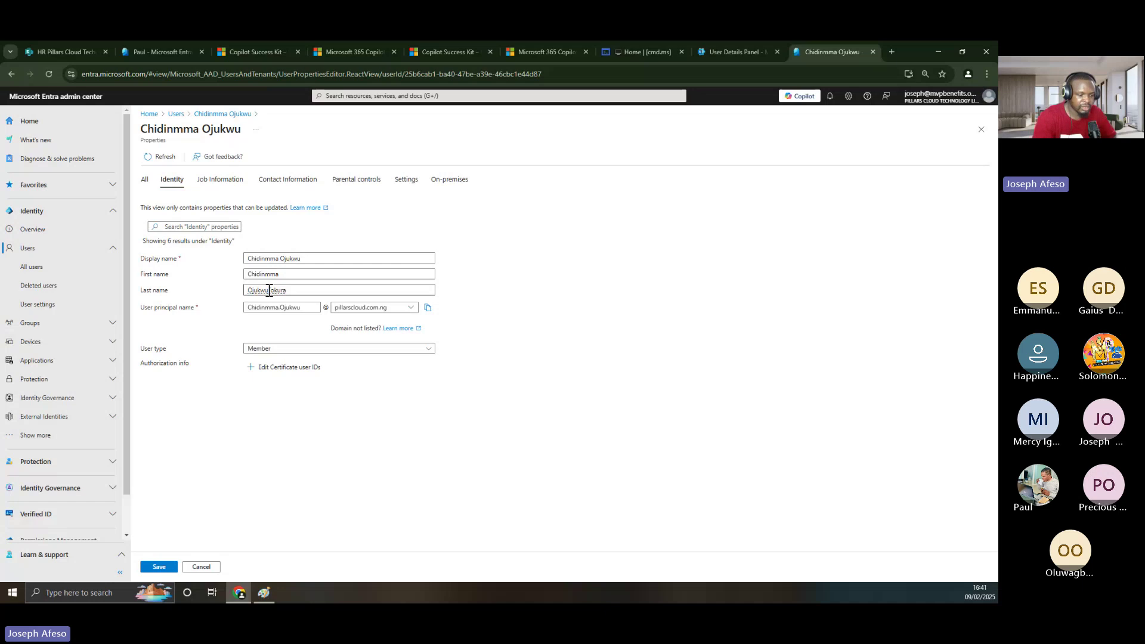
key("BackSpace")
type("-")
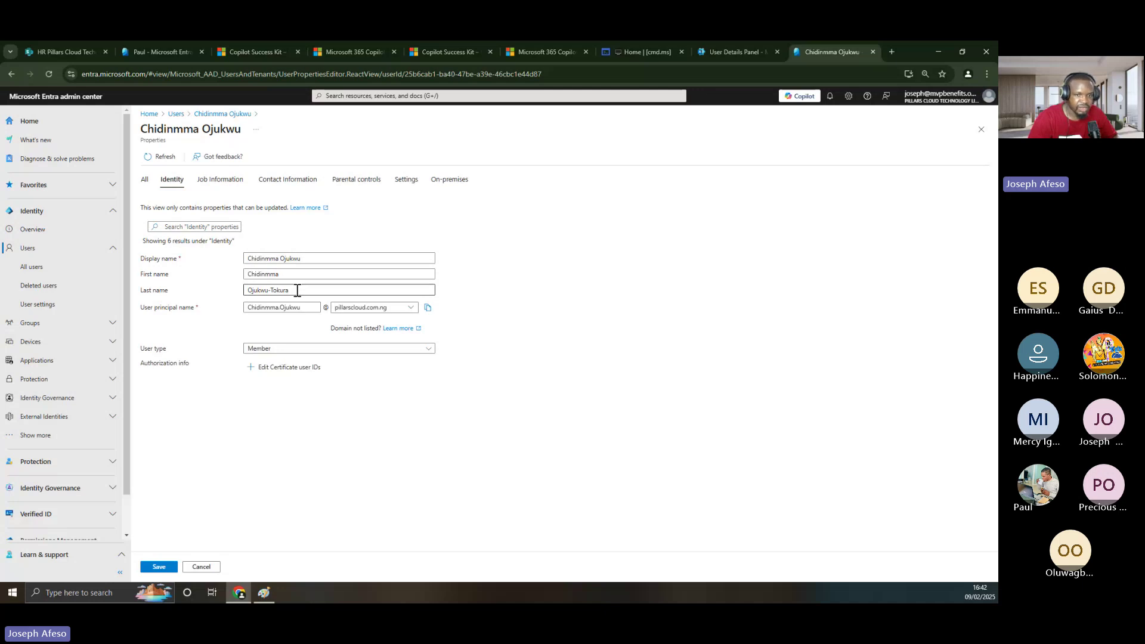
left_click_drag(297, 290, 244, 289)
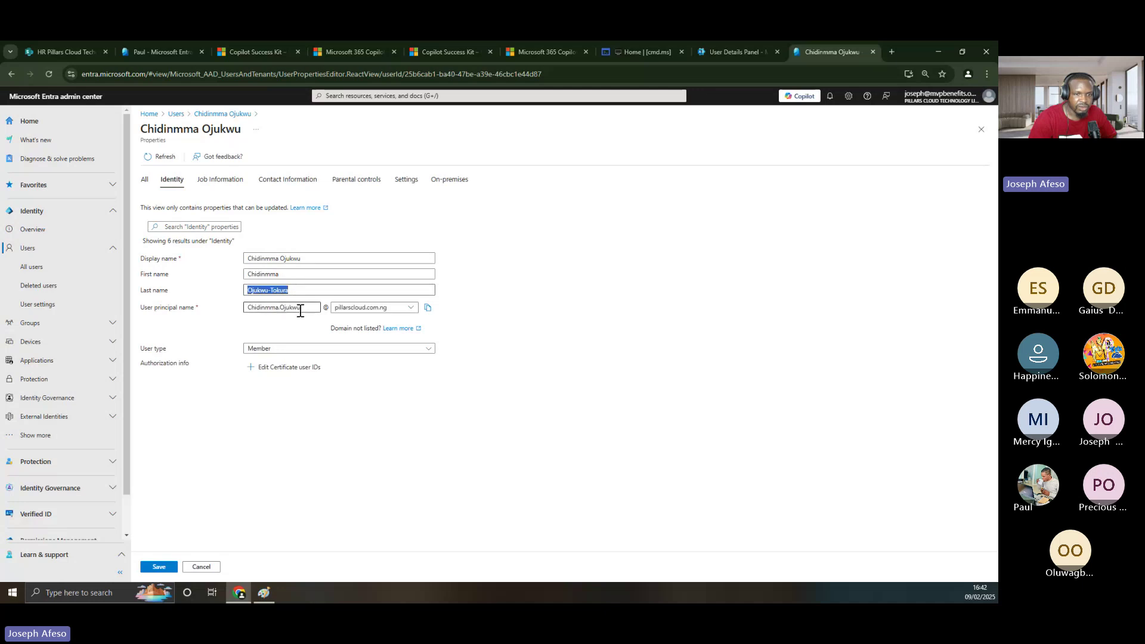
- Append '-Tokura' to the user principal name
left_click(301, 308)
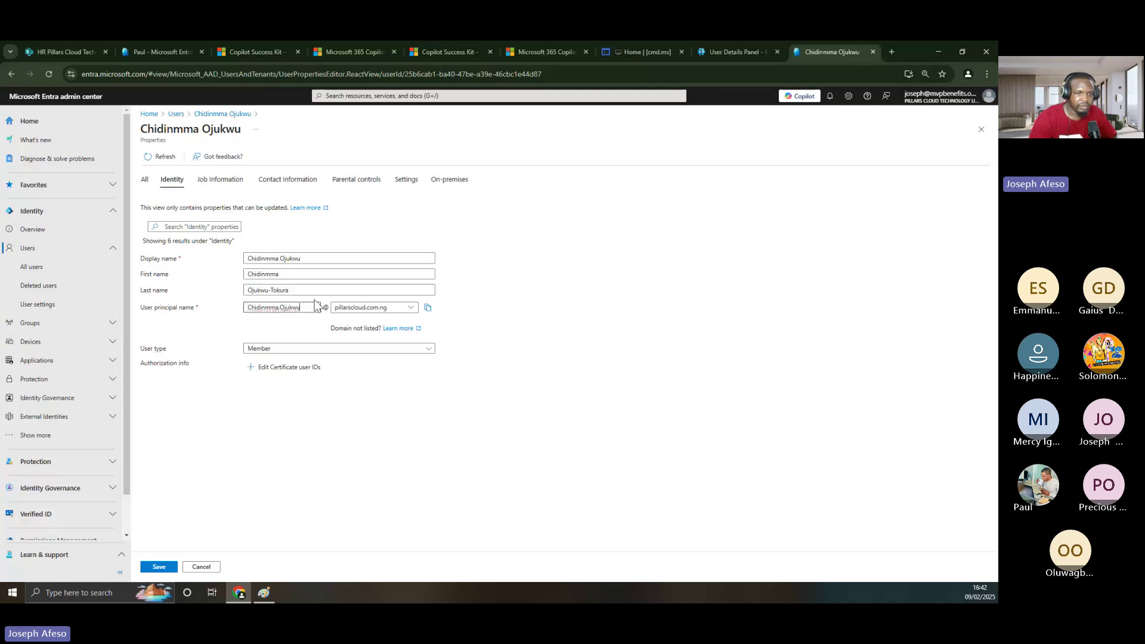
type("-to")
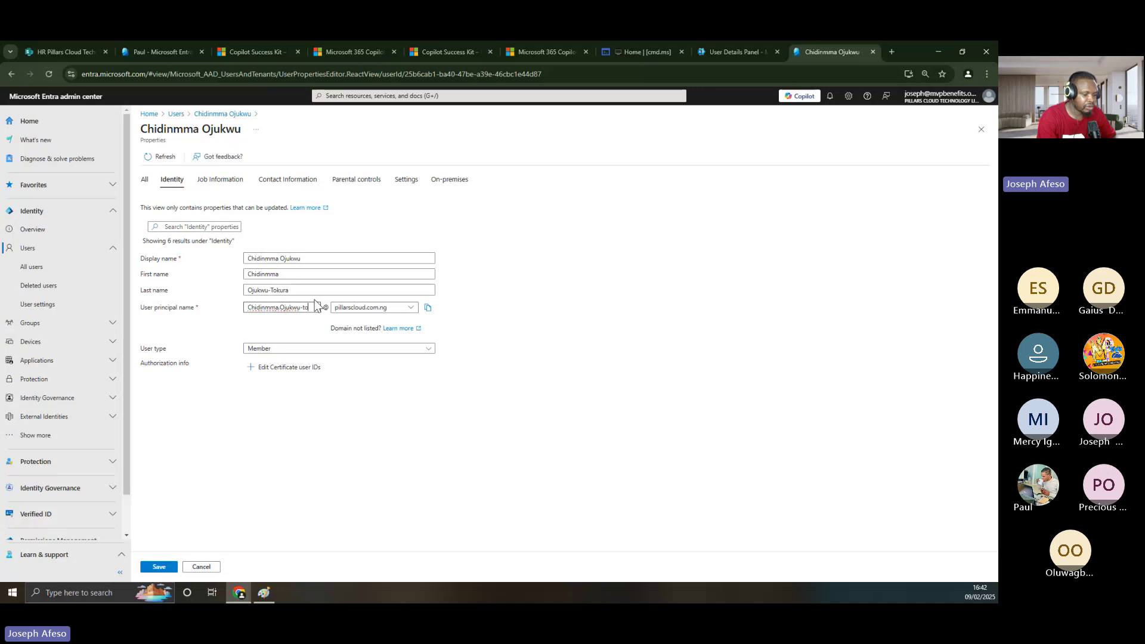
type("kura")
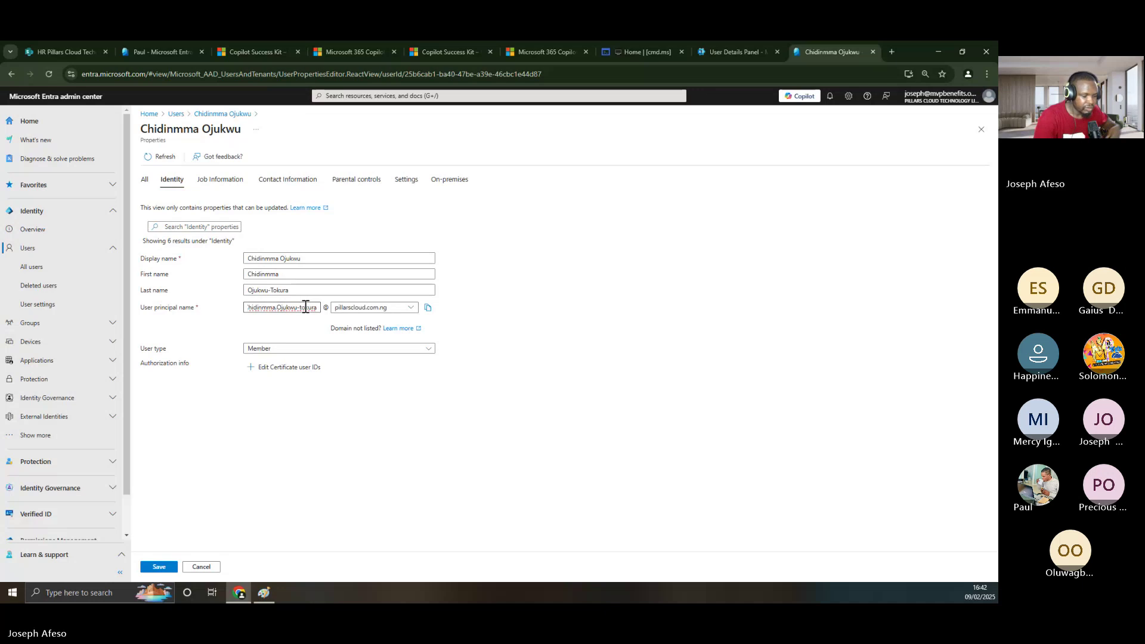
key("BackSpace")
type("T")
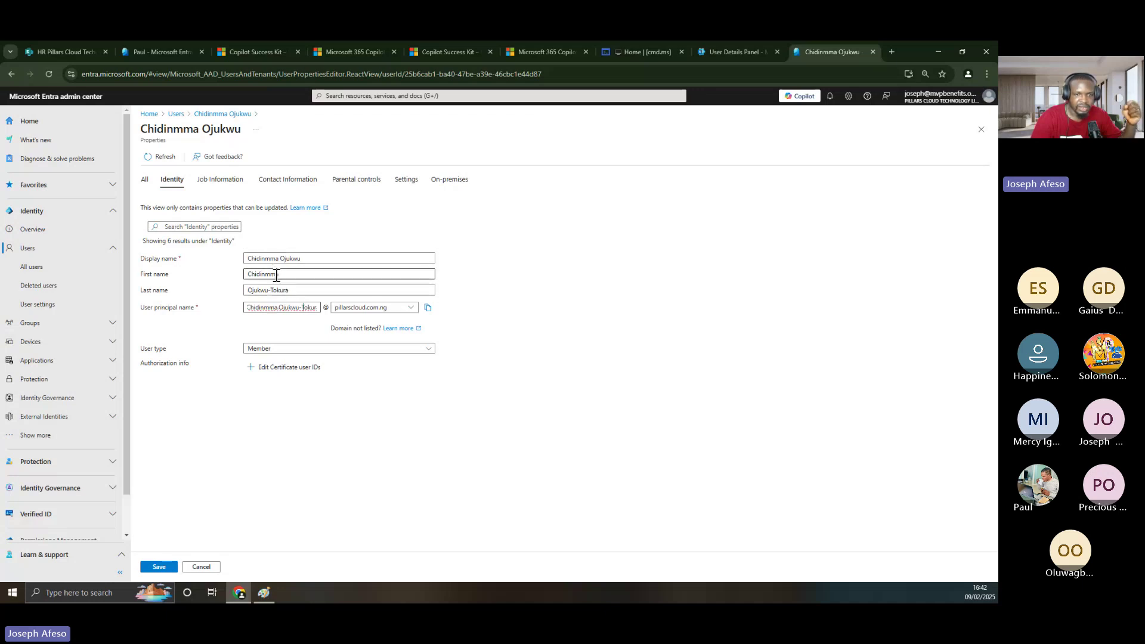
- On Job Information, enter 'Team Manager' as the job title after dismissing the autofill suggestion
left_click(213, 182)
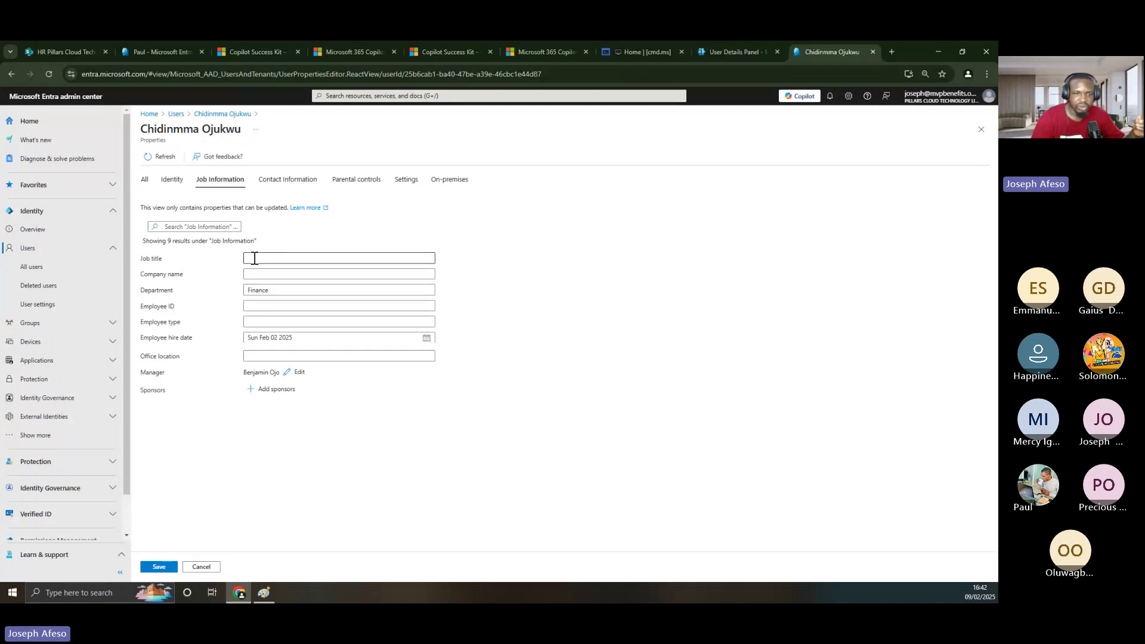
left_click(255, 258)
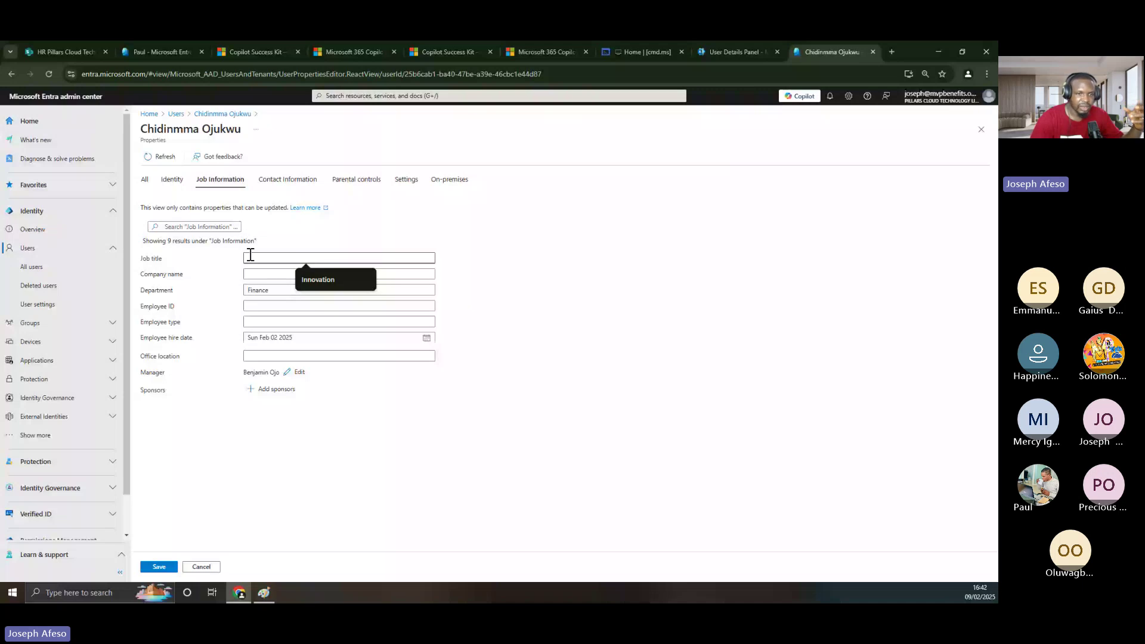
left_click(577, 347)
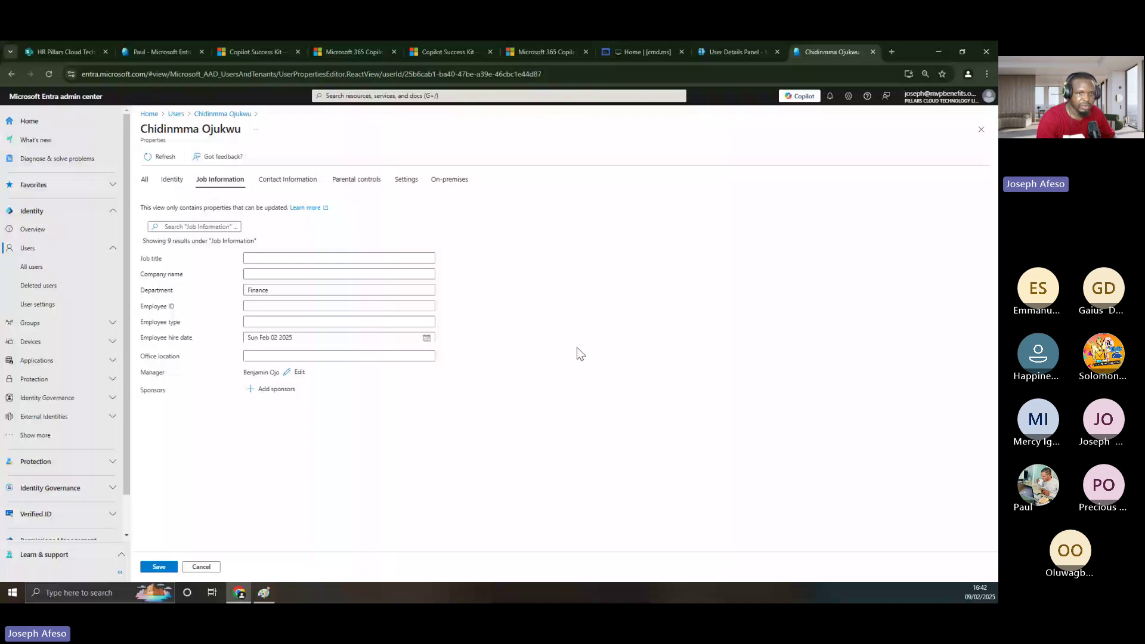
type("TSE1")
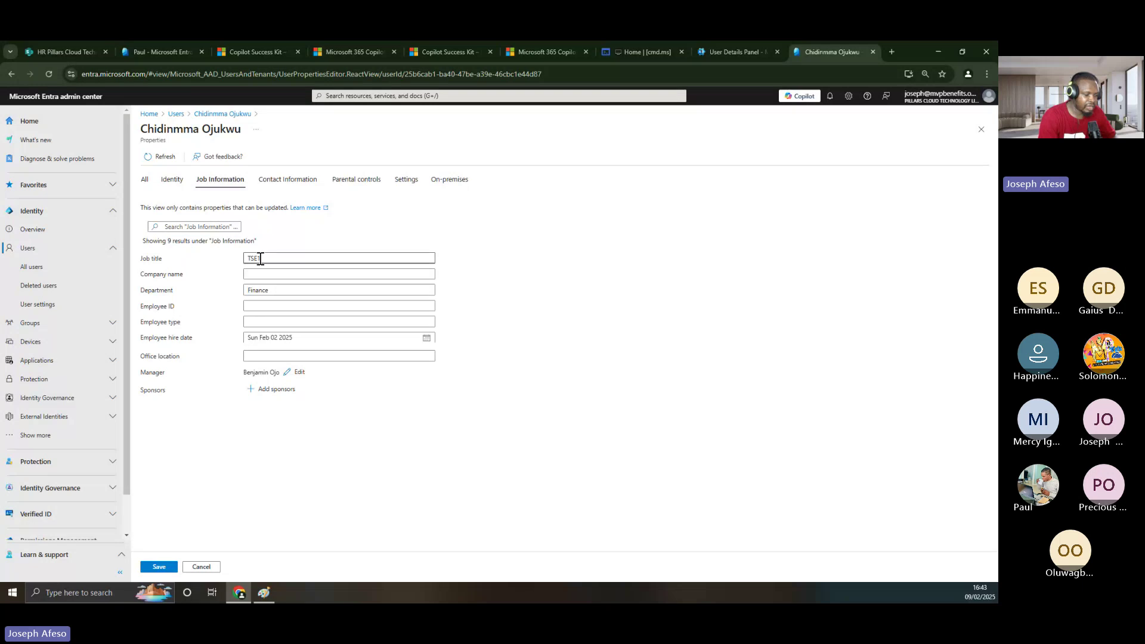
key("BackSpace")
key("BackSpace")
key("BackSpace")
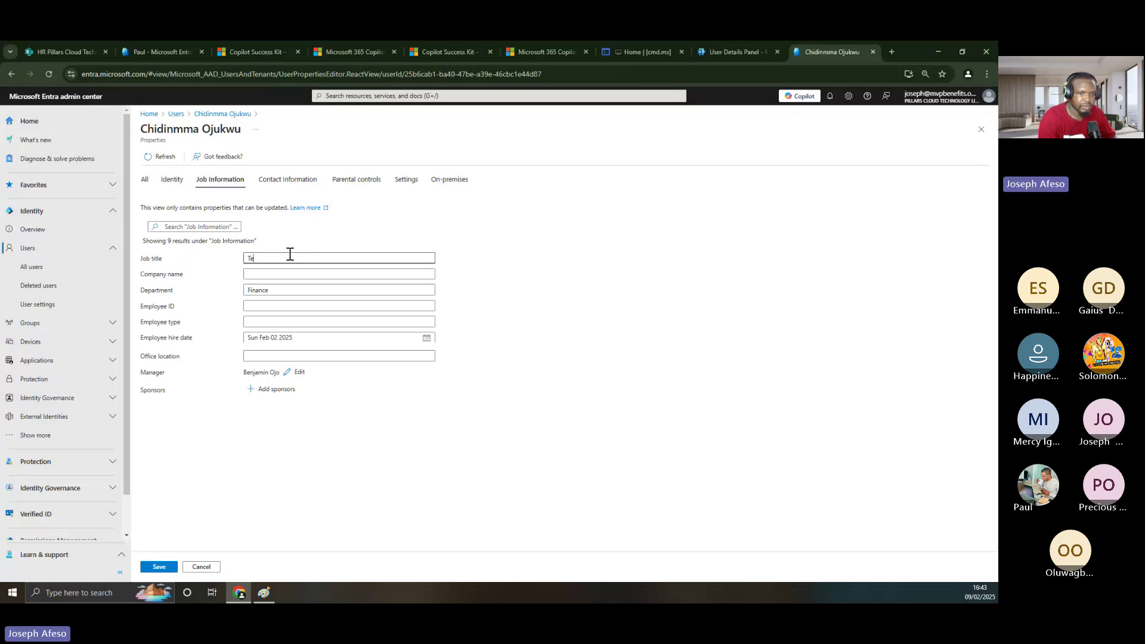
type("eam Mana")
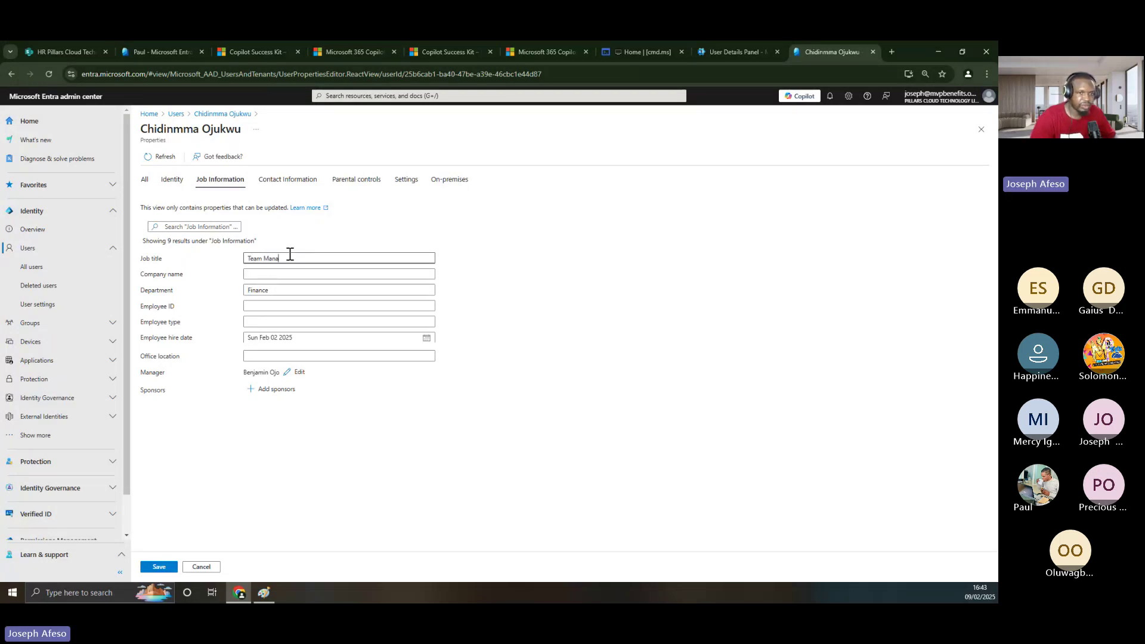
type("ger")
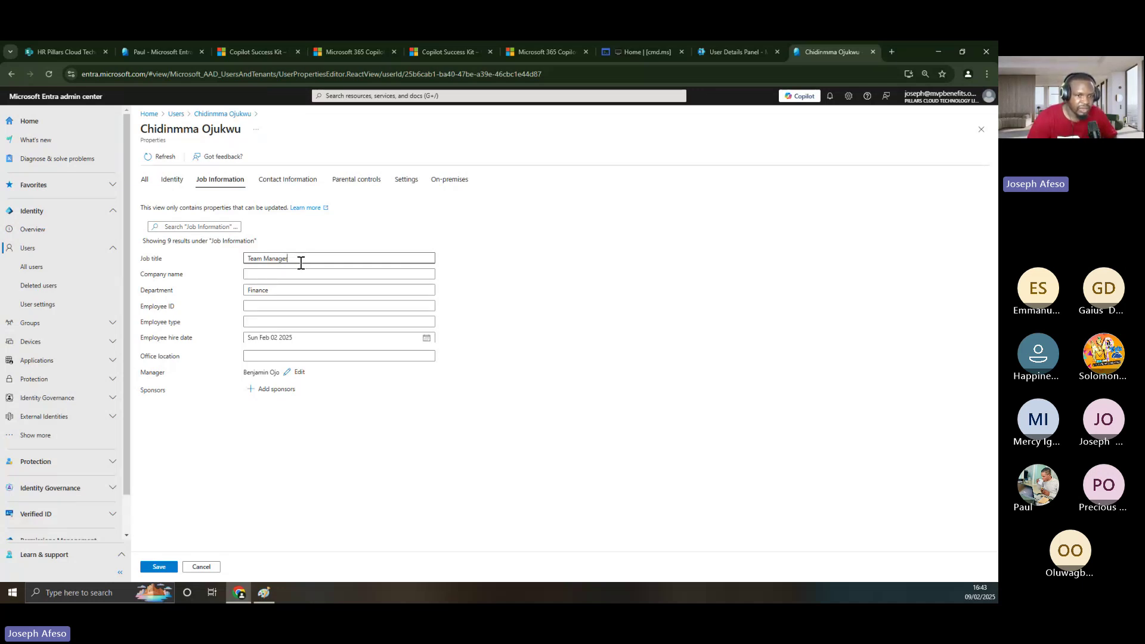
- Replace the department 'Finance' with 'Audit'
left_click(264, 291)
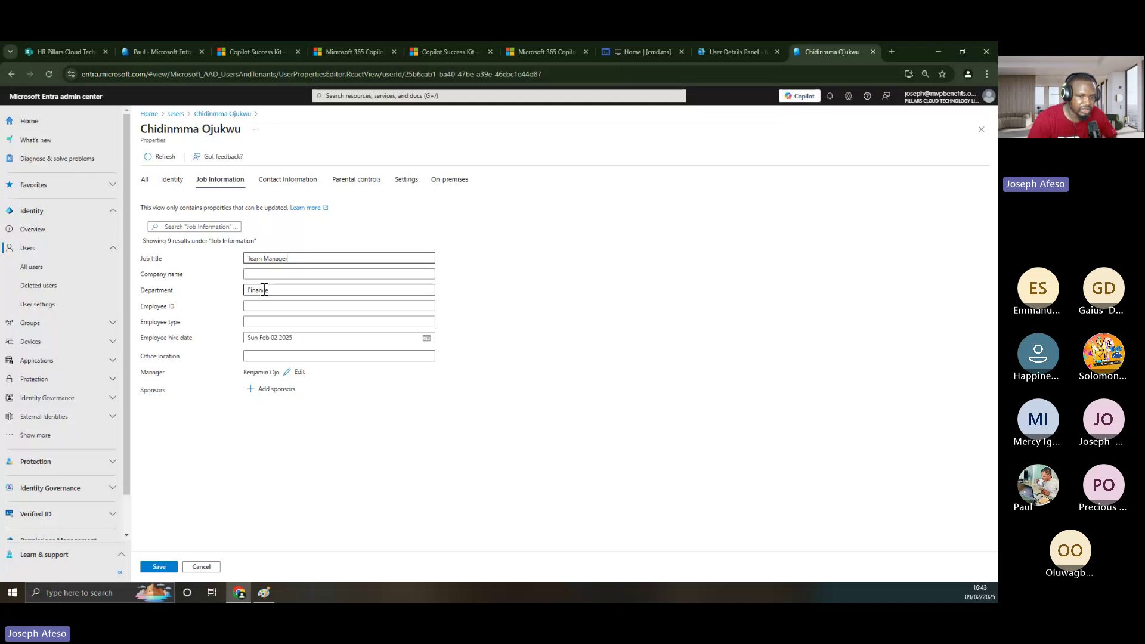
double_click(264, 291)
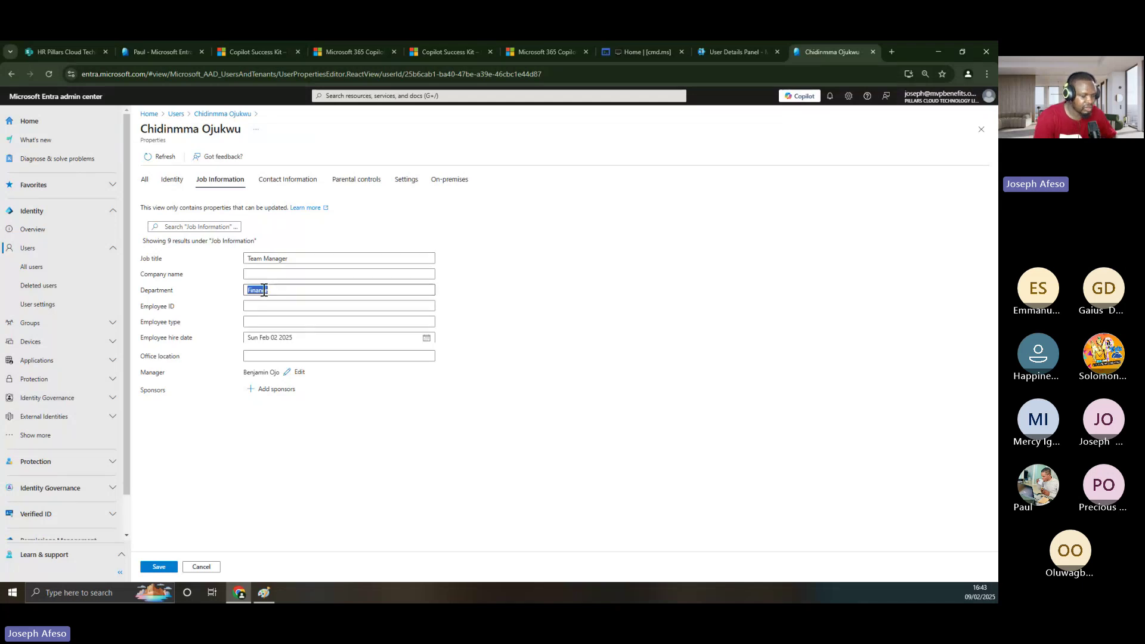
key("BackSpace")
type("Audit")
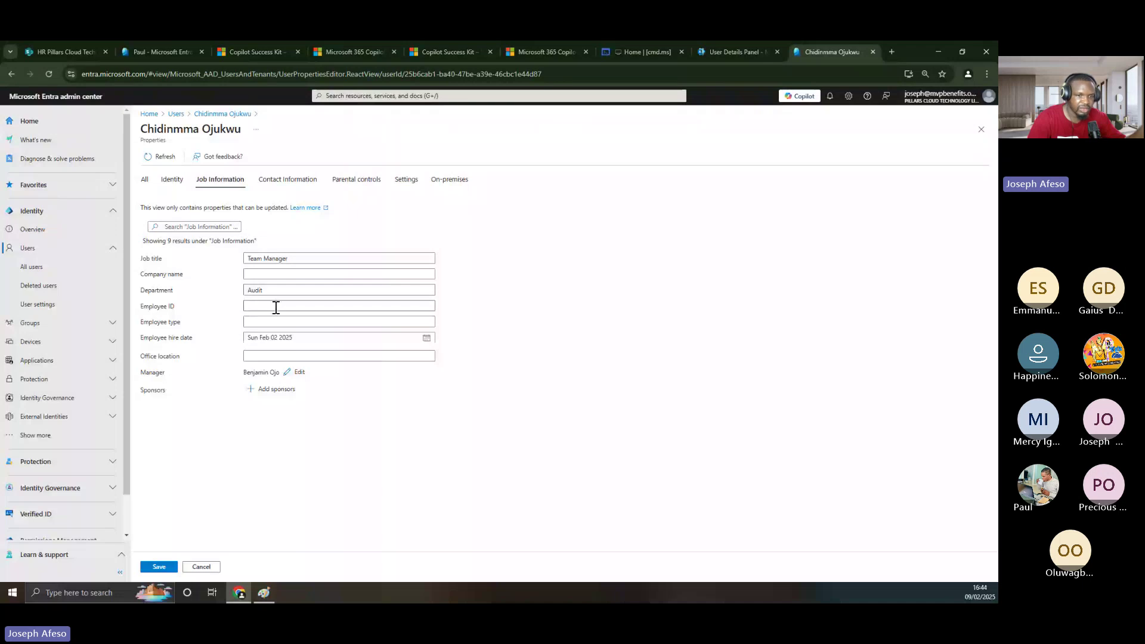
left_click(276, 307)
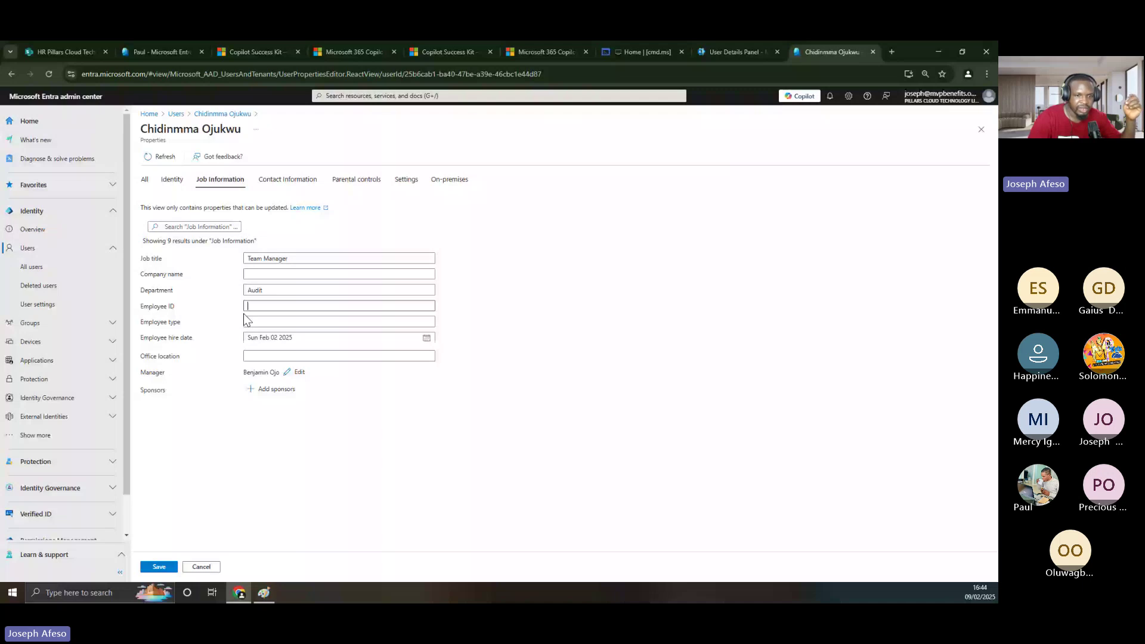
- Move past Employee type and Office location, then open the Contact Information properties
left_click(251, 322)
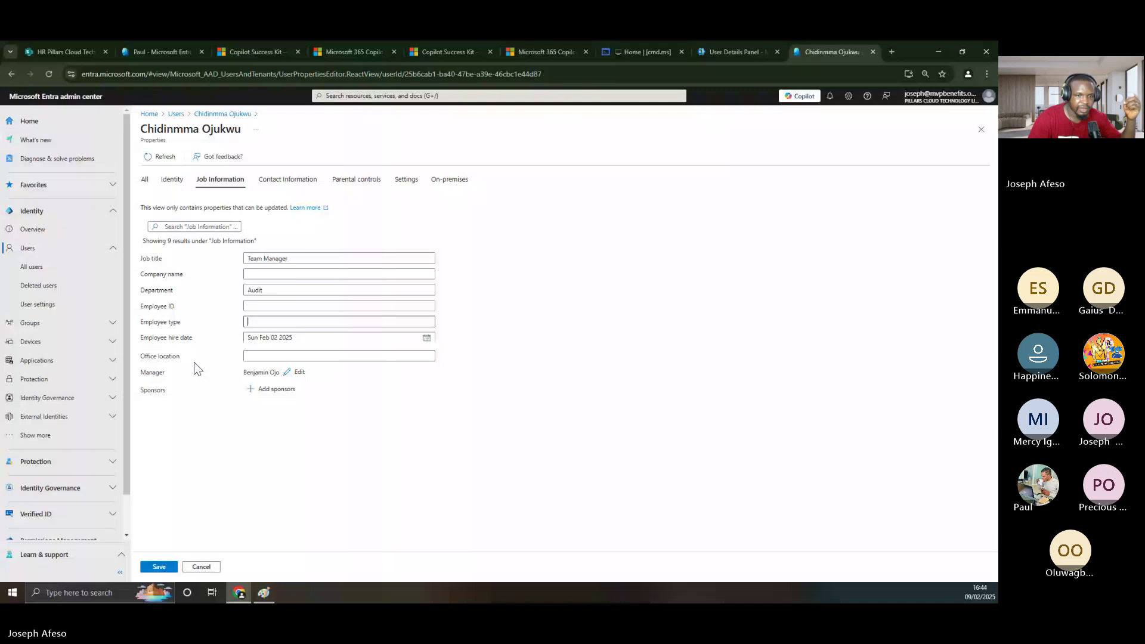
left_click(248, 357)
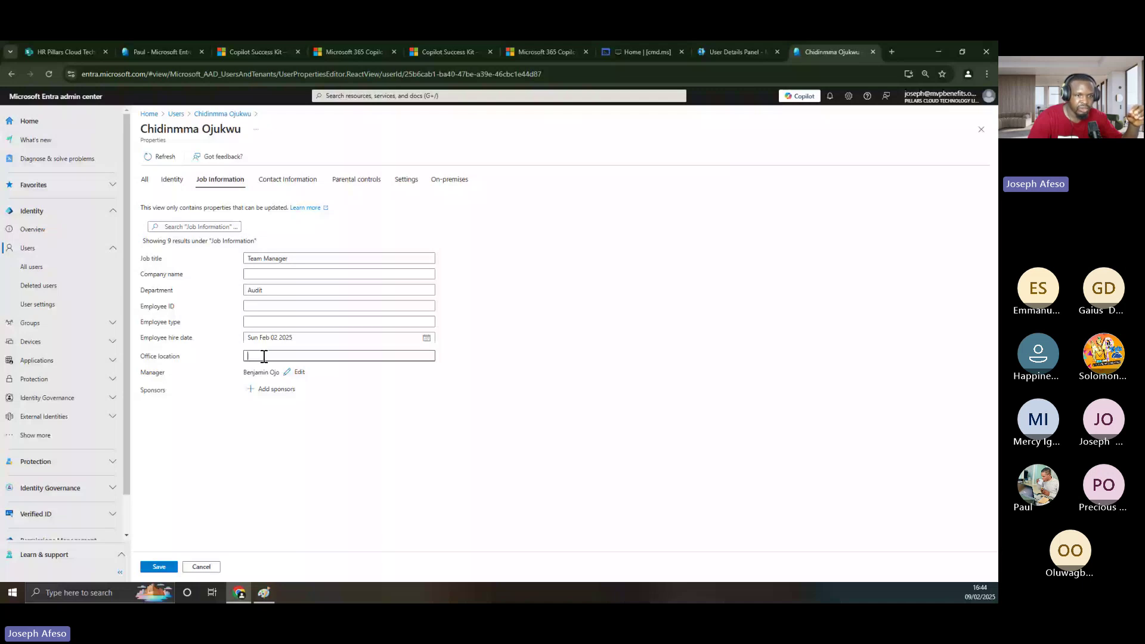
left_click(288, 180)
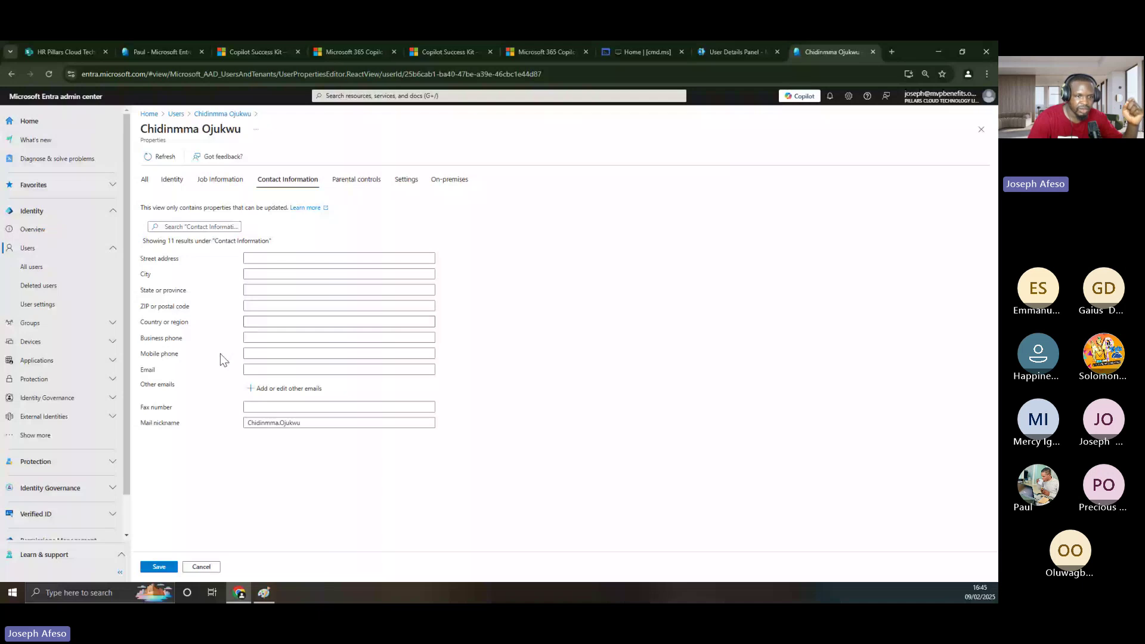
- Set the country or region to Germany
left_click(250, 355)
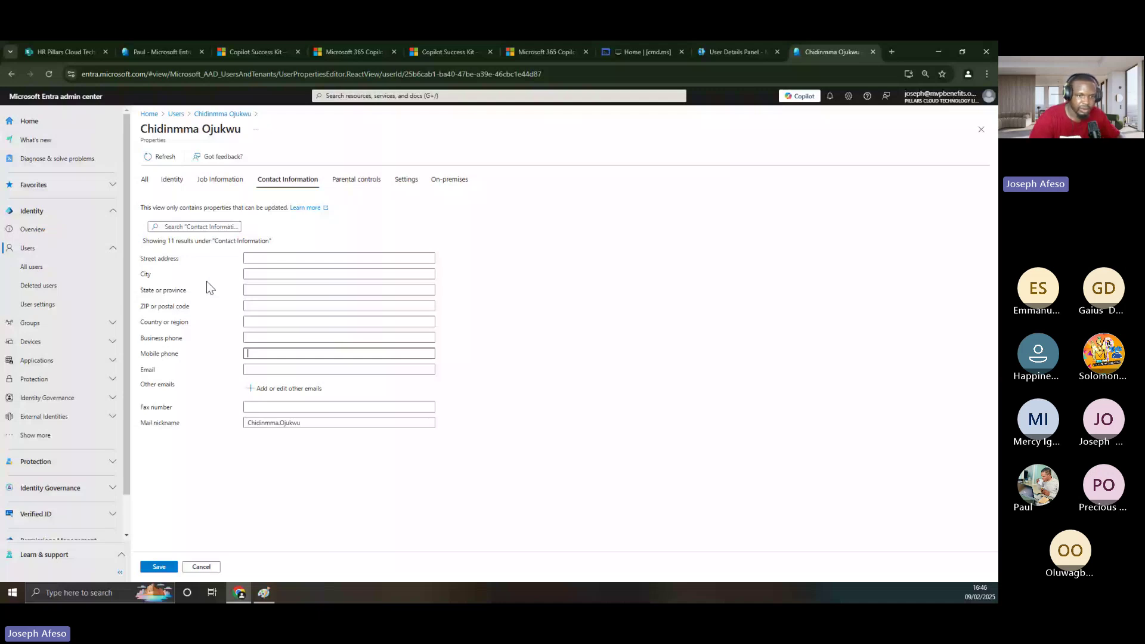
left_click(261, 323)
type("Ger")
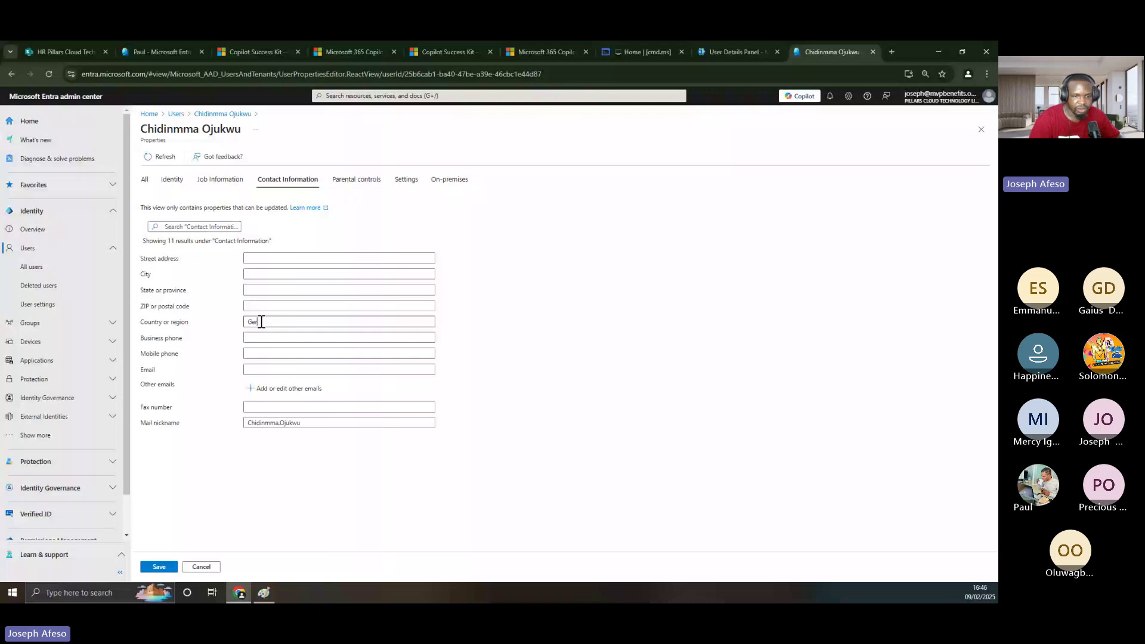
type("many")
key("Tab")
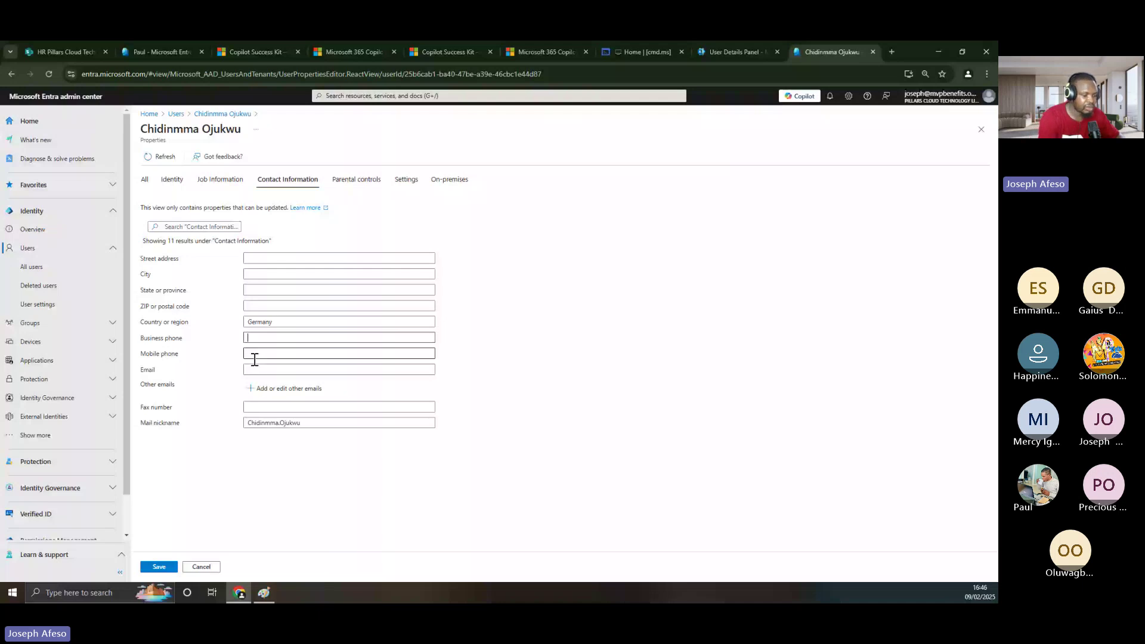
- Paste the user's mobile phone number and check the mail nickname value
left_click(266, 359)
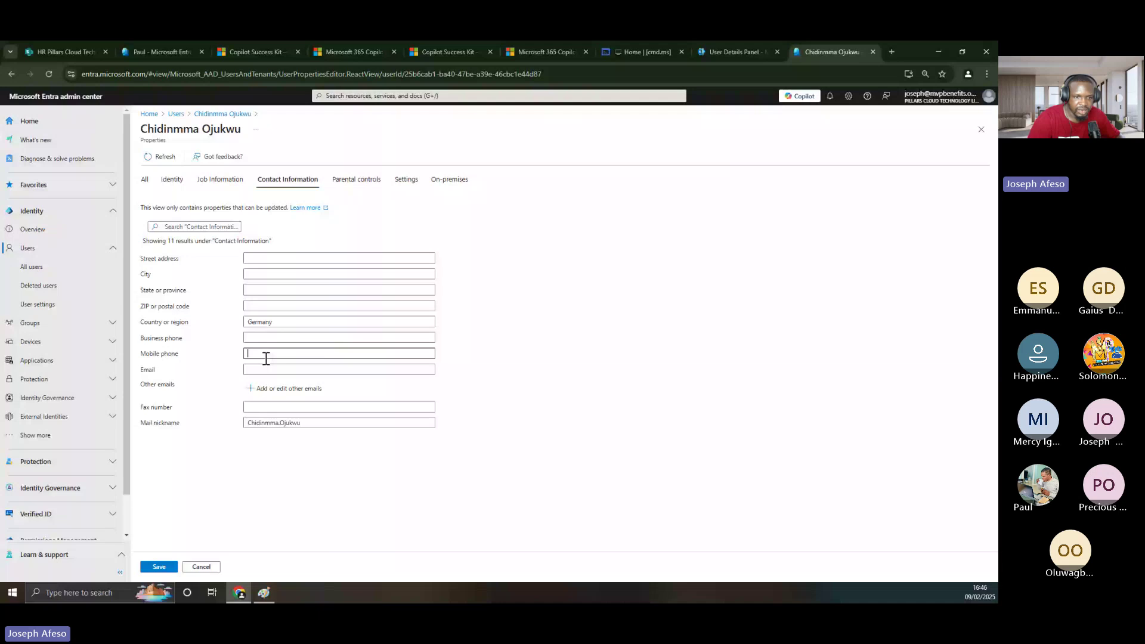
key("ctrl+v")
left_click(261, 368)
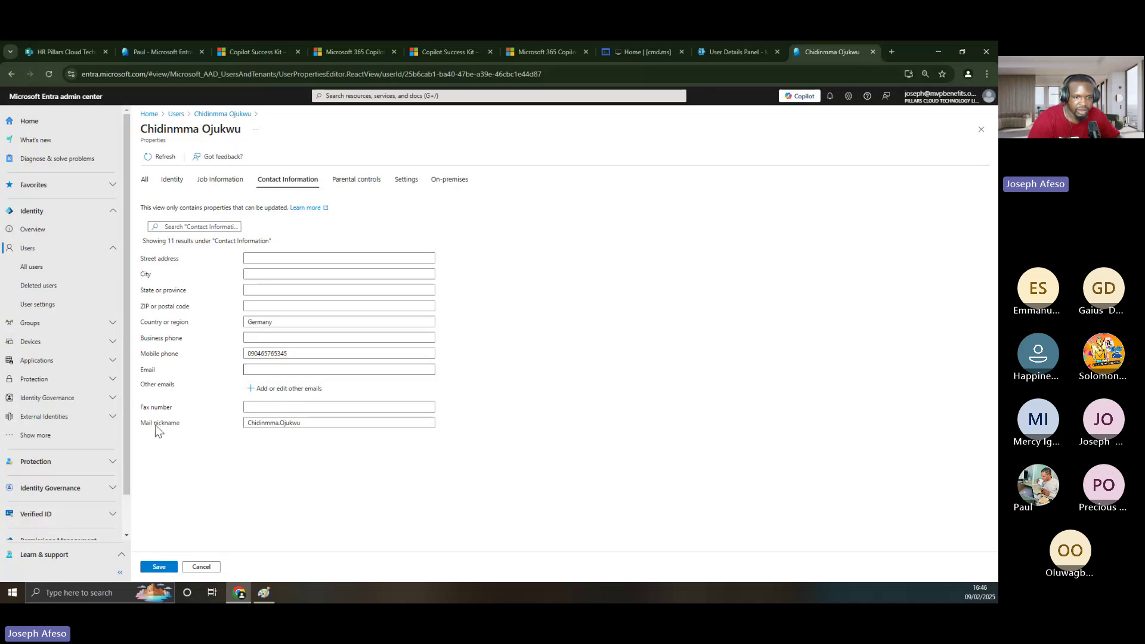
left_click(301, 423)
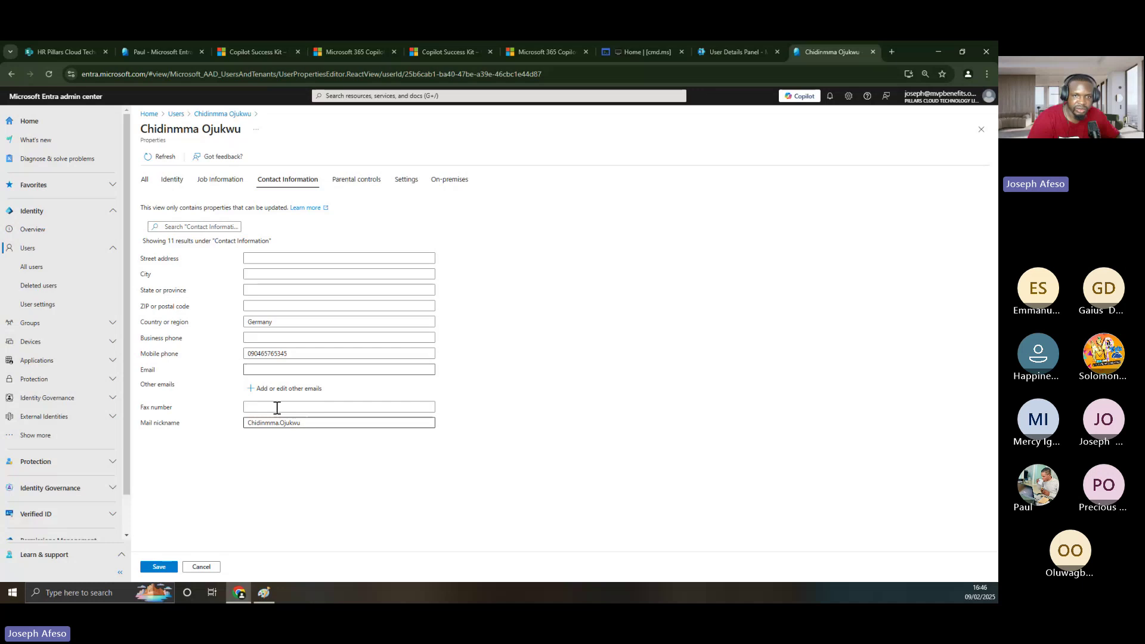
left_click(286, 370)
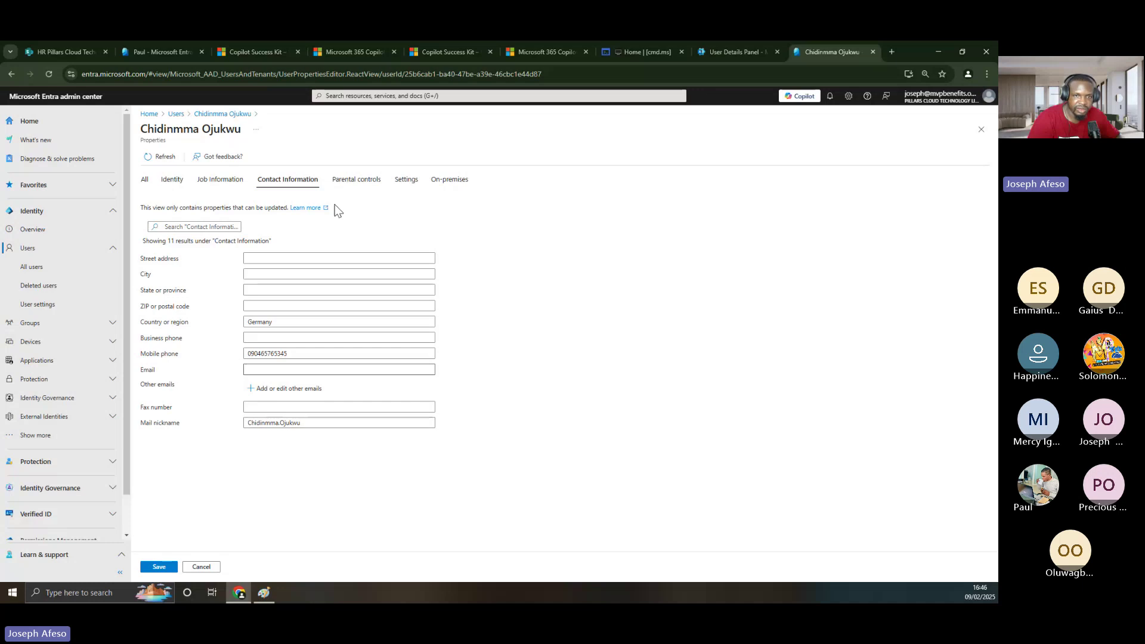
- Check the parental control Age group and Consent options without changing them, then view Settings
left_click(365, 190)
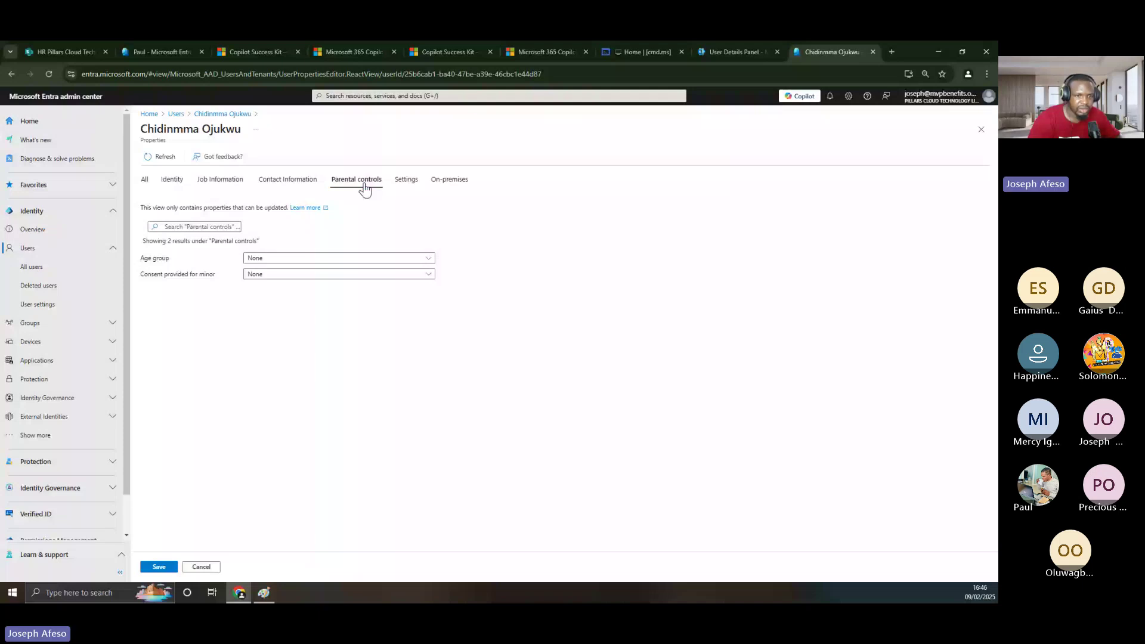
left_click(280, 260)
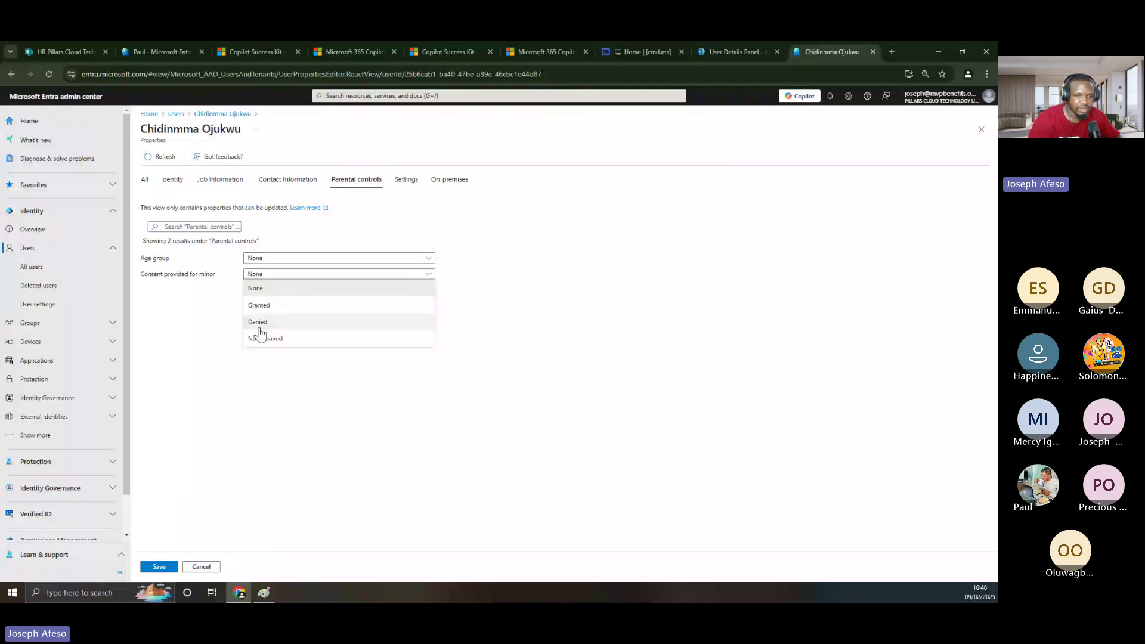
left_click(262, 273)
left_click(541, 304)
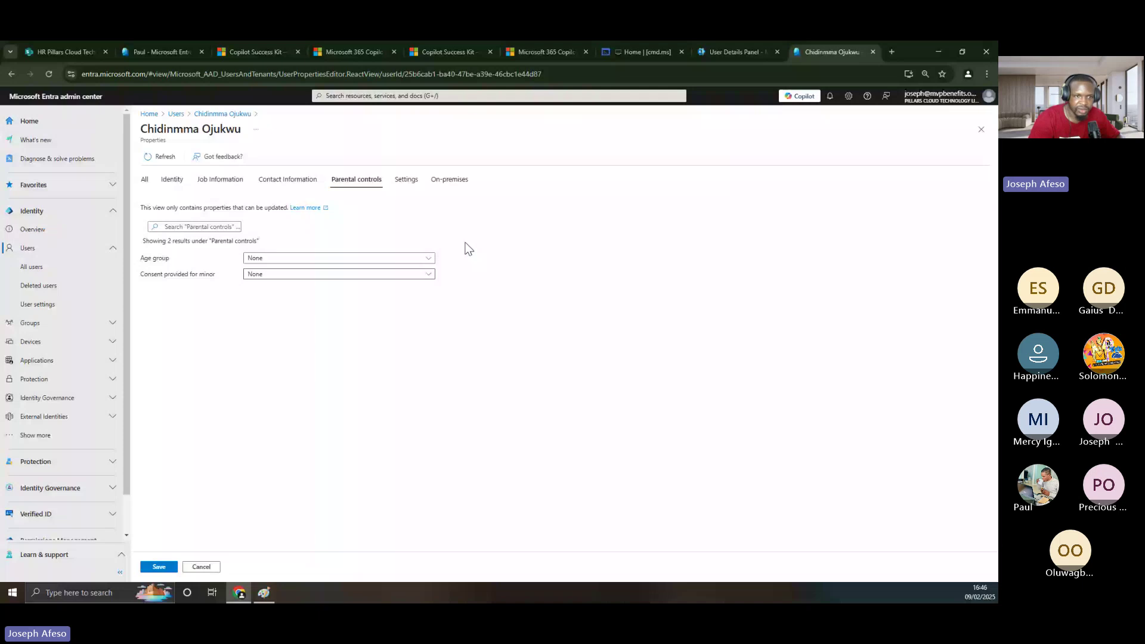
left_click(407, 181)
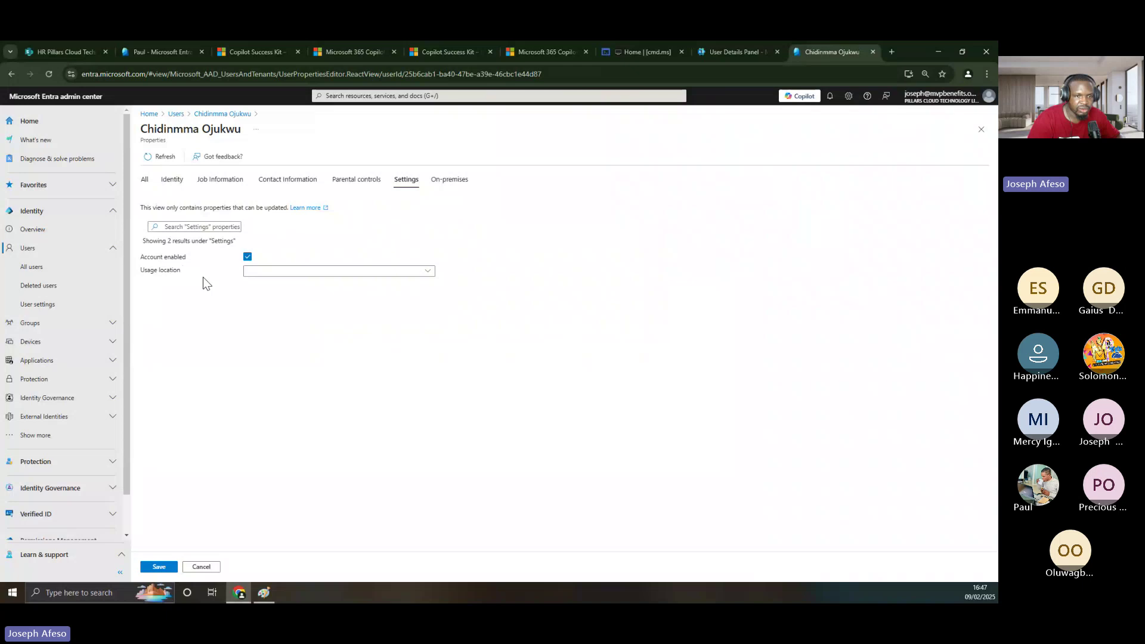
- Choose Germany as the user's usage location, then view the on-premises properties
left_click(408, 272)
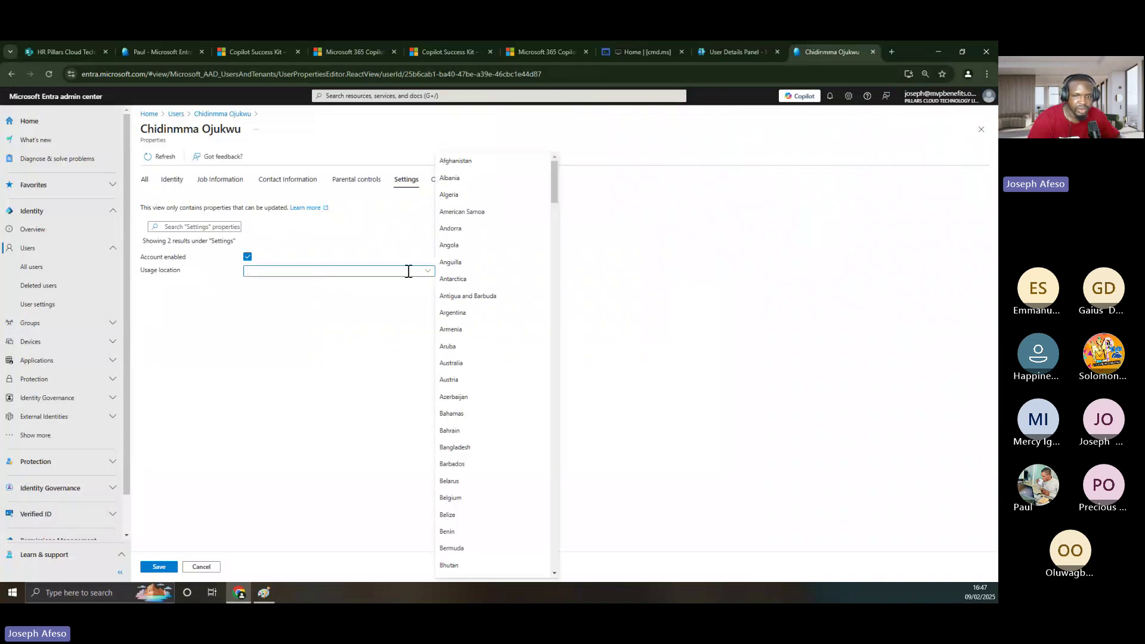
scroll(465, 469, "down", 1)
scroll(465, 469, "down", 5)
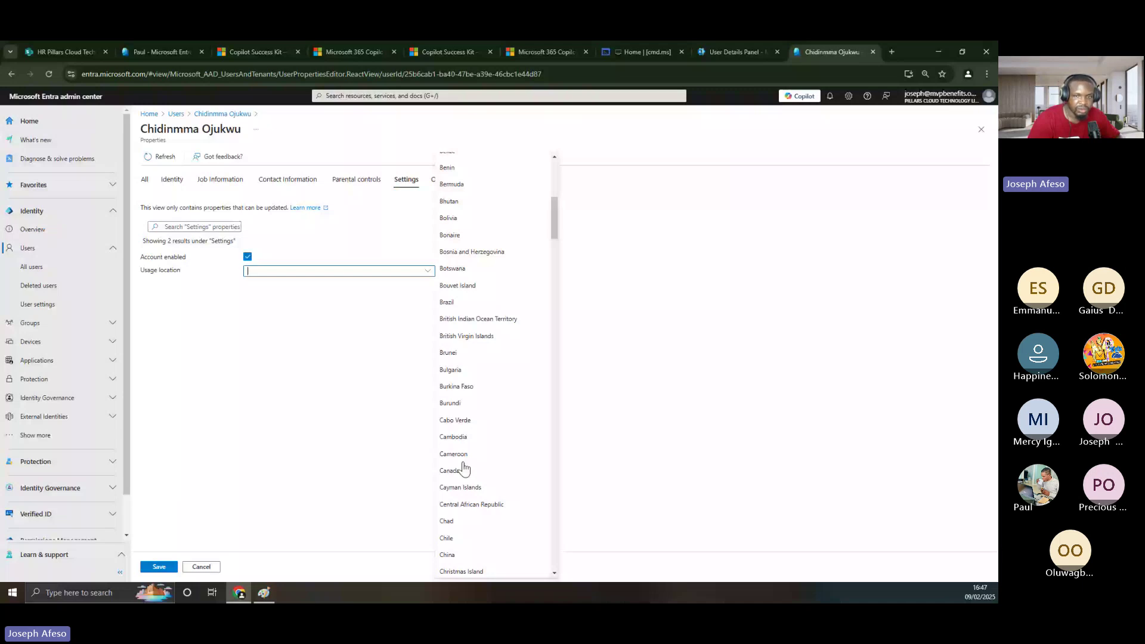
scroll(465, 469, "down", 20)
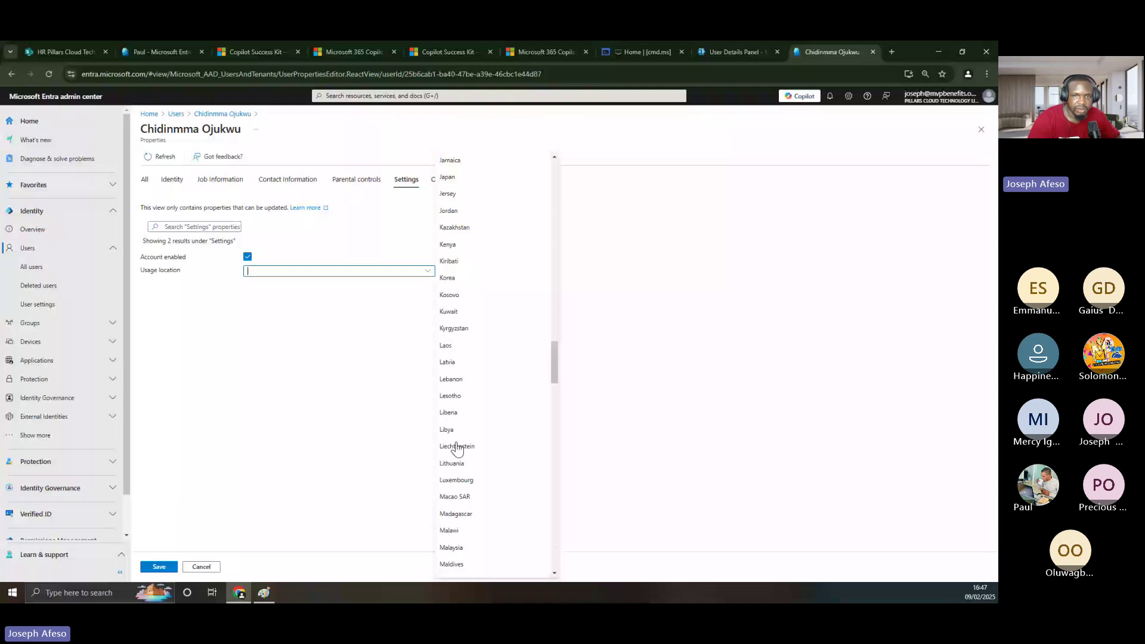
scroll(457, 448, "up", 10)
left_click(450, 295)
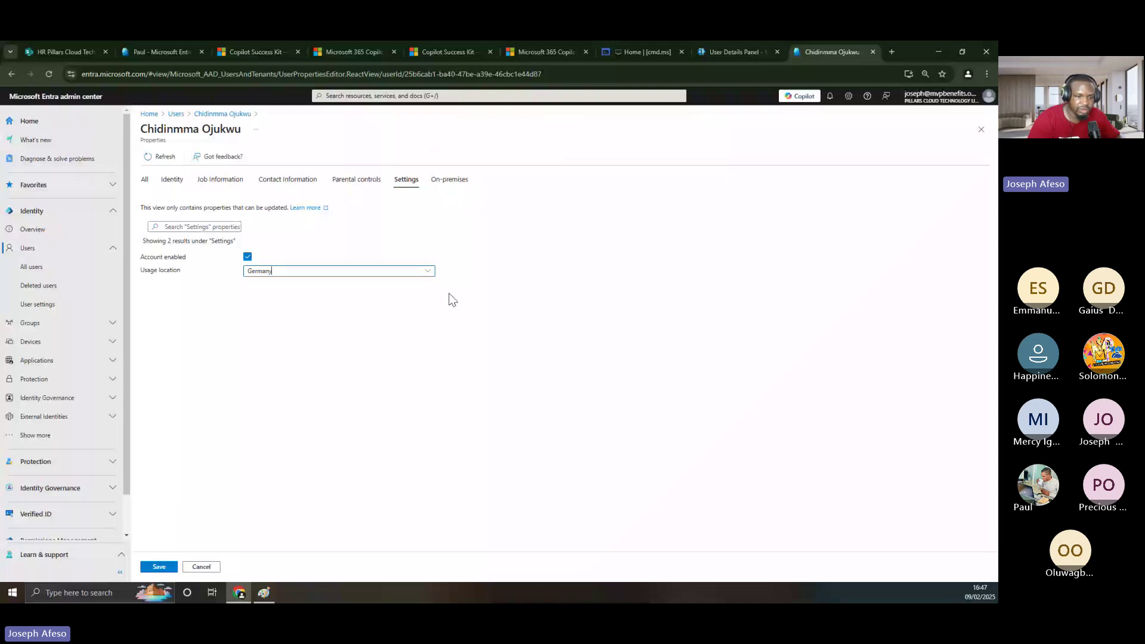
left_click(450, 179)
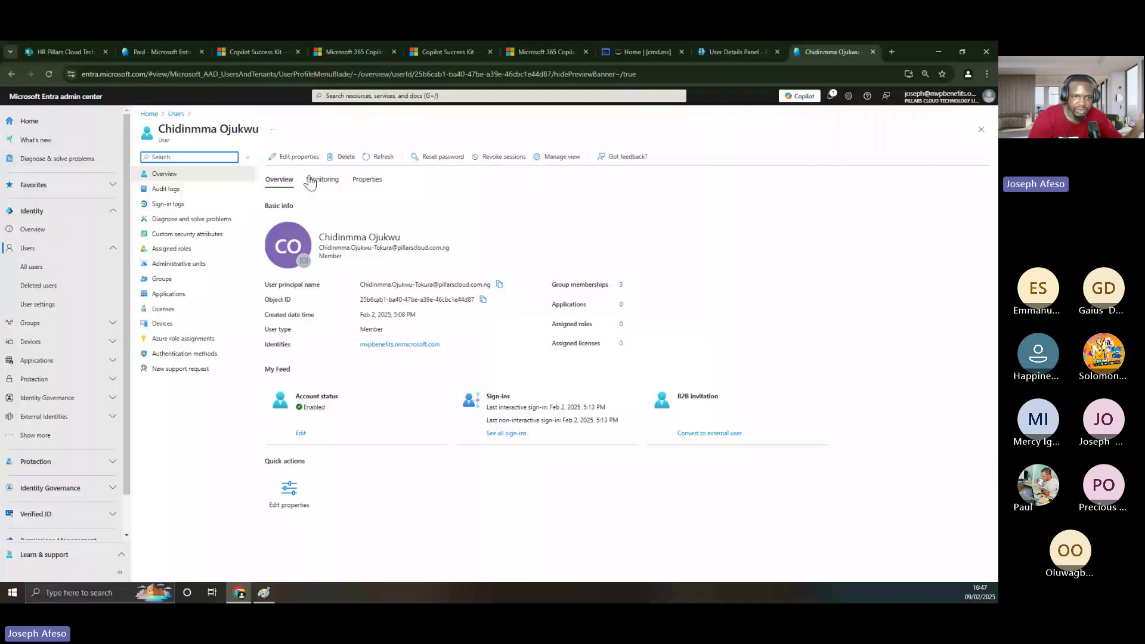
- Reopen the user's editable properties on the Identity tab
left_click(295, 156)
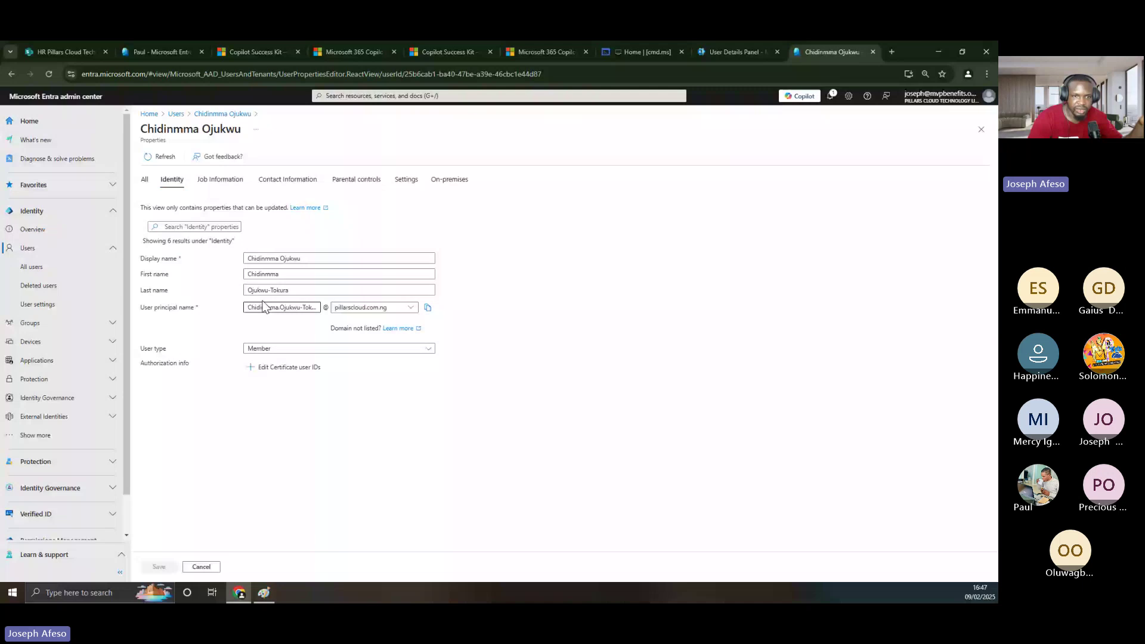
- Check the Job, Contact, Parental controls, Settings and On-premises tabs, confirming usage location Germany
left_click(220, 179)
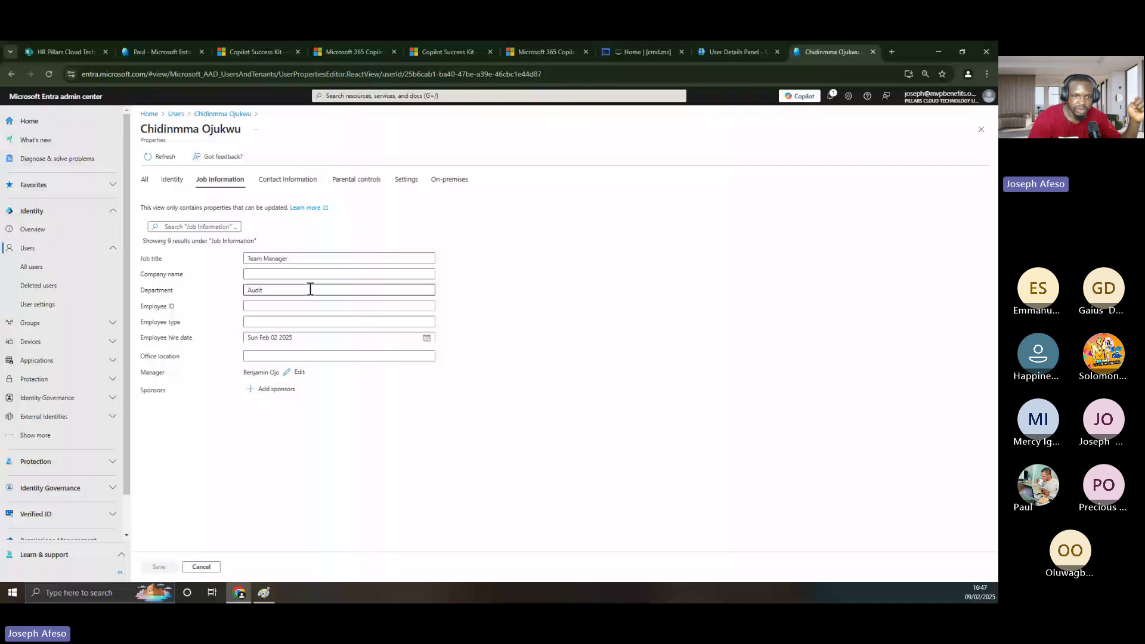
left_click(281, 181)
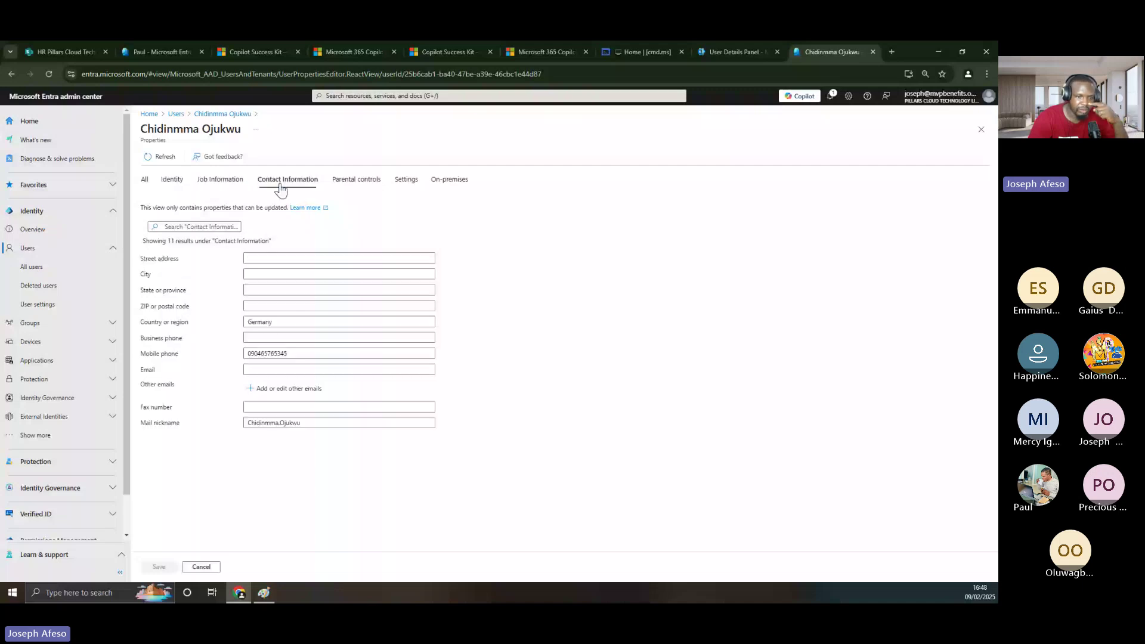
left_click(257, 336)
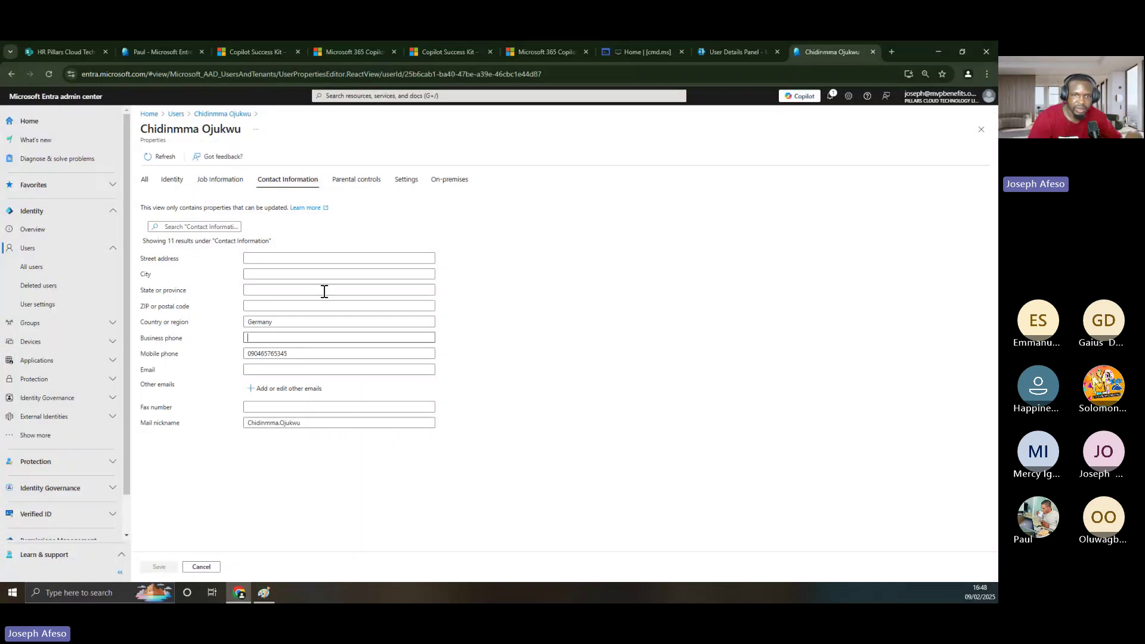
left_click(357, 180)
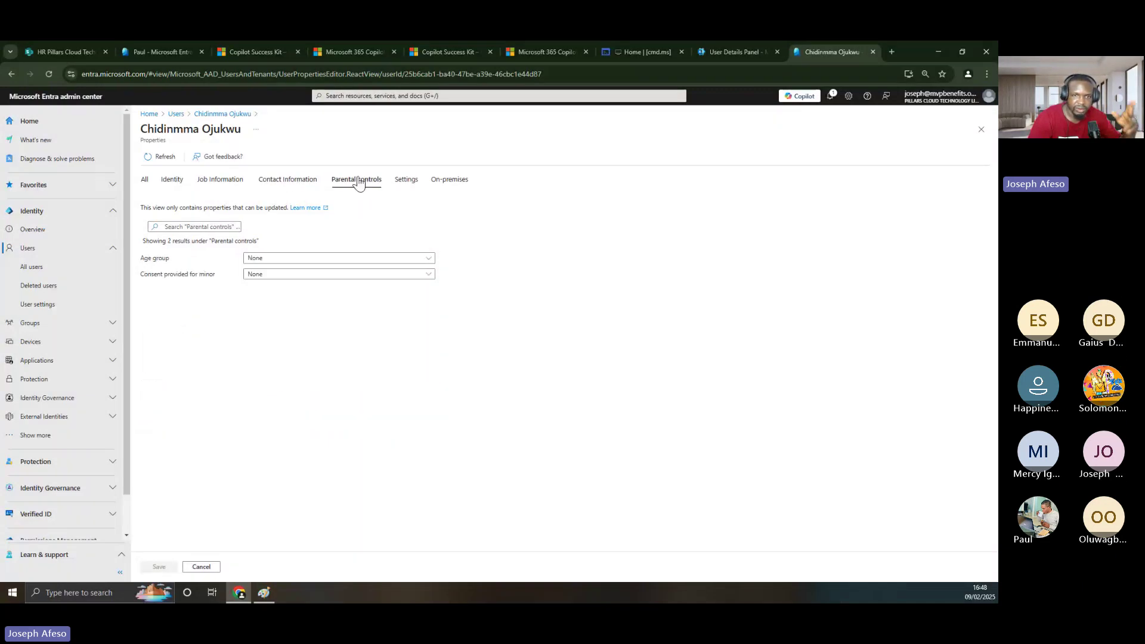
left_click(407, 182)
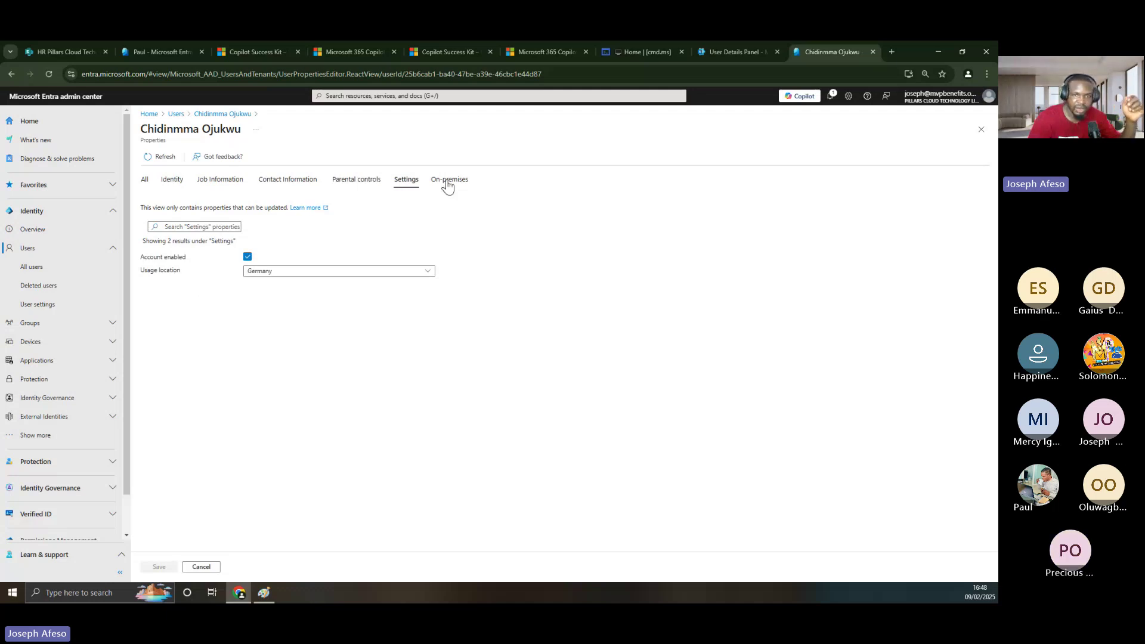
left_click(447, 185)
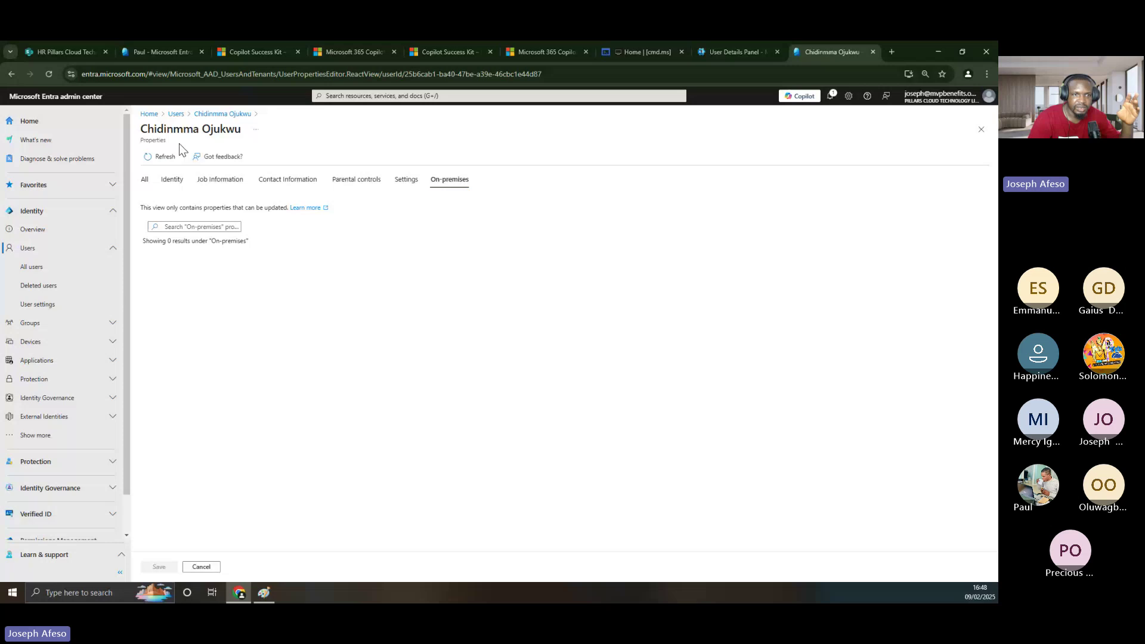
- Copy '-Tokura' from the last name onto the end of the display name and save
left_click(148, 185)
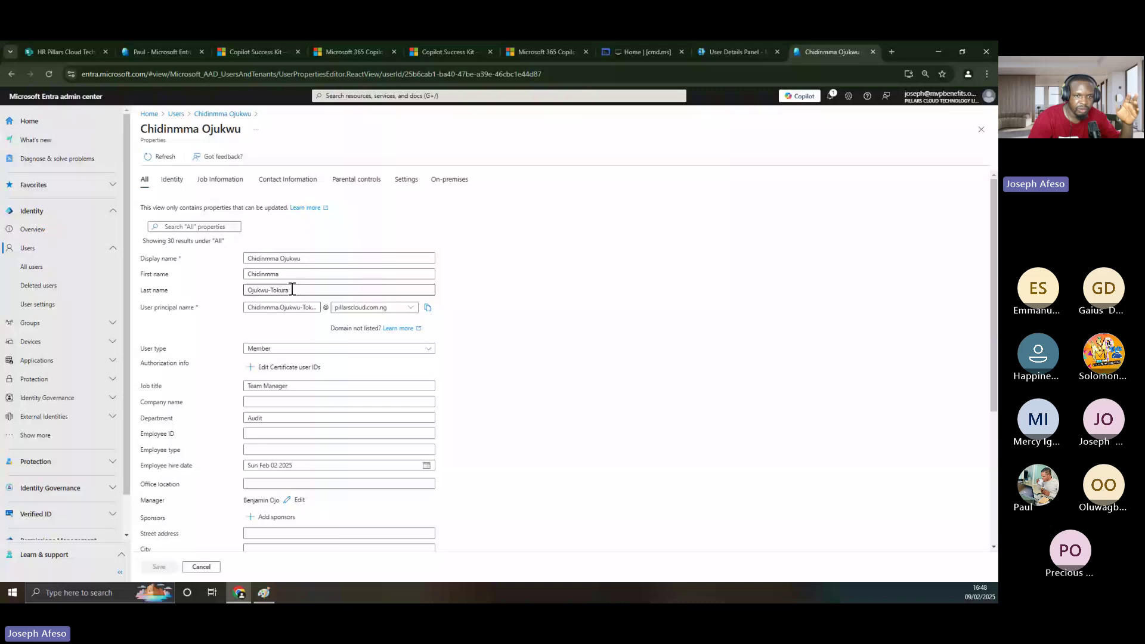
left_click_drag(288, 293, 275, 290)
key("shift+Left")
key("shift+Left")
key("shift+Left")
key("ctrl+c")
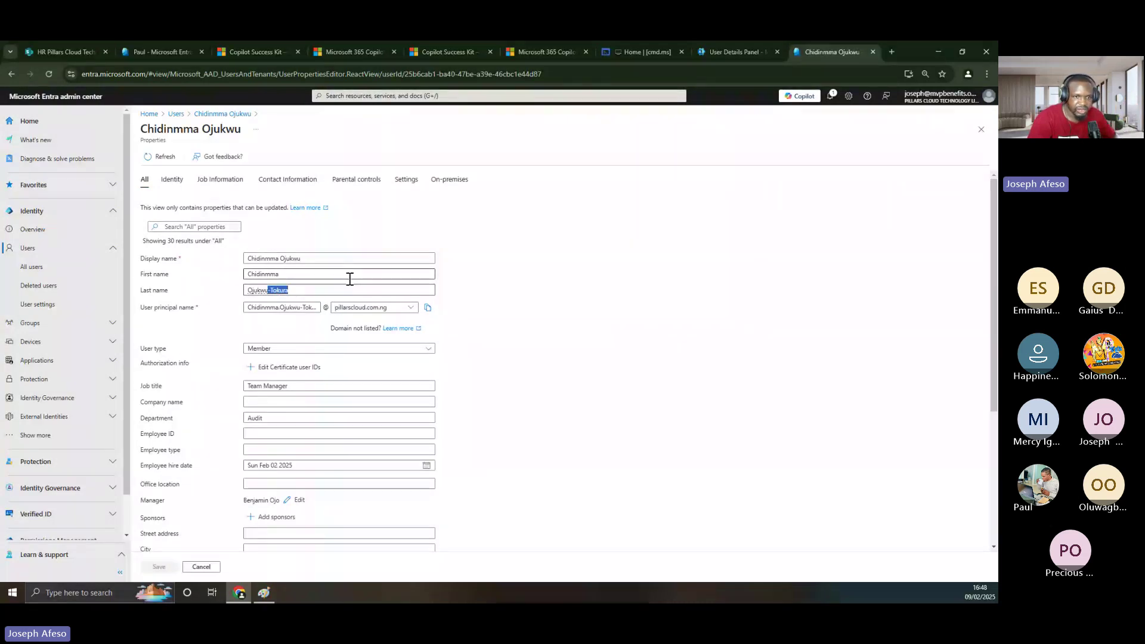
left_click(306, 257)
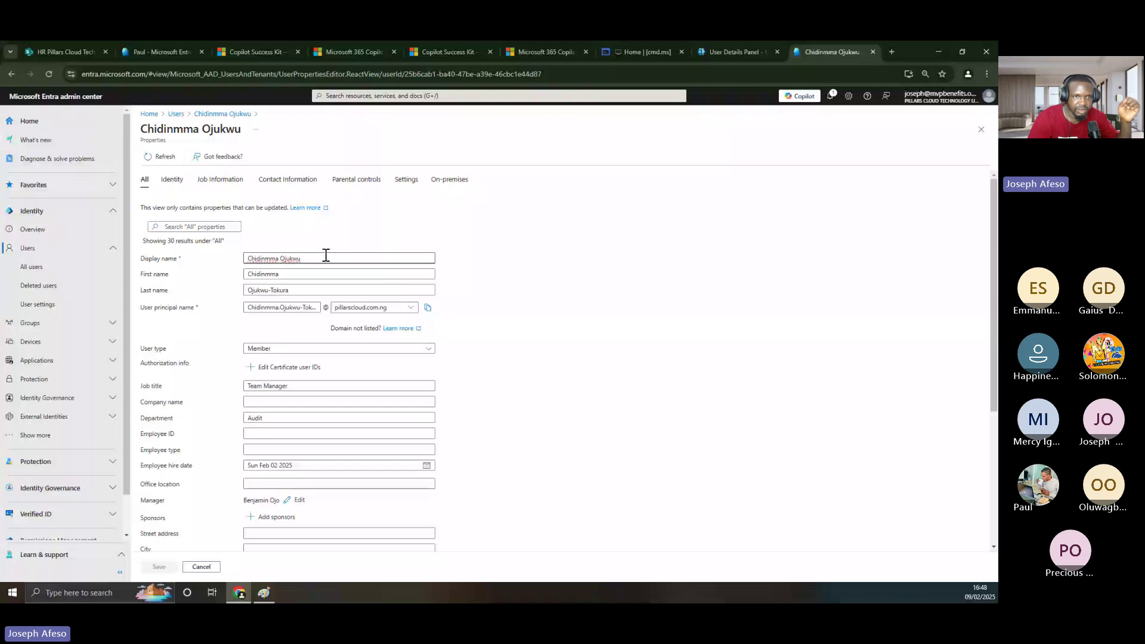
key("ctrl+v")
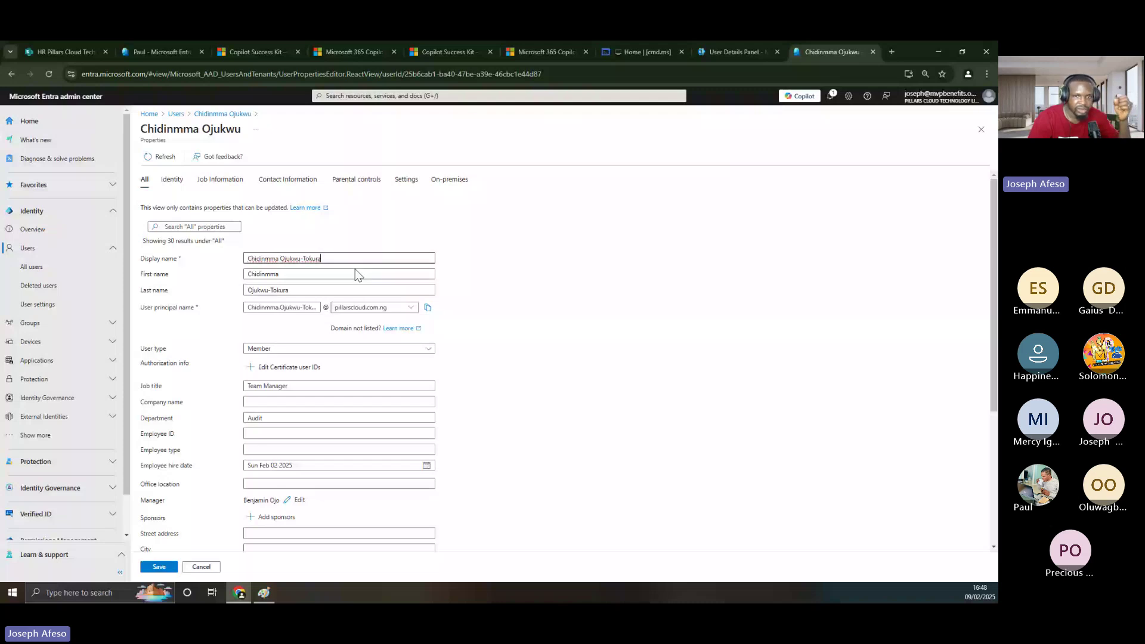
left_click(158, 567)
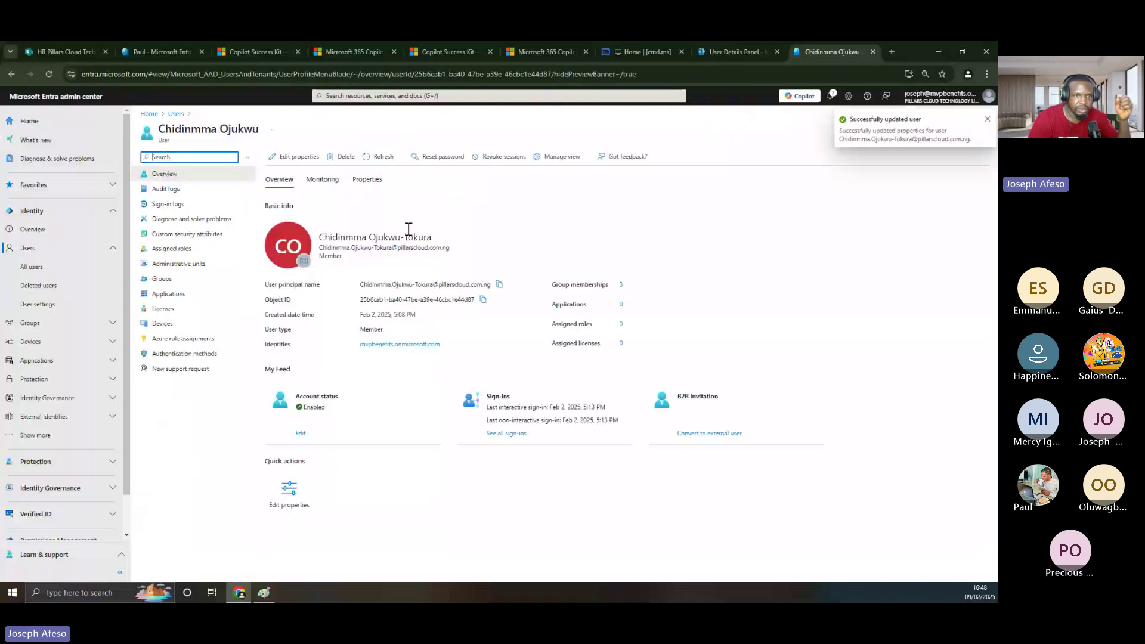
- Refresh the Entra page to show the new name, then return to the Microsoft 365 user details
left_click(51, 72)
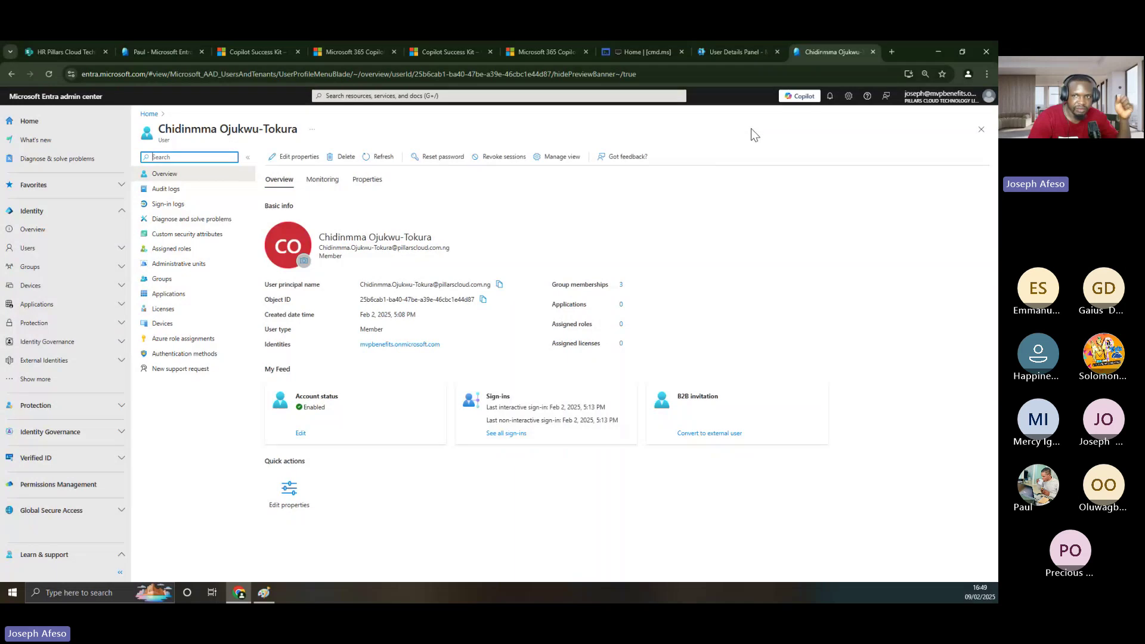
left_click(735, 52)
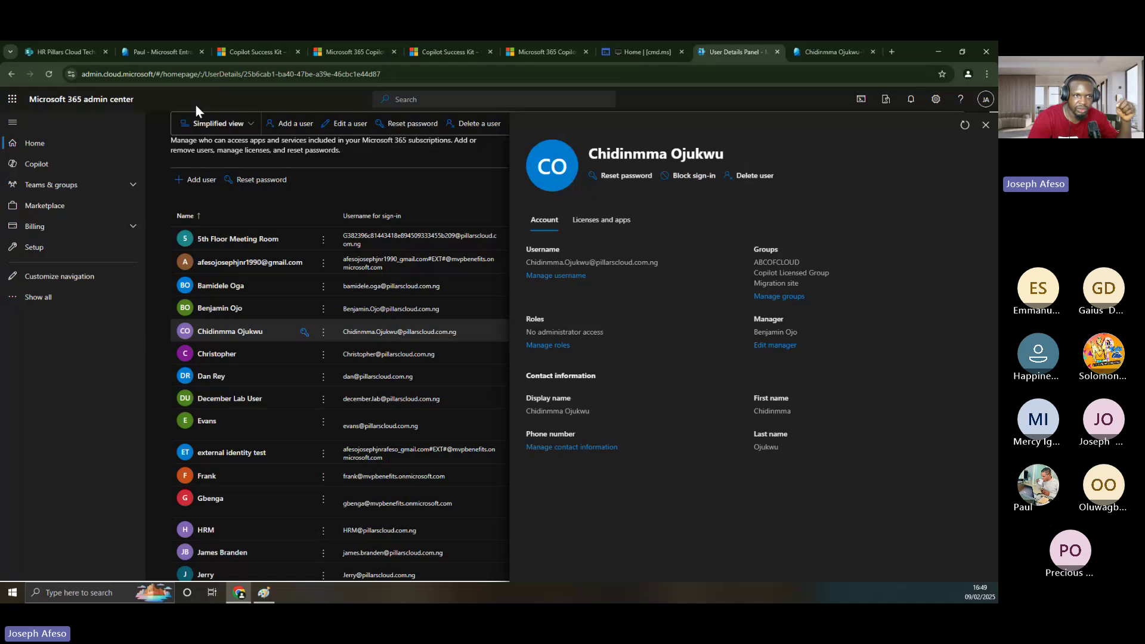
- Reload the Microsoft 365 user details and compare the hyphenated name and username with Entra
left_click(47, 71)
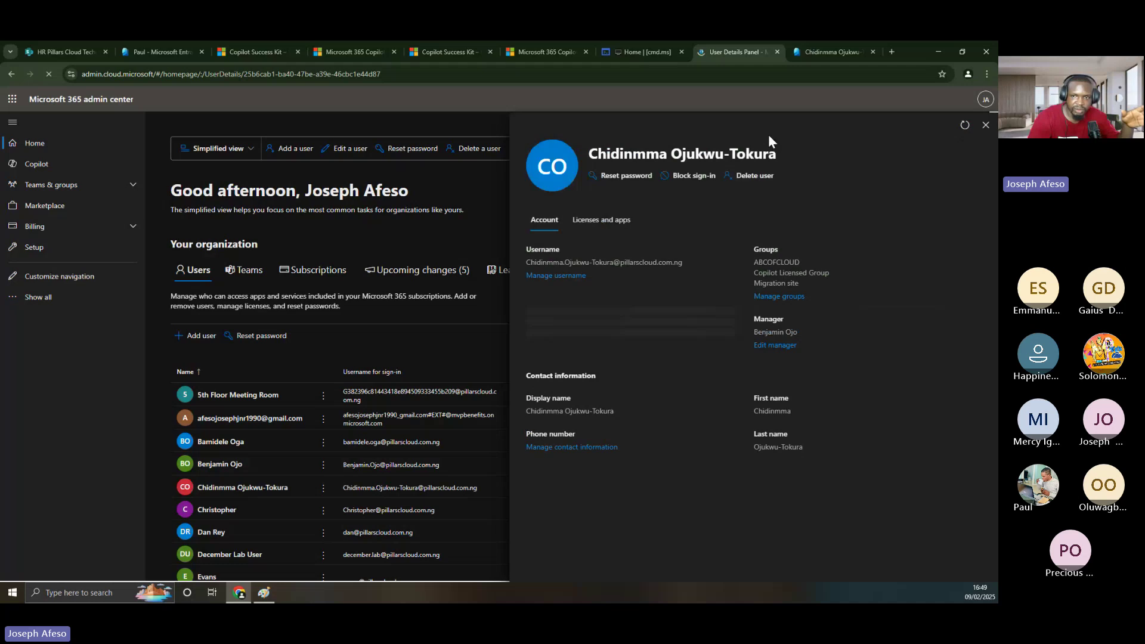
left_click(808, 54)
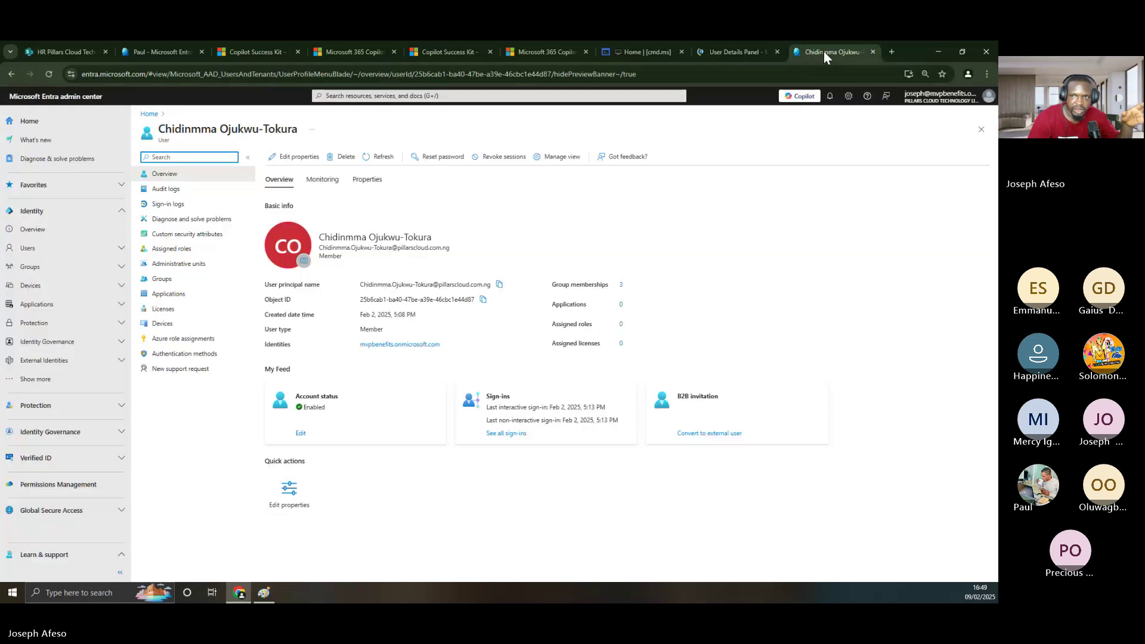
left_click(743, 51)
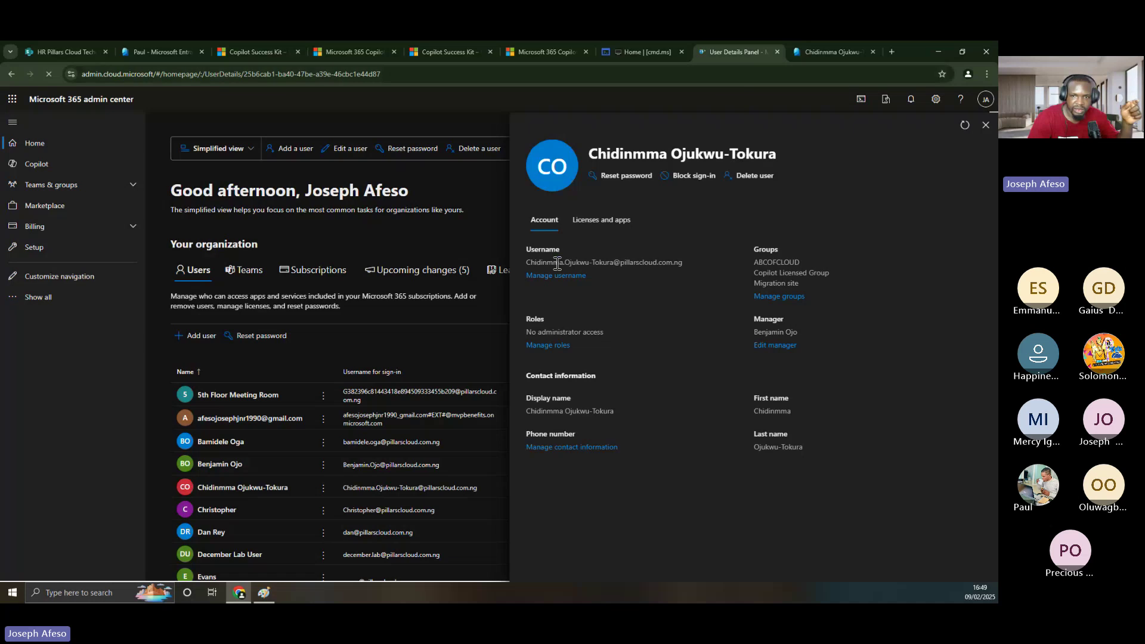
left_click_drag(524, 262, 688, 263)
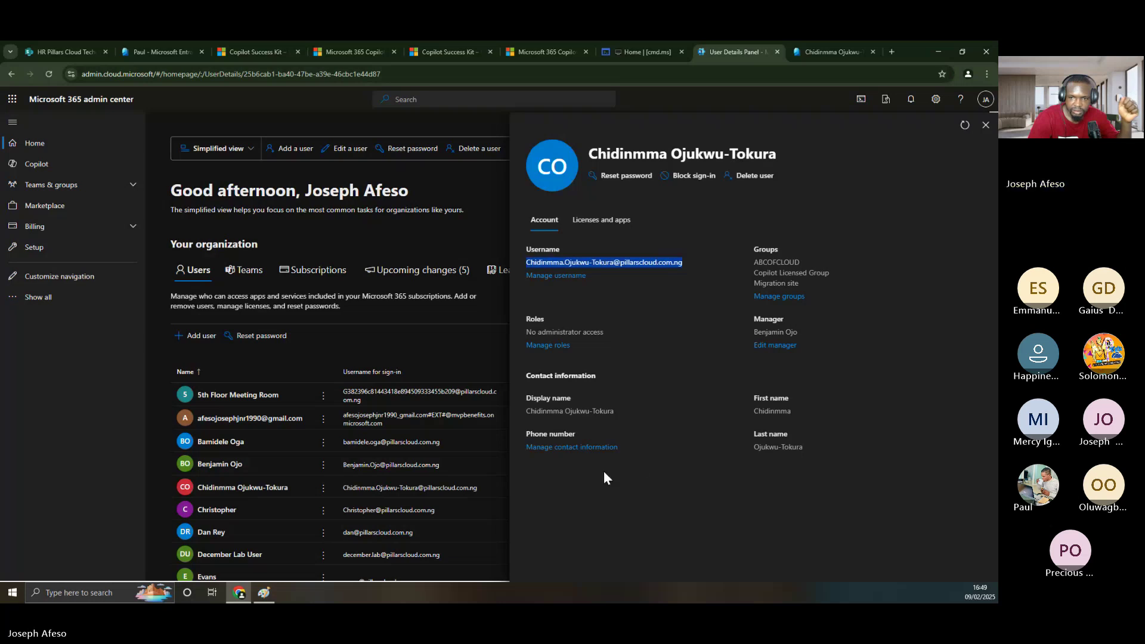
- Open the contact information editor and enter the user's office phone number
left_click(562, 453)
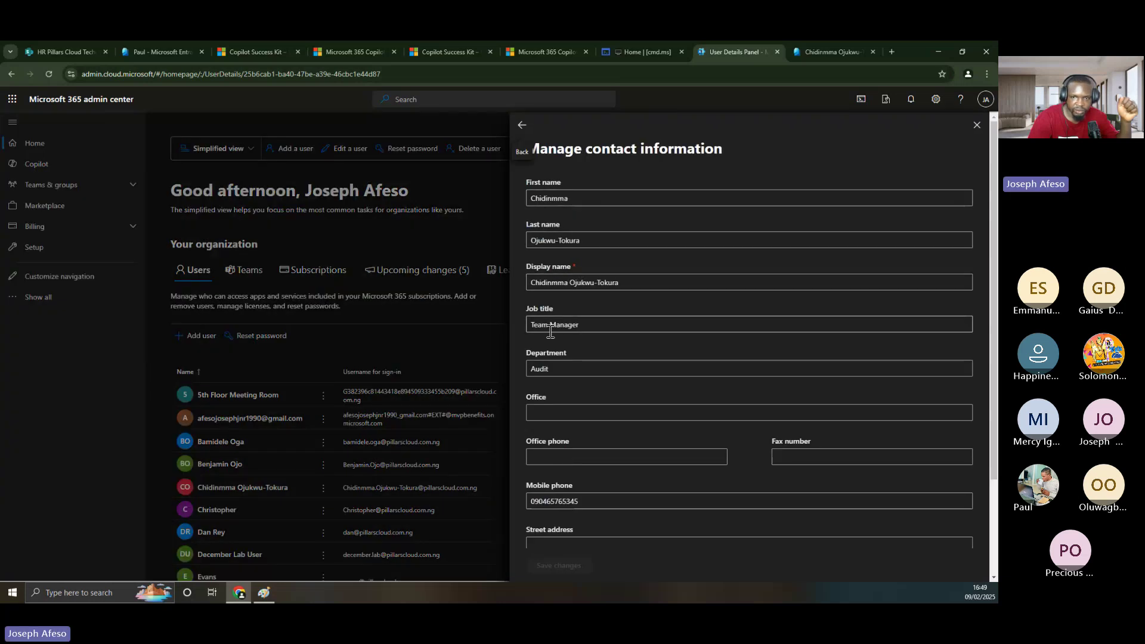
left_click_drag(598, 333, 532, 318)
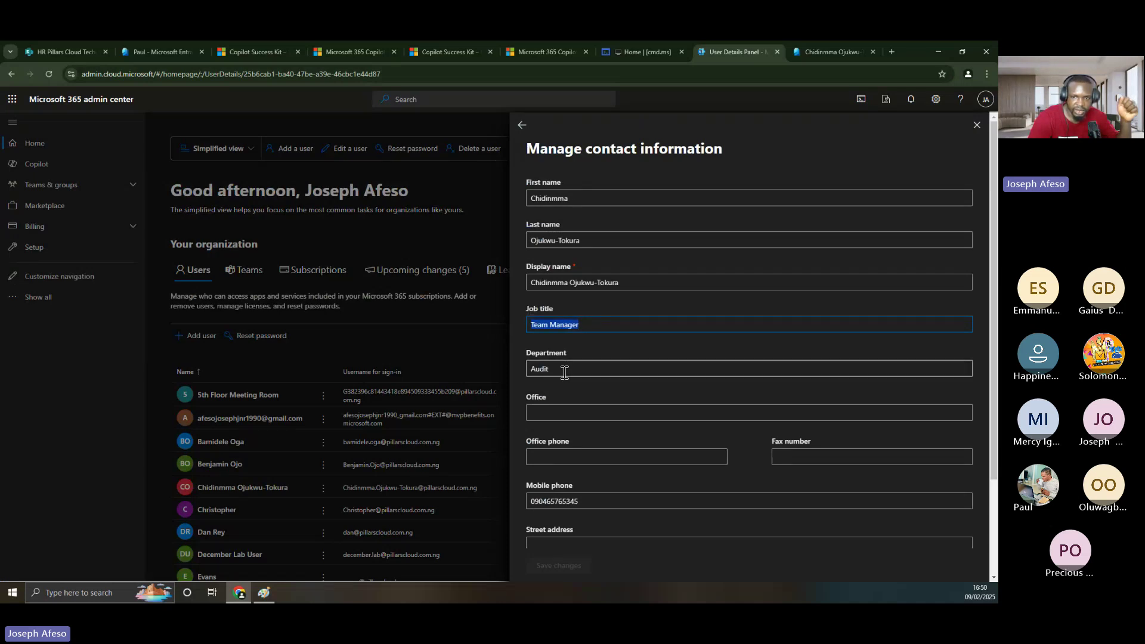
scroll(565, 371, "down", 2)
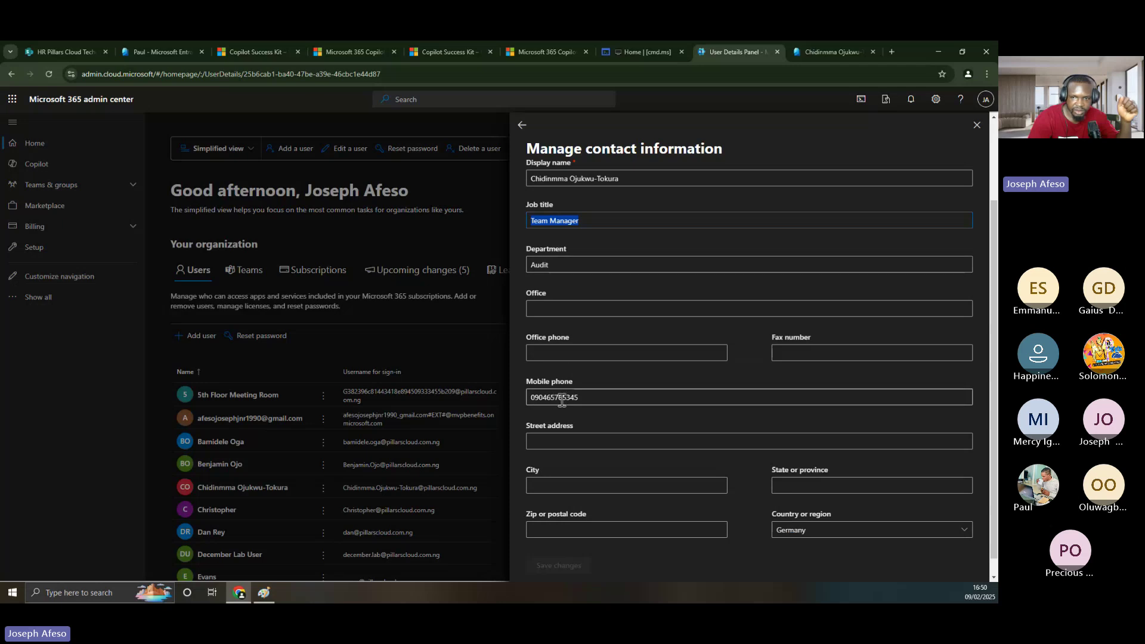
left_click(562, 356)
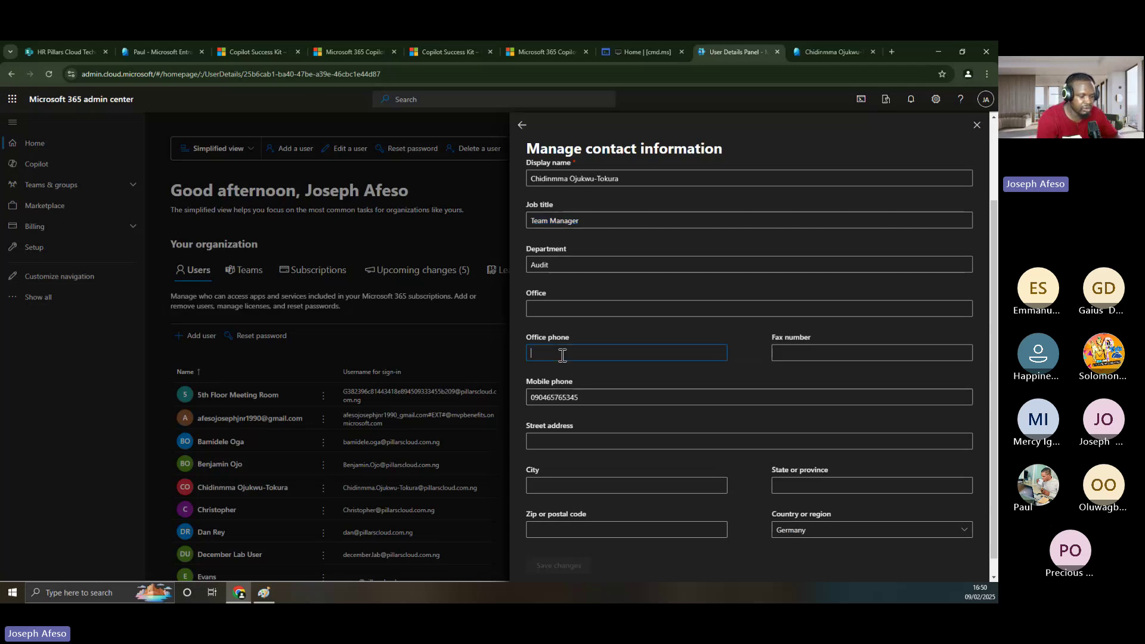
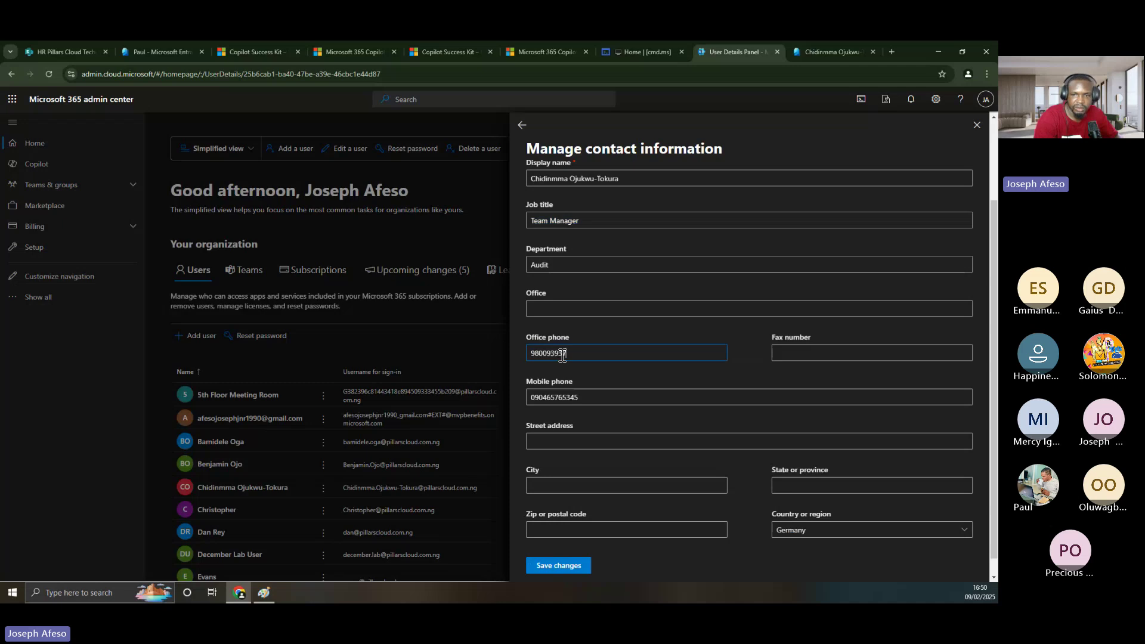
scroll(775, 397, "down", 1)
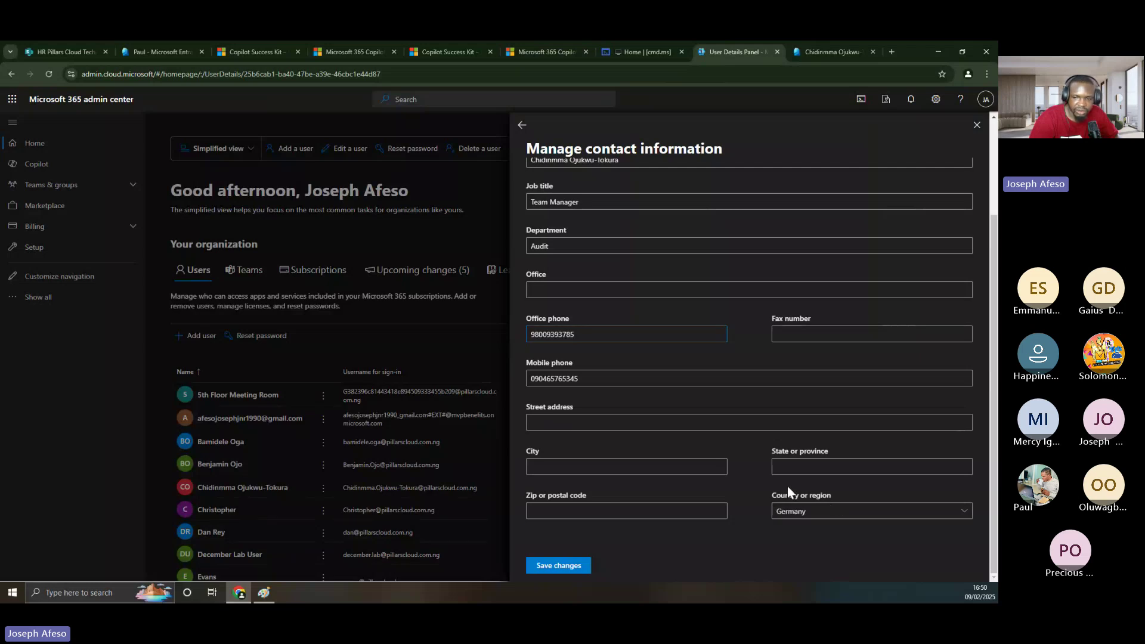
- Set the country or region to Cameroon and review the contact fields
left_click(966, 511)
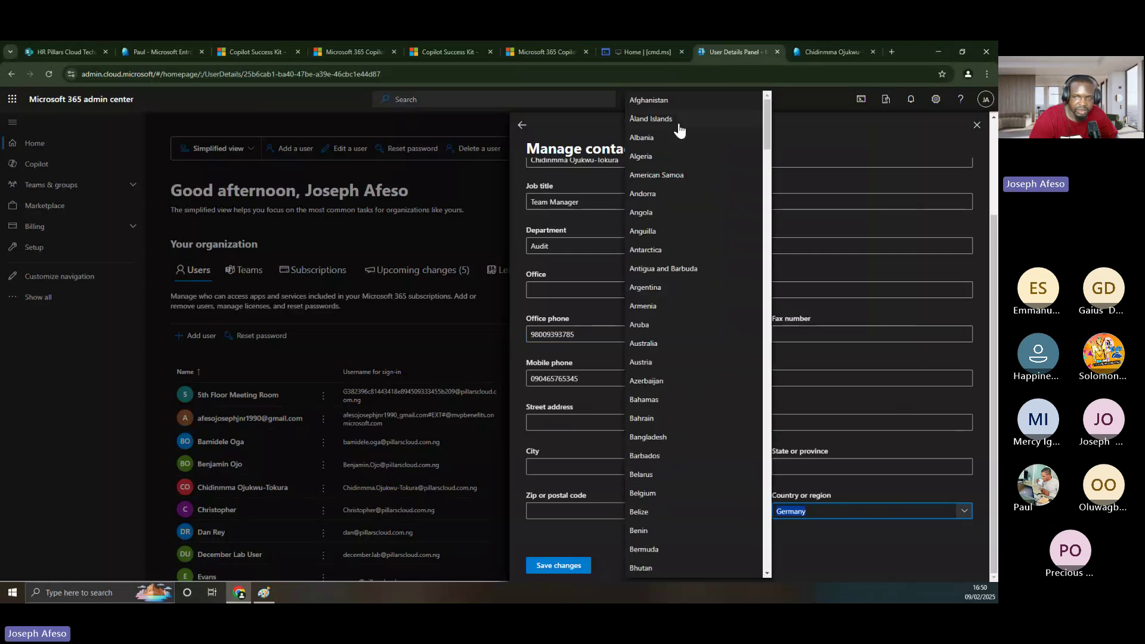
scroll(674, 233, "down", 7)
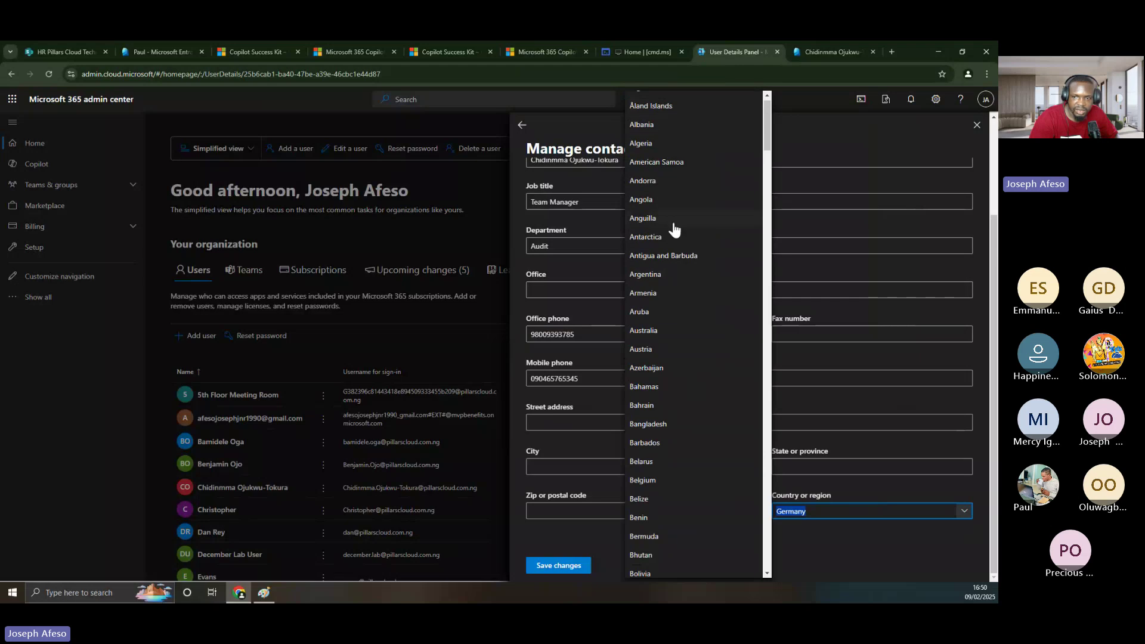
scroll(674, 233, "down", 5)
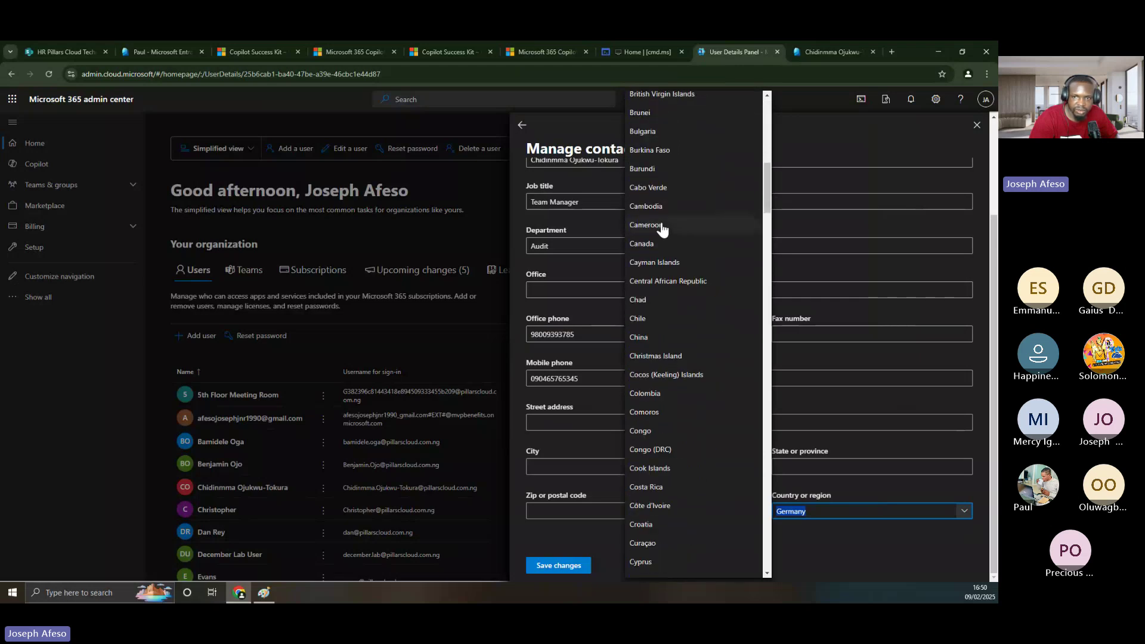
left_click(661, 225)
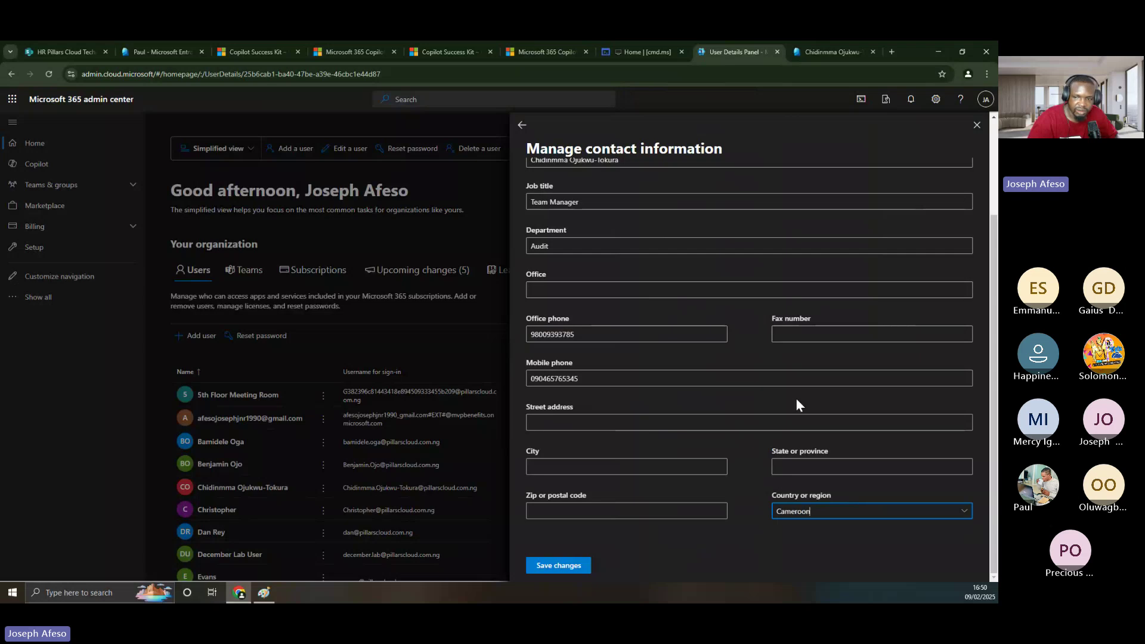
scroll(695, 384, "up", 3)
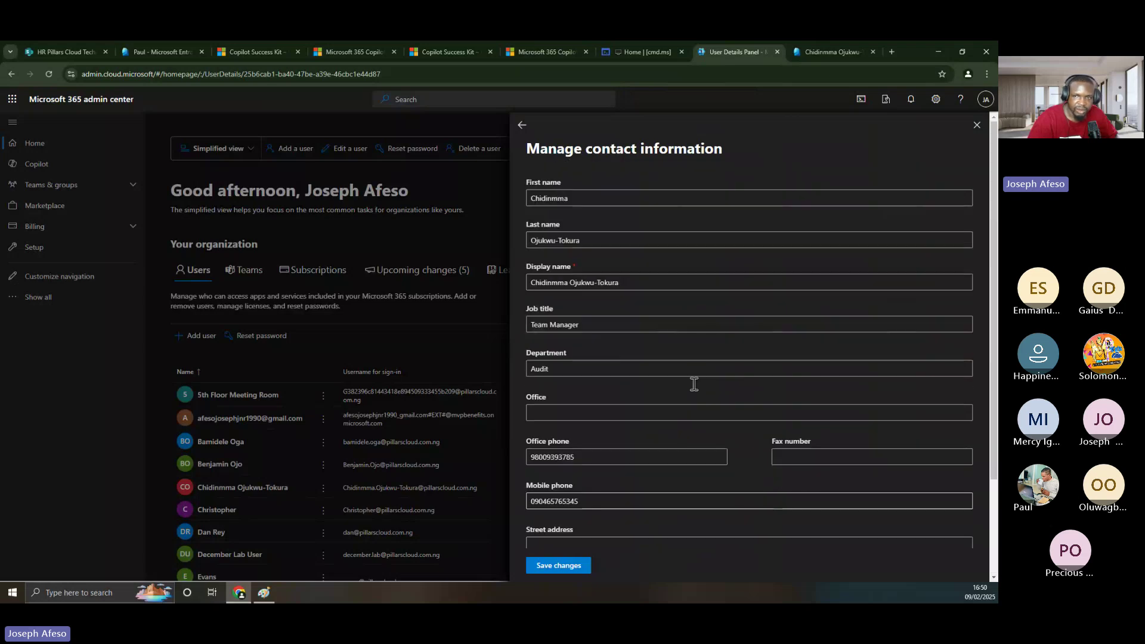
scroll(705, 325, "down", 3)
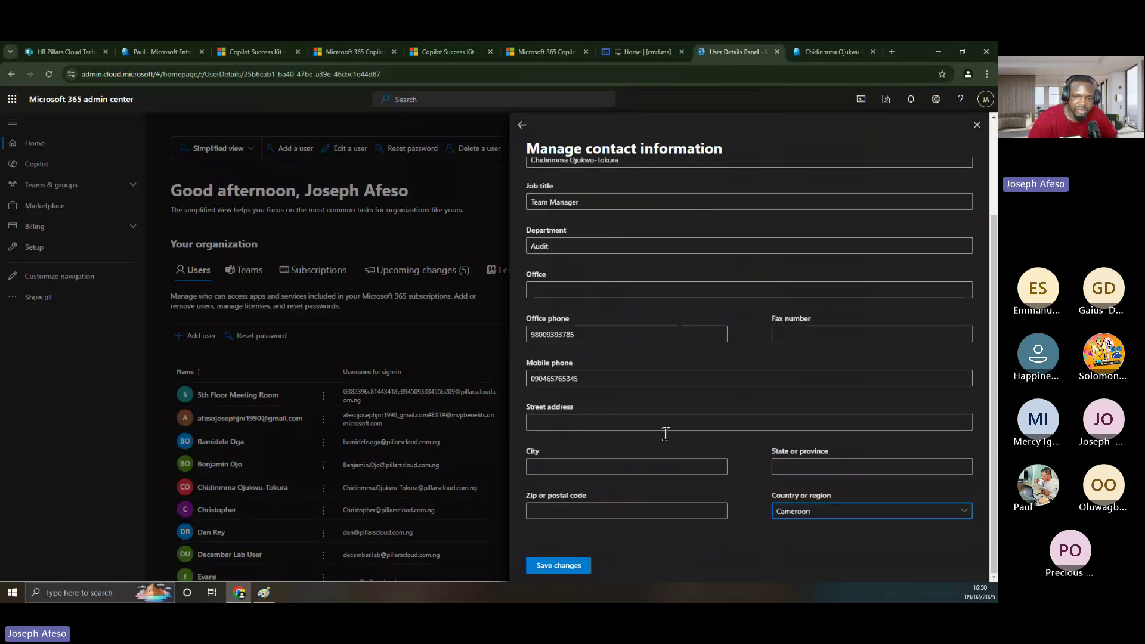
scroll(625, 531, "up", 3)
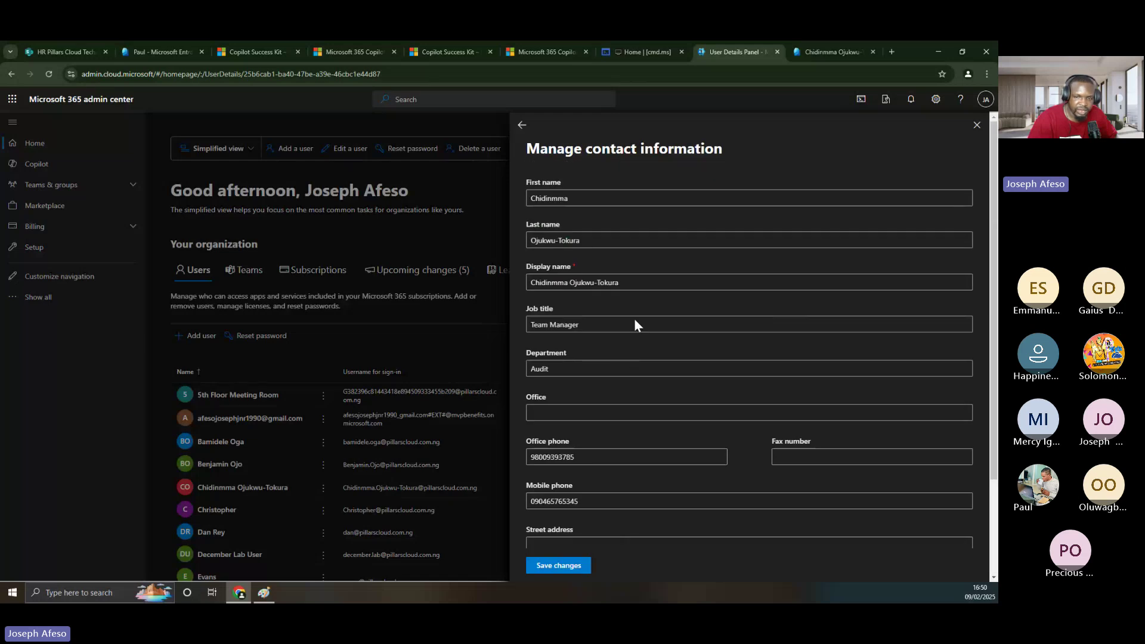
- Review the user's job, contact and parental control details in Entra, ending on Identity
left_click(825, 51)
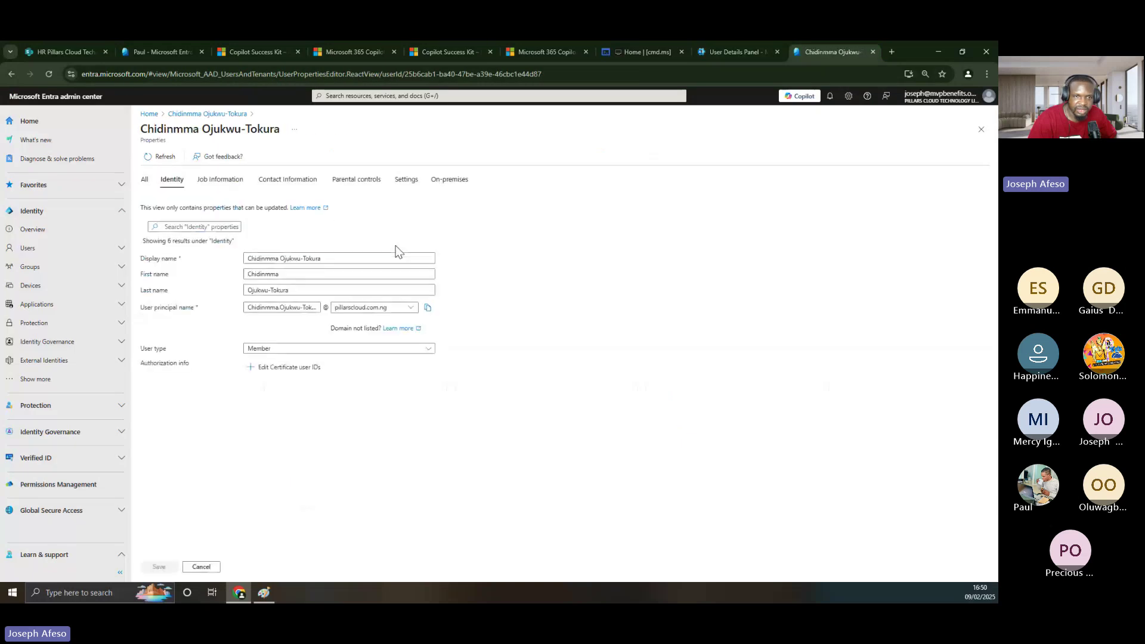
left_click(213, 186)
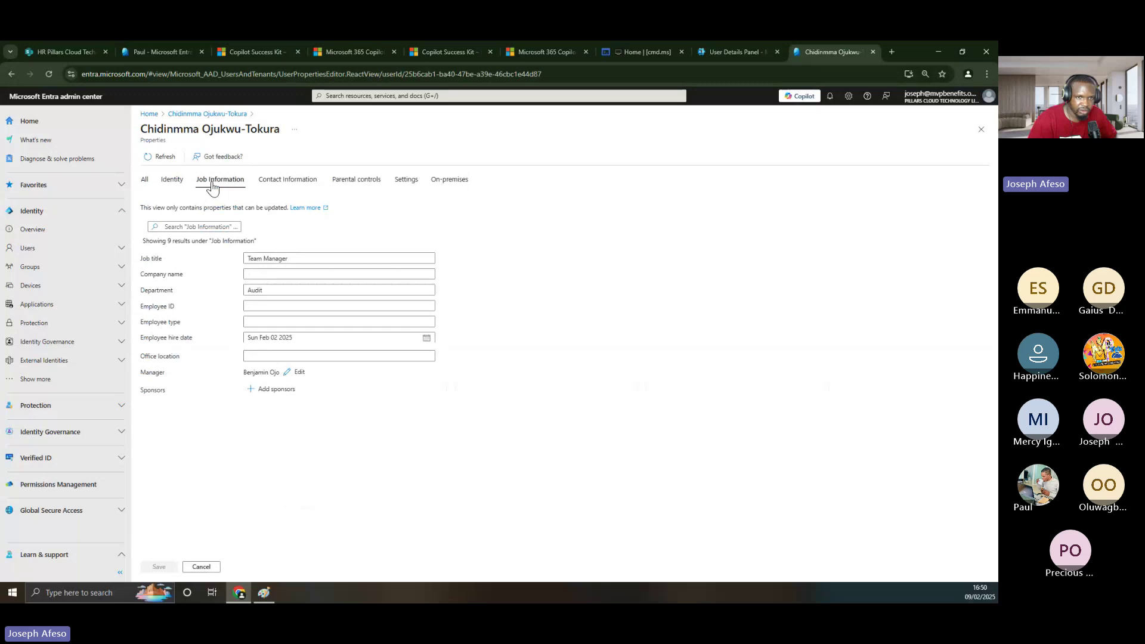
left_click(276, 184)
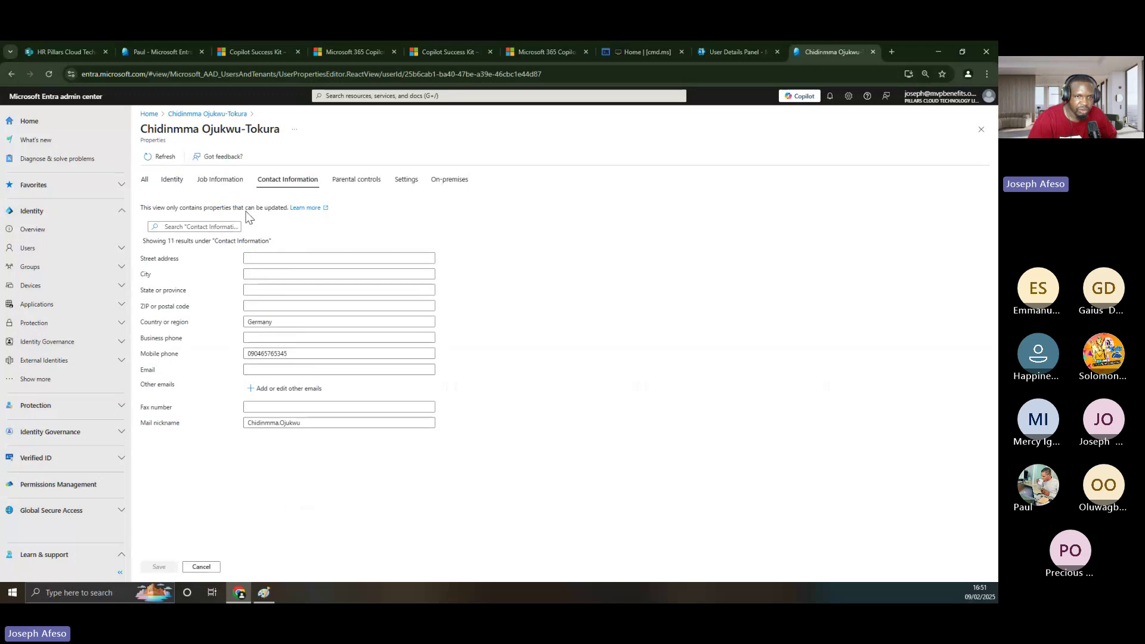
left_click(356, 180)
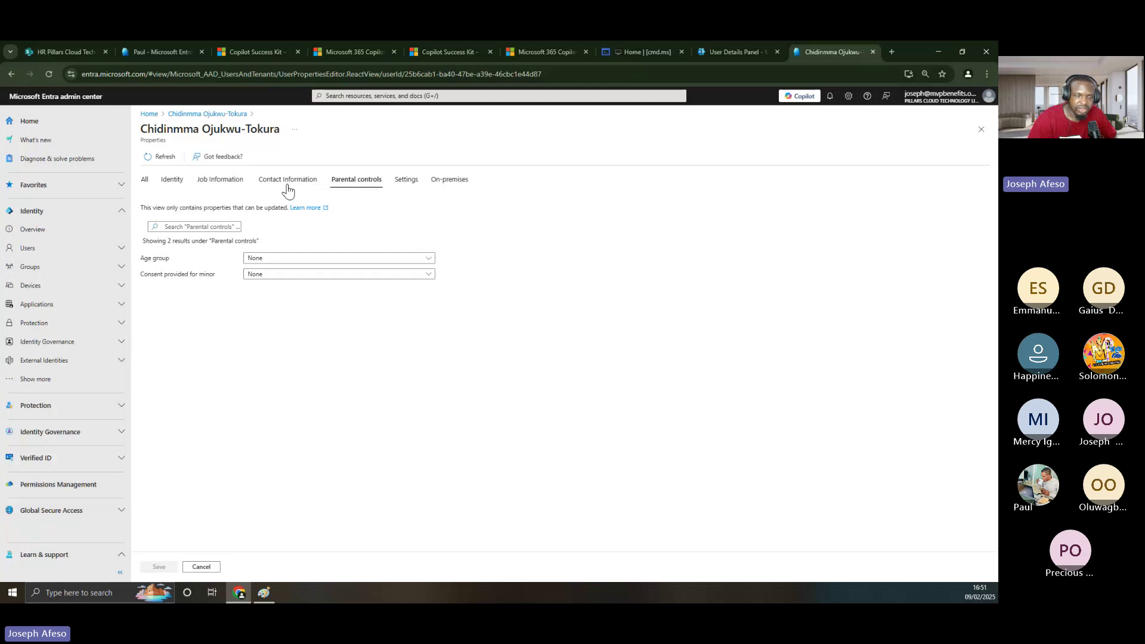
left_click(219, 181)
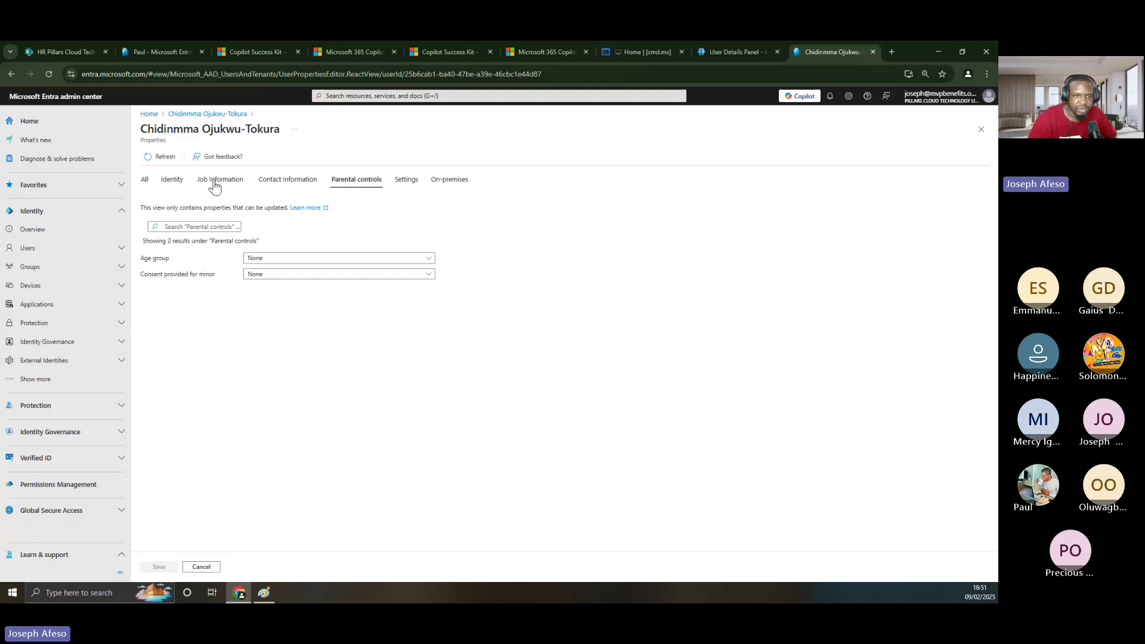
left_click(171, 180)
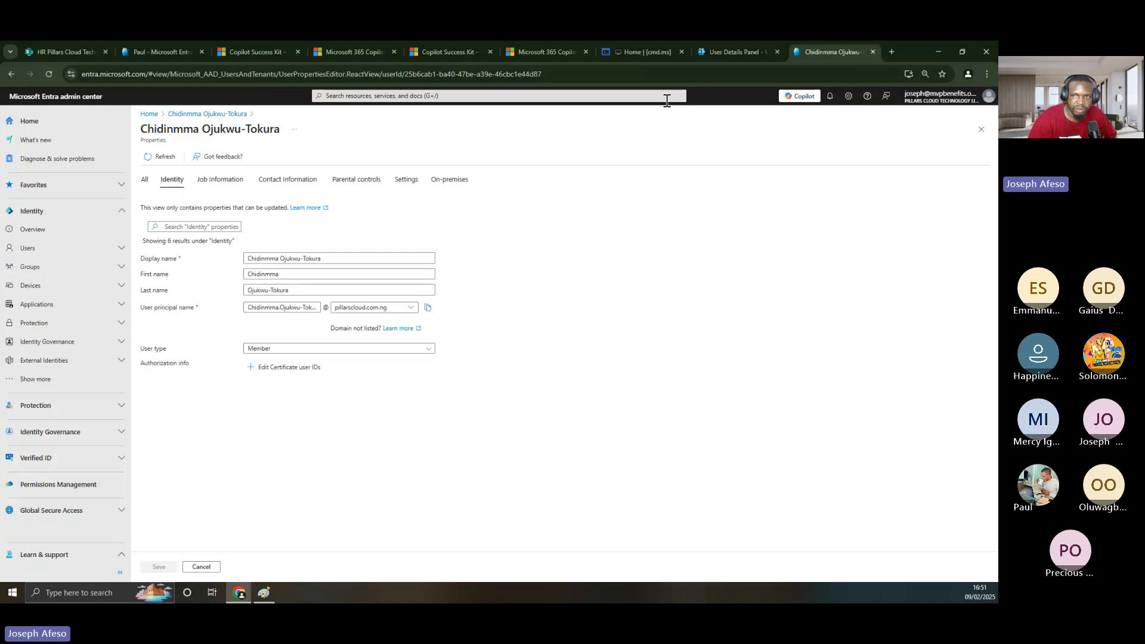
- Save the Microsoft 365 contact information changes, including country Cameroon
left_click(709, 55)
scroll(603, 414, "down", 2)
scroll(713, 419, "up", 1)
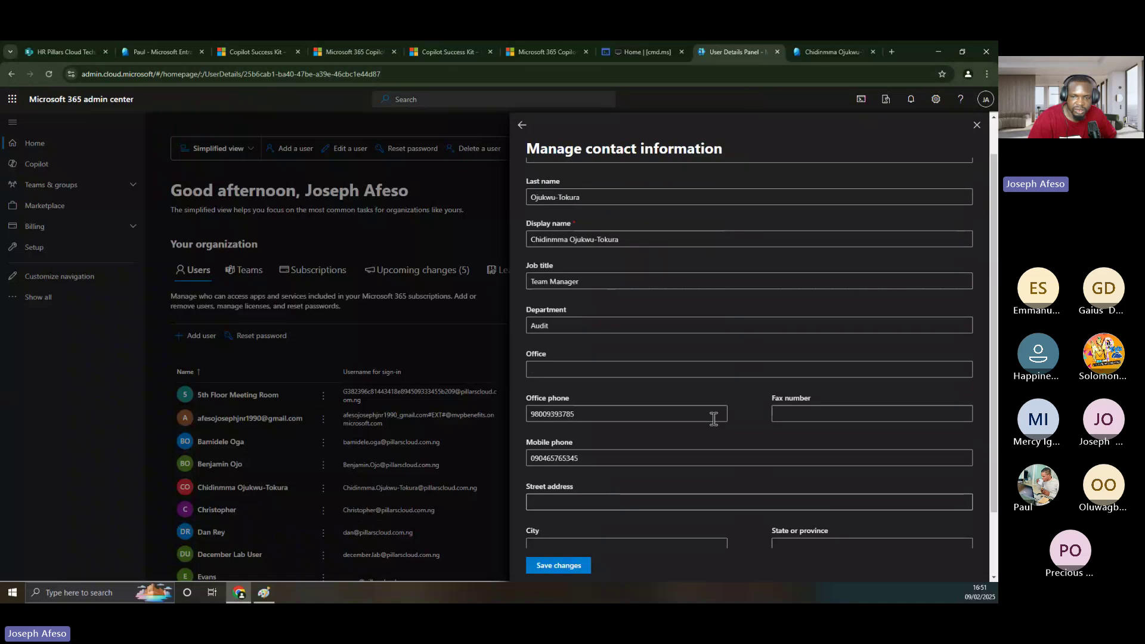
scroll(714, 419, "down", 2)
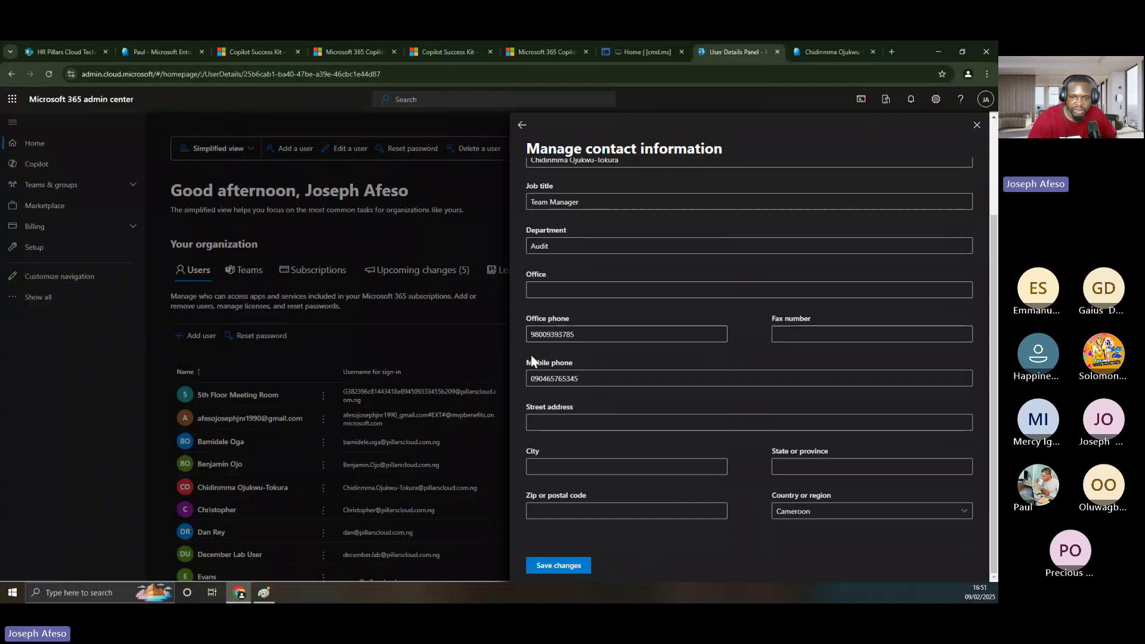
left_click(567, 564)
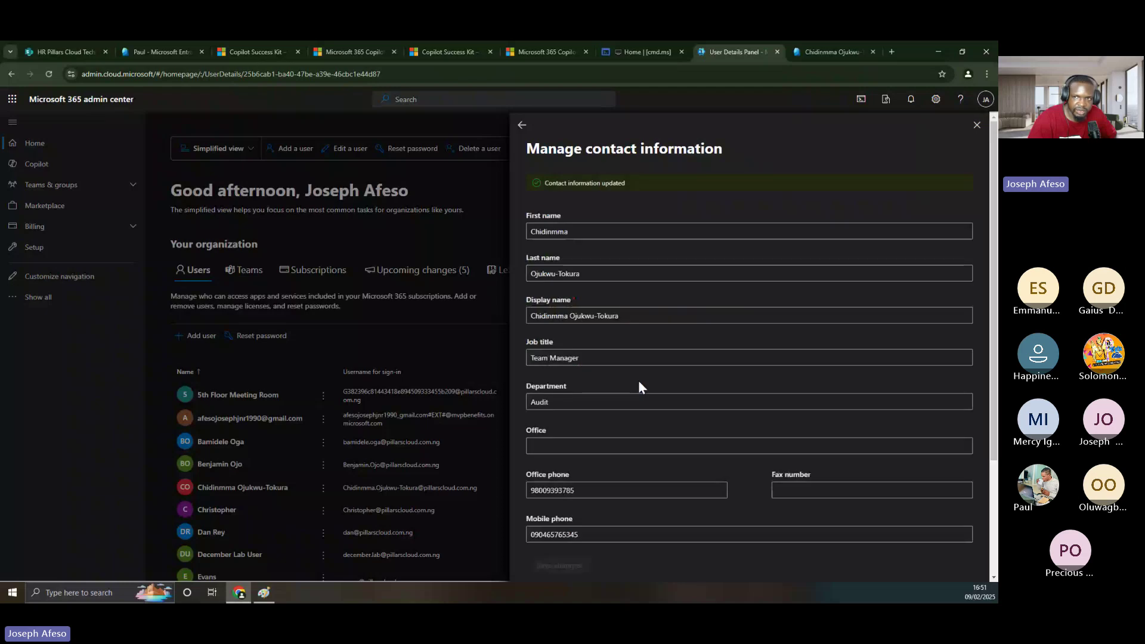
- Refresh the user's Entra properties and review the updated contact details and usage location
left_click(828, 51)
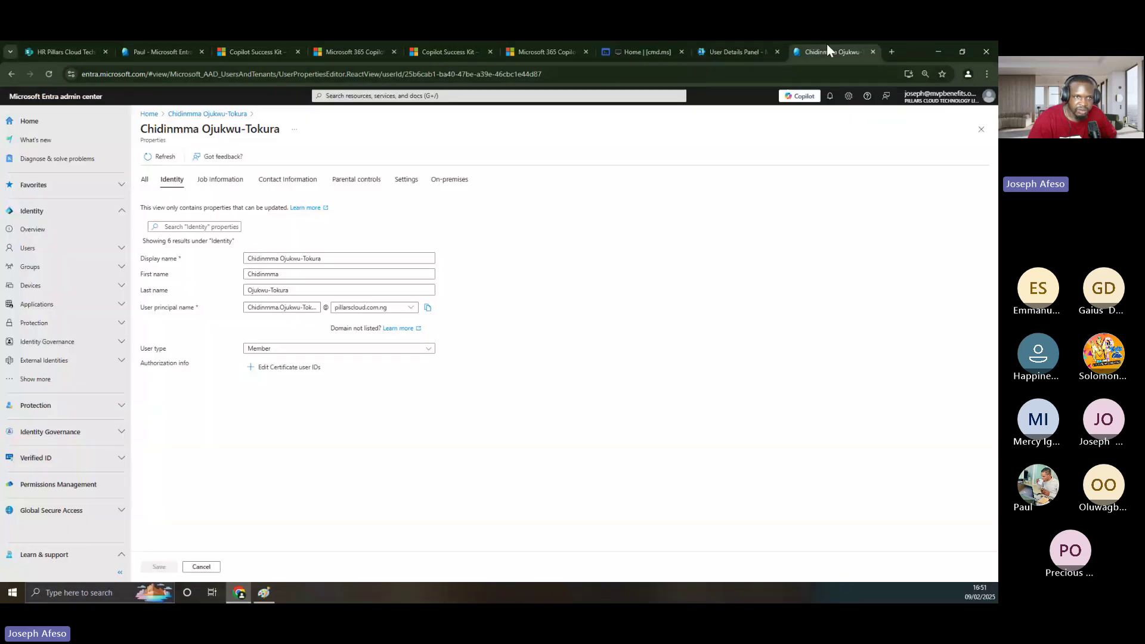
left_click(51, 73)
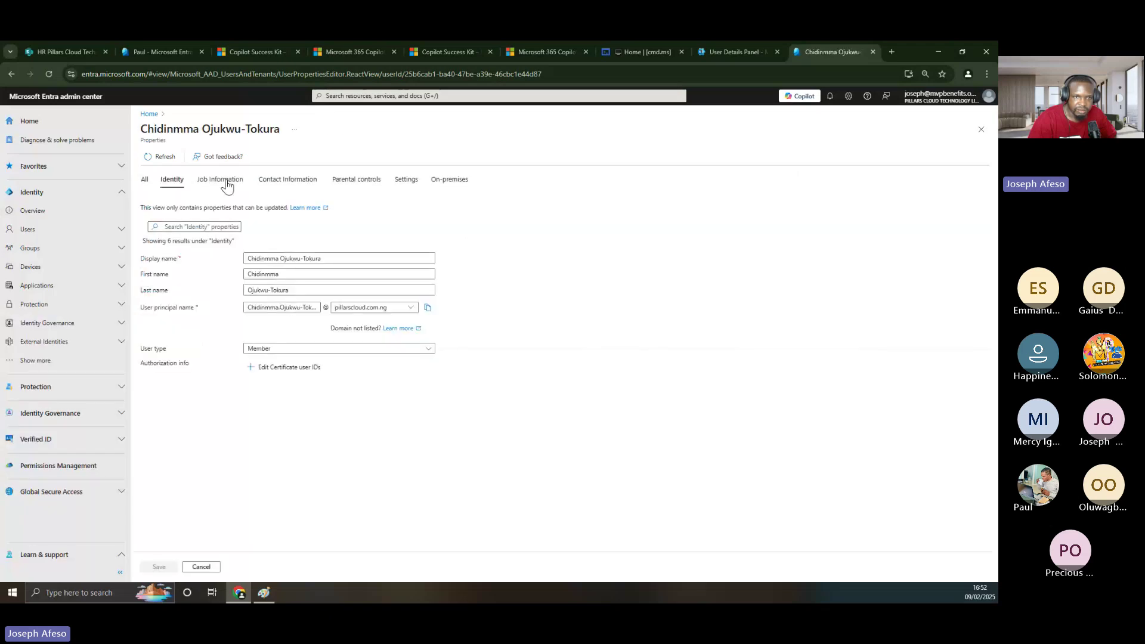
left_click(287, 180)
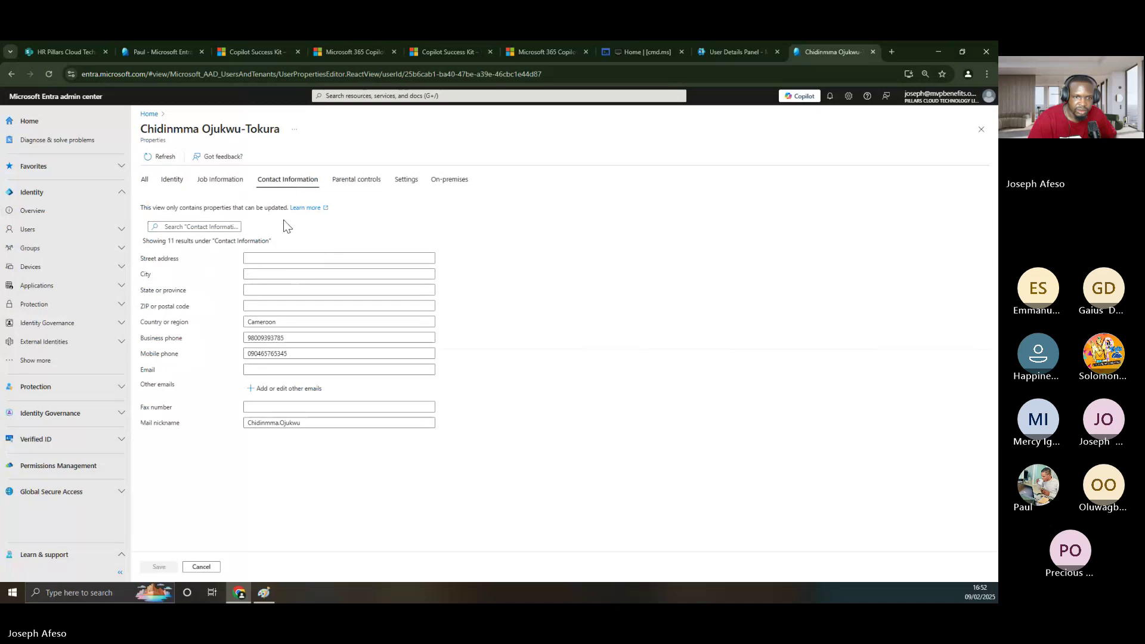
left_click_drag(248, 337, 305, 339)
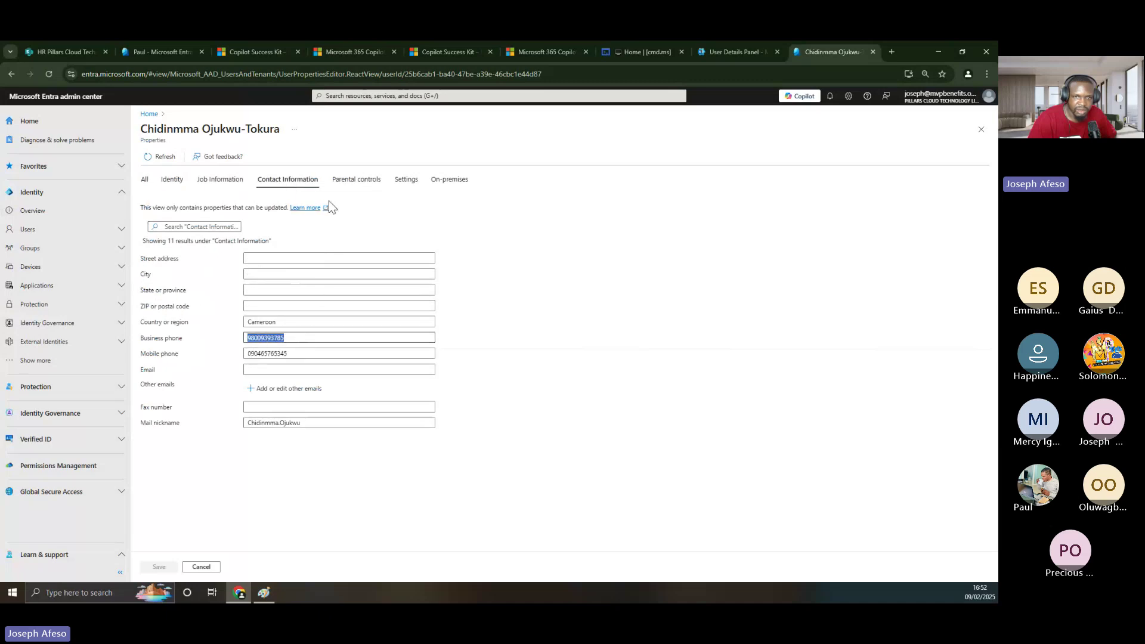
left_click(398, 181)
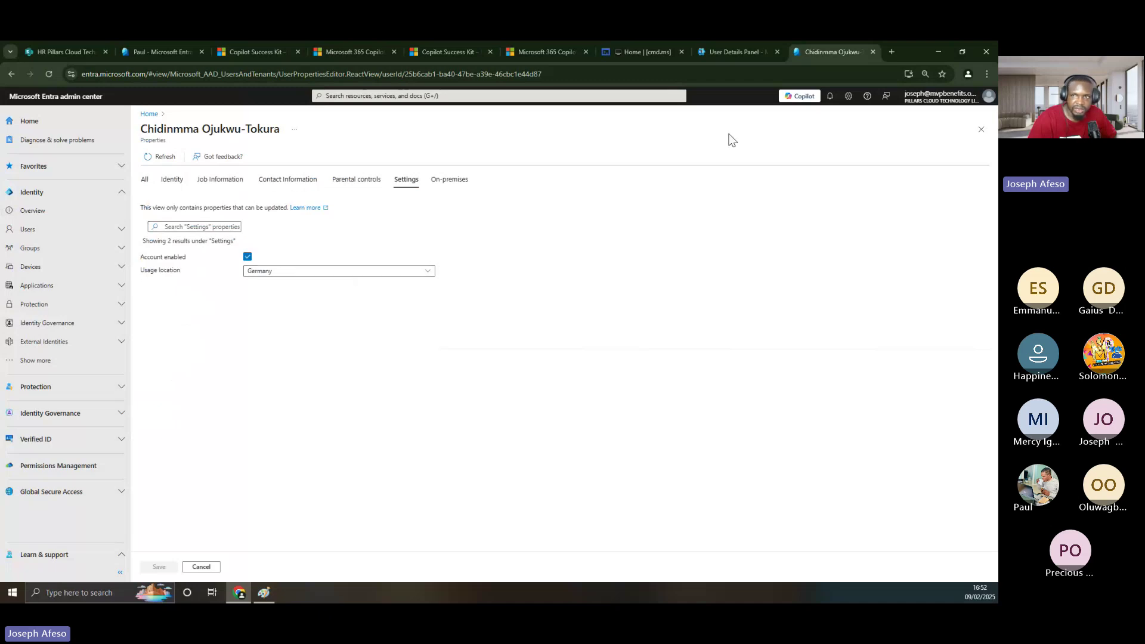
- Compare Entra's country value Cameroon and usage location Germany against the Microsoft 365 contact form
left_click(765, 50)
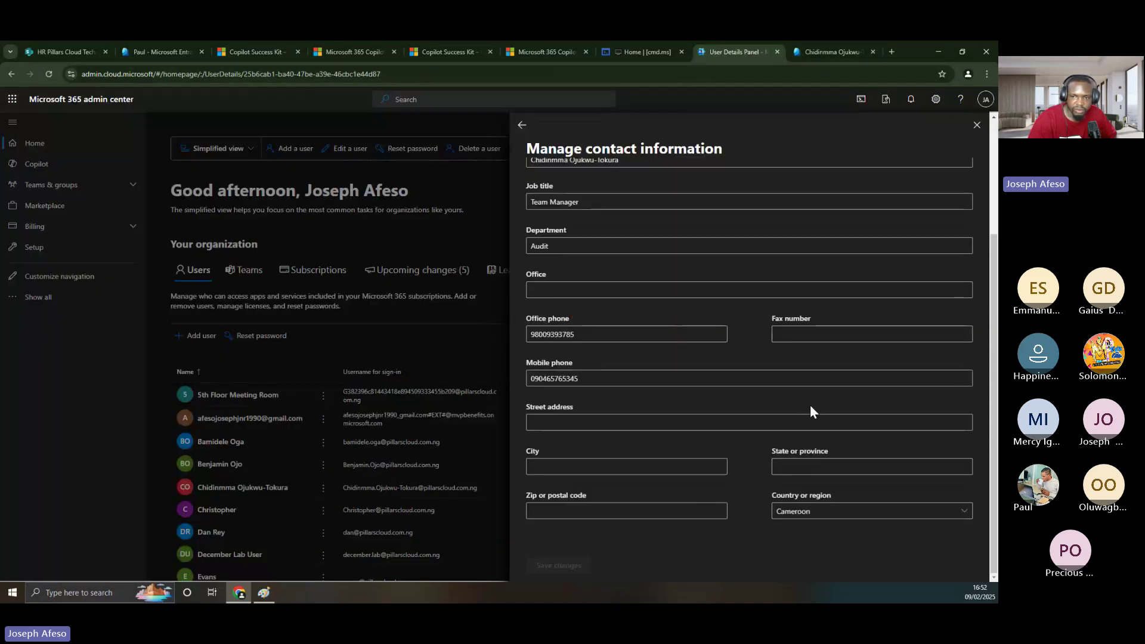
scroll(810, 376, "up", 3)
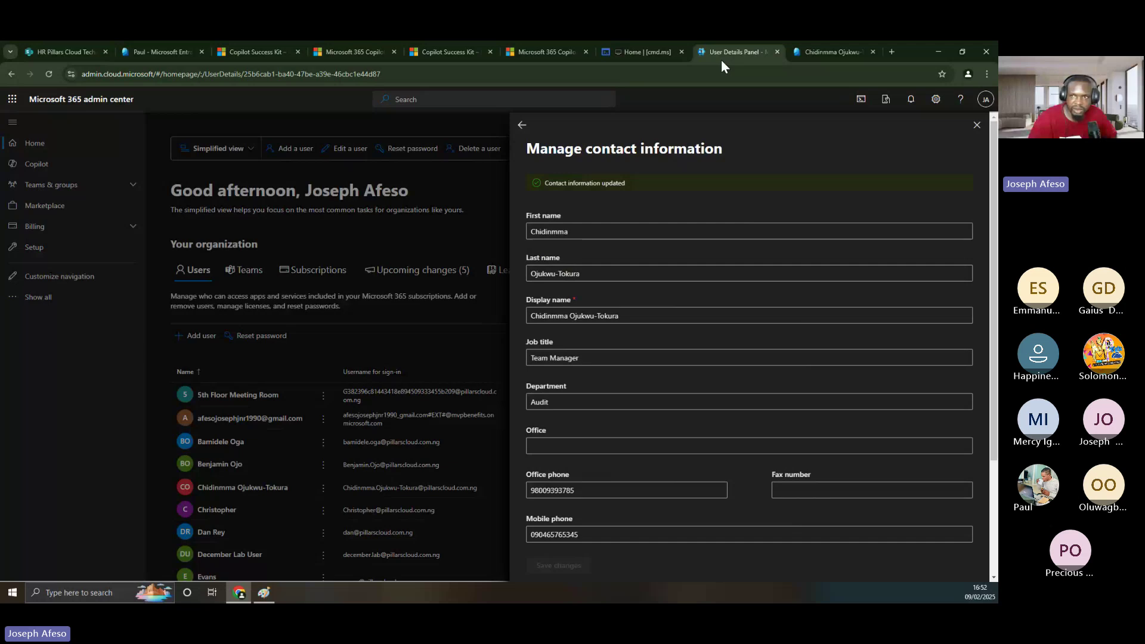
left_click(811, 51)
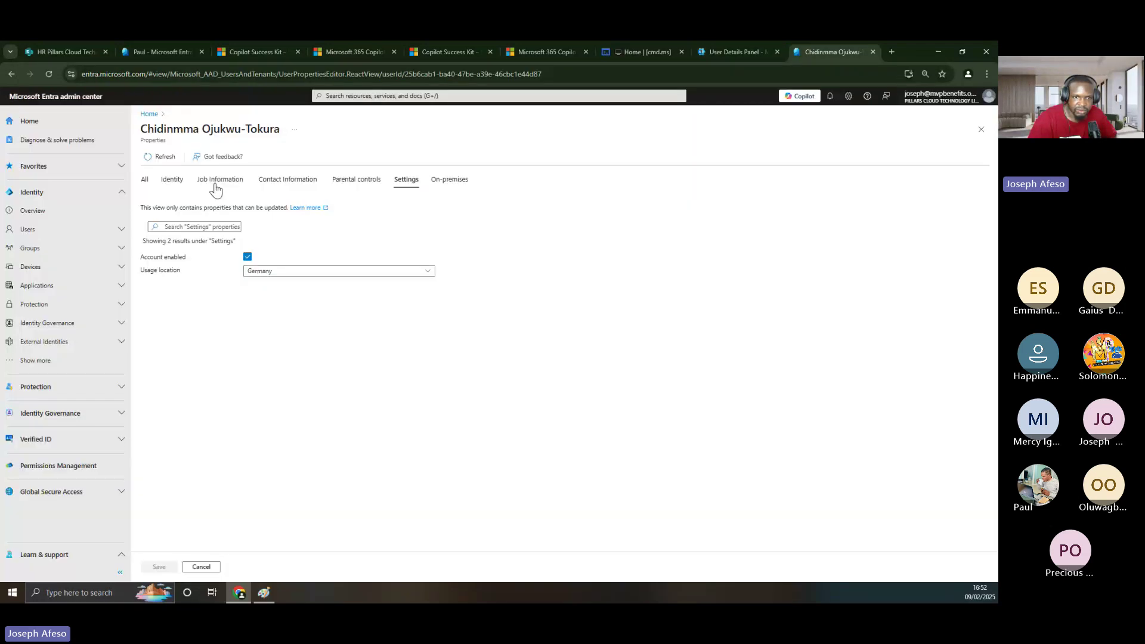
left_click(268, 182)
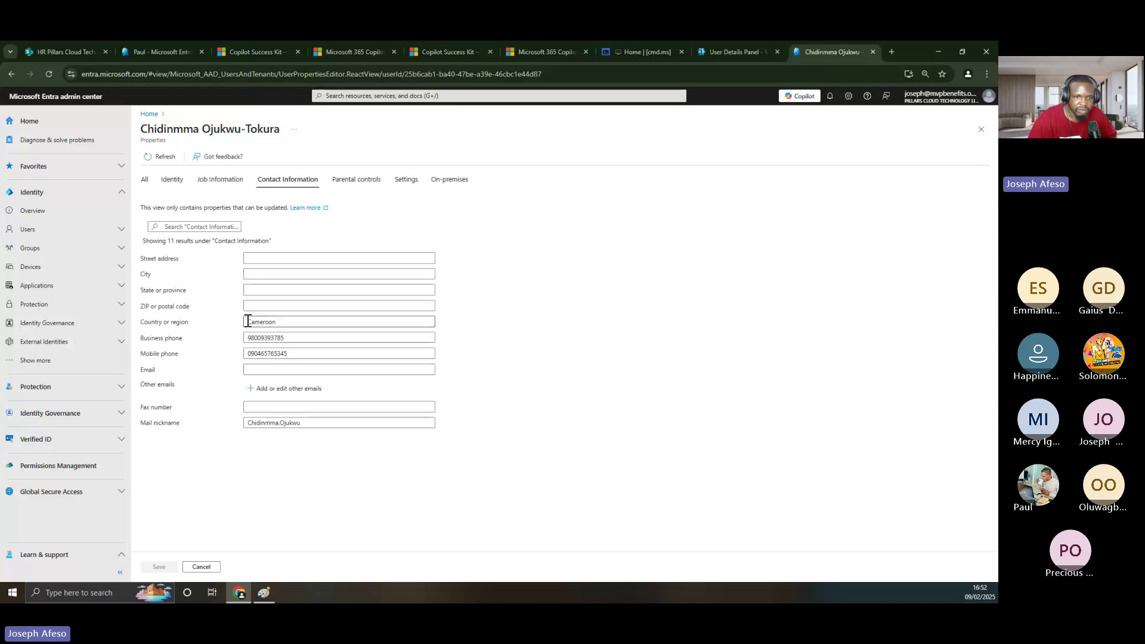
double_click(269, 322)
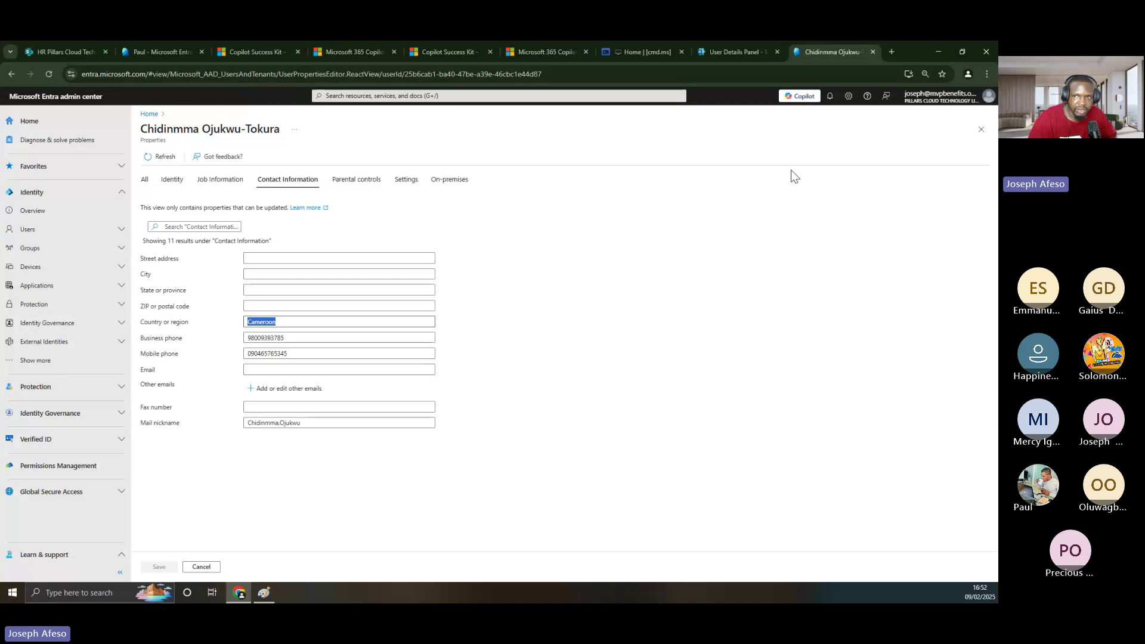
left_click(756, 58)
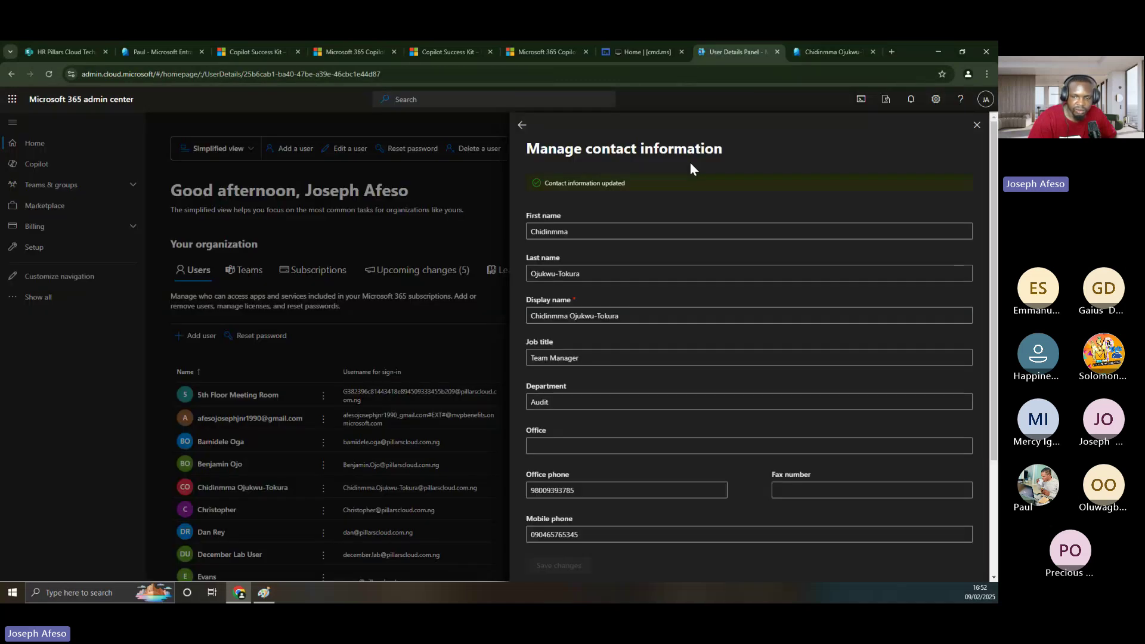
scroll(803, 508, "down", 3)
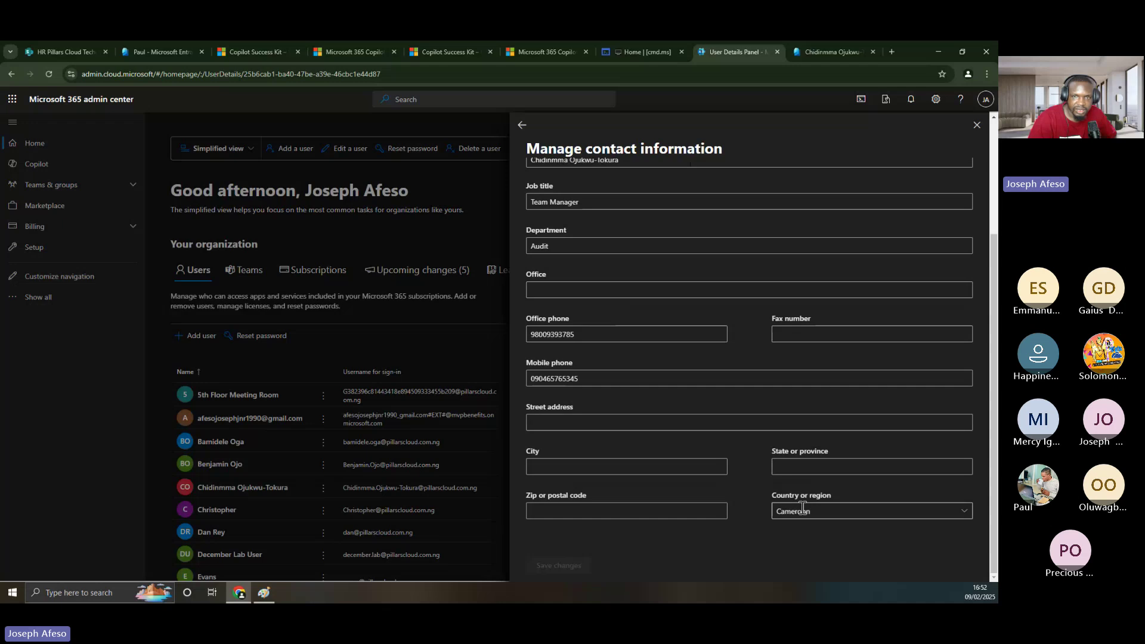
left_click(831, 52)
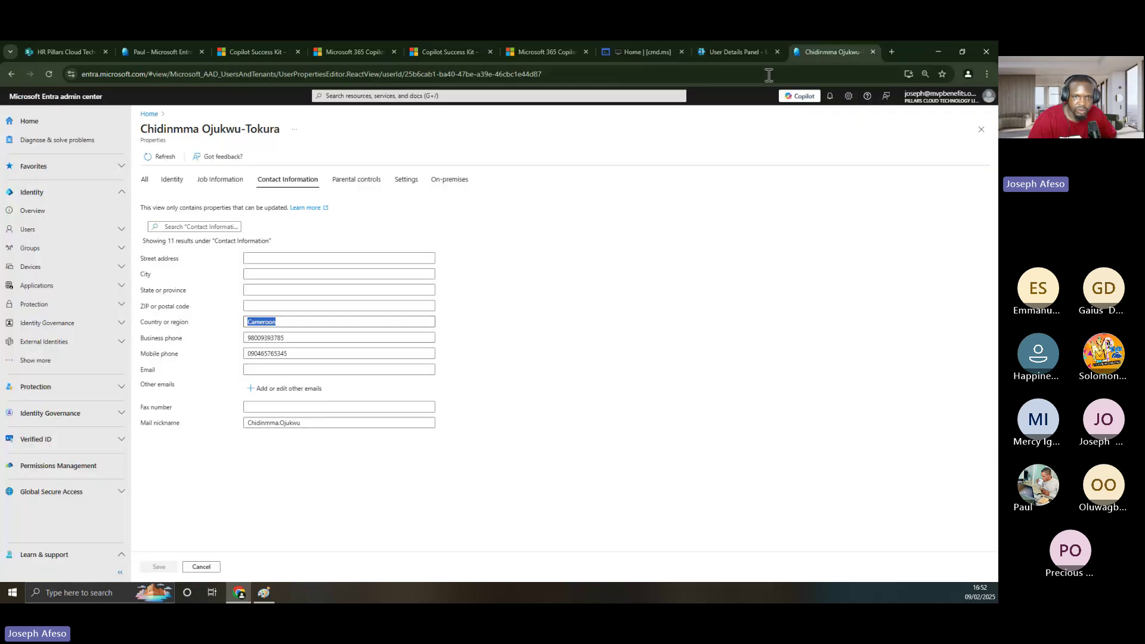
left_click(407, 179)
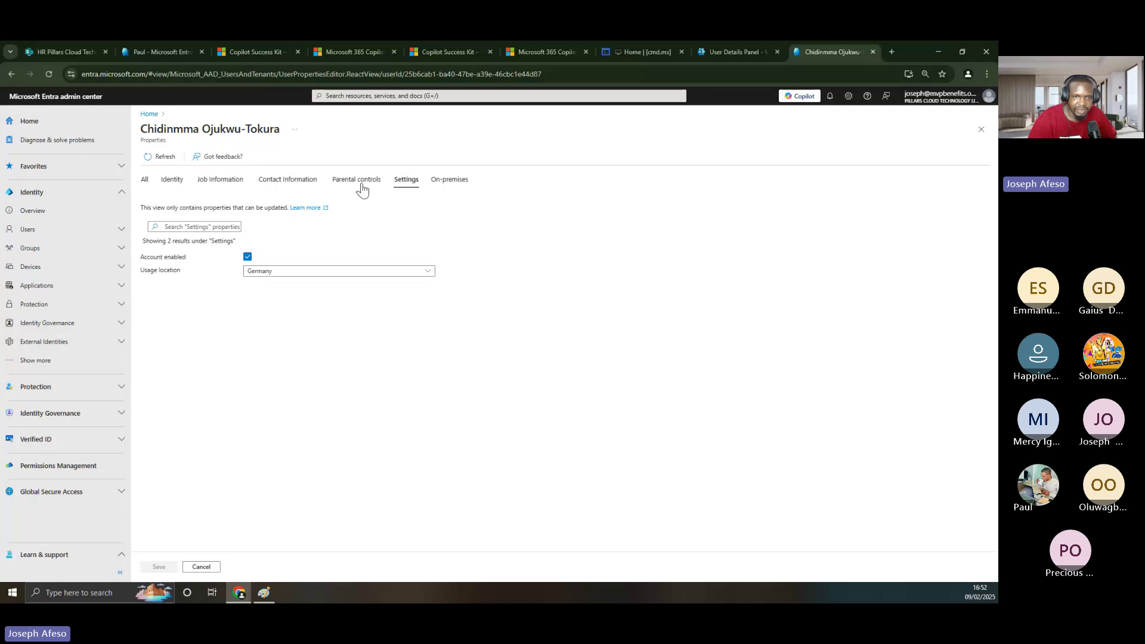
- Replace the country Cameroon with Canada on the Contact Information tab and save
left_click(277, 183)
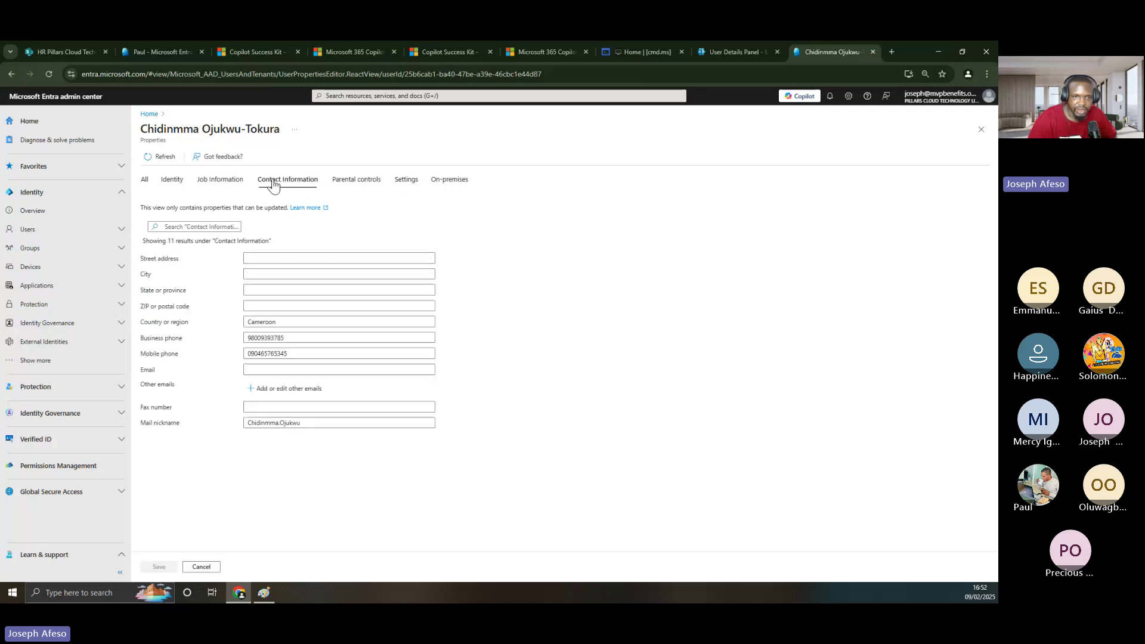
double_click(270, 325)
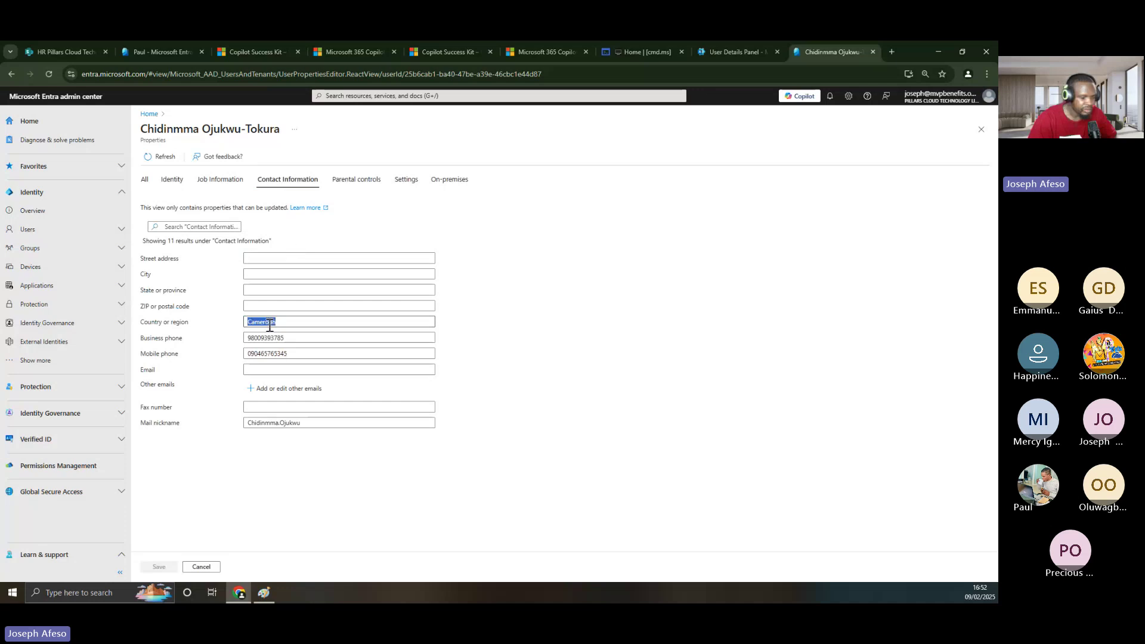
type("Ca")
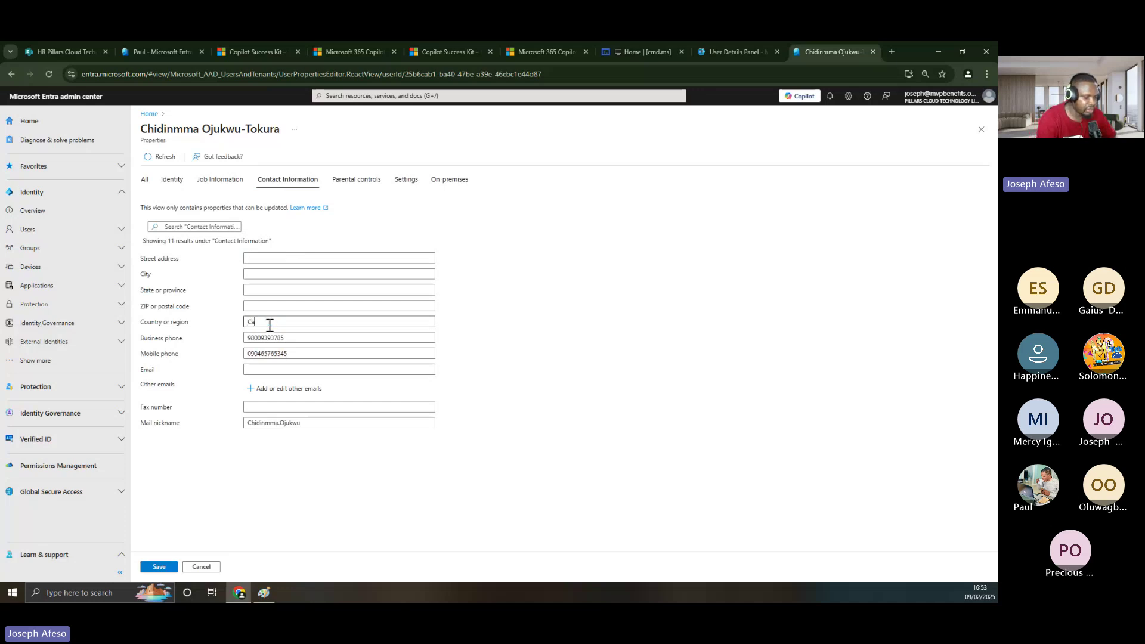
type("nada")
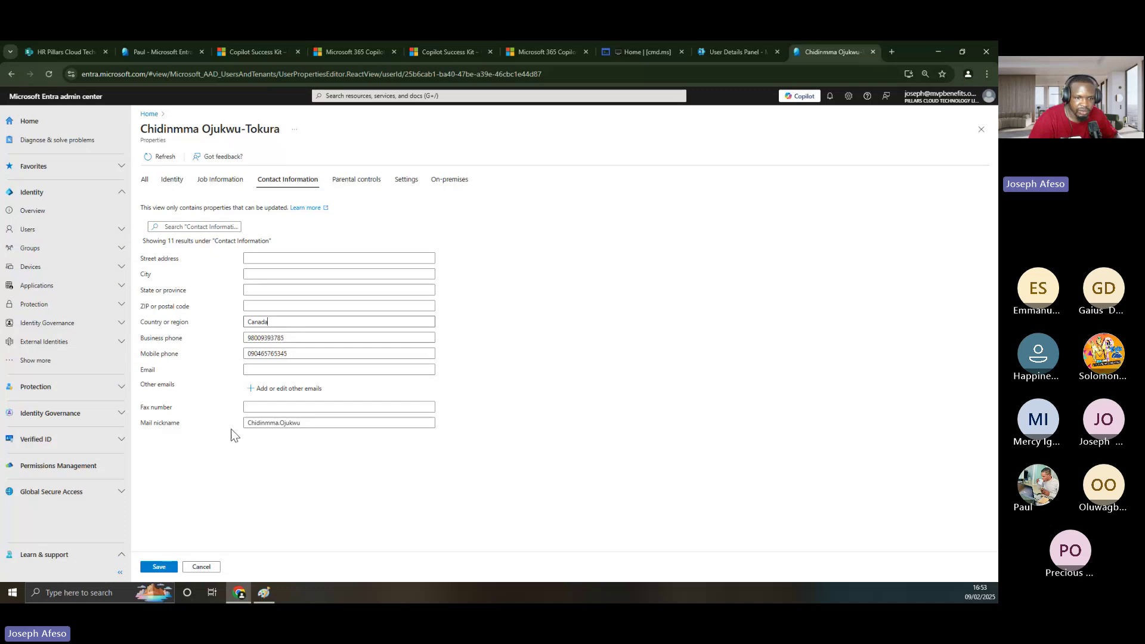
left_click(159, 566)
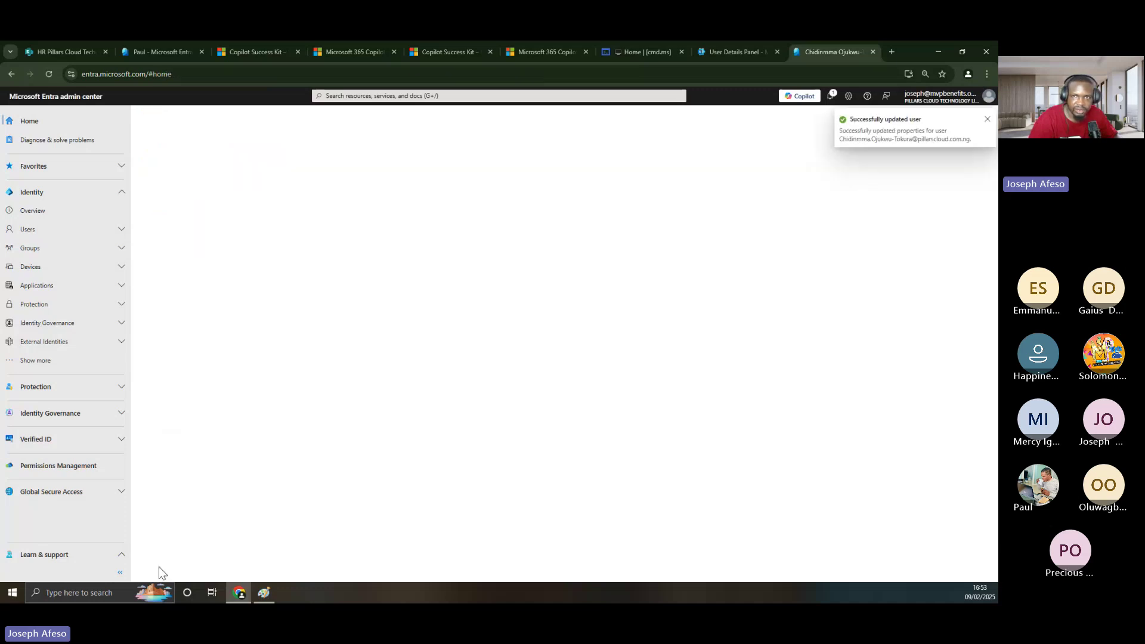
- Reload the Microsoft 365 user page and confirm the contact form's country dropdown shows Canada
left_click(732, 51)
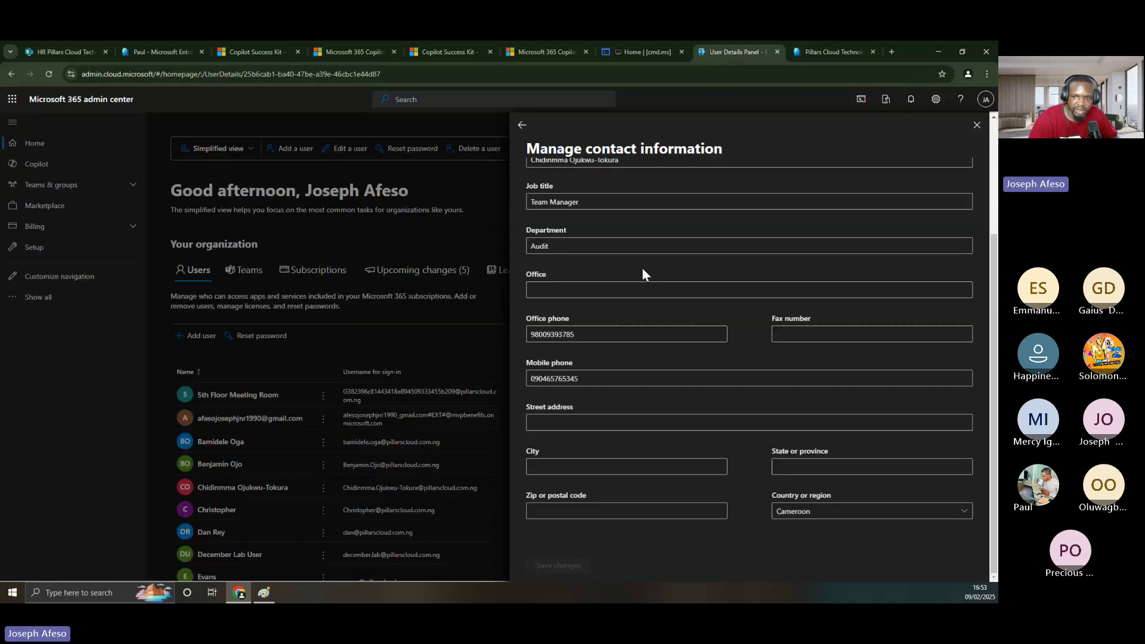
left_click(50, 73)
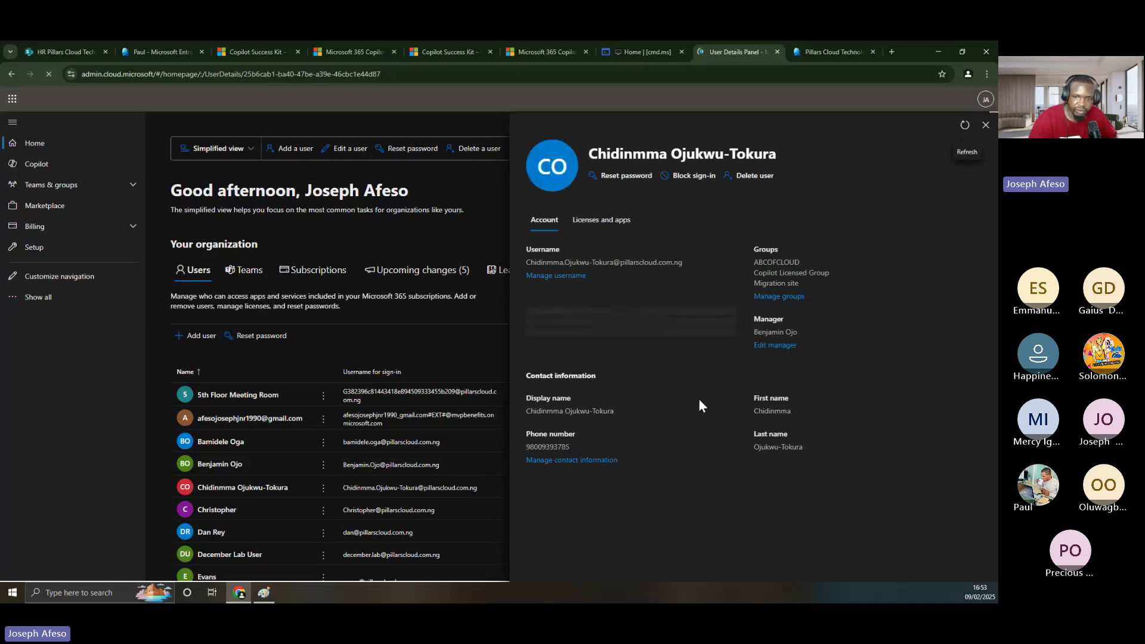
left_click(593, 461)
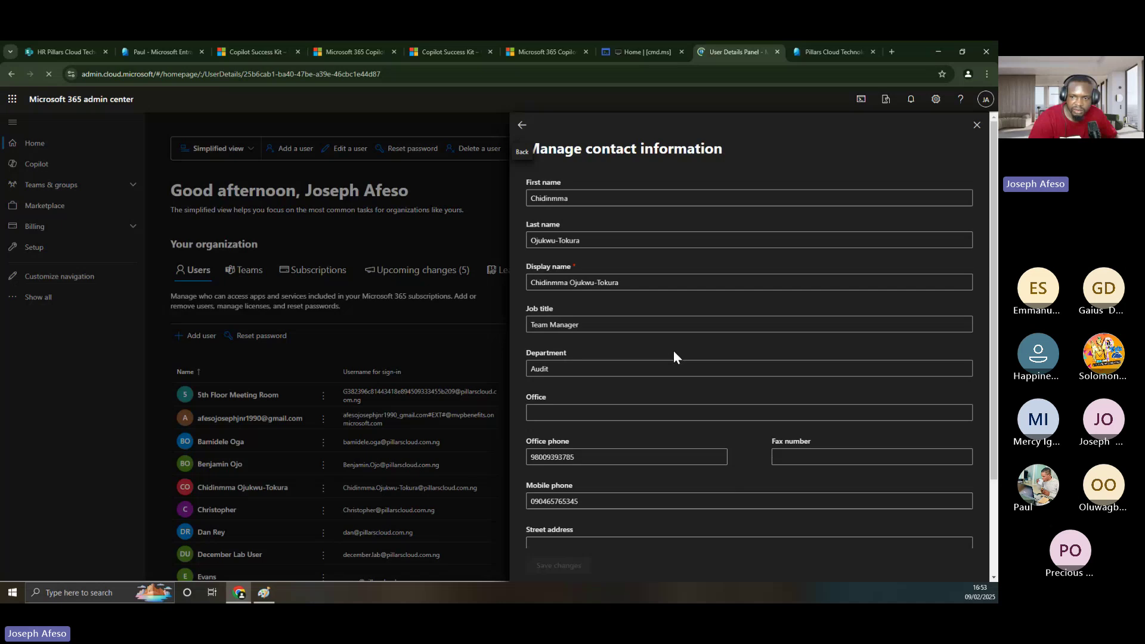
scroll(766, 431, "down", 2)
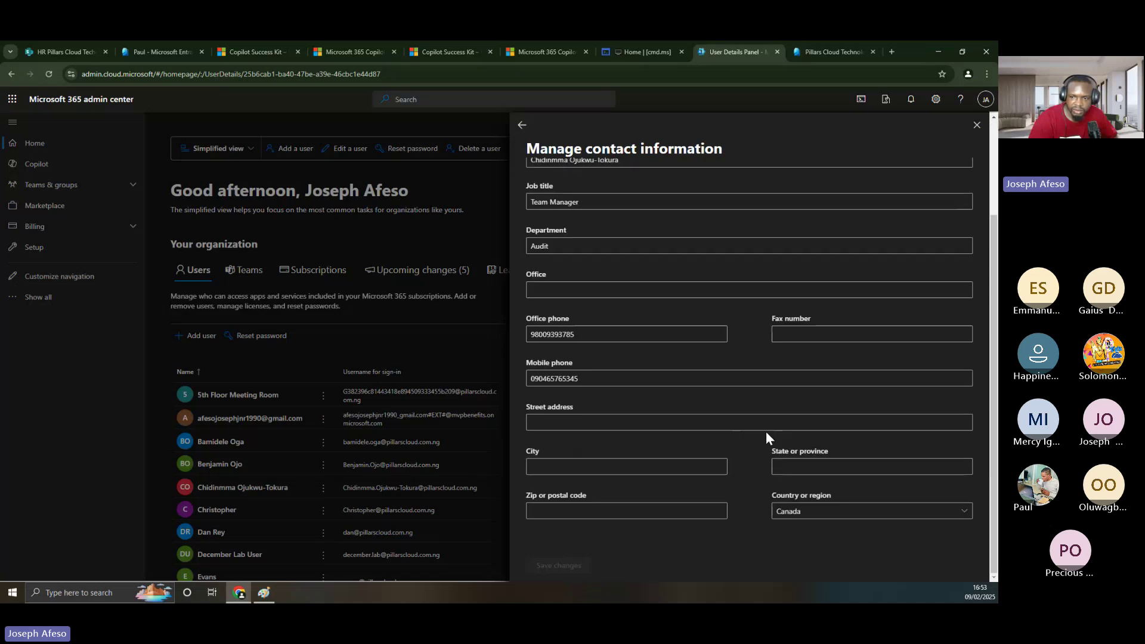
left_click(803, 511)
left_click(965, 512)
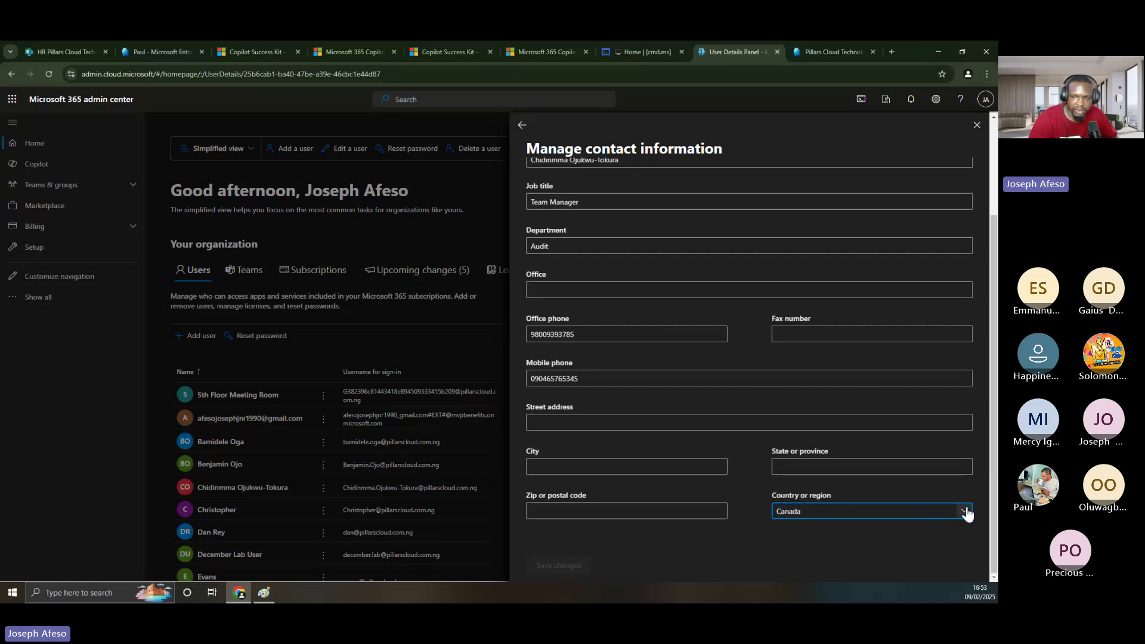
left_click(966, 512)
scroll(645, 334, "down", 4)
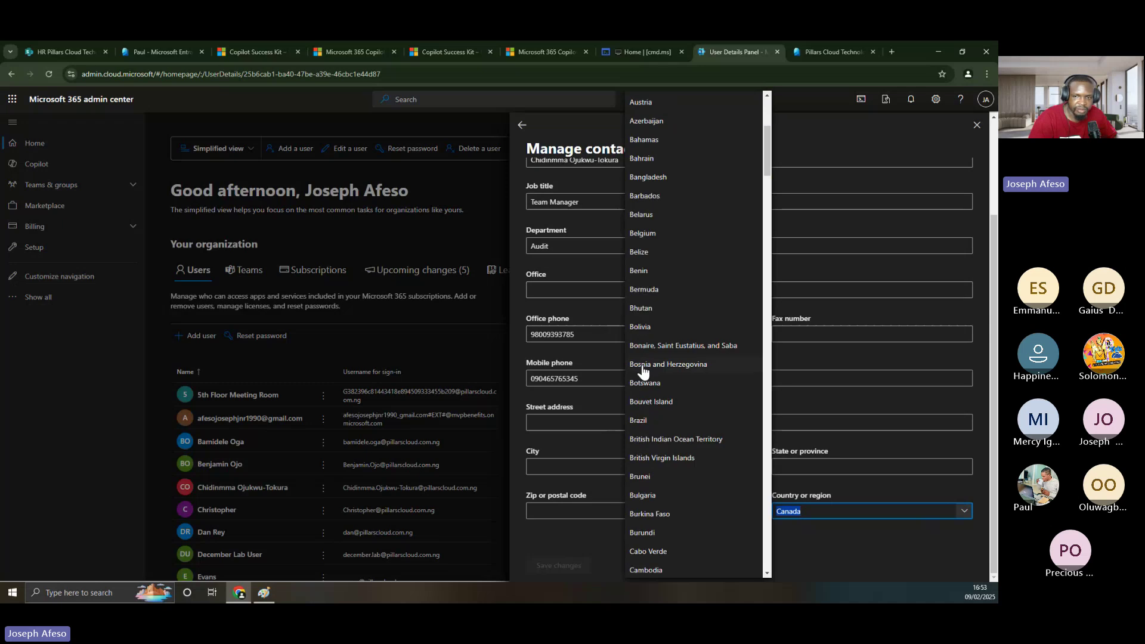
scroll(644, 371, "down", 2)
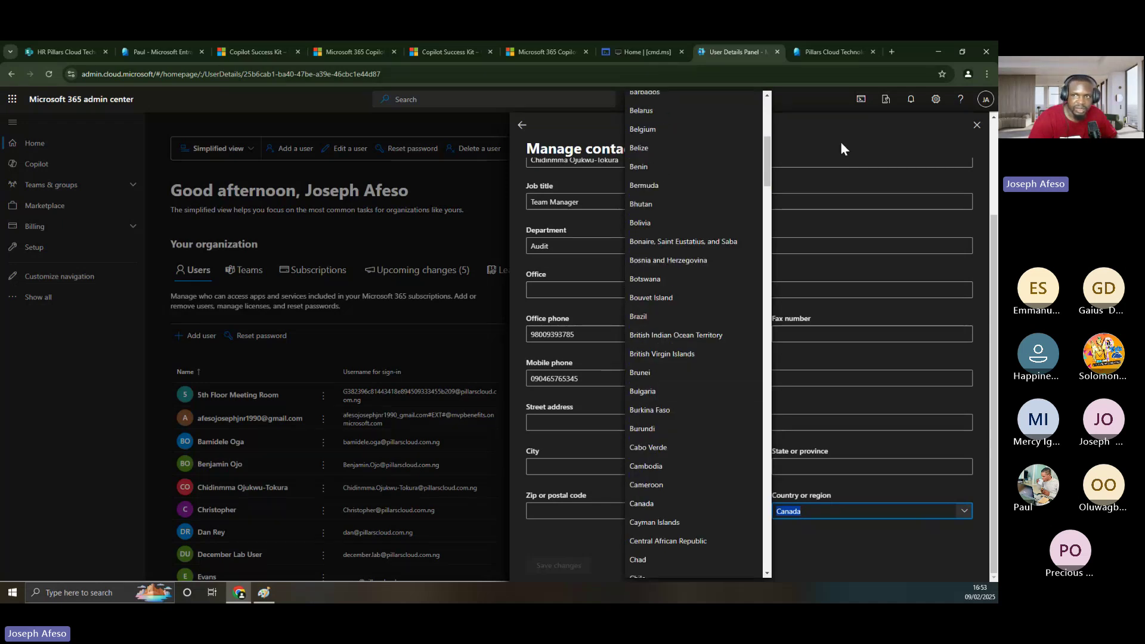
key("Escape")
- Search All users for 'chidi', open the matching profile and start editing its properties
left_click(813, 56)
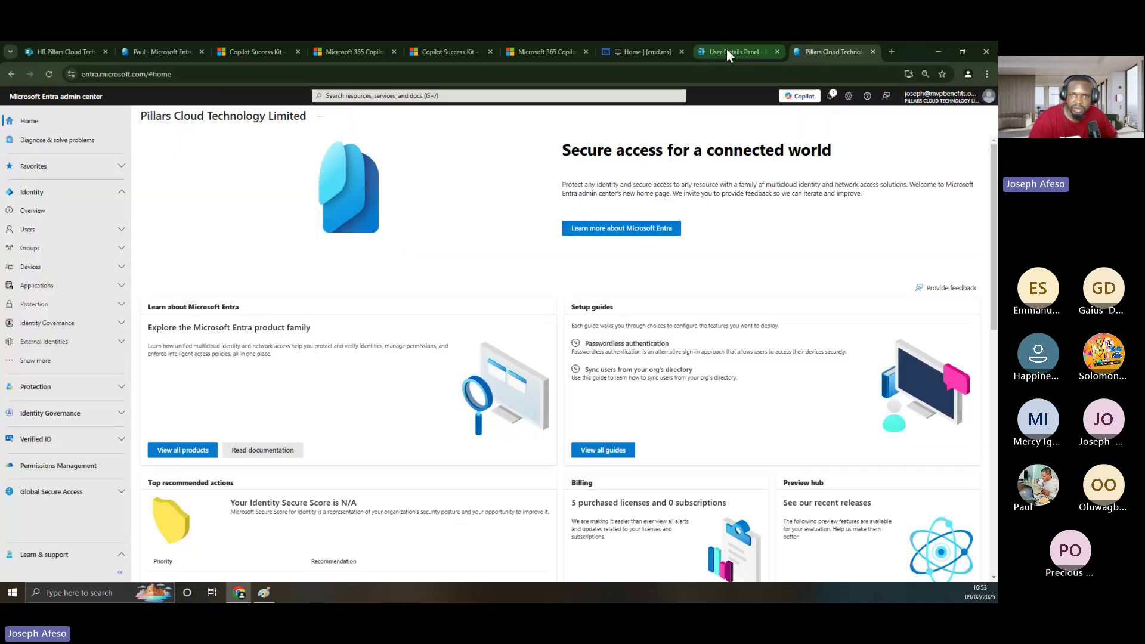
left_click(50, 234)
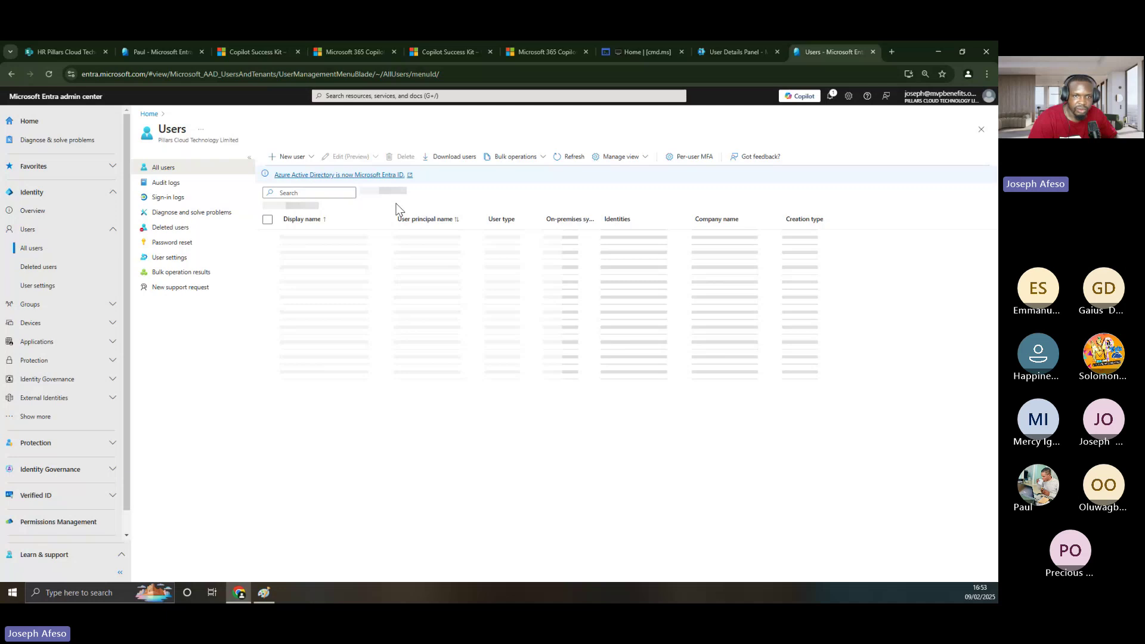
left_click(328, 192)
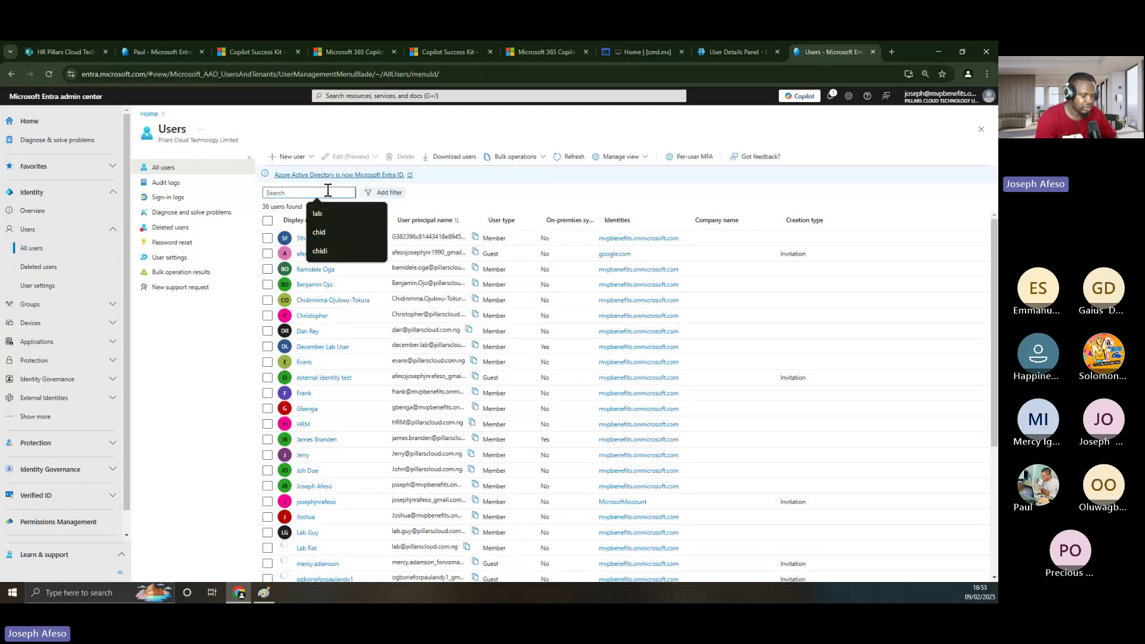
type("chid")
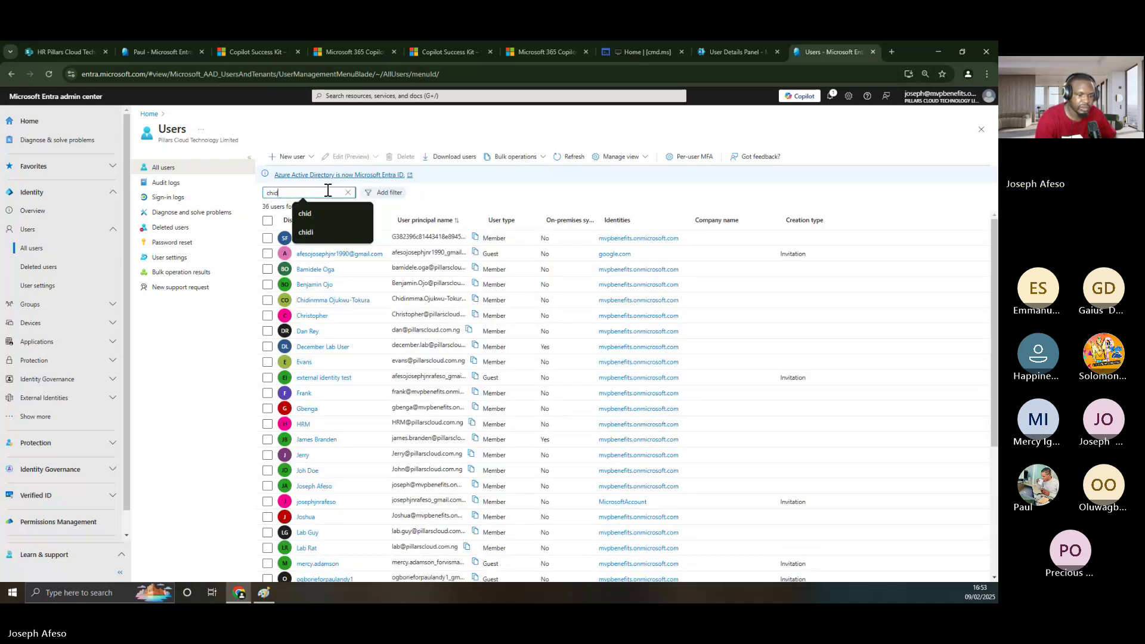
type("i")
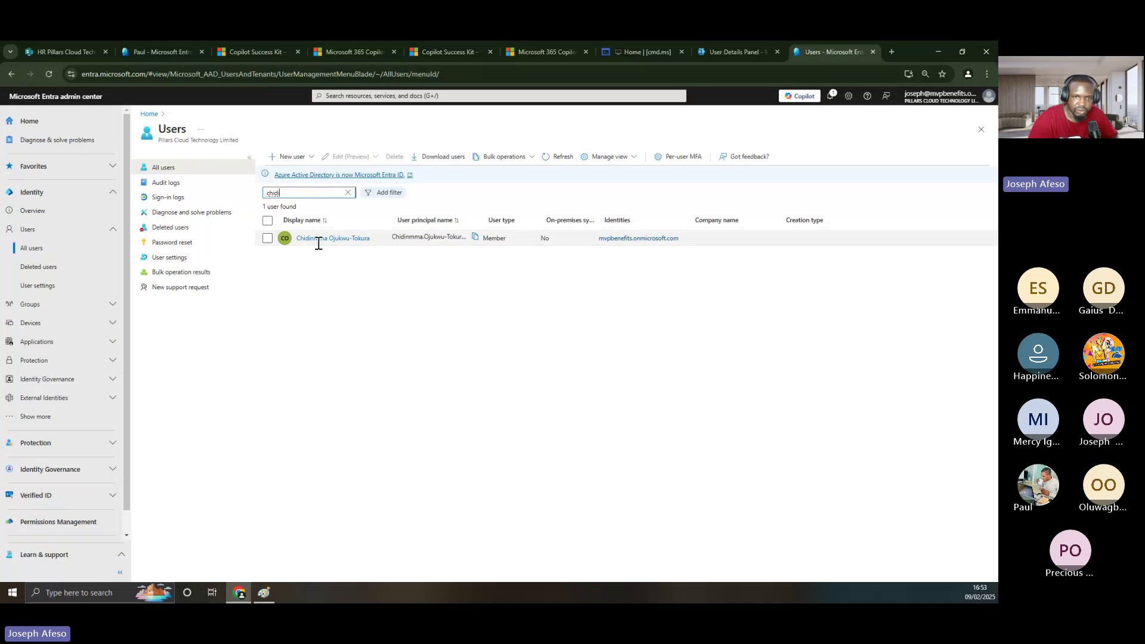
left_click(323, 240)
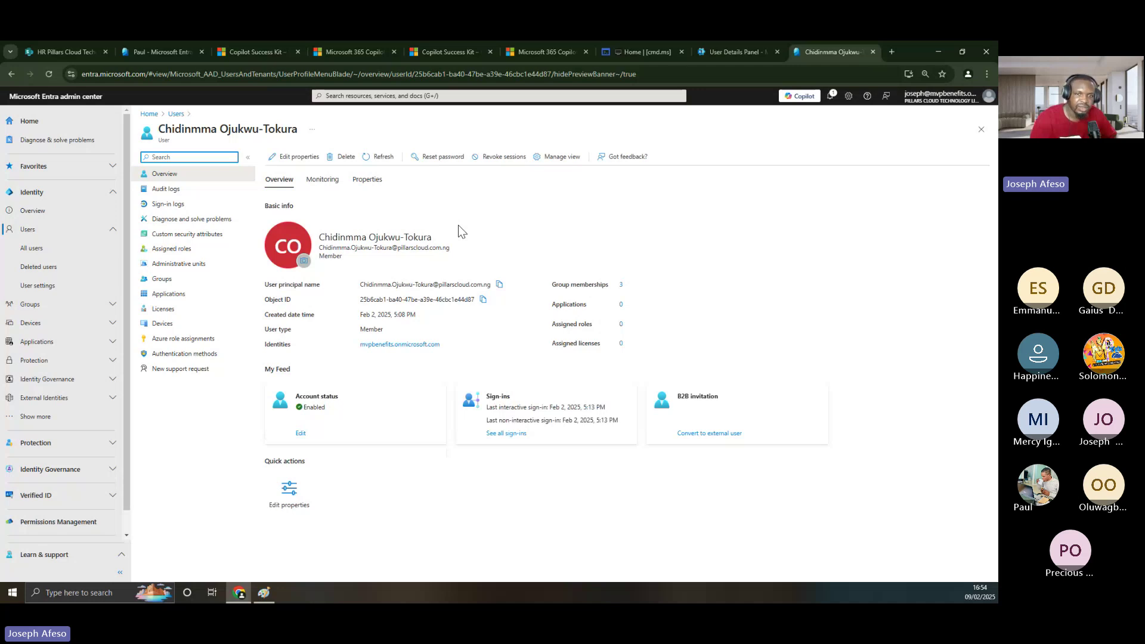
left_click(290, 161)
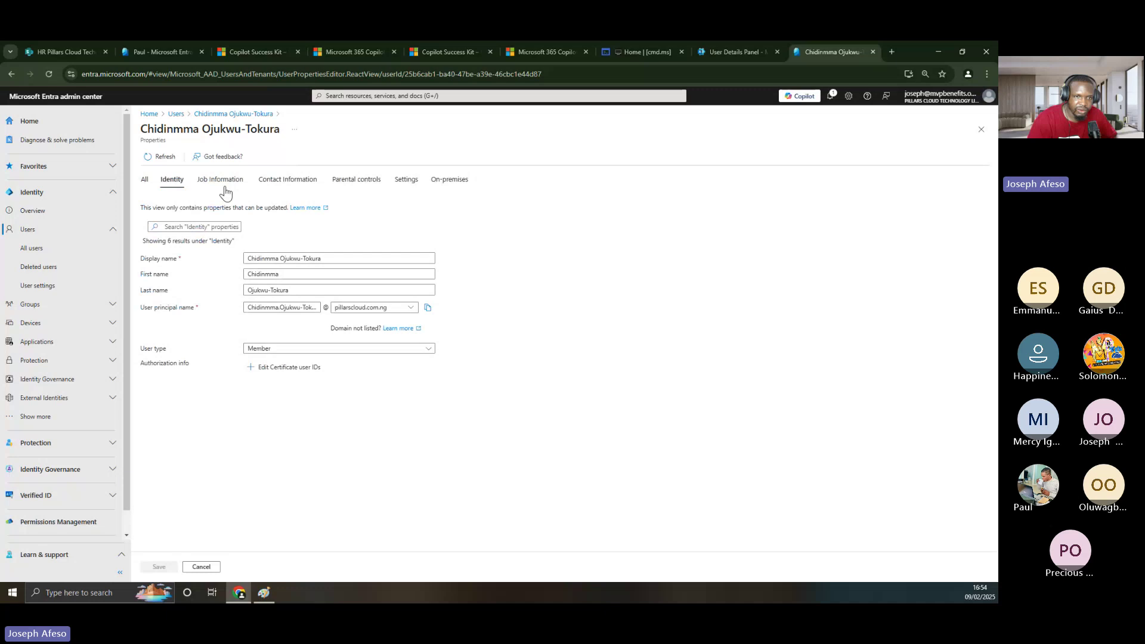
- Confirm Contact Information shows Canada, glance at Job Information, and close the properties editor
left_click(224, 189)
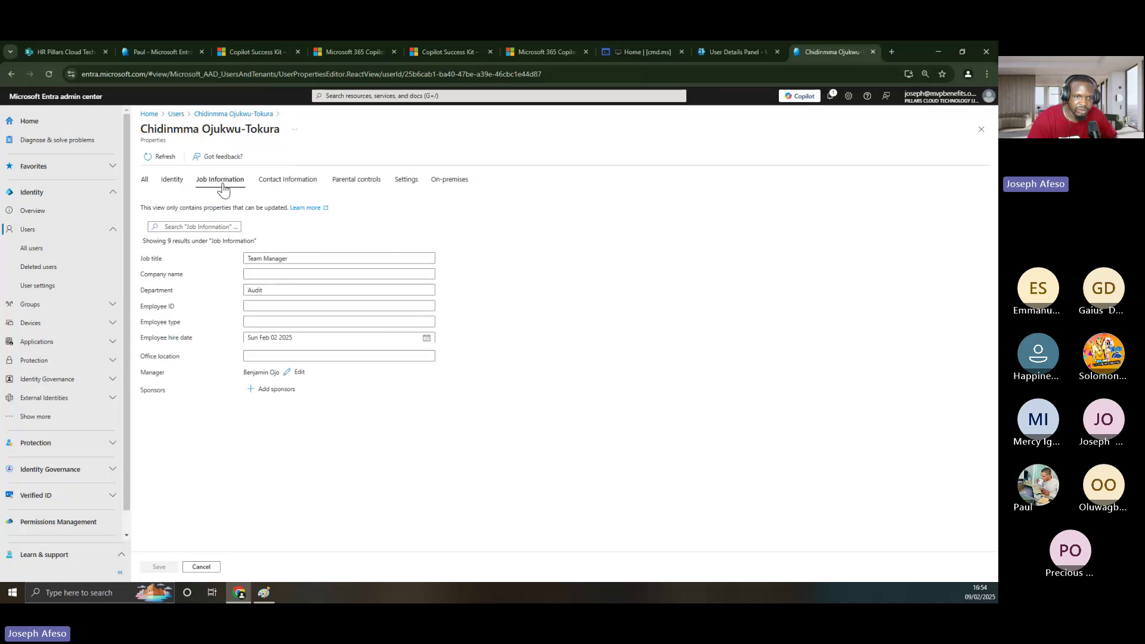
left_click(286, 182)
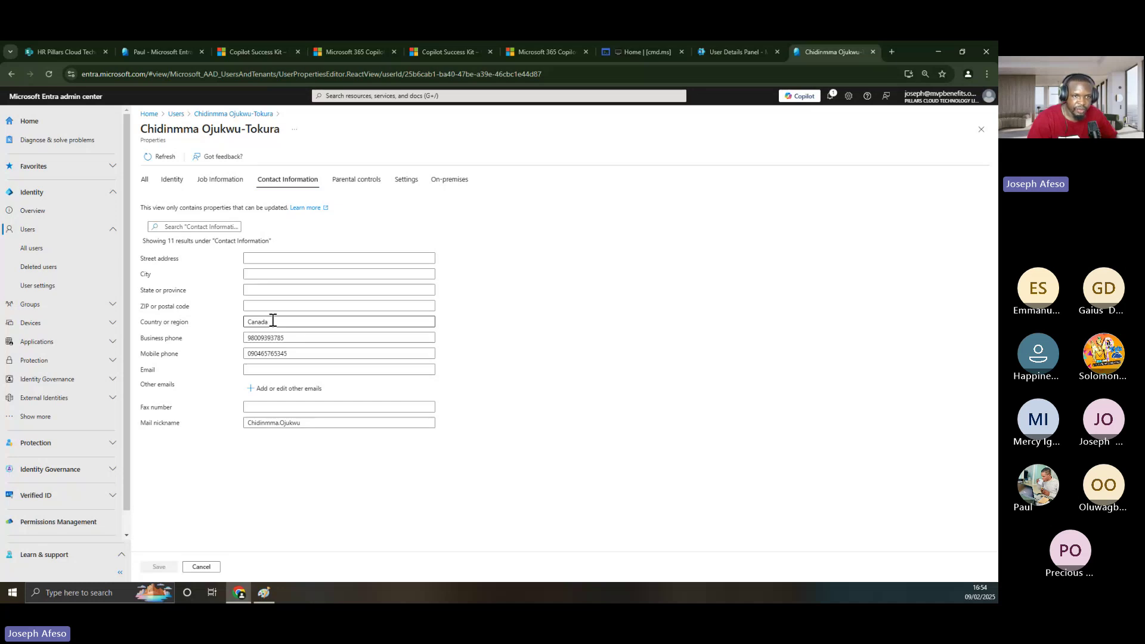
key("Tab")
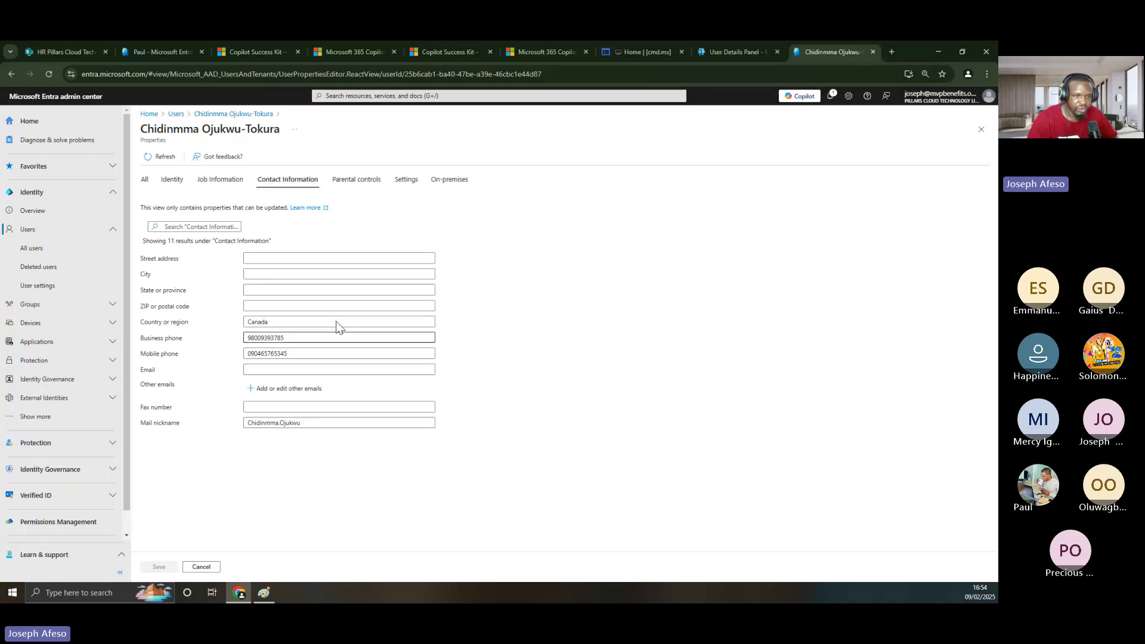
left_click(220, 179)
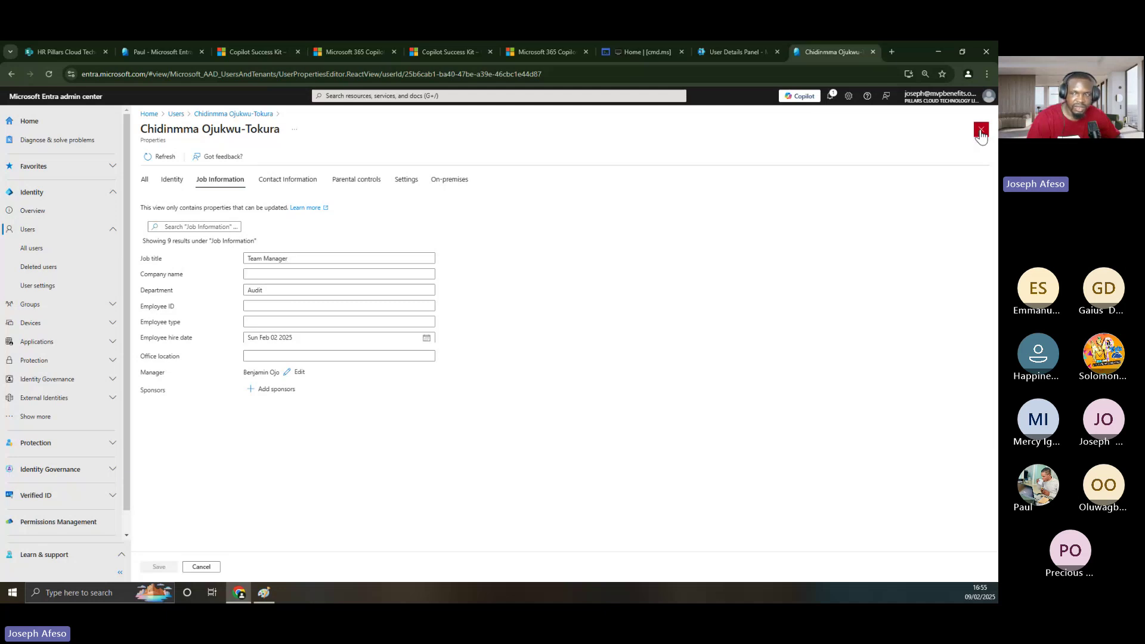
left_click(982, 130)
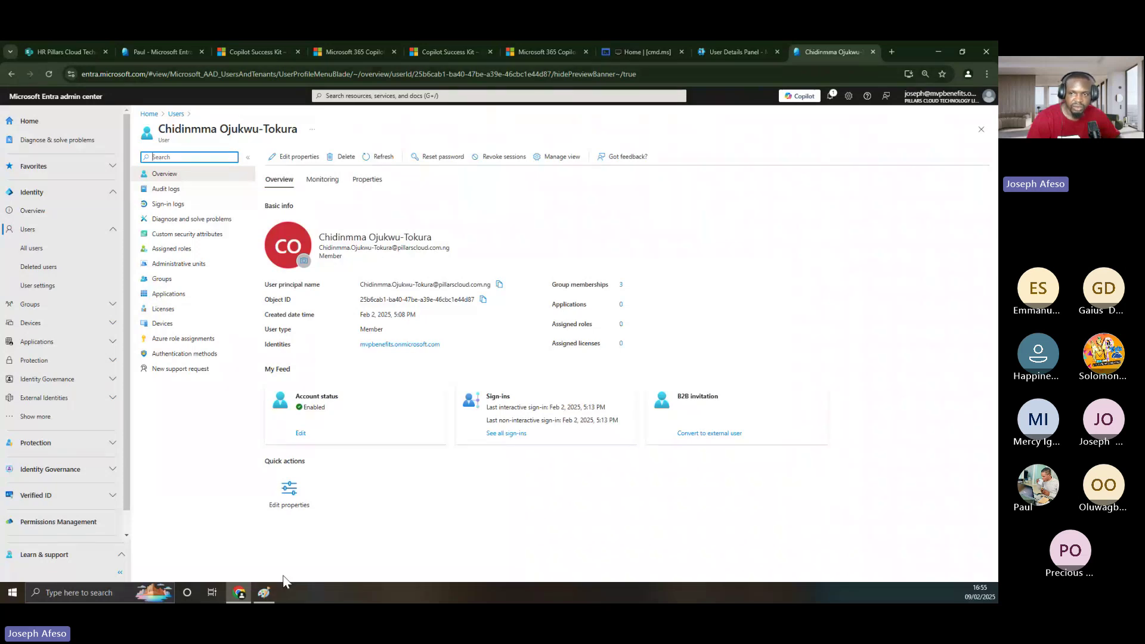
left_click(264, 593)
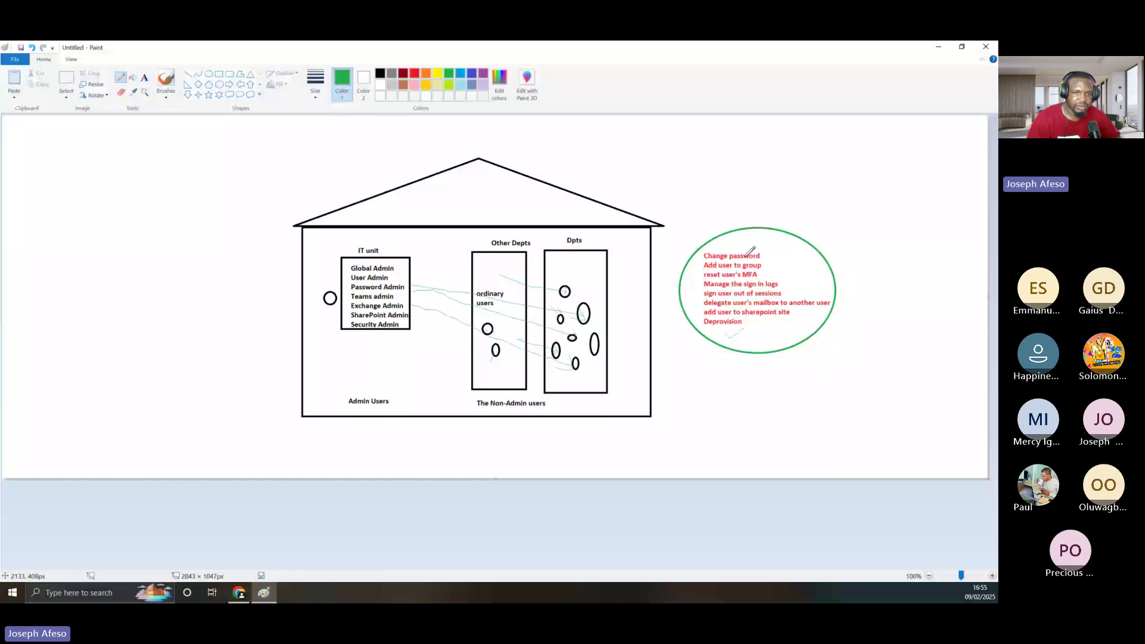
key("alt+Tab")
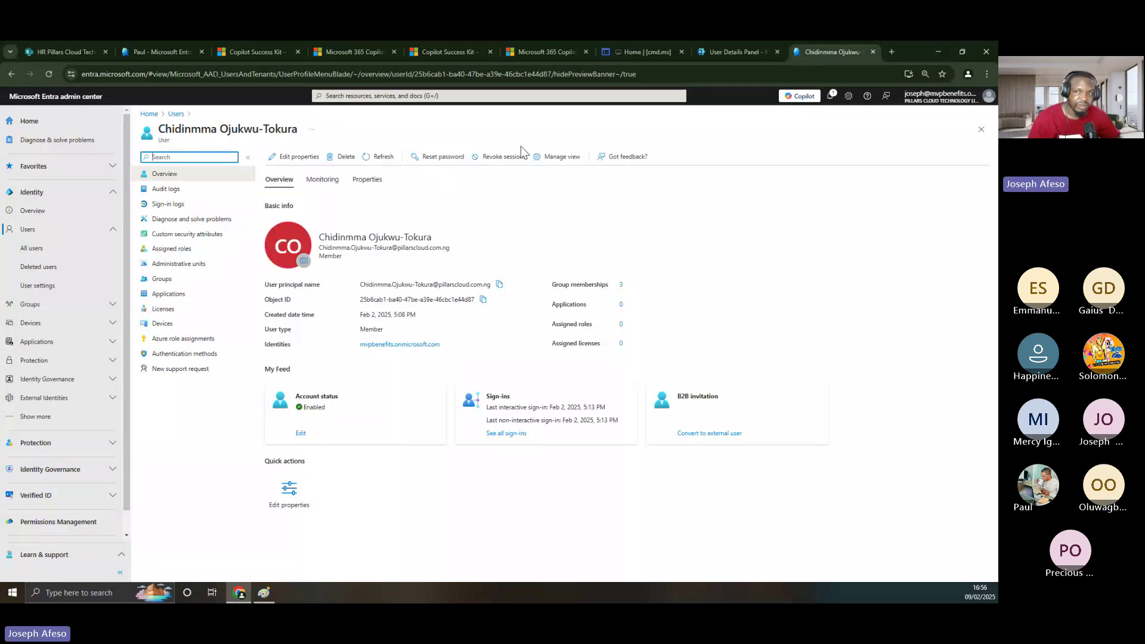
- Close the contact form, review the unlicensed user's Licenses and apps, then close the panel
left_click(708, 52)
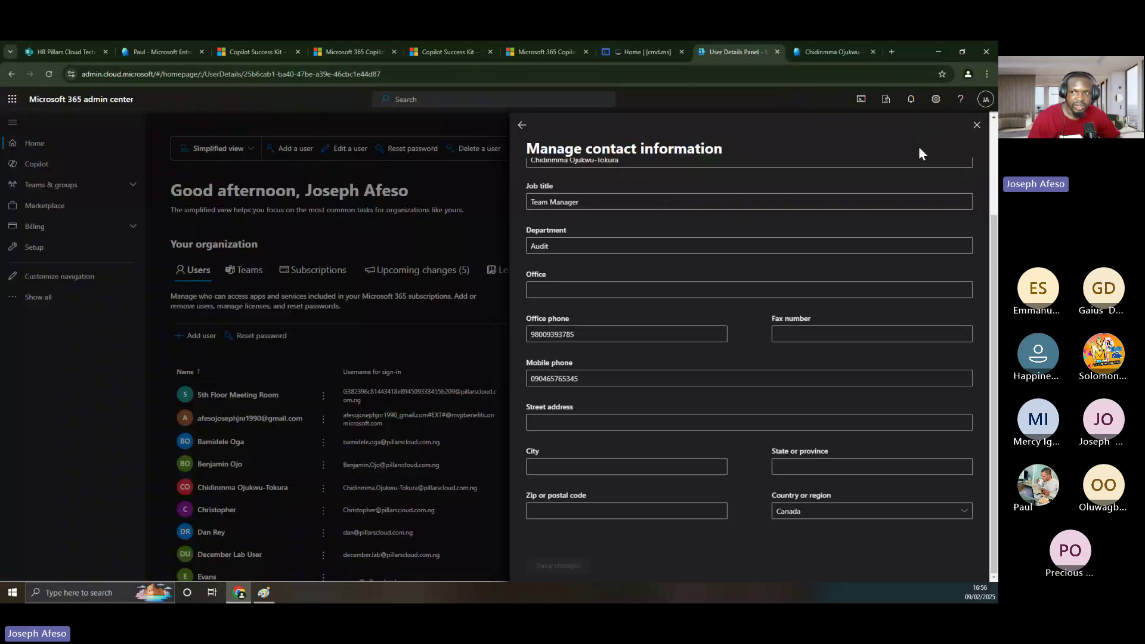
left_click(975, 126)
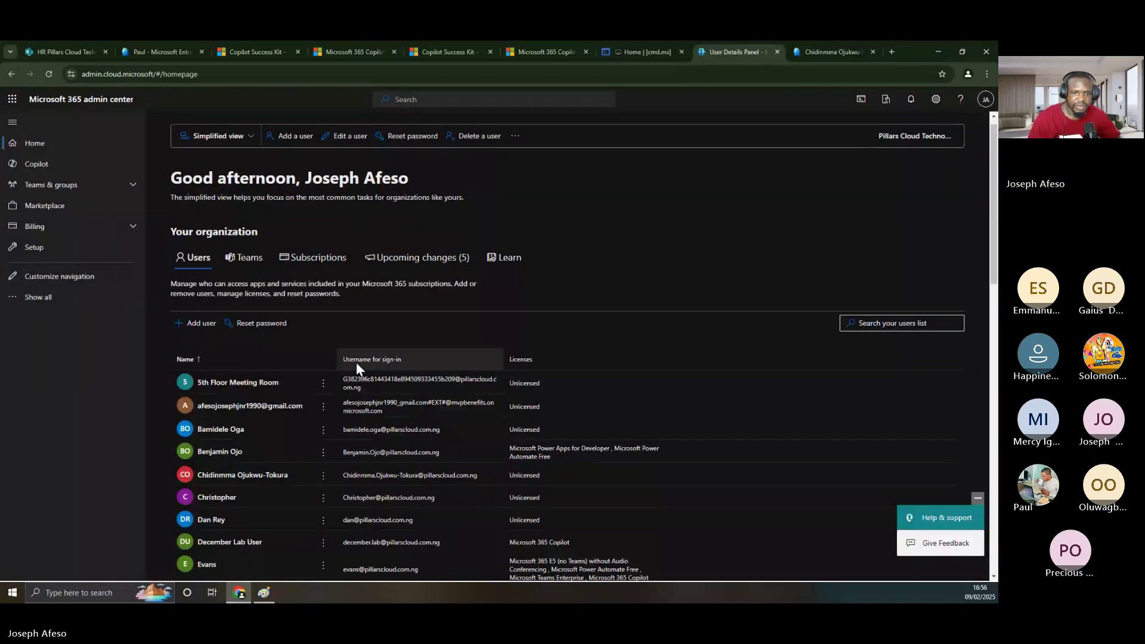
scroll(356, 363, "down", 2)
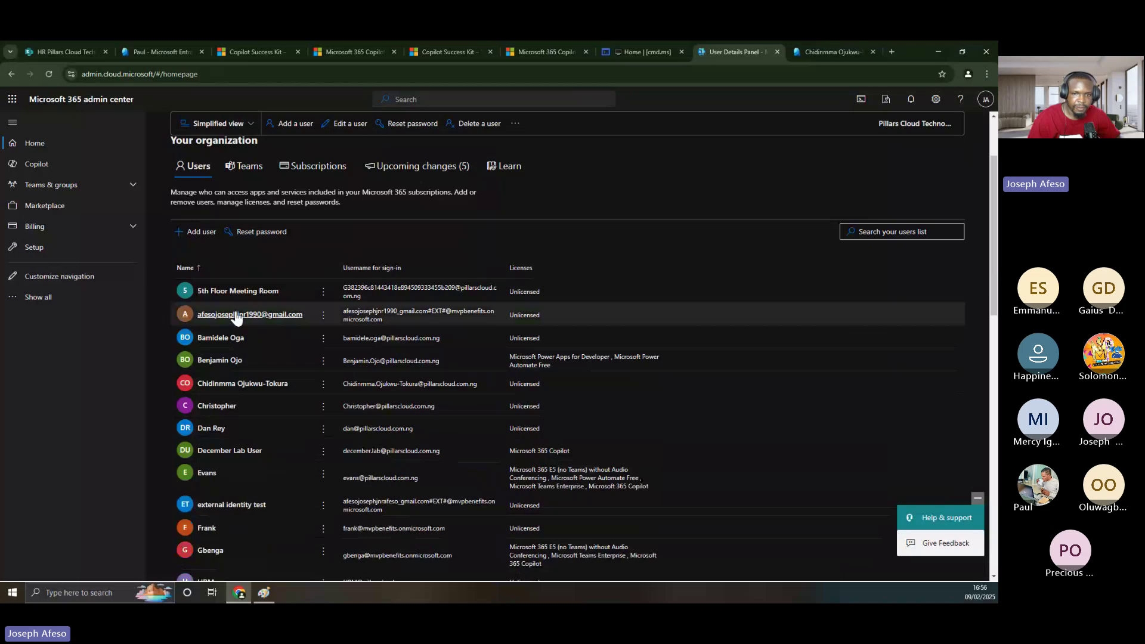
left_click(254, 387)
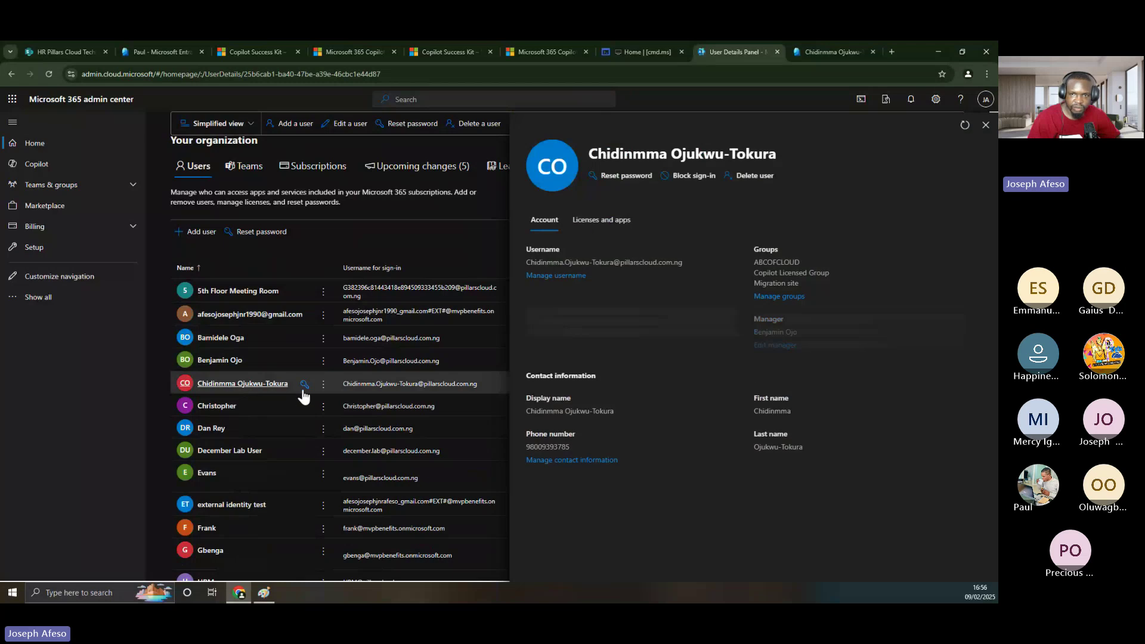
left_click(596, 222)
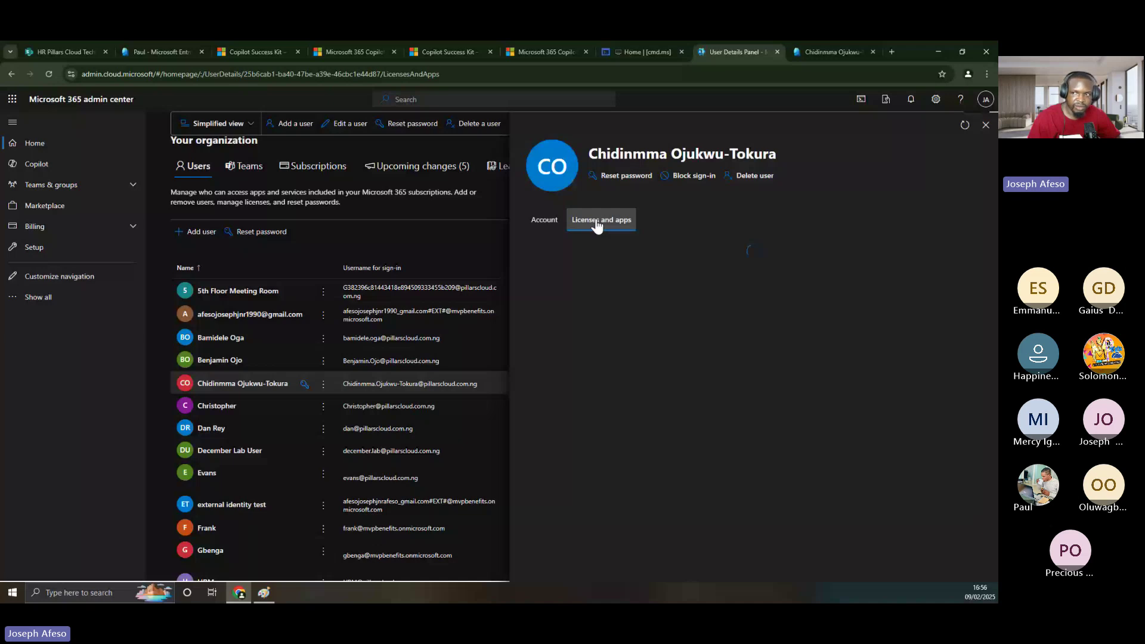
left_click(987, 125)
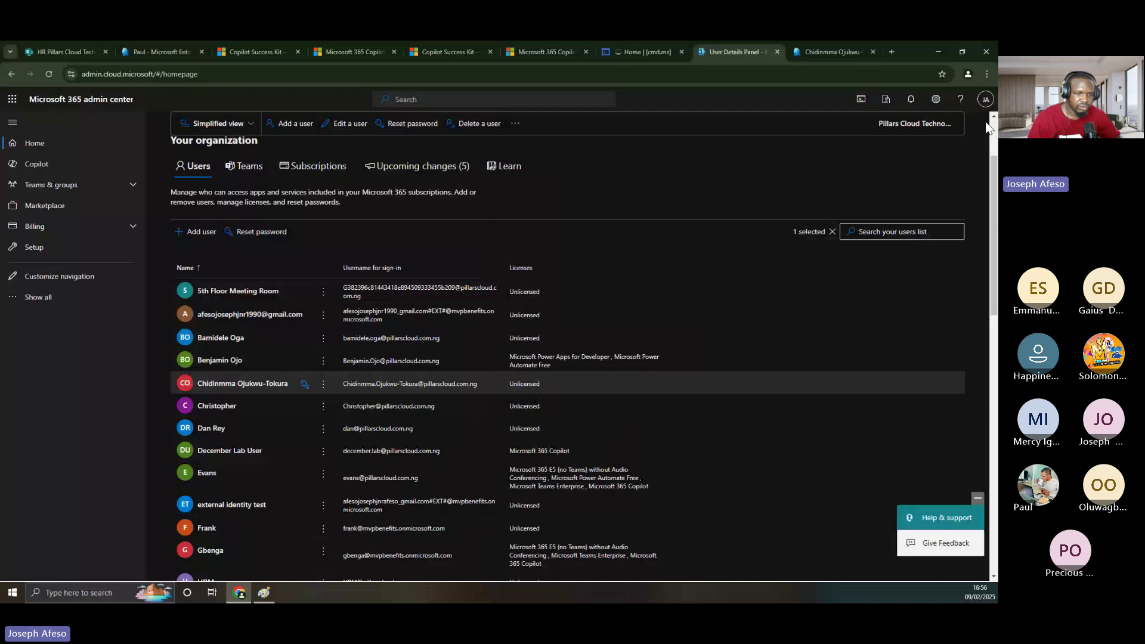
- Reopen the renamed user's Microsoft 365 account details, then switch to their Entra overview
left_click(256, 387)
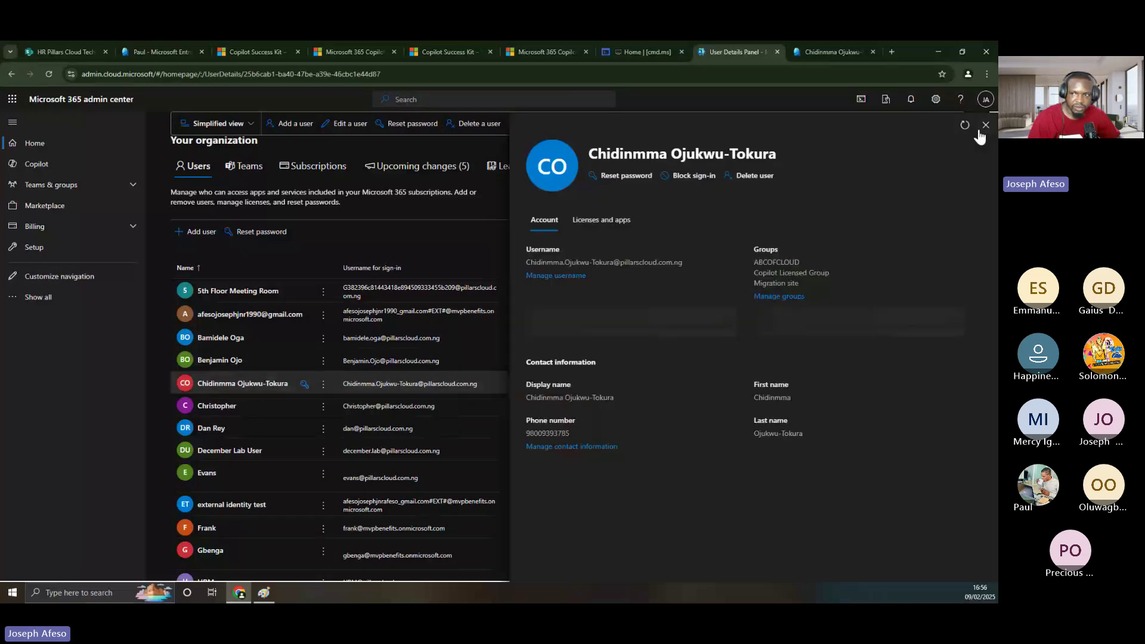
left_click(985, 125)
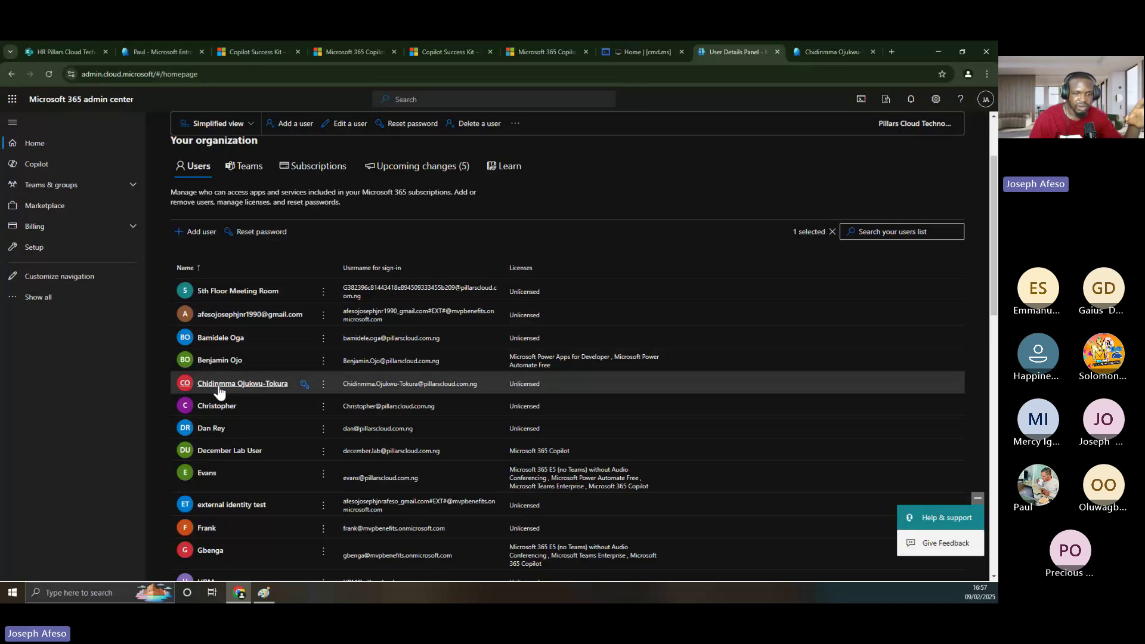
left_click(218, 388)
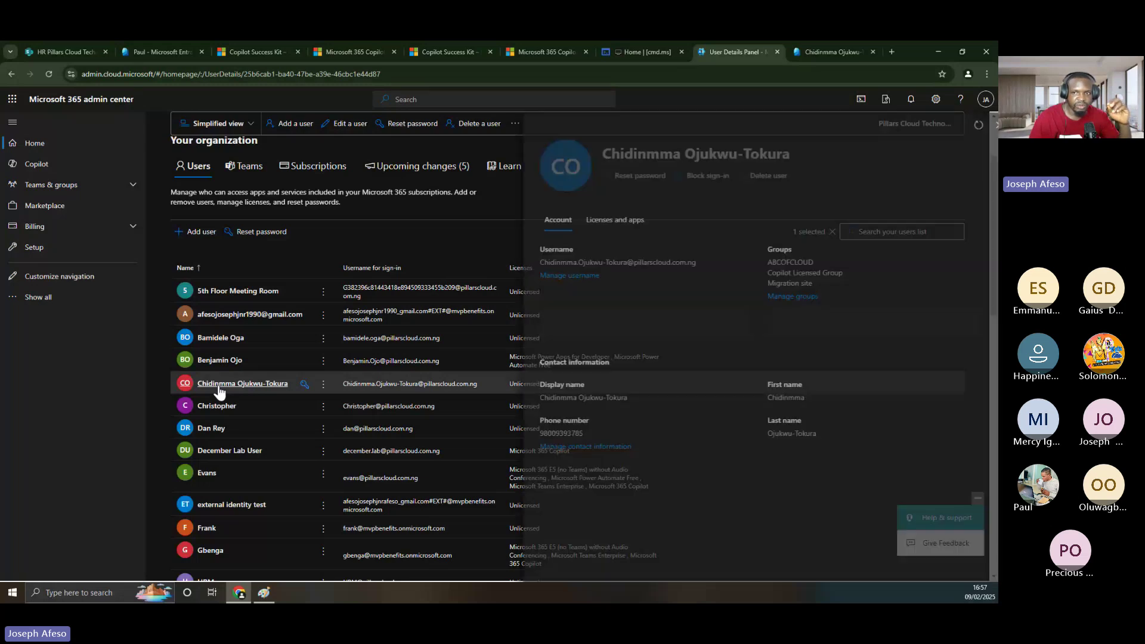
left_click(833, 52)
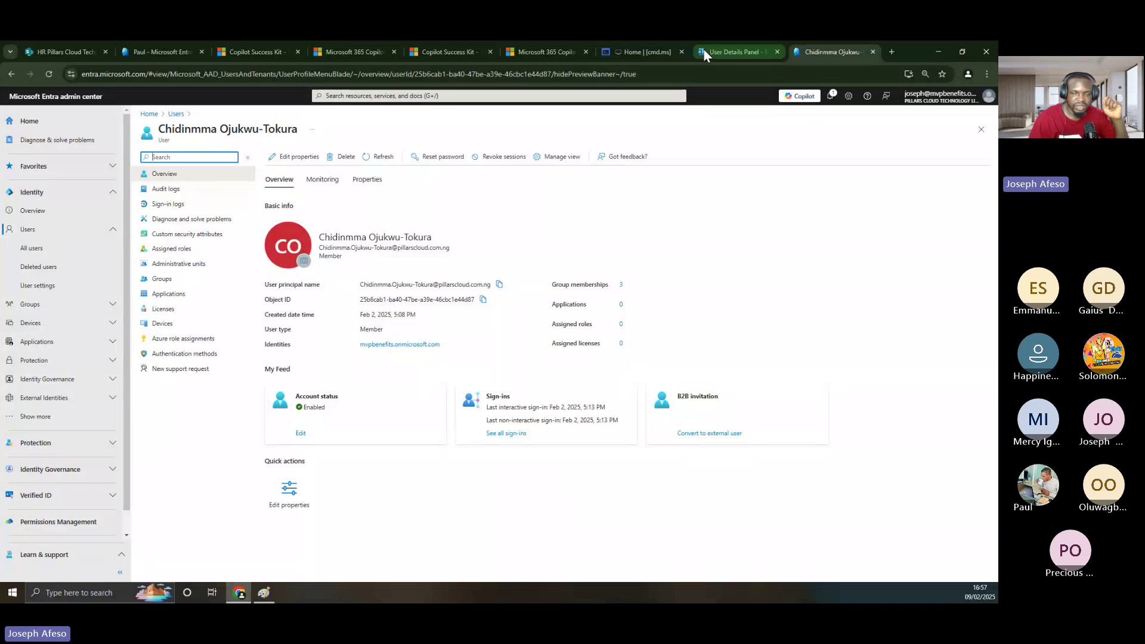
- Return to the renamed user's account details in the Microsoft 365 admin center
mouse_move(712, 53)
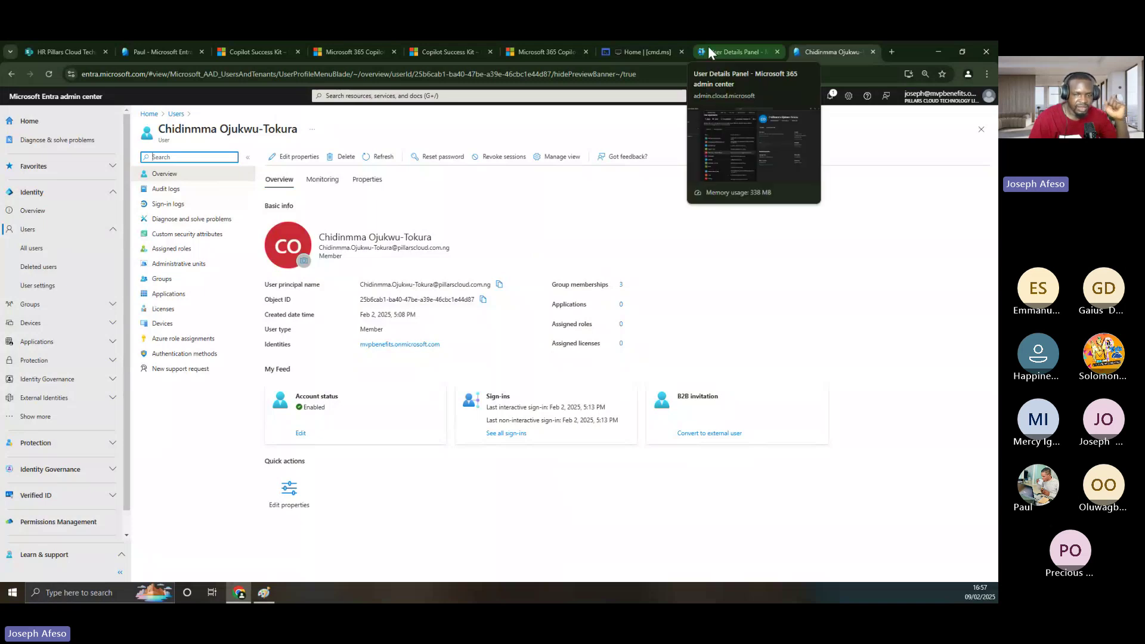
left_click(711, 53)
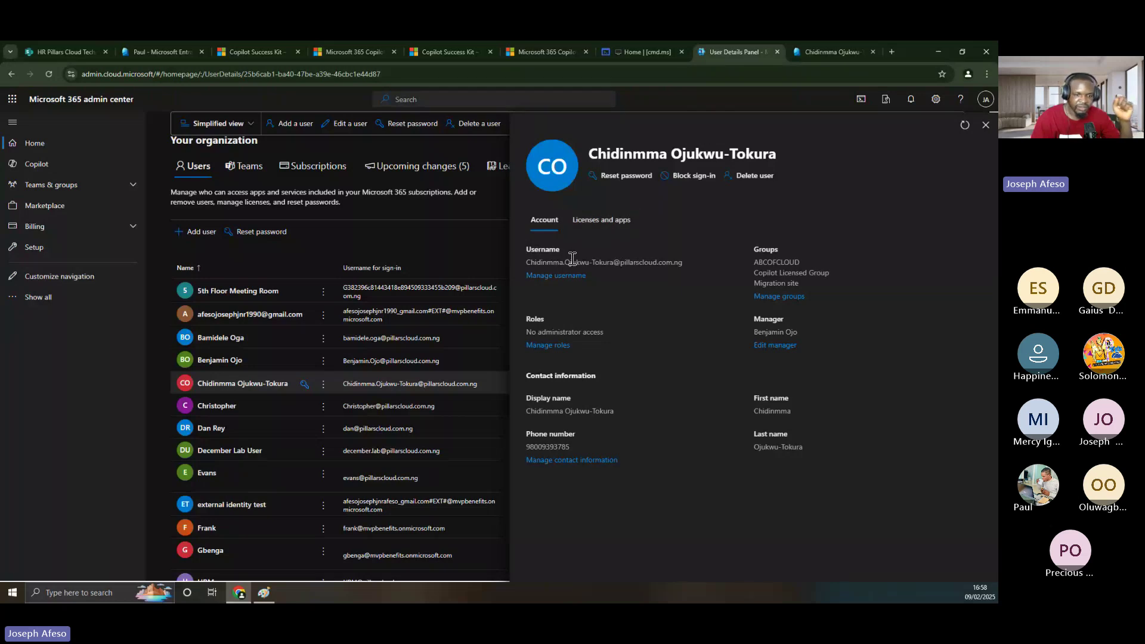
- Select the Microsoft Teams Enterprise license instead of Microsoft Power Apps for Developer
left_click(595, 224)
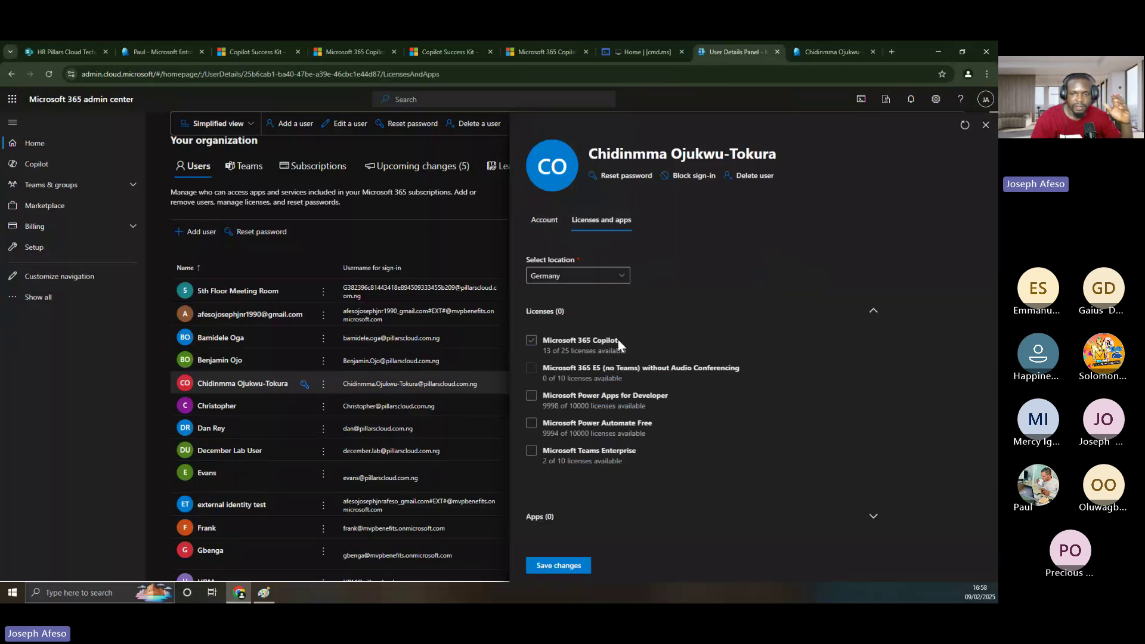
left_click(566, 412)
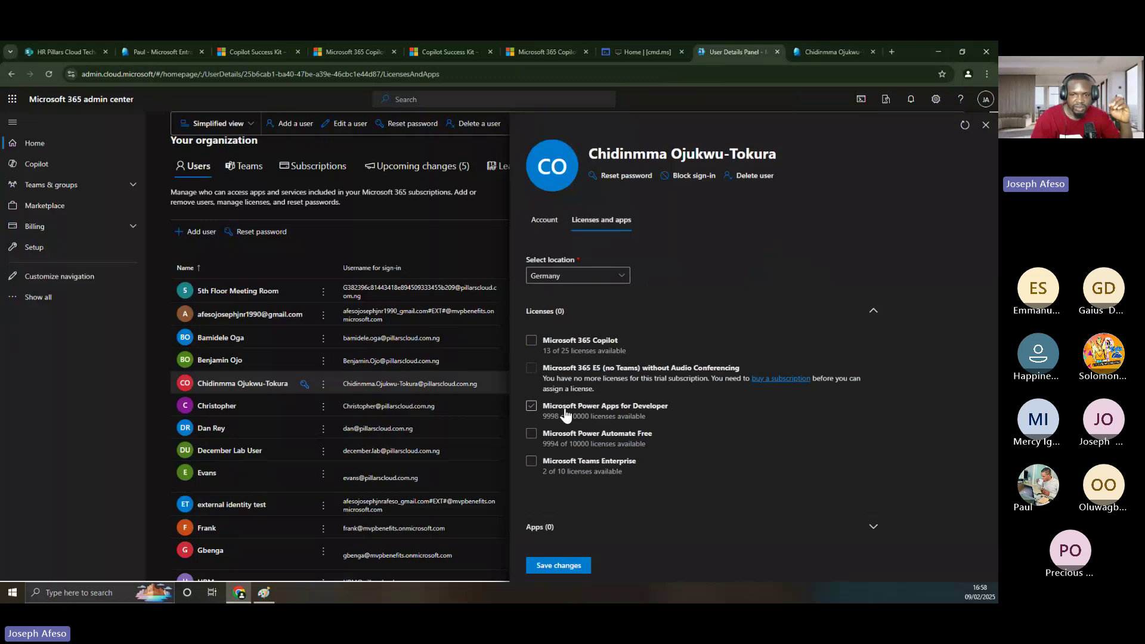
left_click(566, 413)
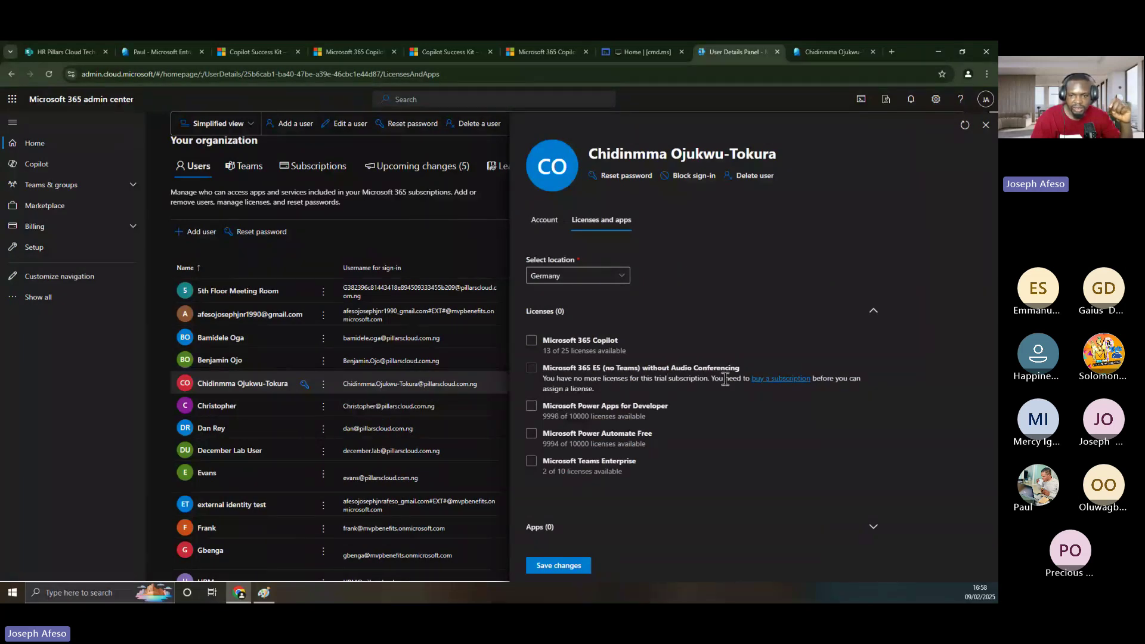
left_click(673, 408)
left_click(674, 409)
left_click(532, 461)
left_click(635, 468)
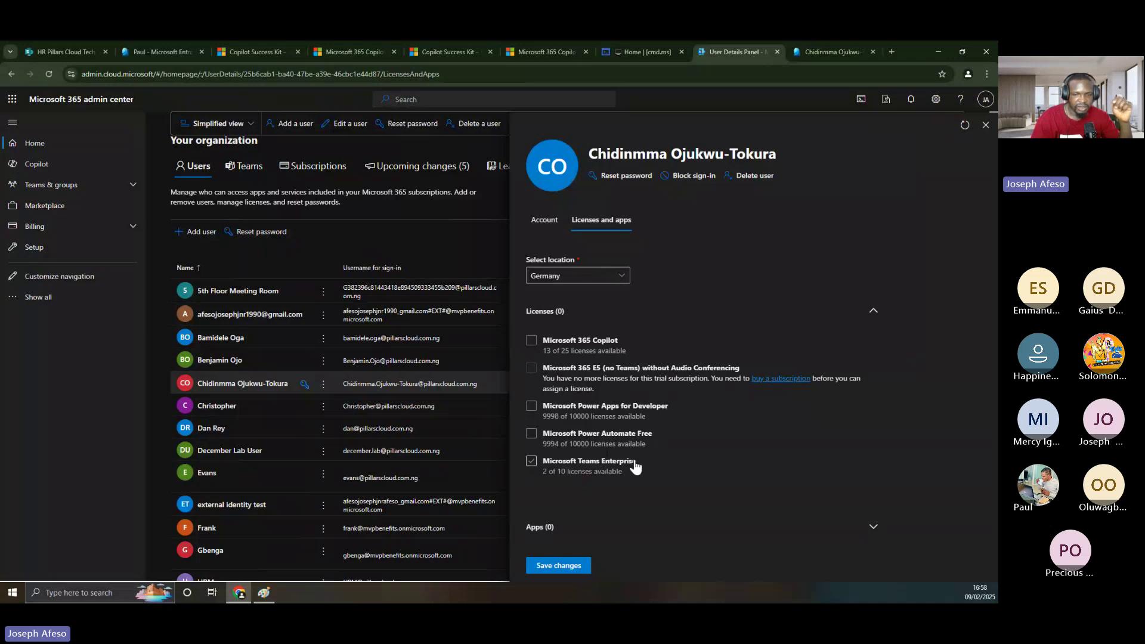
left_click(532, 461)
- Expand the license's apps and keep the Microsoft Teams app switched on
left_click(874, 527)
scroll(818, 458, "down", 3)
scroll(817, 452, "down", 2)
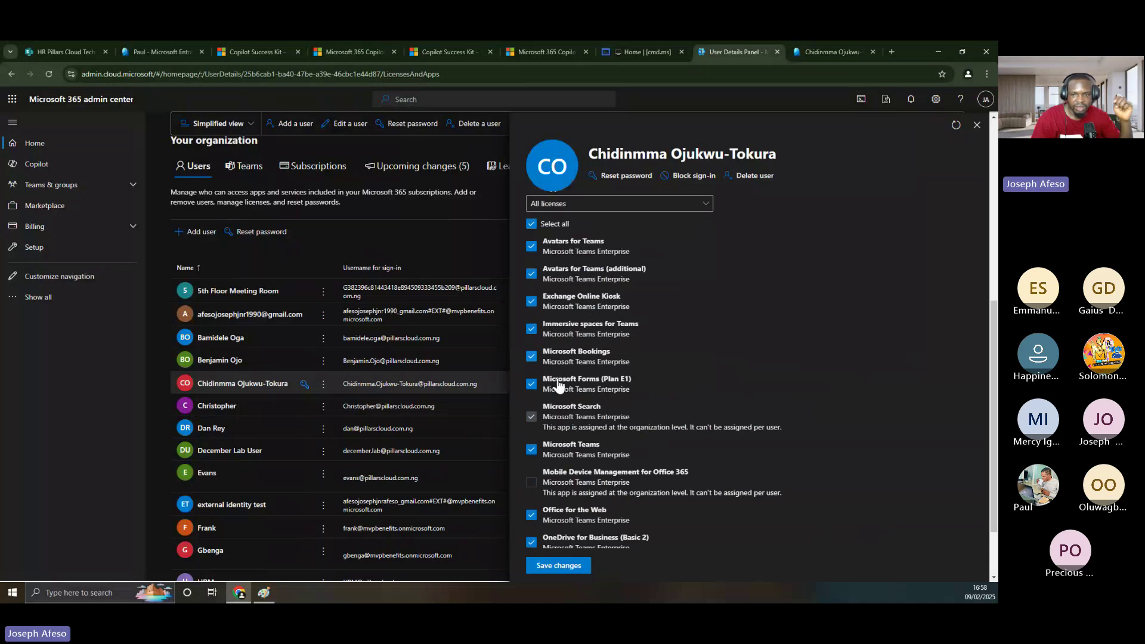
scroll(603, 404, "down", 1)
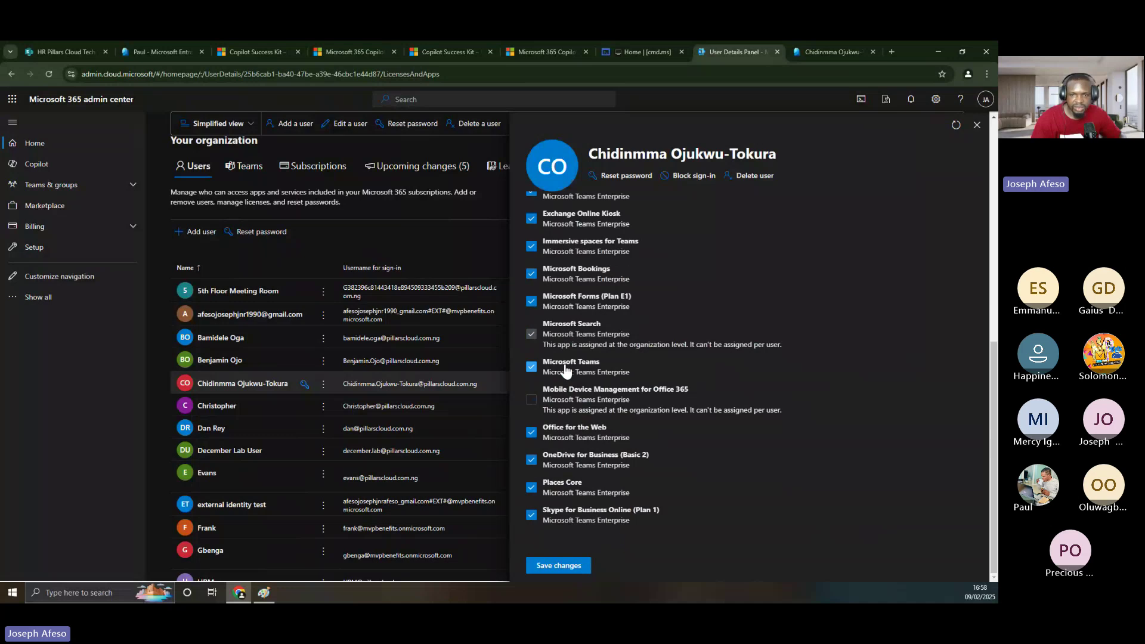
left_click(533, 369)
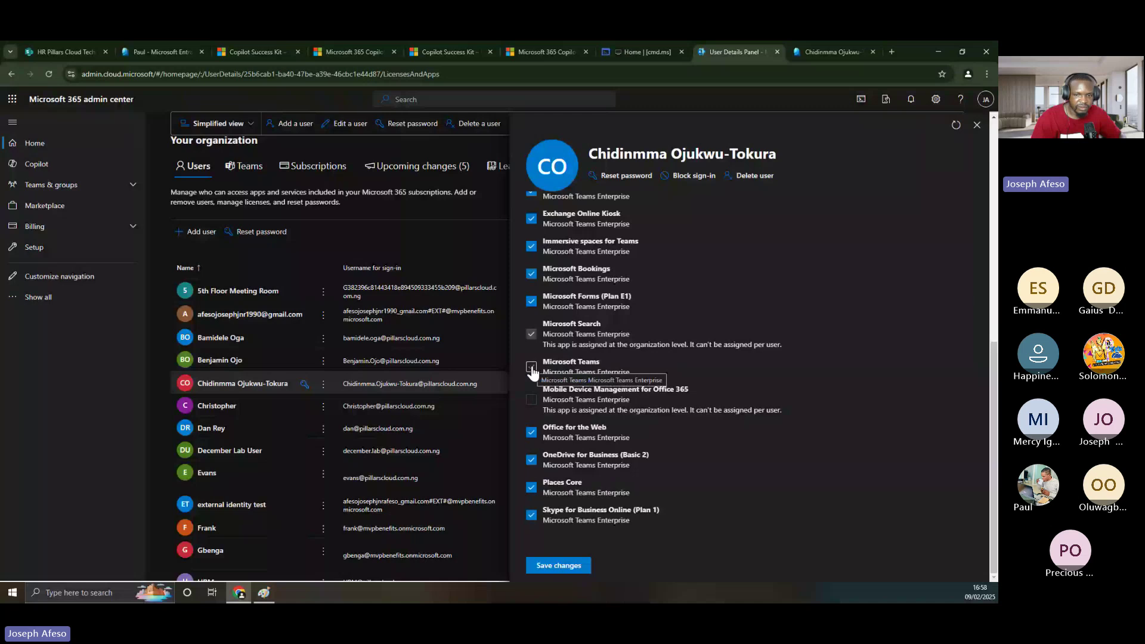
left_click(531, 367)
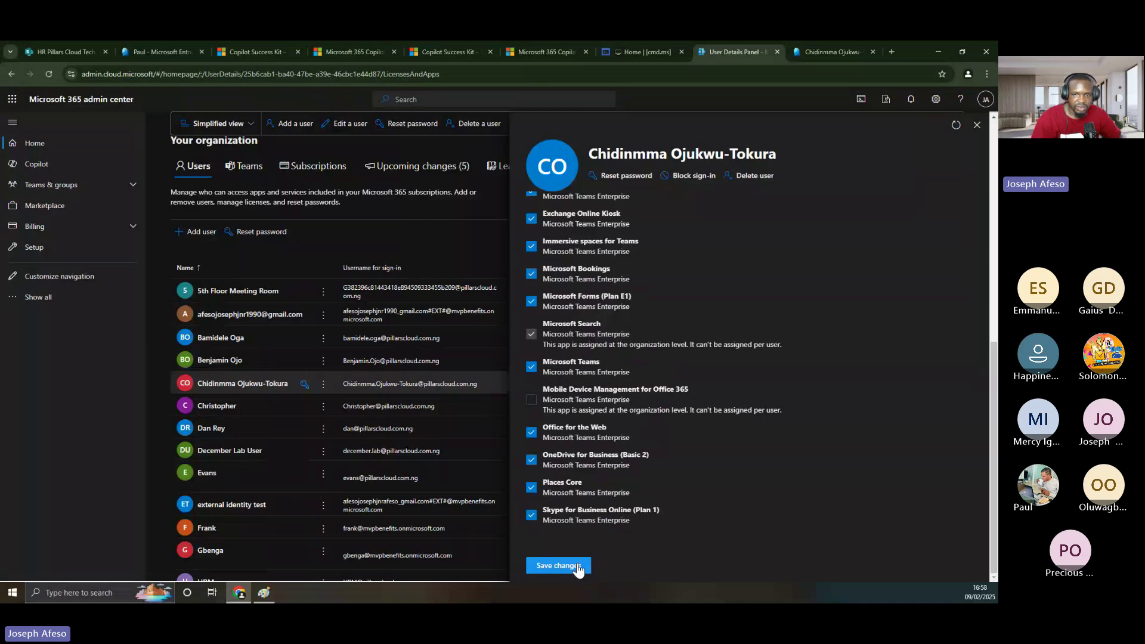
- Review the included apps, leaving Immersive spaces for Teams switched on
scroll(623, 385, "up", 5)
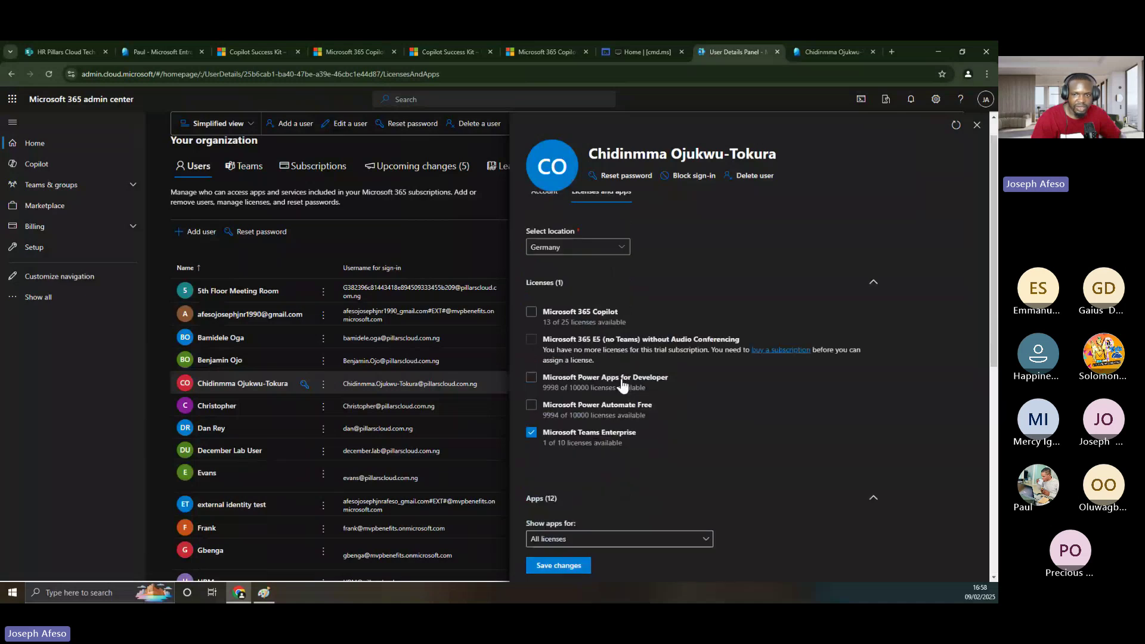
scroll(622, 385, "down", 1)
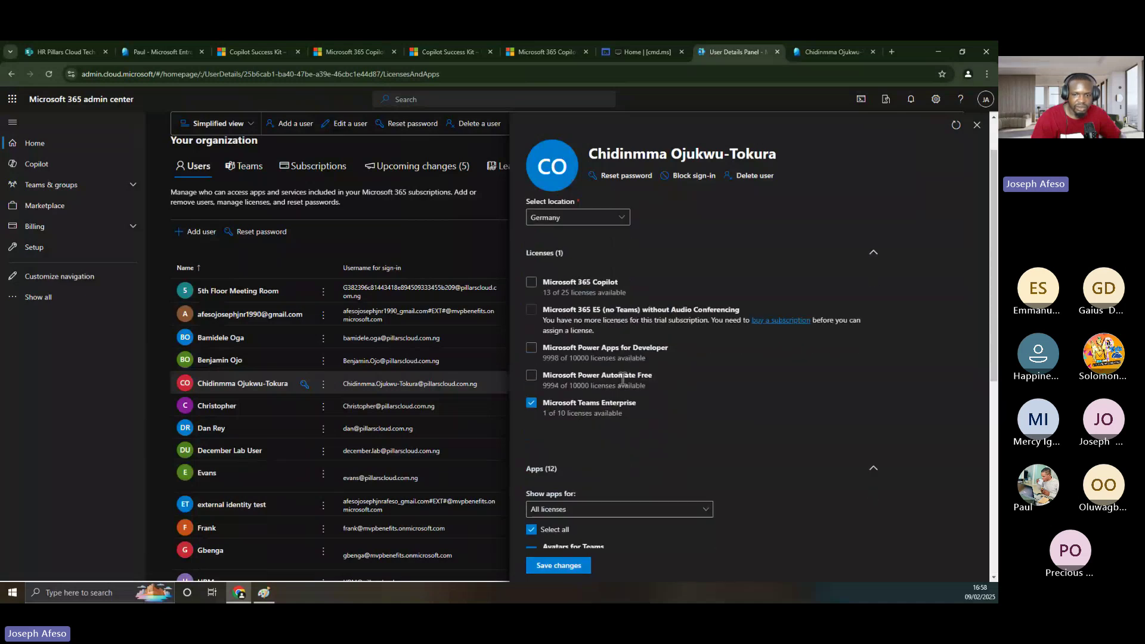
scroll(622, 379, "down", 5)
scroll(549, 439, "down", 2)
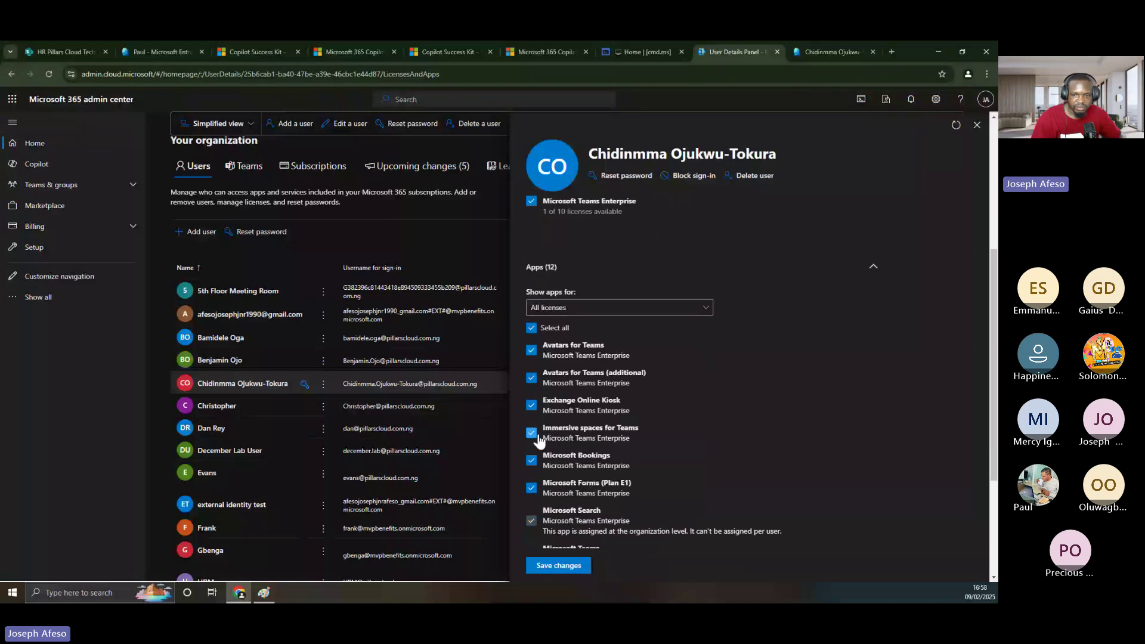
left_click(532, 433)
left_click(531, 434)
- Keep OneDrive for Business (Basic 2) on, save the Teams Enterprise license, and close the panel
scroll(559, 462, "down", 2)
scroll(559, 462, "down", 1)
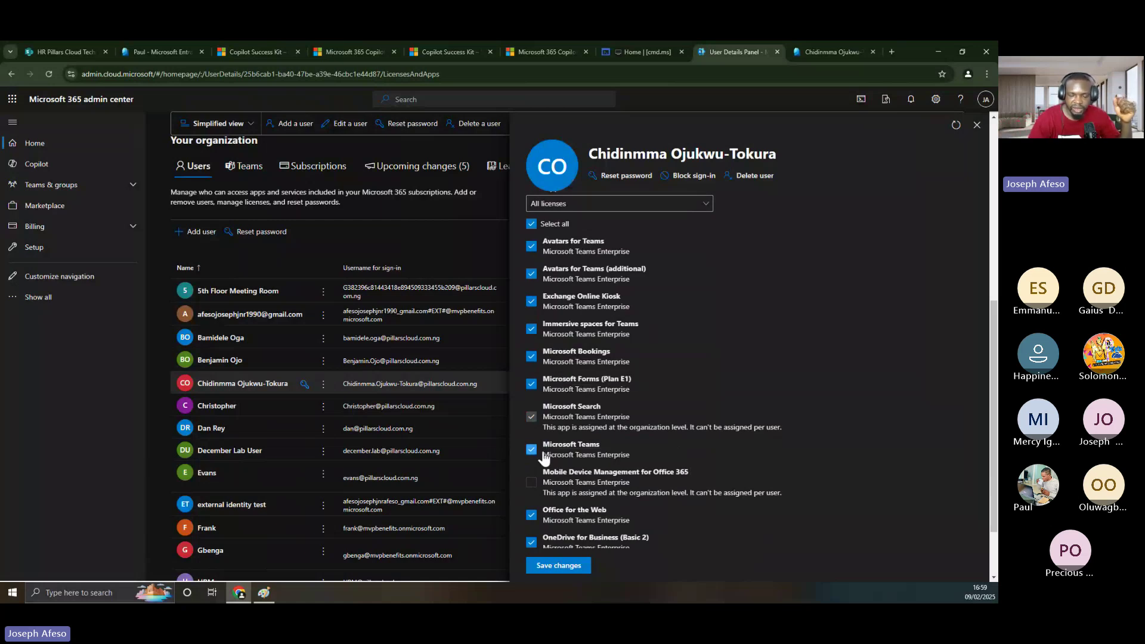
scroll(570, 471, "down", 3)
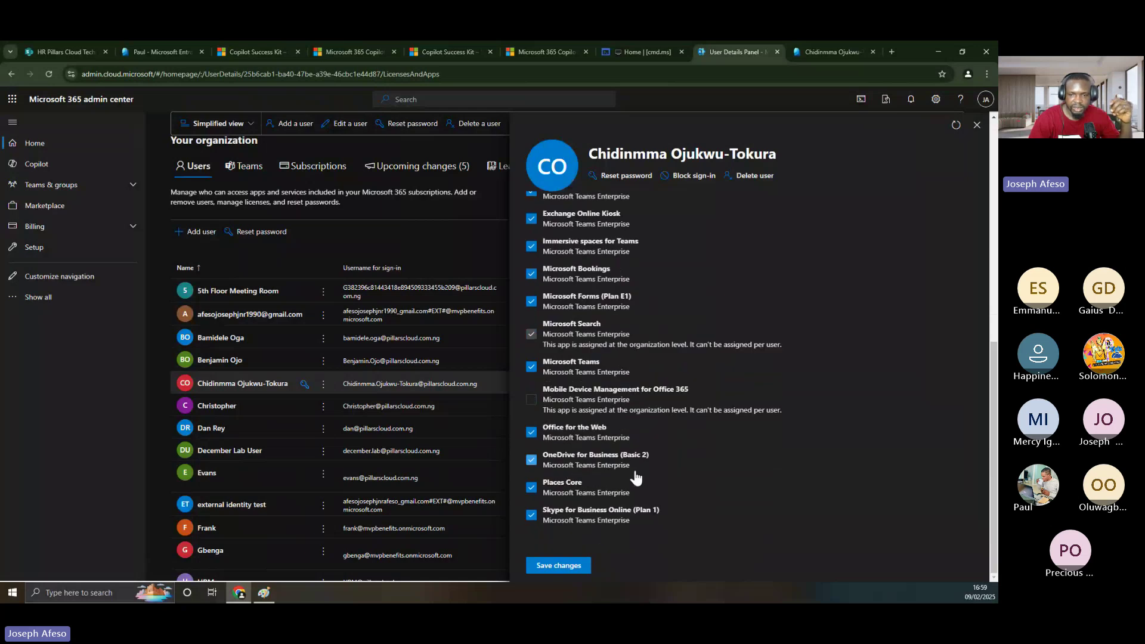
left_click(533, 461)
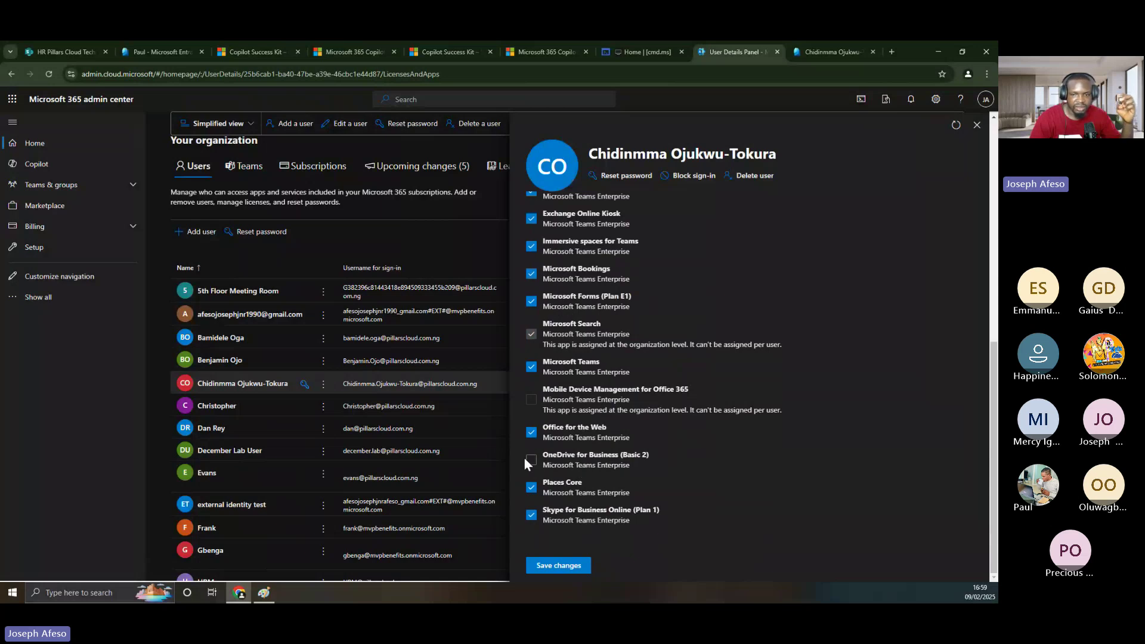
left_click(543, 469)
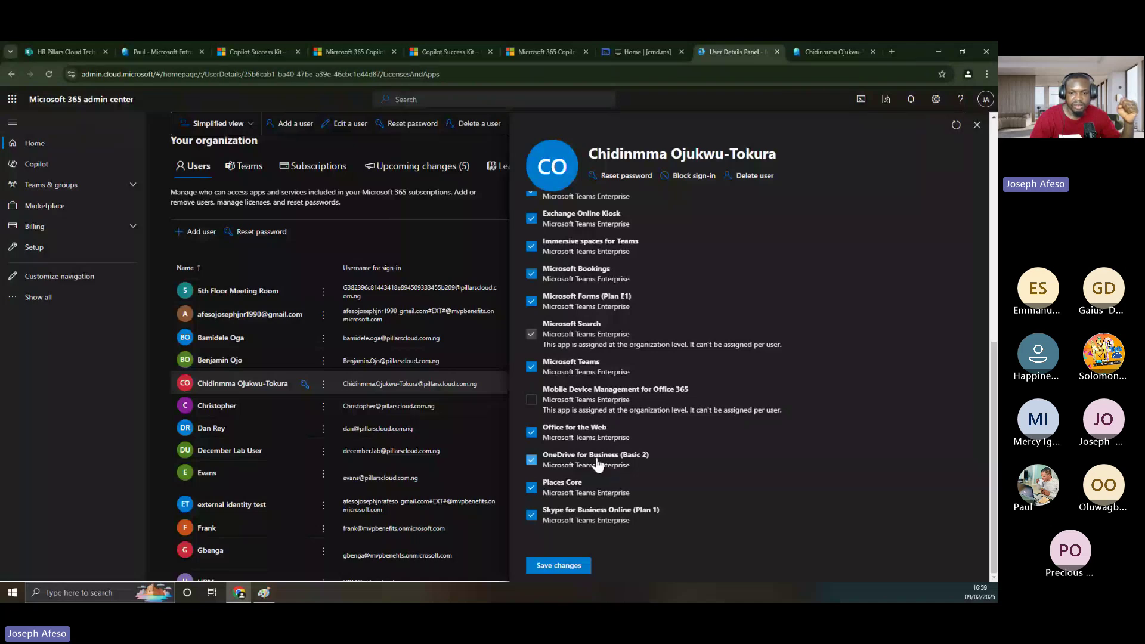
left_click(562, 564)
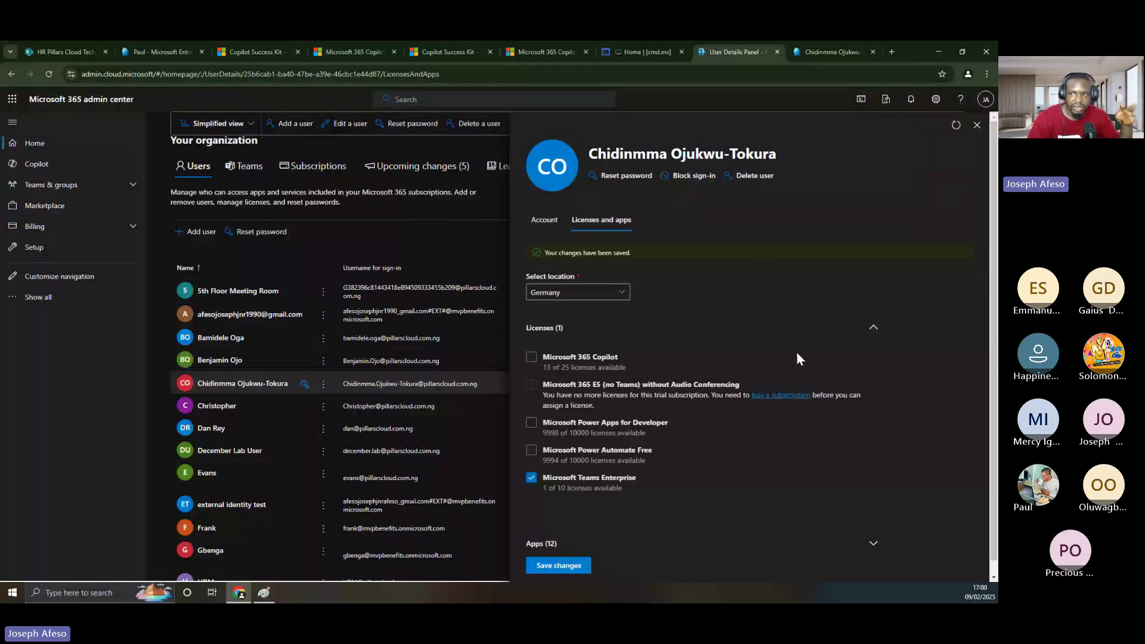
left_click(977, 126)
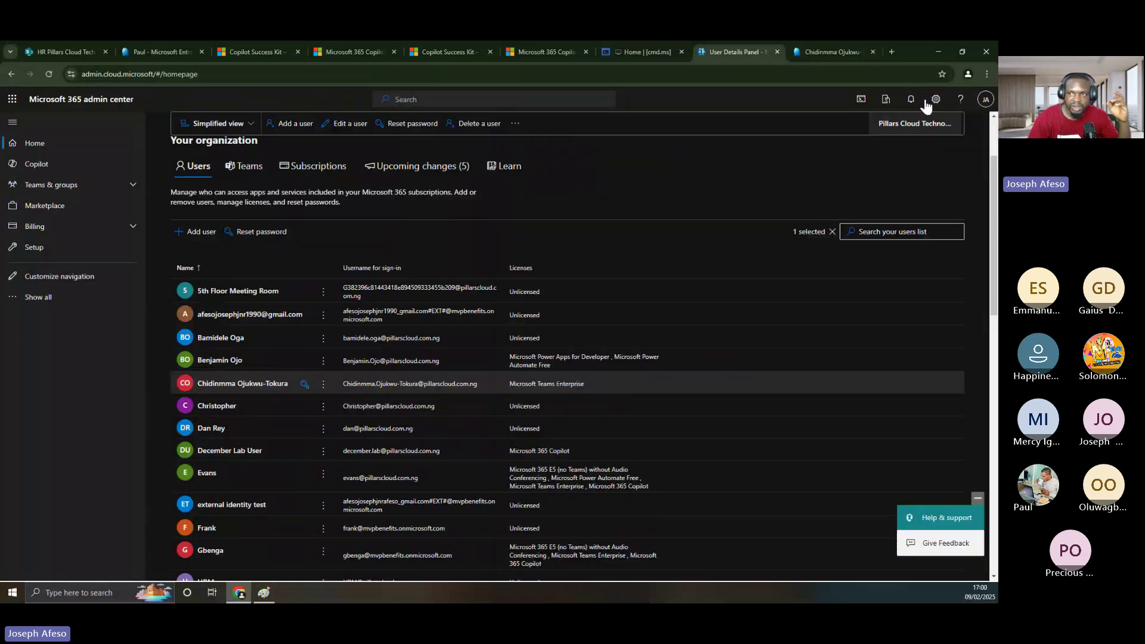
- Load teams.microsoft.com in a fresh browser tab
left_click(892, 52)
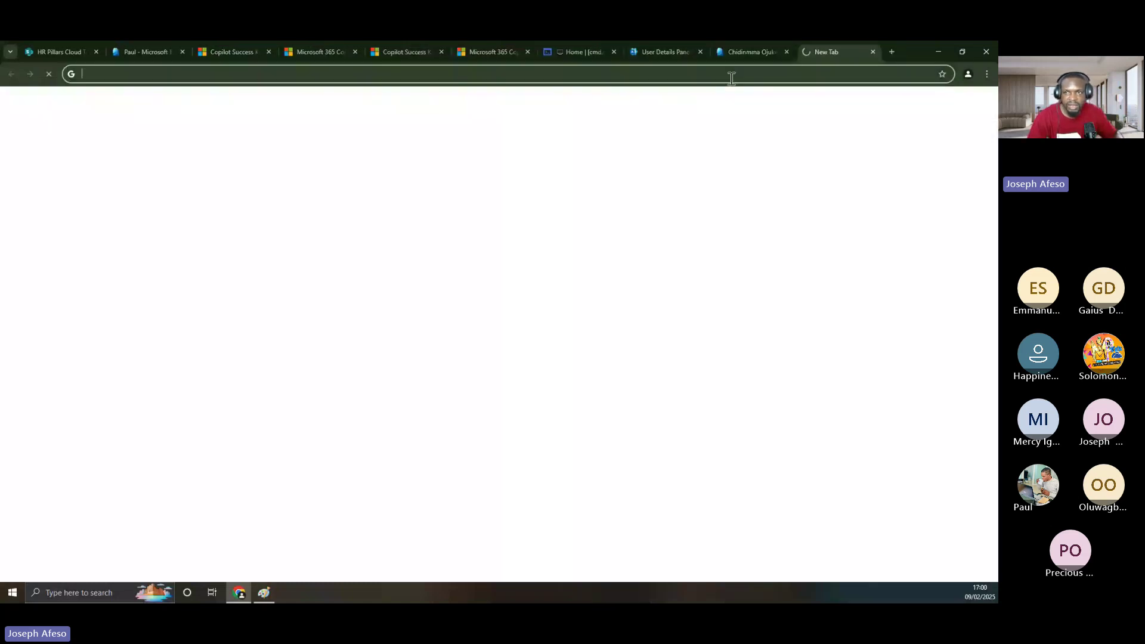
type("teams.microsoft.com/v2/")
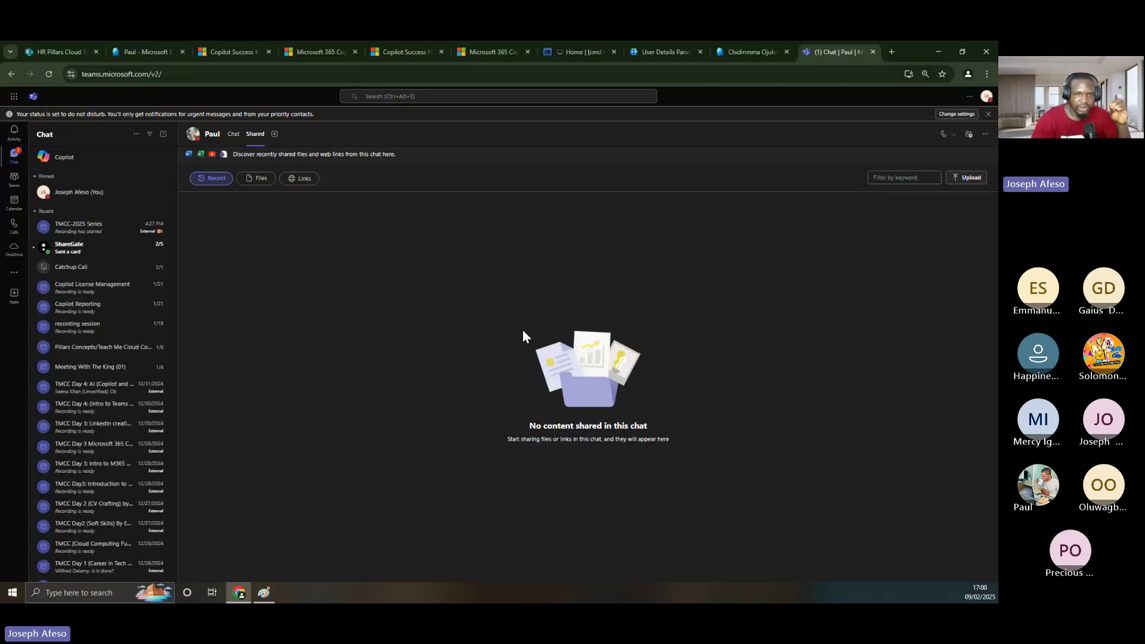
- Search Teams for the renamed user by name and open a new chat with them
left_click(388, 96)
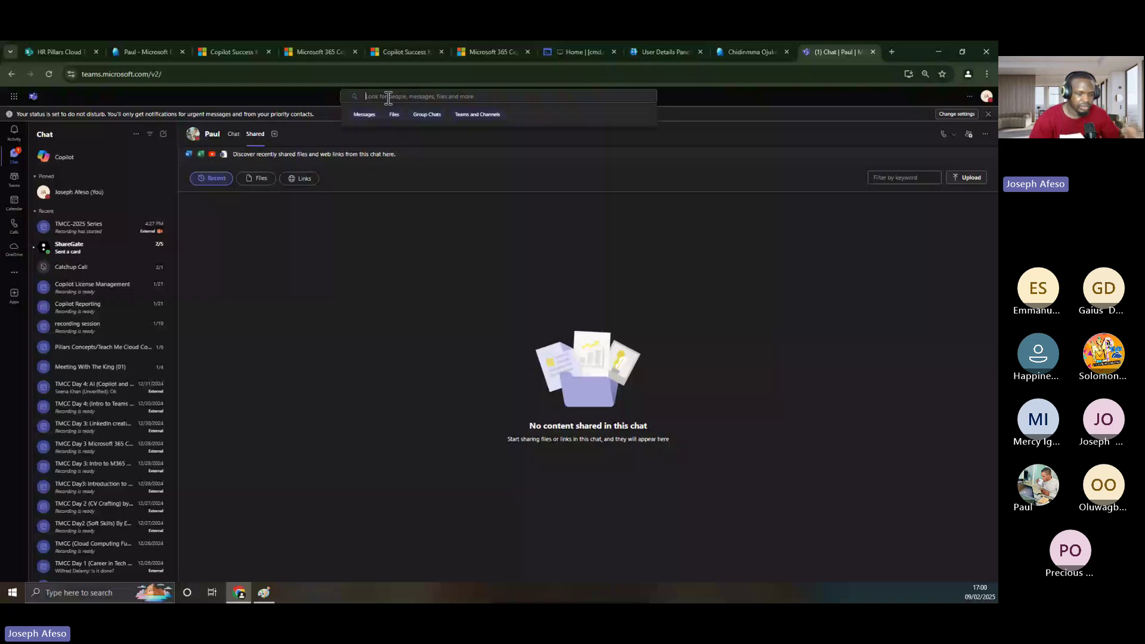
type("ch")
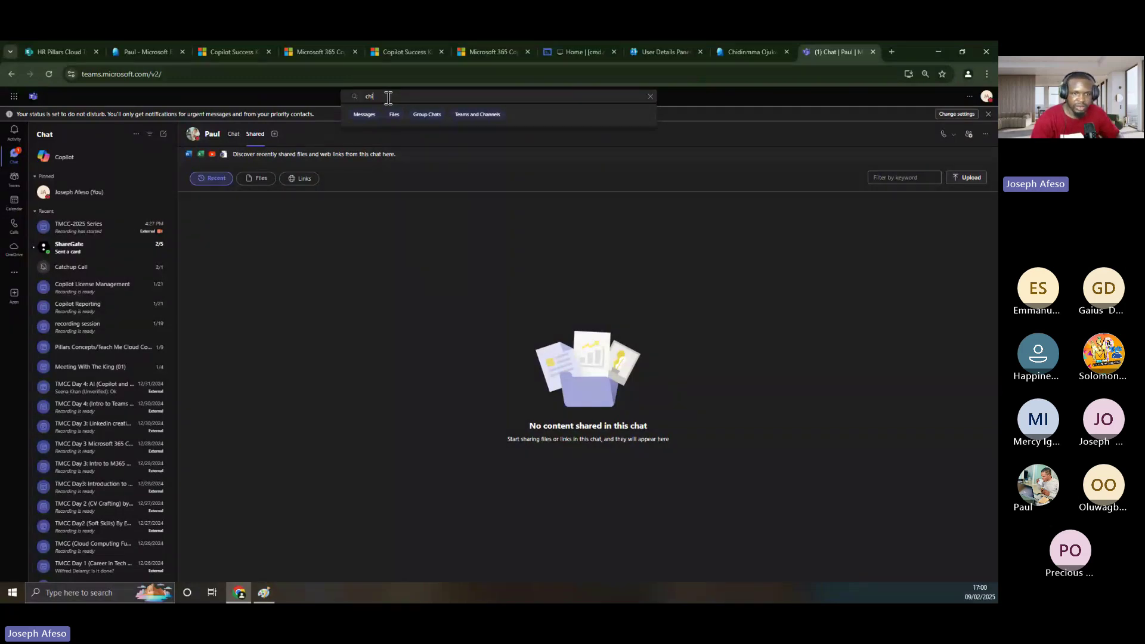
type("id")
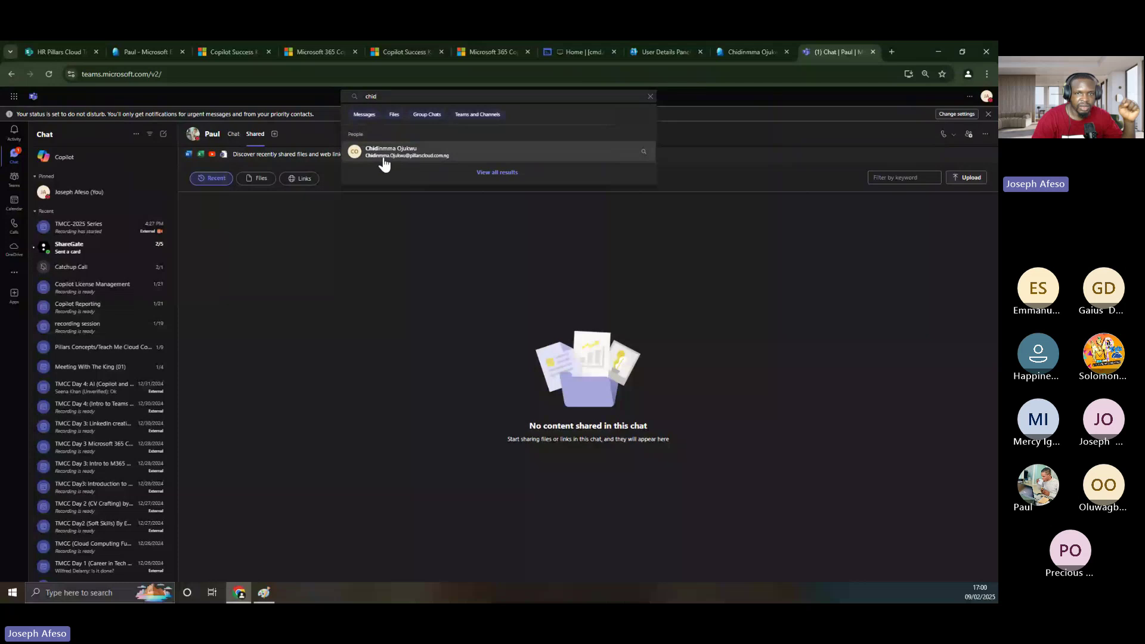
left_click(414, 157)
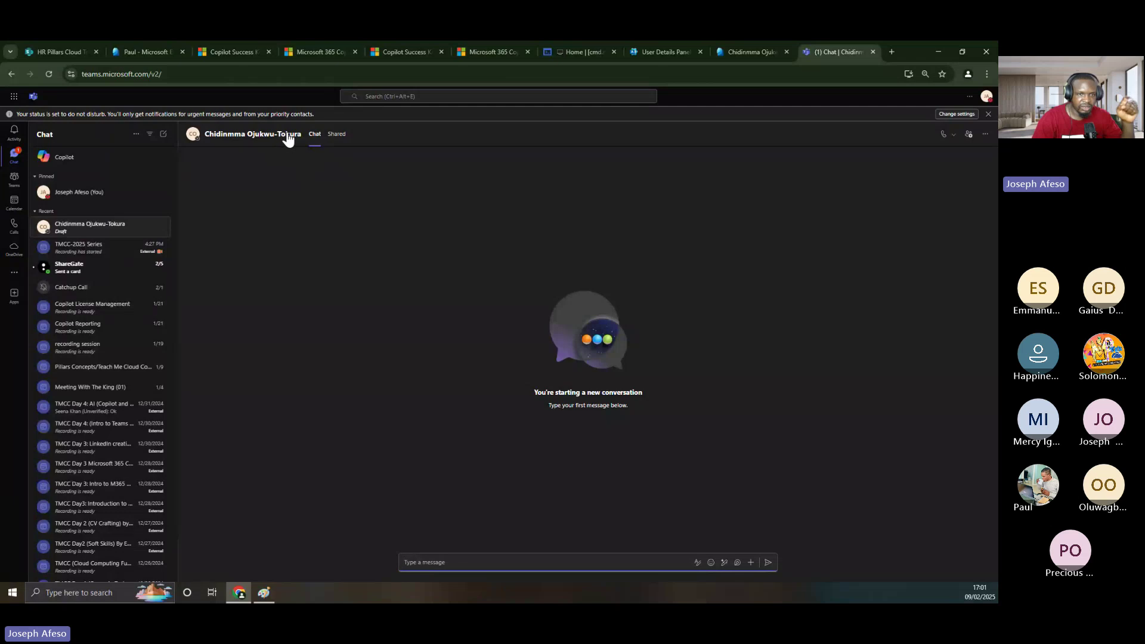
- Expand the user's profile card to full contact information, showing Team Manager in Audit
mouse_move(289, 138)
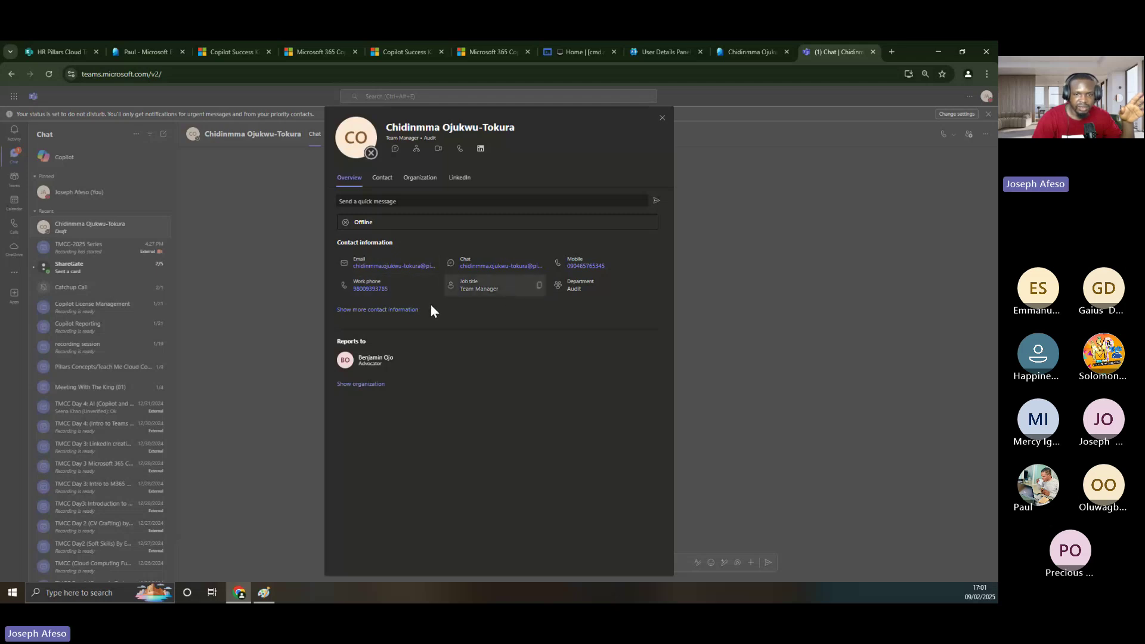
left_click(406, 309)
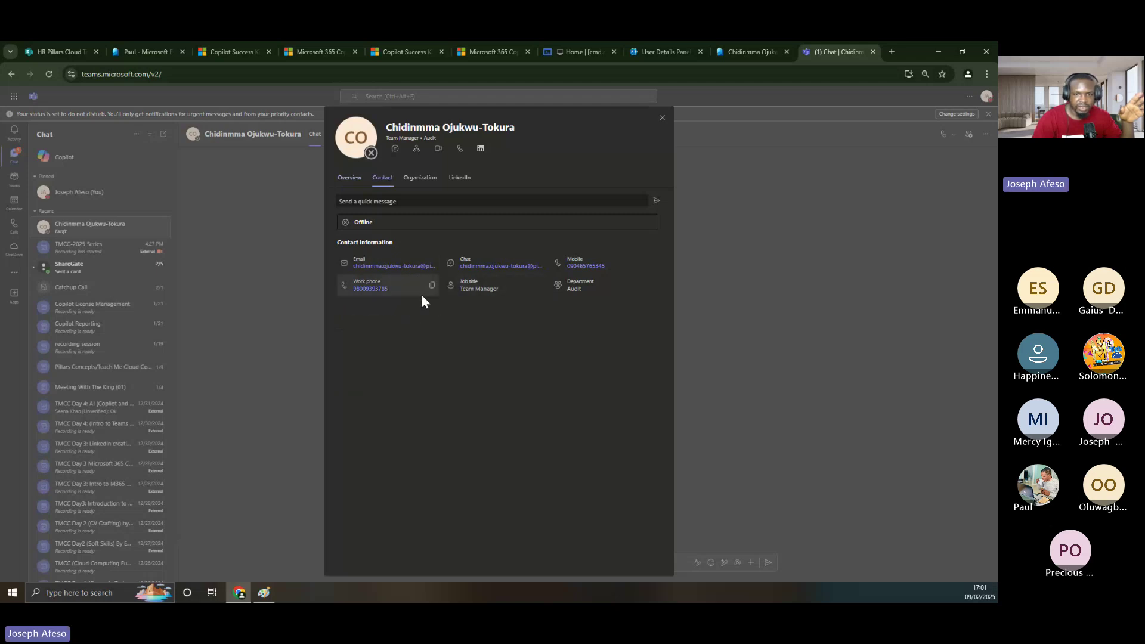
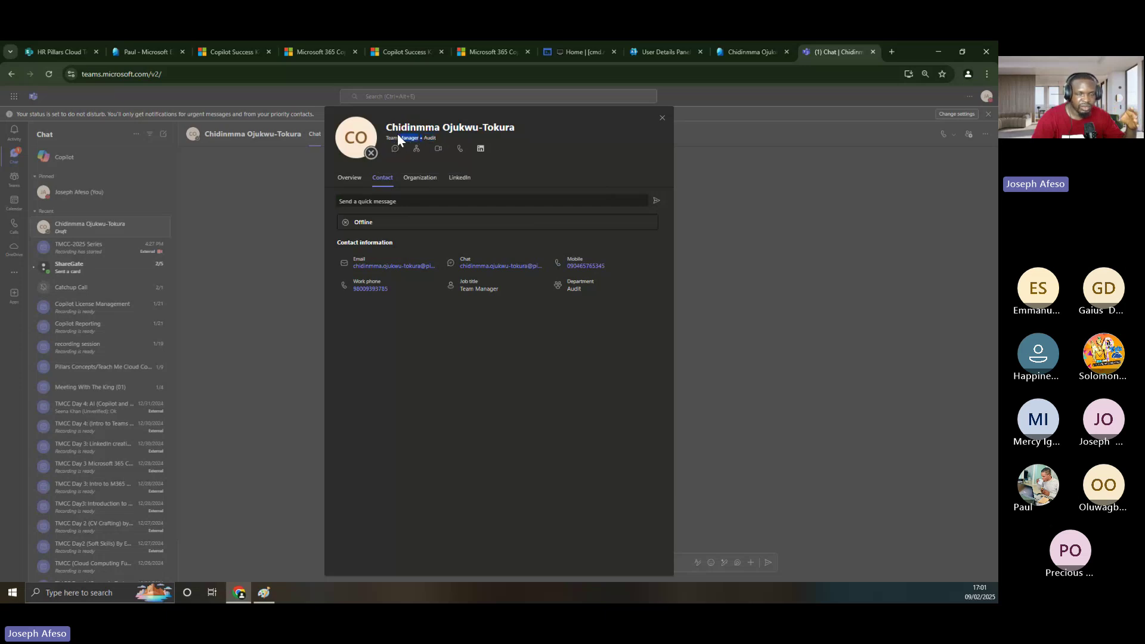
- Switch the profile card to the Organization tab to show her Legal manager above her
left_click_drag(397, 134, 386, 137)
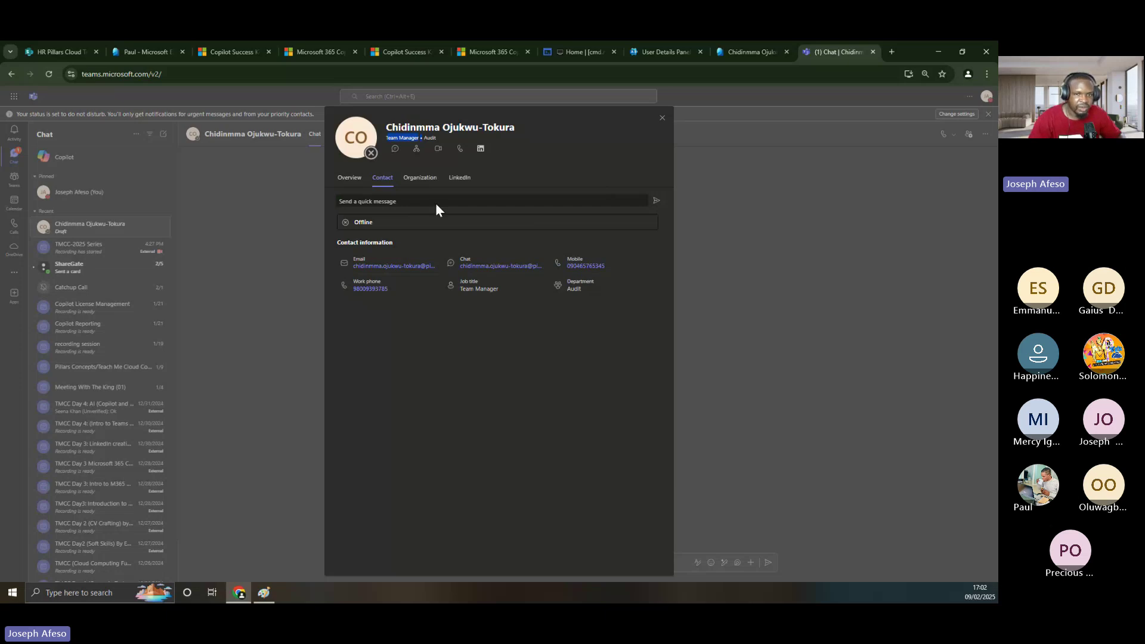
left_click(417, 153)
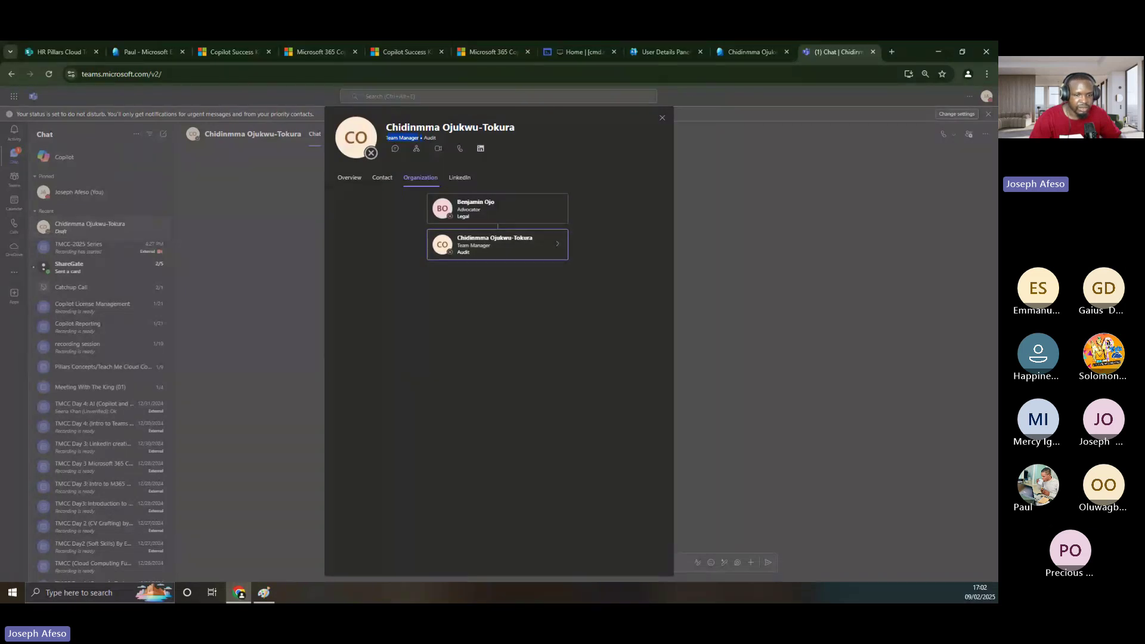
left_click(274, 592)
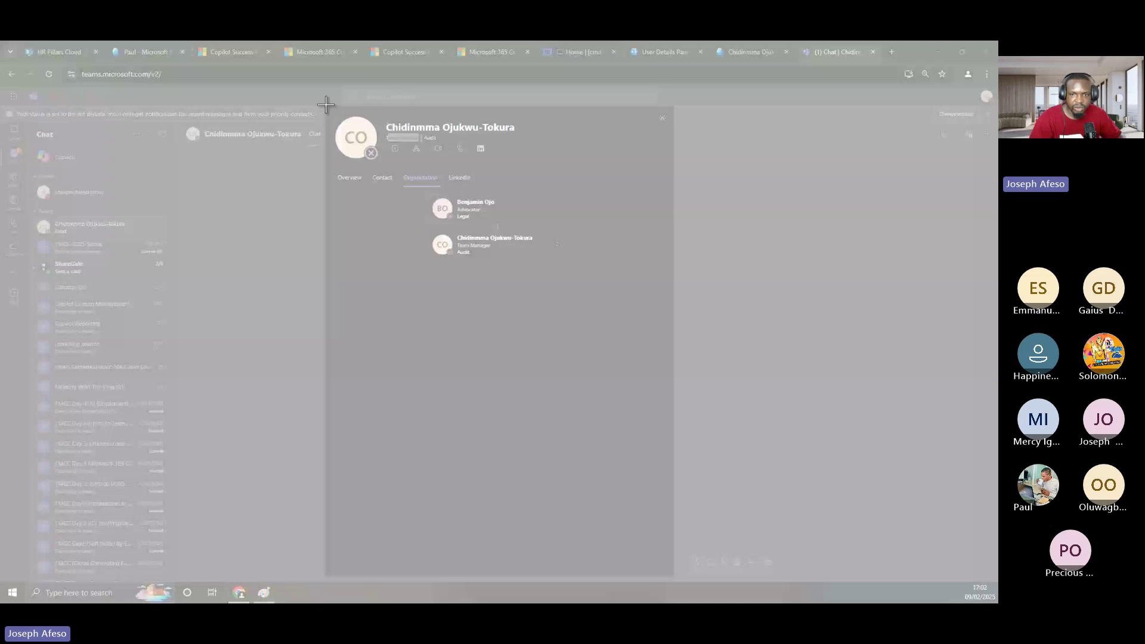
- Snip the profile card's org chart and start drawing red lines below it
left_click_drag(326, 104, 654, 318)
left_click_drag(494, 321, 499, 341)
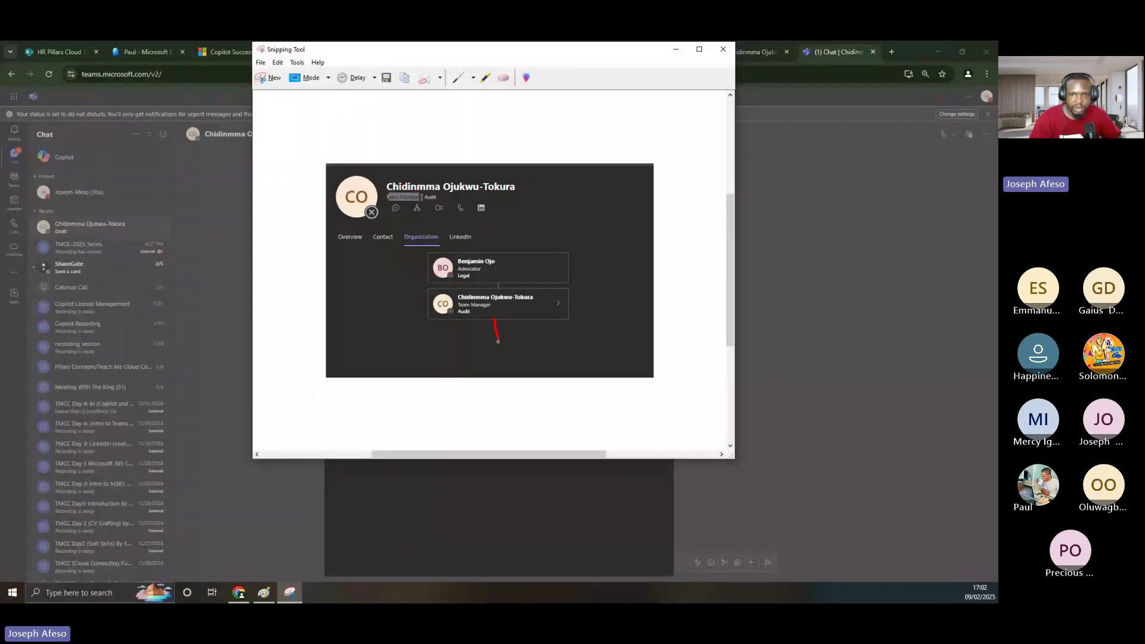
mouse_move(382, 349)
left_mouse_down()
mouse_move(504, 341)
mouse_move(665, 386)
left_mouse_up()
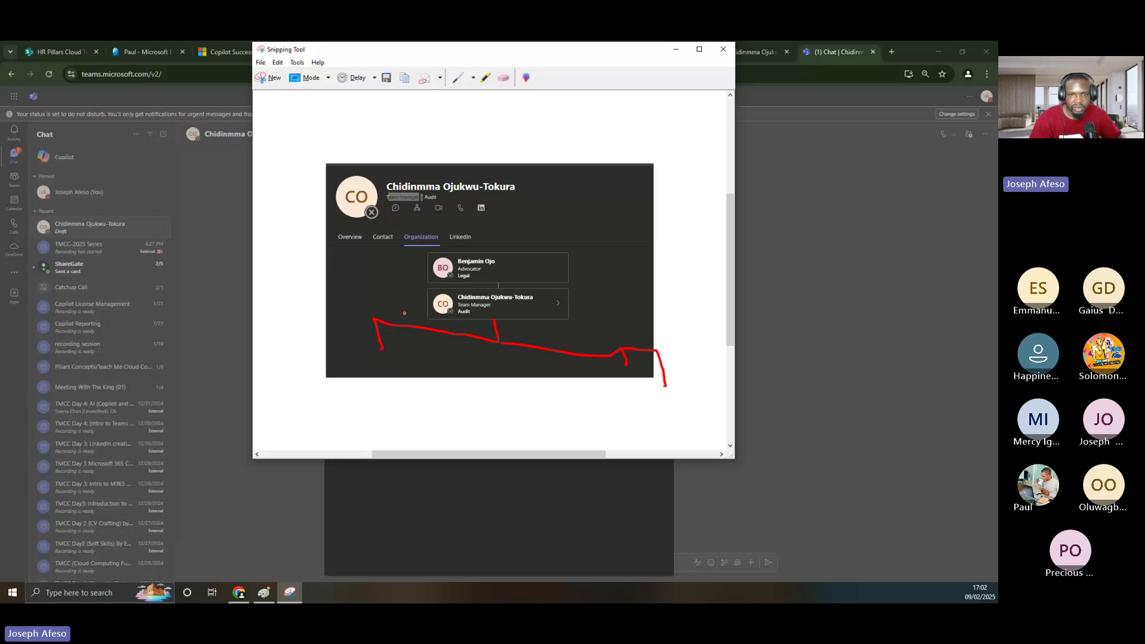
left_click_drag(375, 318, 350, 366)
- Add red drop lines, a left branch and a small box, then return to Teams
left_click_drag(536, 348, 541, 365)
mouse_move(470, 337)
left_mouse_down()
mouse_move(466, 368)
mouse_move(531, 375)
mouse_move(431, 411)
left_mouse_up()
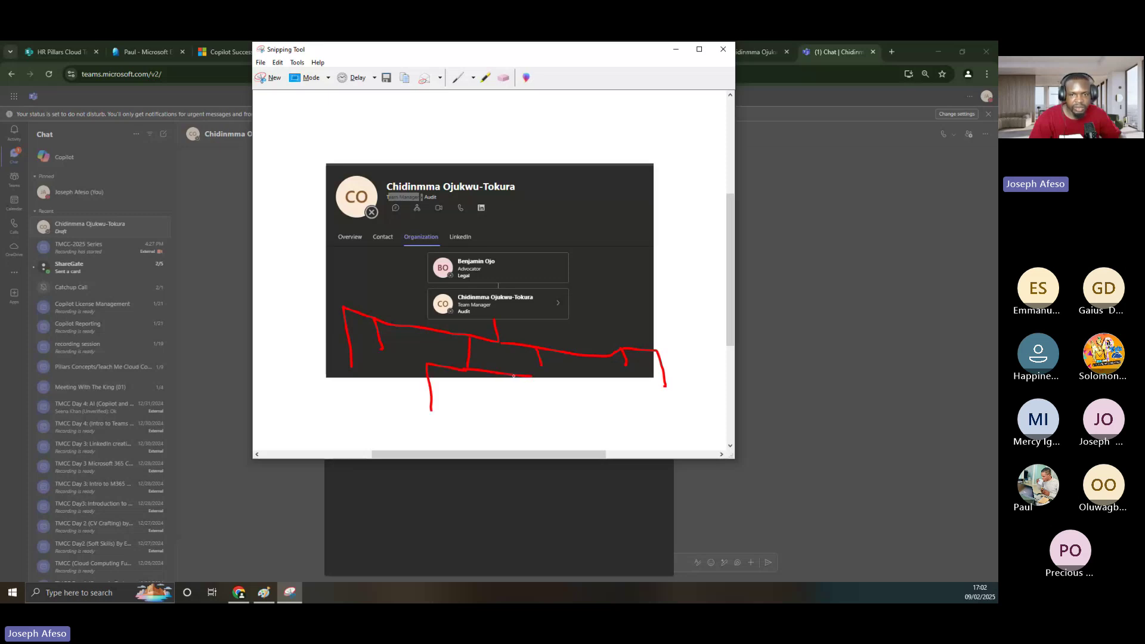
left_click_drag(530, 376, 537, 410)
mouse_move(427, 363)
left_mouse_down()
mouse_move(386, 391)
mouse_move(400, 425)
left_mouse_up()
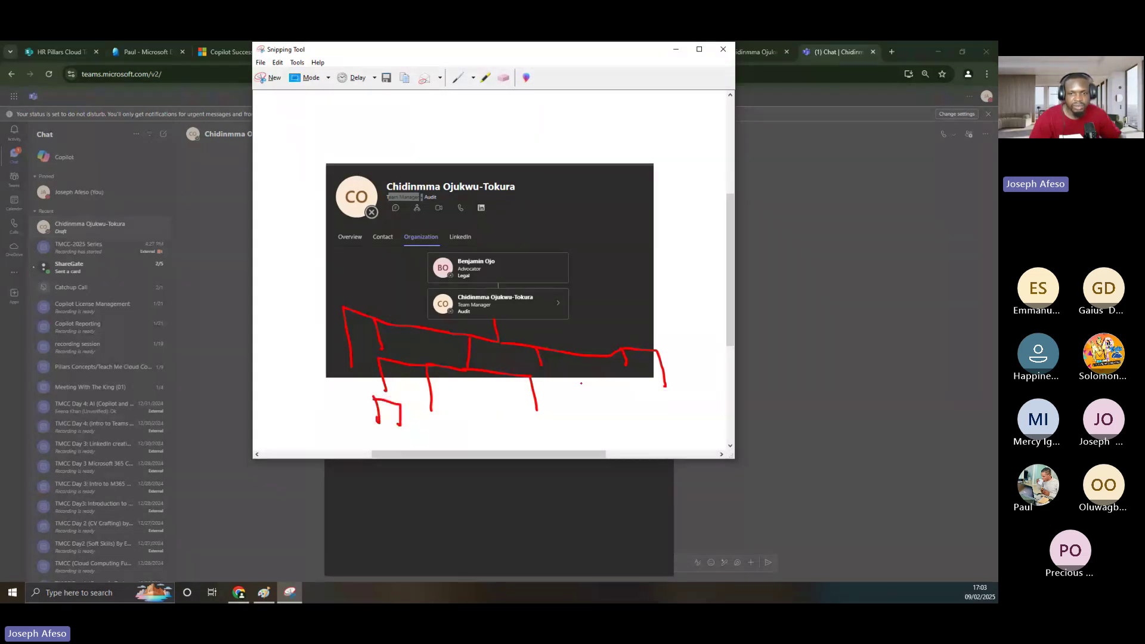
mouse_move(532, 427)
left_mouse_down()
mouse_move(561, 429)
mouse_move(528, 431)
left_mouse_up()
key("alt+Tab")
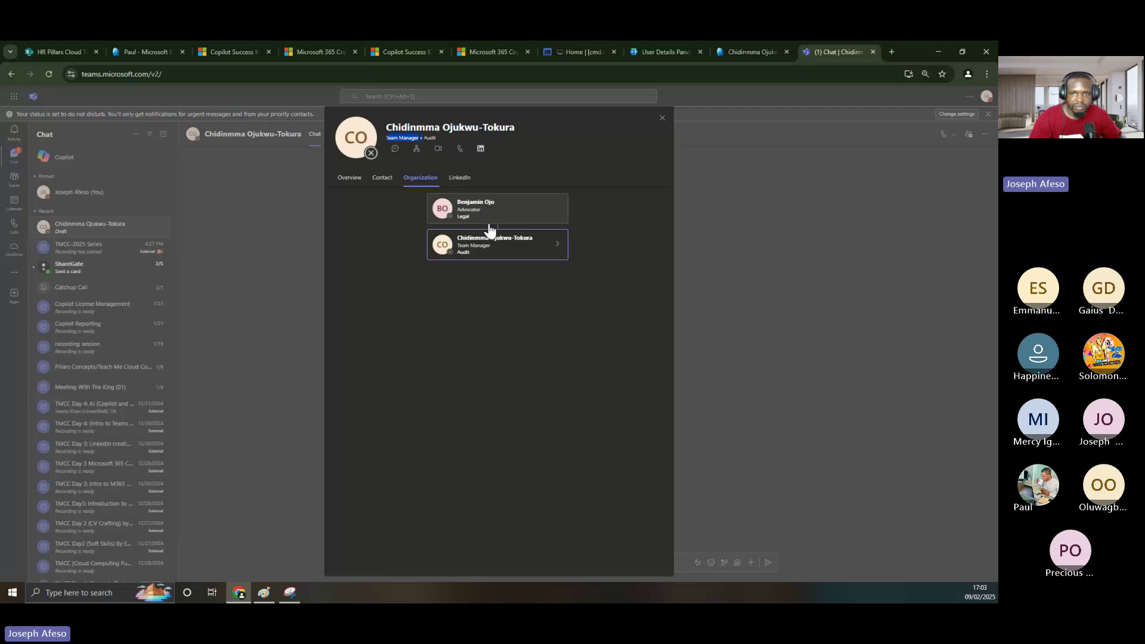
- Show the card's LinkedIn tab, which reports no shared LinkedIn profile information
left_click(457, 173)
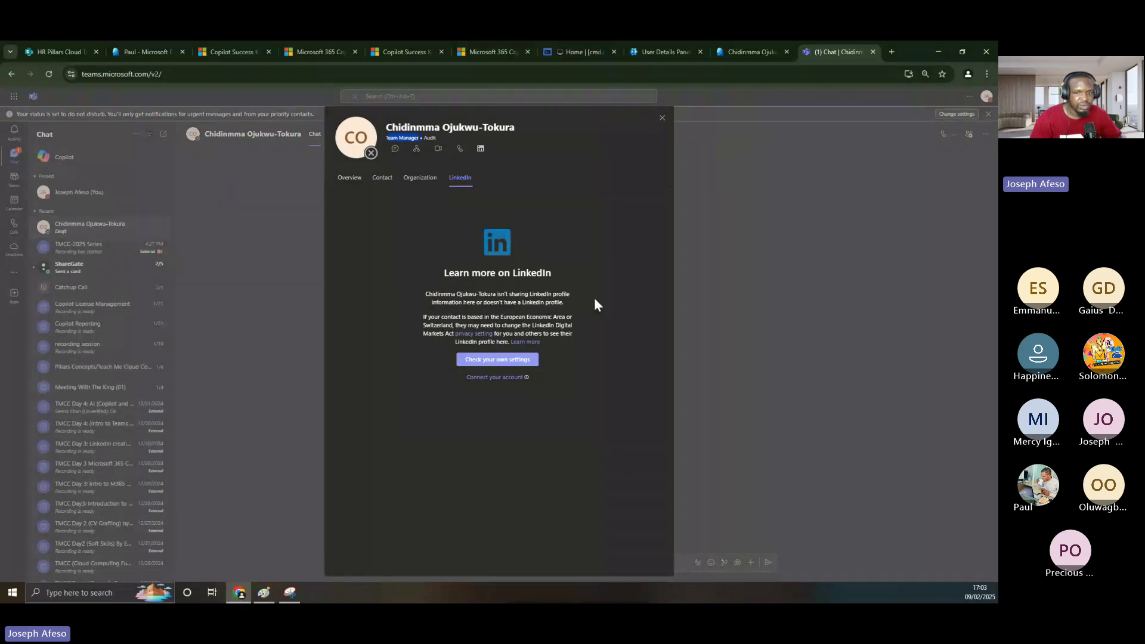
- Highlight the LinkedIn privacy text, reopen the Organization tab, then return to the admin center's User Details
left_click_drag(595, 298, 426, 295)
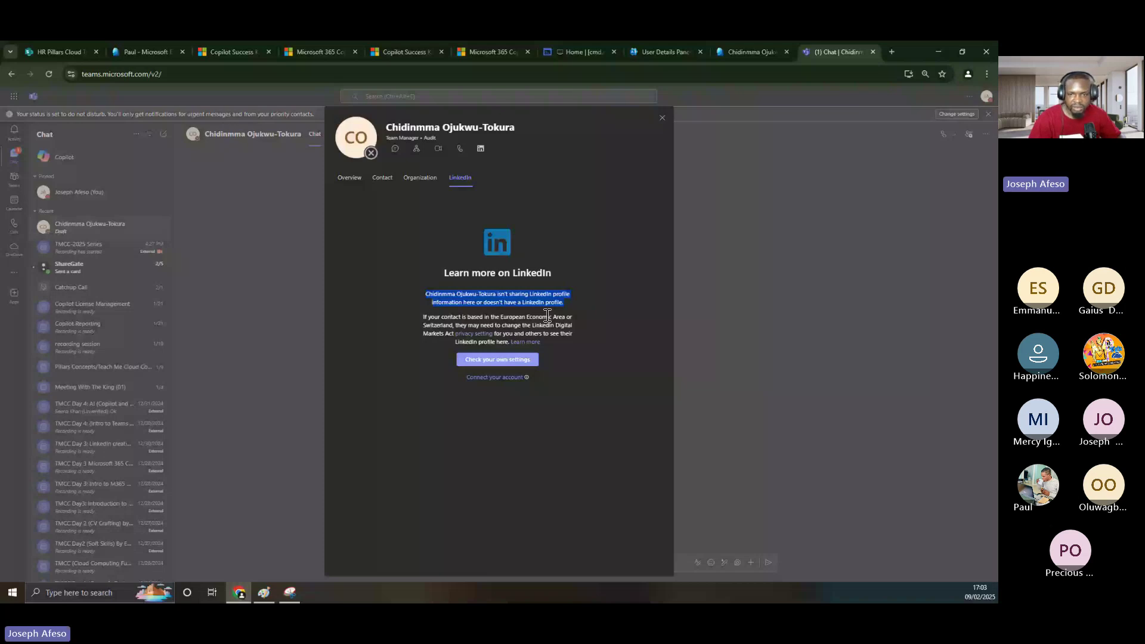
left_click(443, 328)
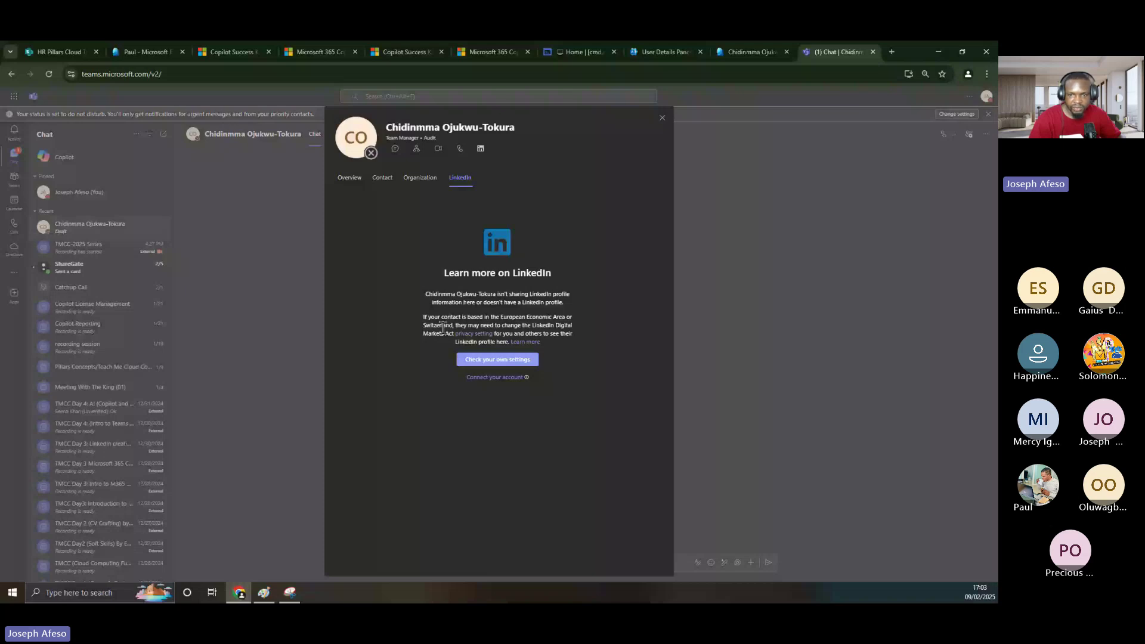
double_click(449, 327)
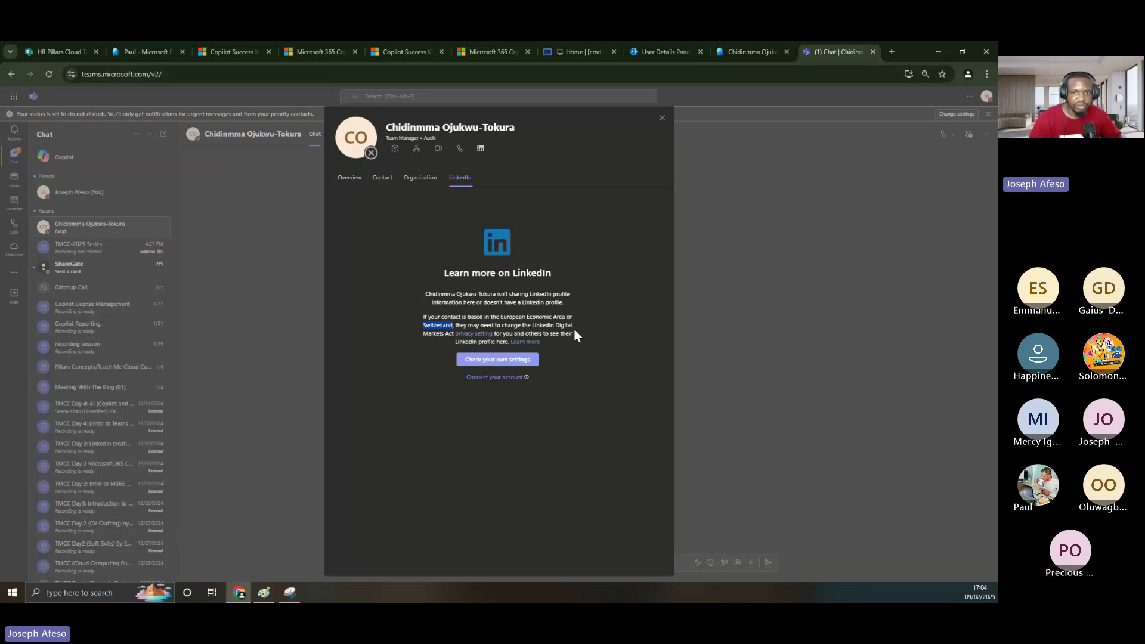
left_click_drag(574, 330, 445, 268)
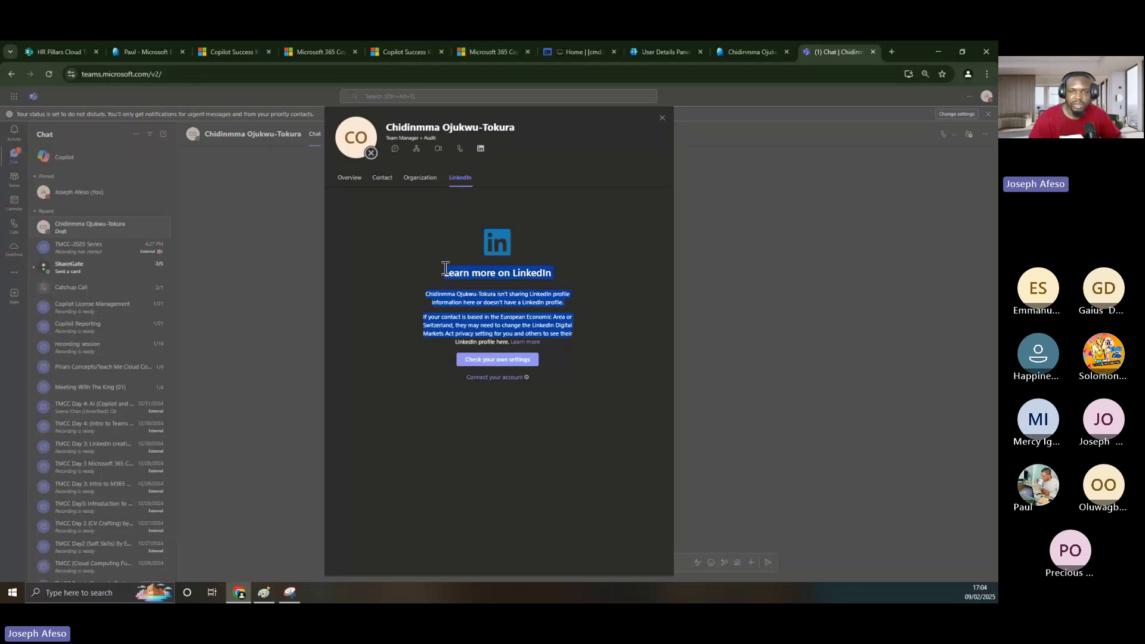
left_click(419, 185)
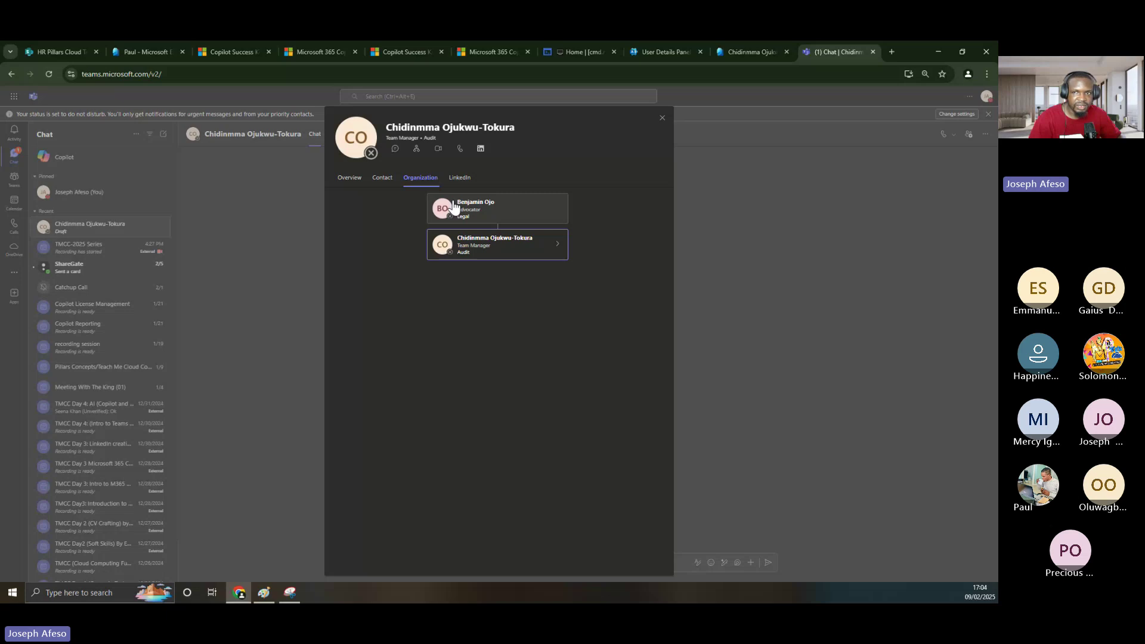
left_click(670, 49)
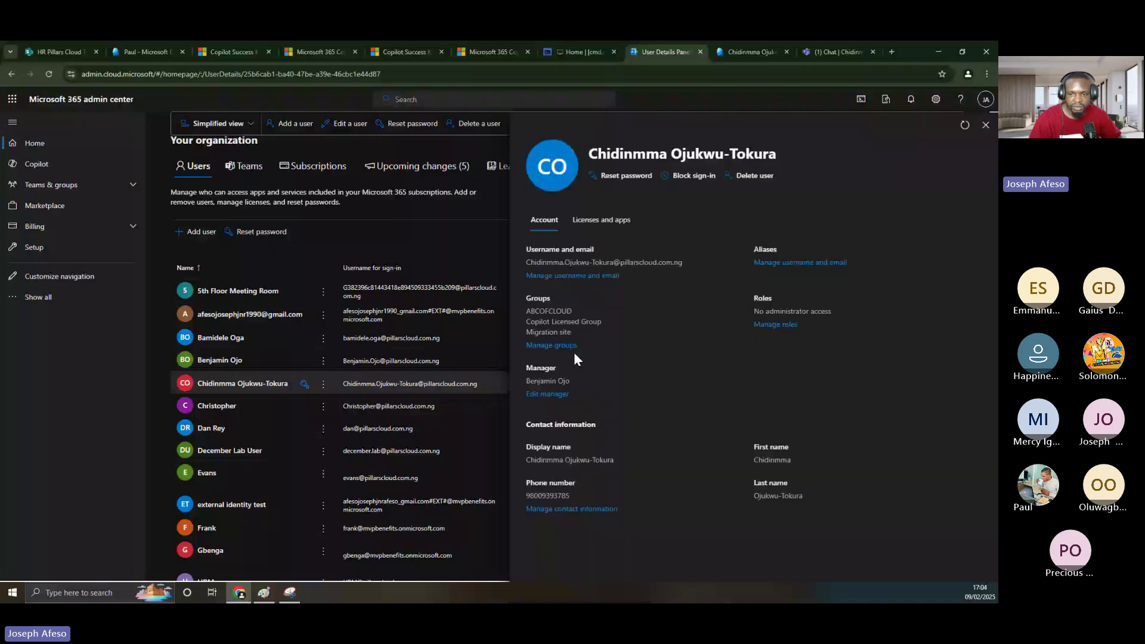
left_click(570, 509)
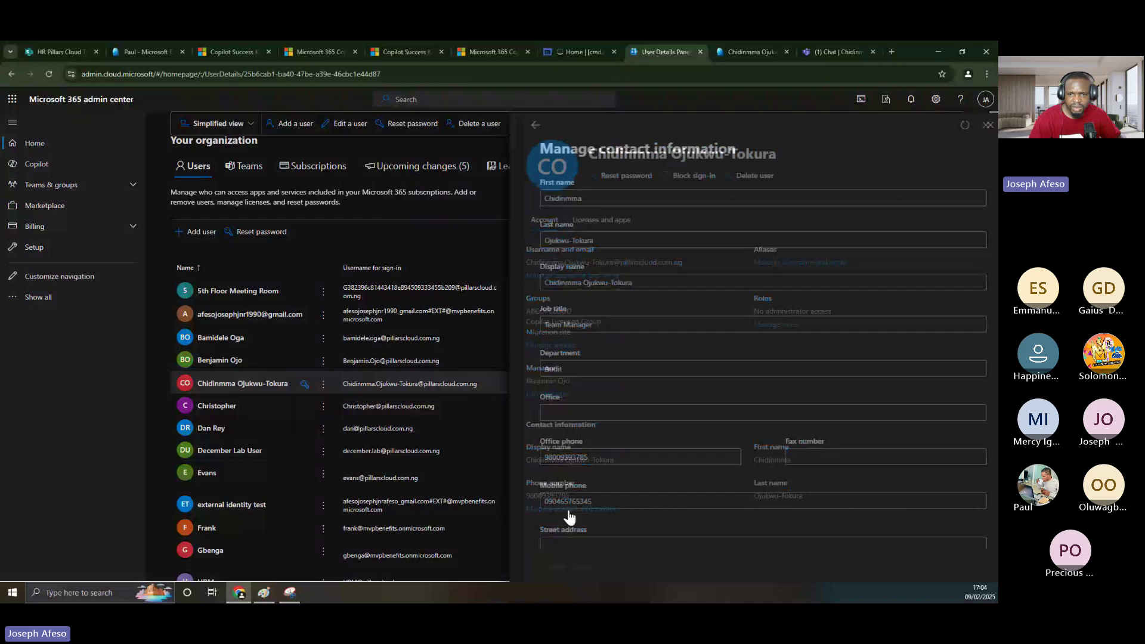
scroll(604, 389, "down", 2)
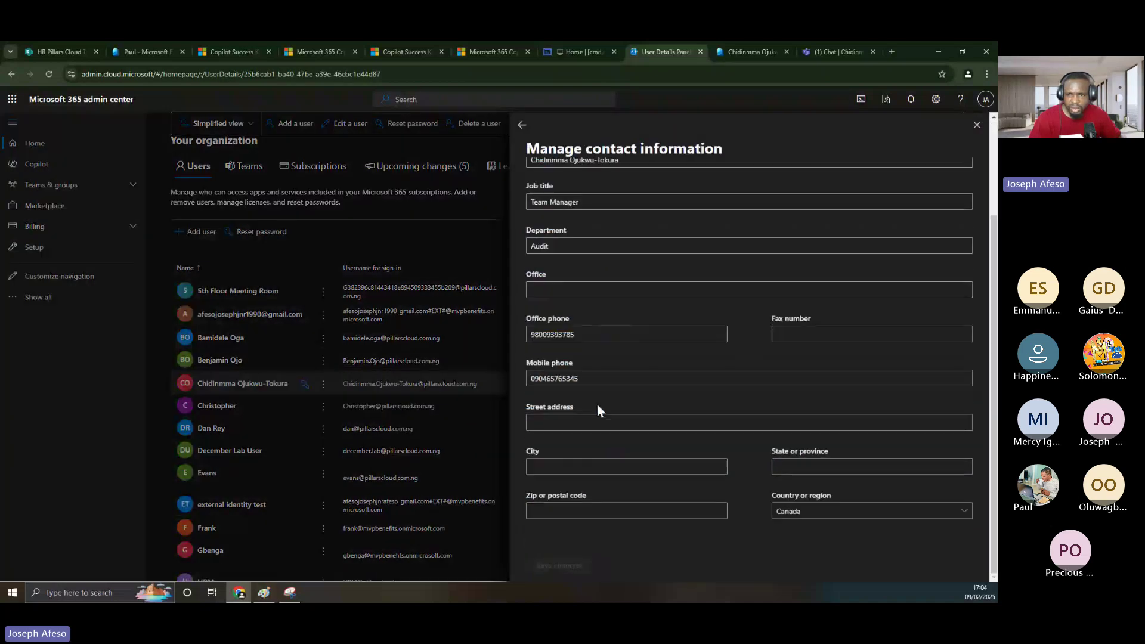
scroll(596, 405, "up", 2)
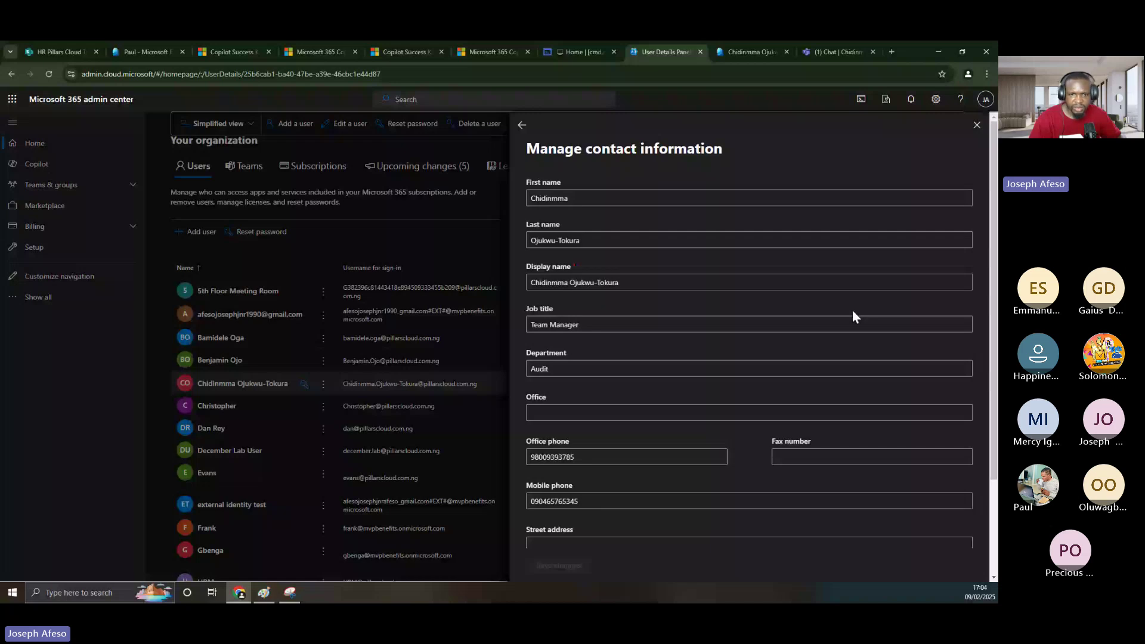
key("Escape")
left_click(241, 385)
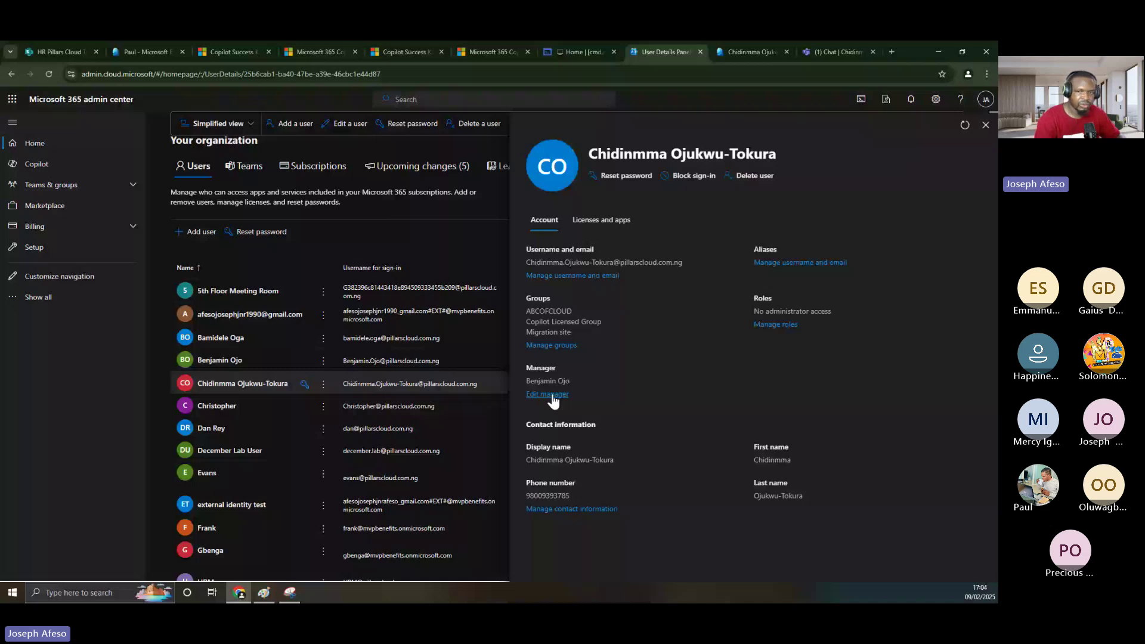
- Change the open user's manager to the first search match and save it
left_click(547, 394)
left_click(596, 213)
type("jose")
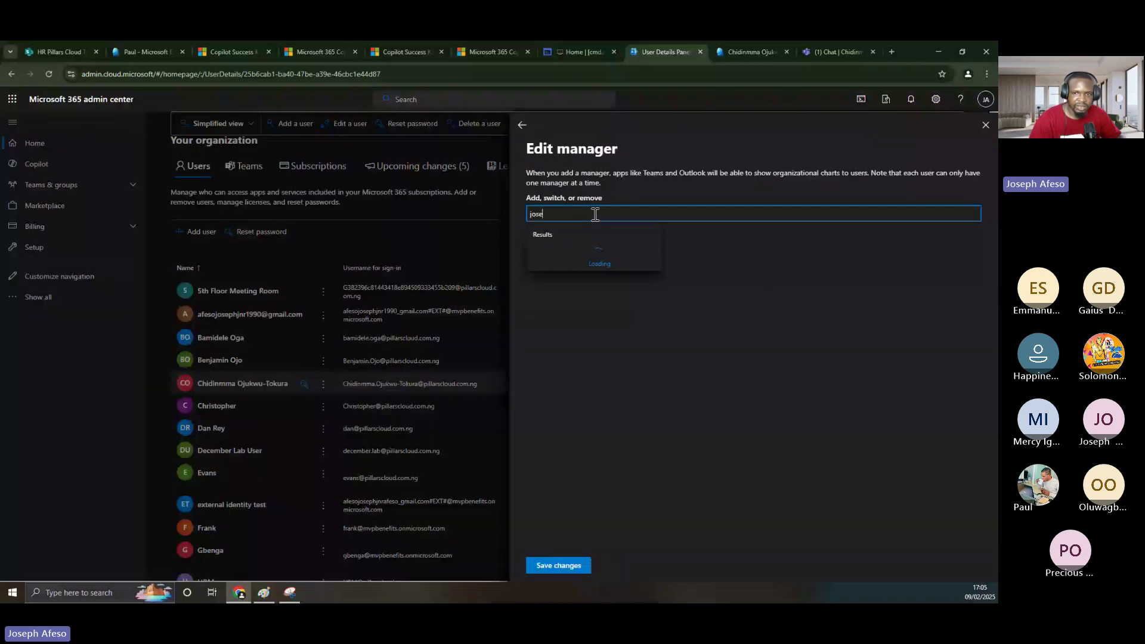
left_click(592, 257)
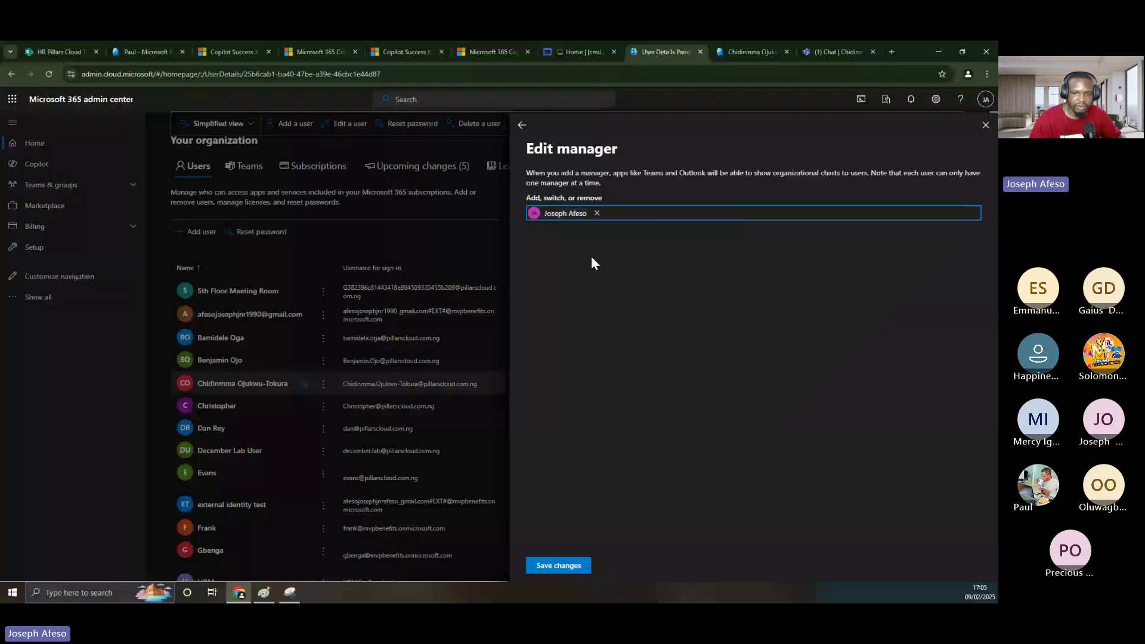
left_click(559, 565)
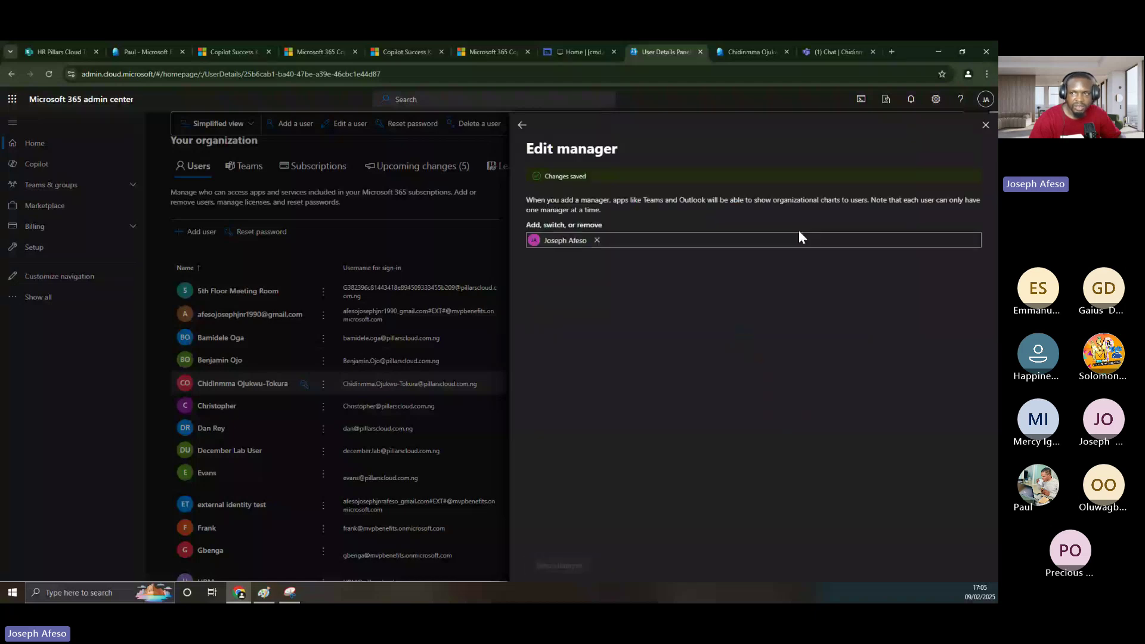
left_click(985, 127)
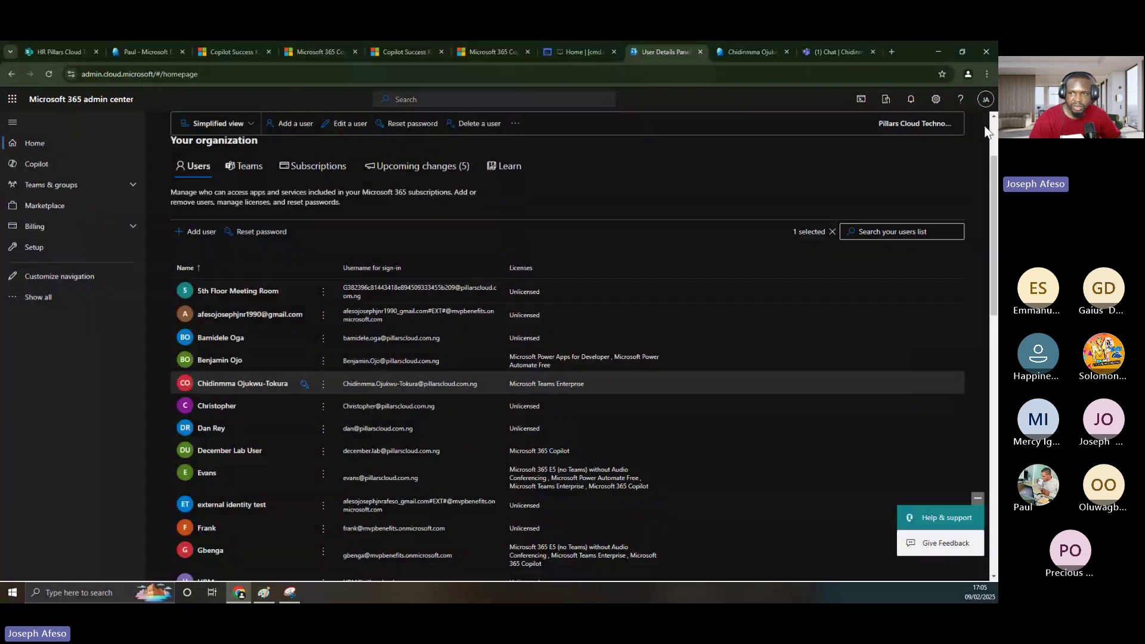
- Find the signed-in admin's account, assign the searched user as its manager, and save
left_click(866, 232)
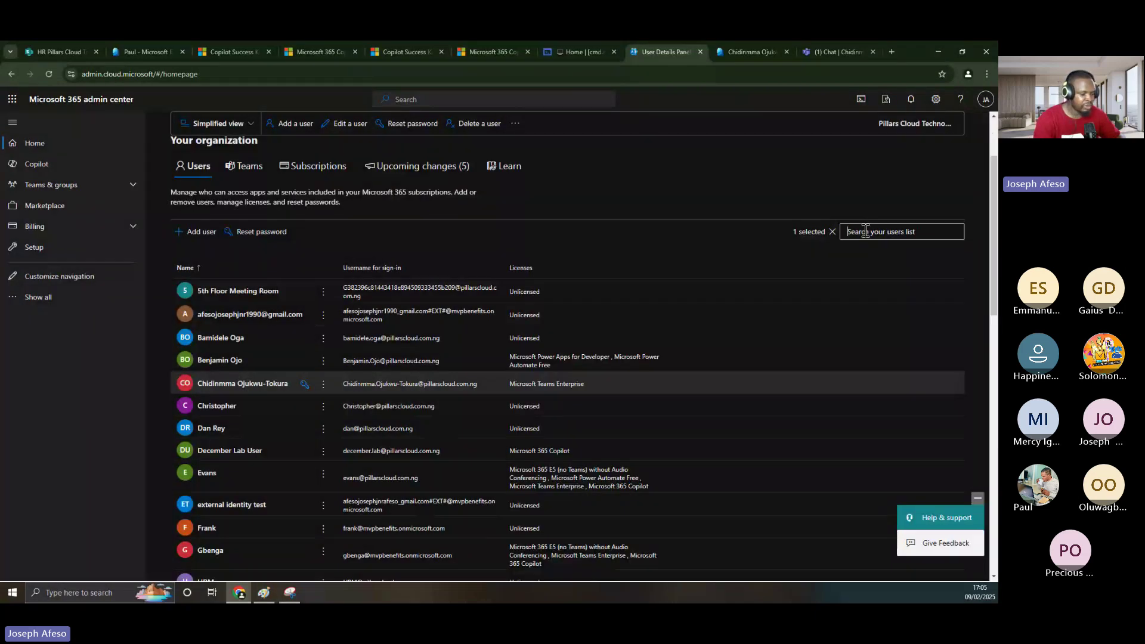
type("joseph")
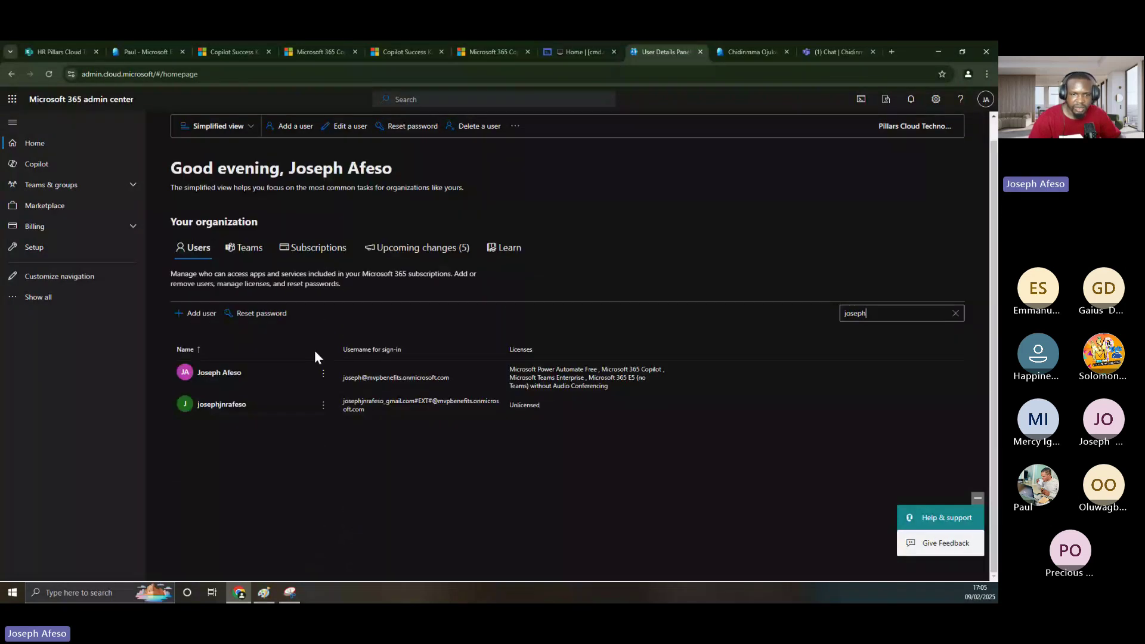
left_click(218, 378)
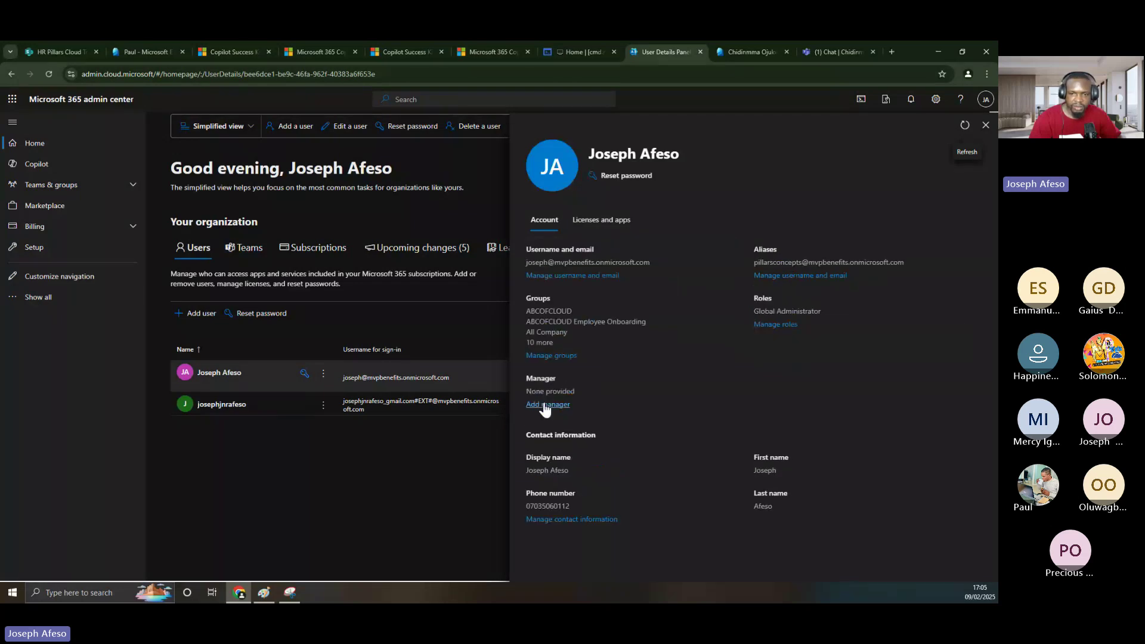
left_click(544, 404)
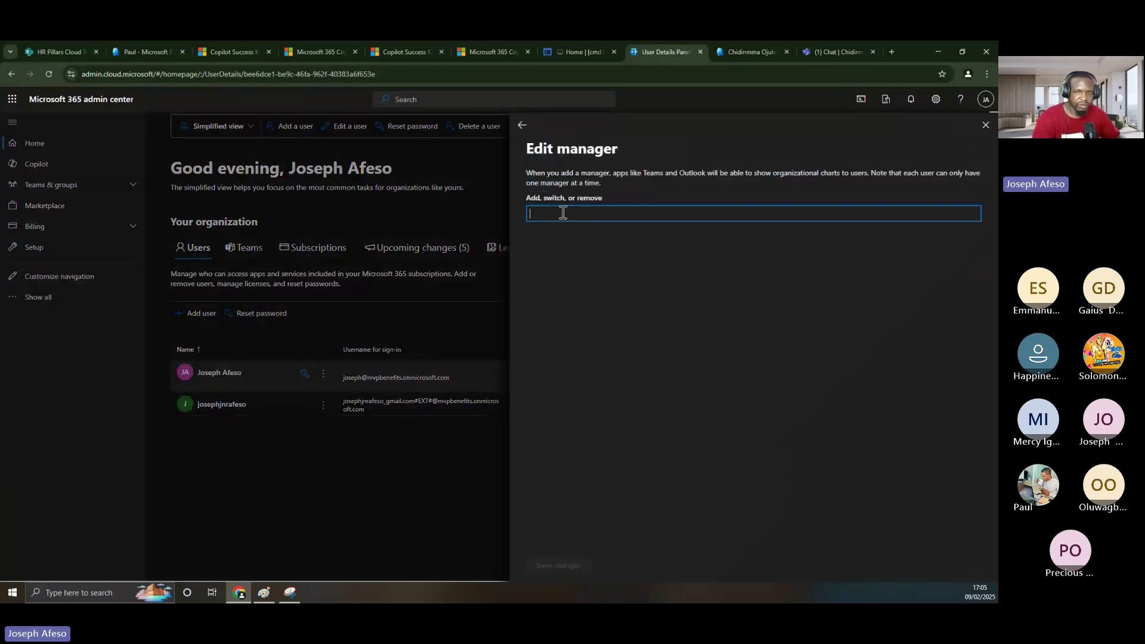
type("gbe")
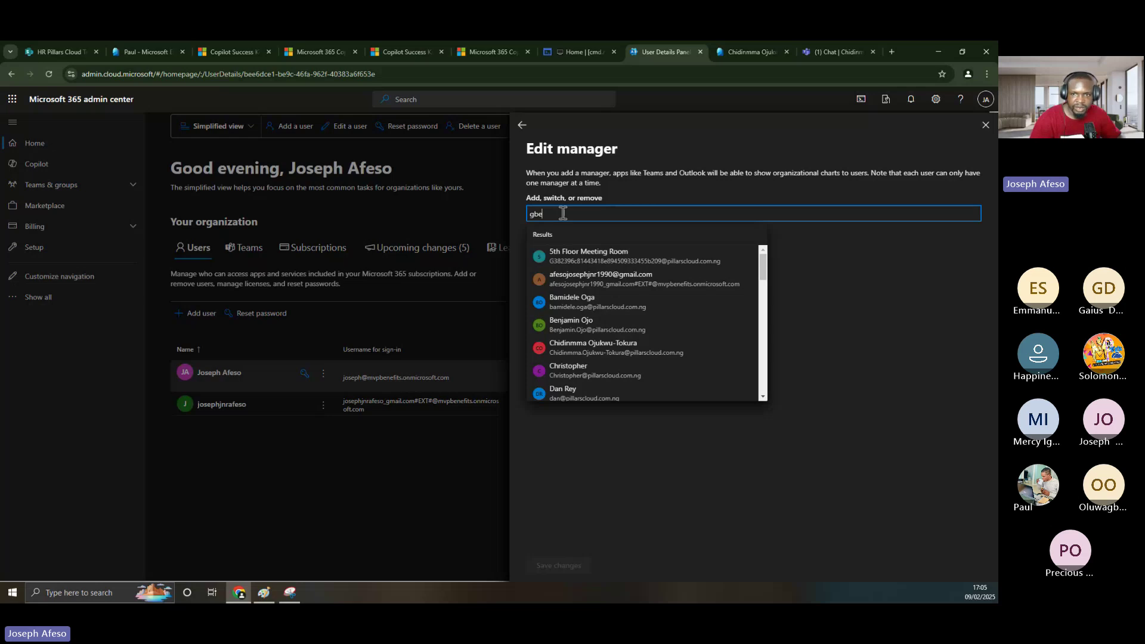
type("nga")
left_click(603, 257)
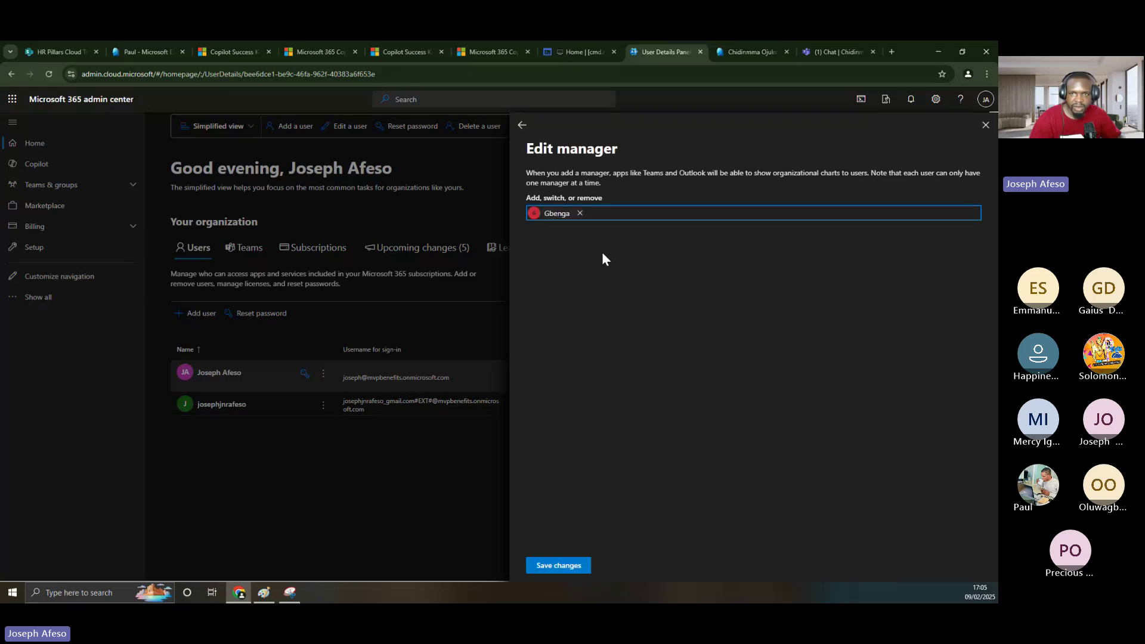
left_click(559, 565)
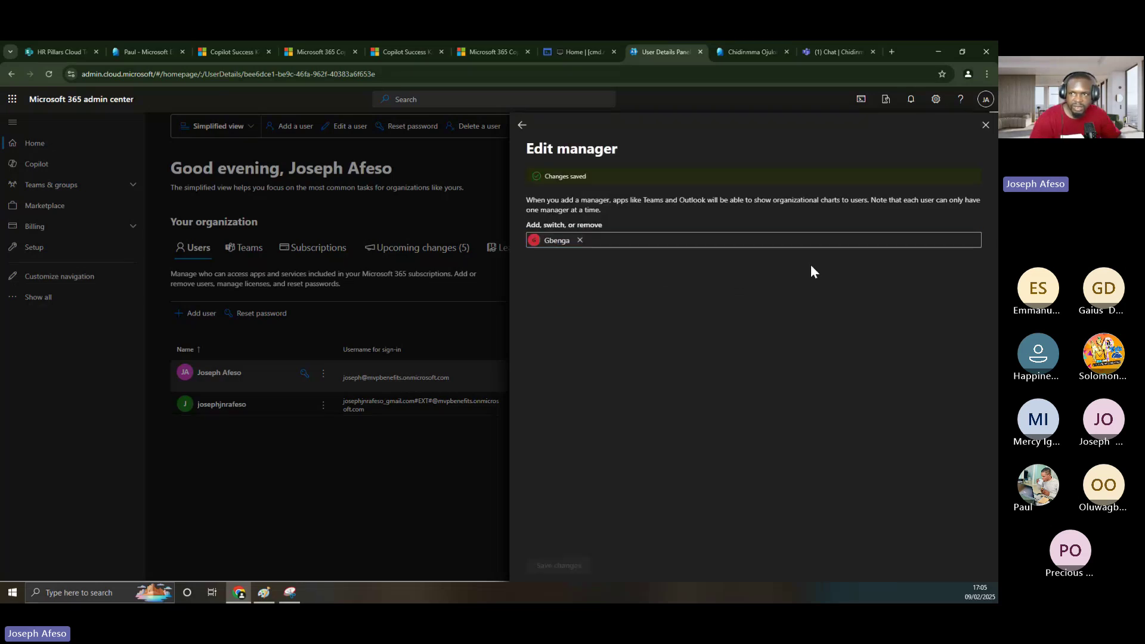
key("Escape")
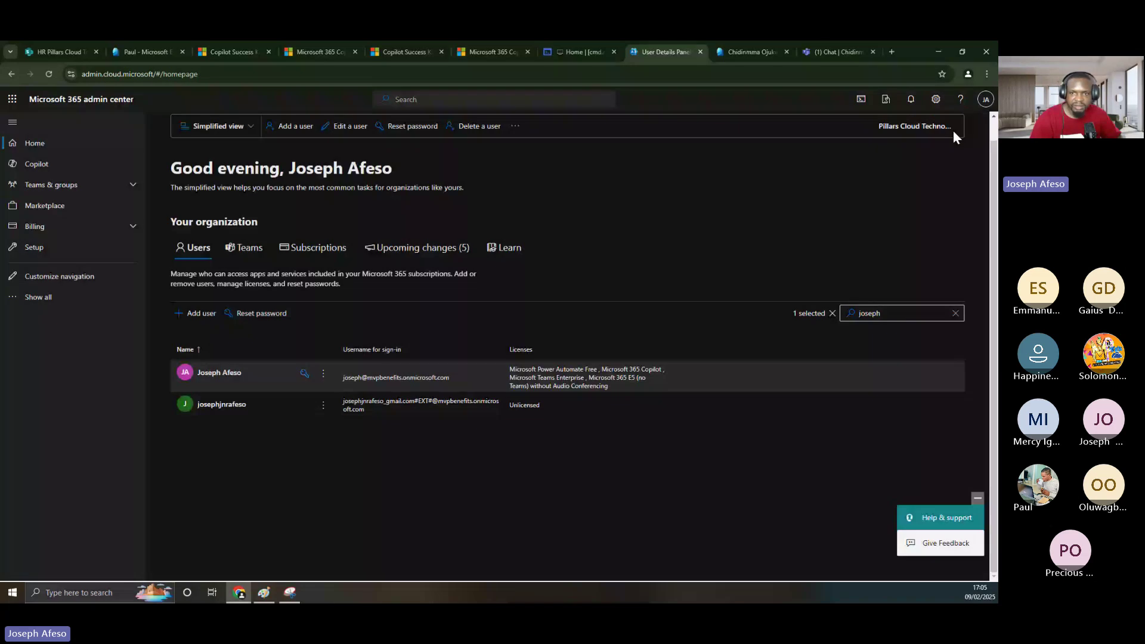
left_click(833, 48)
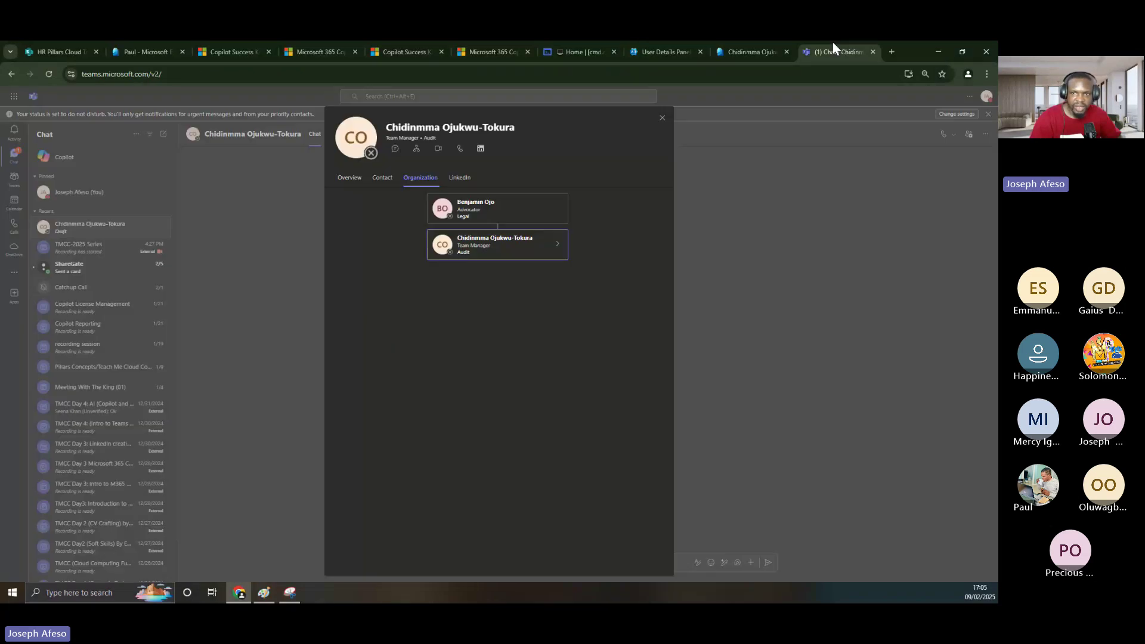
- Reload Teams, reopen the user's profile card, and review its Organization, Overview and Contact tabs
left_click(662, 119)
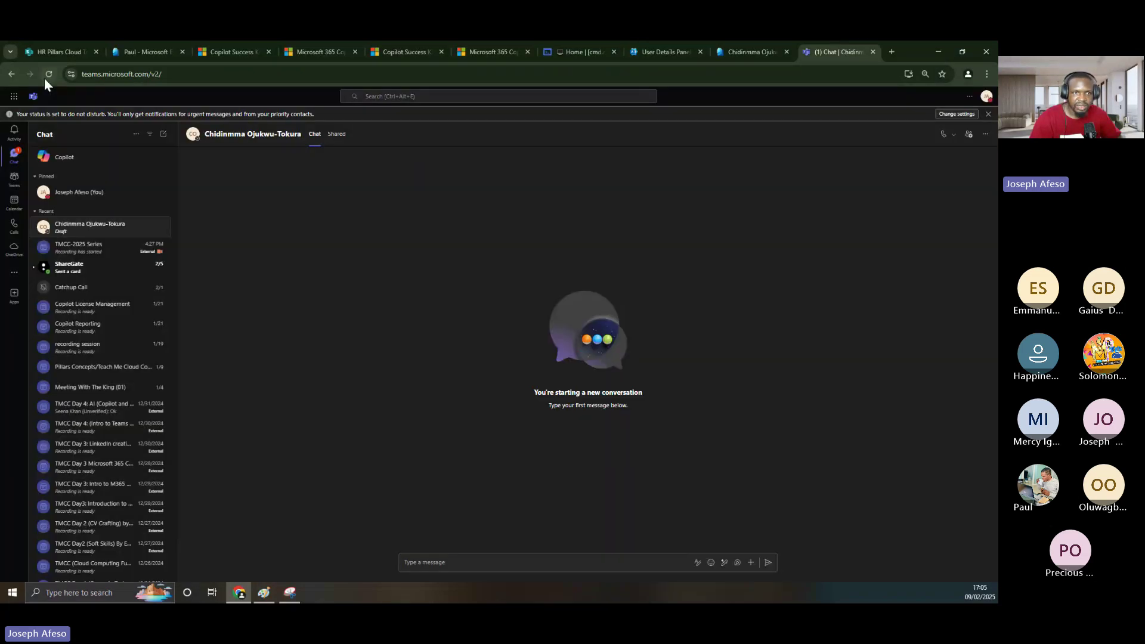
left_click(45, 78)
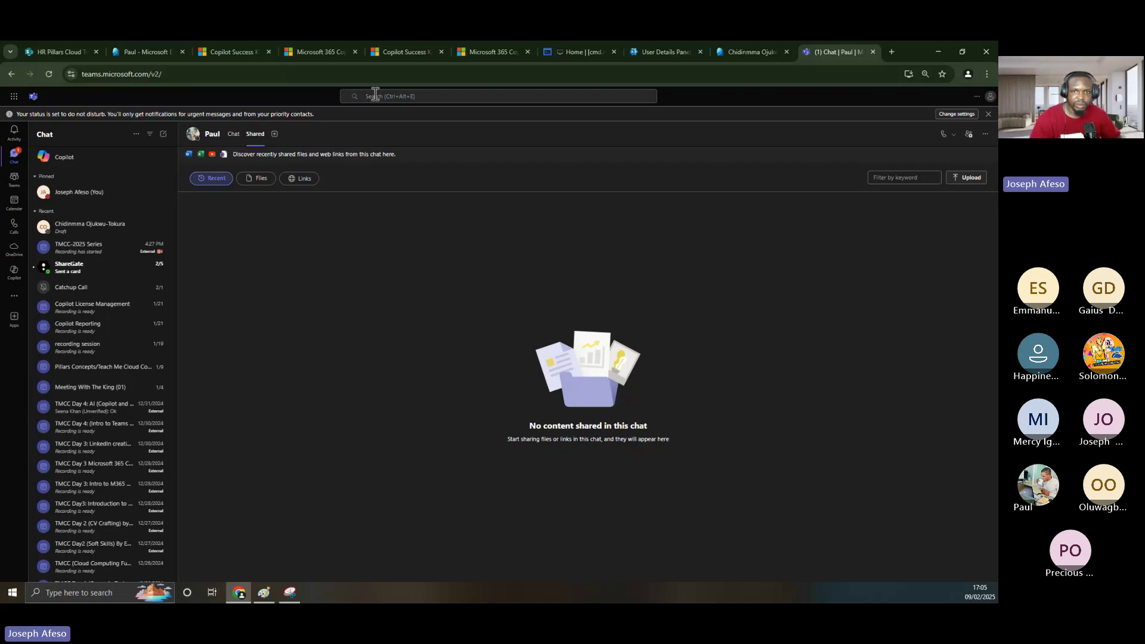
left_click(375, 95)
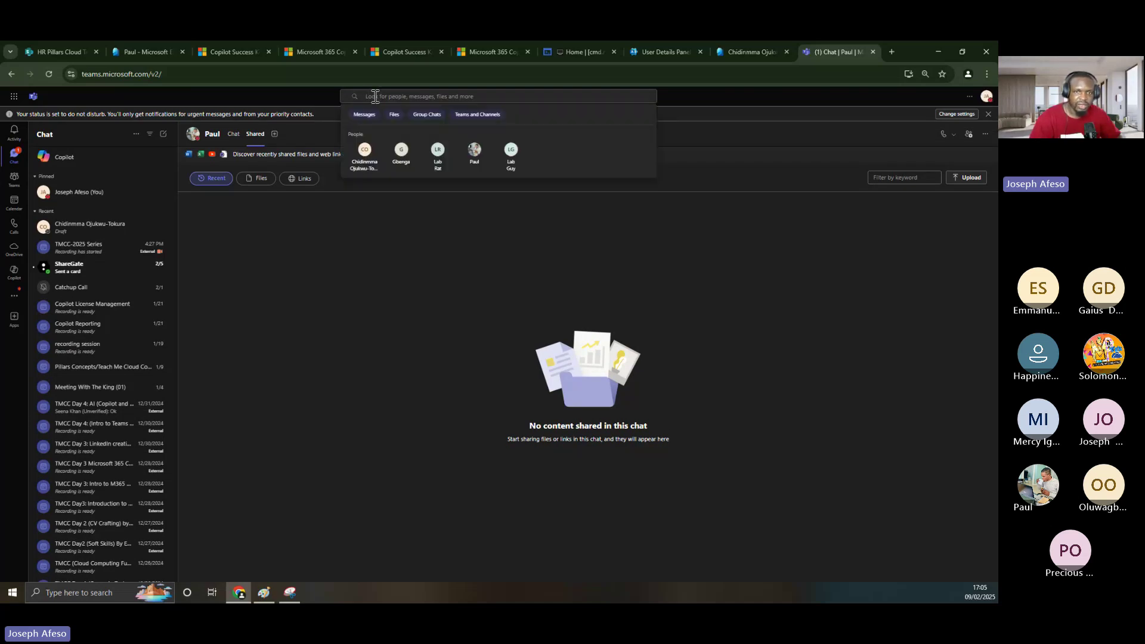
left_click(371, 157)
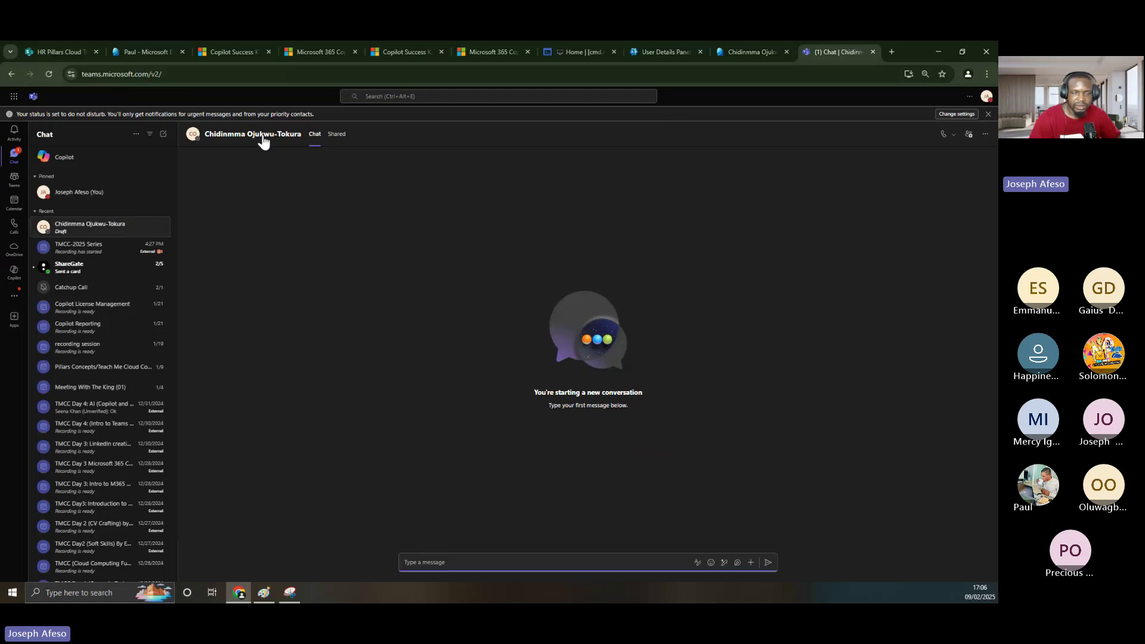
left_click(215, 136)
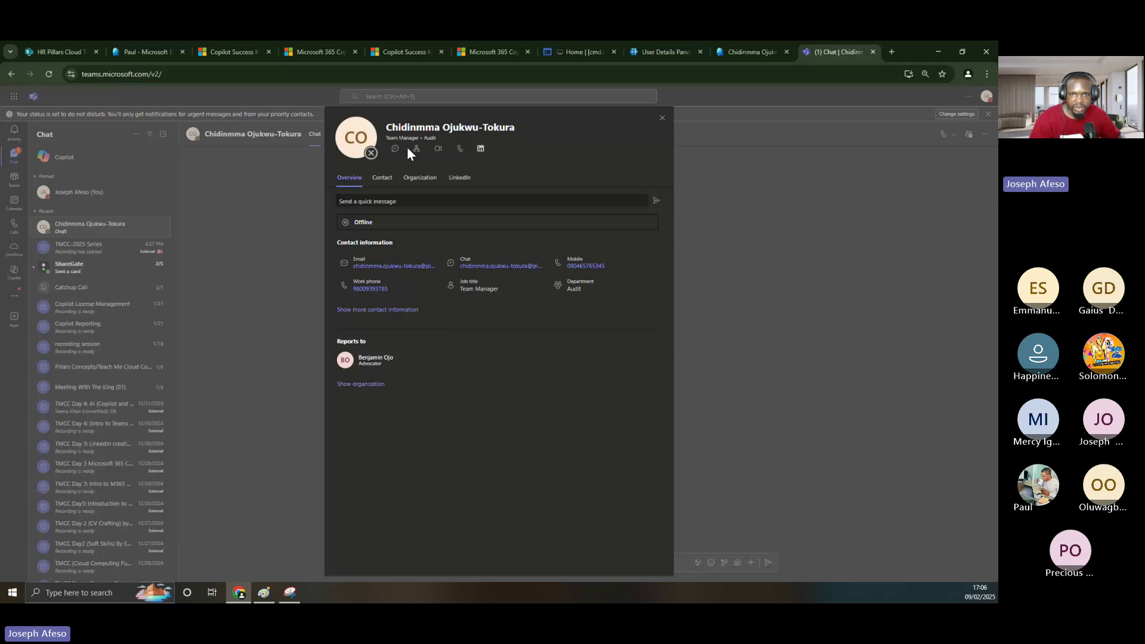
left_click(421, 178)
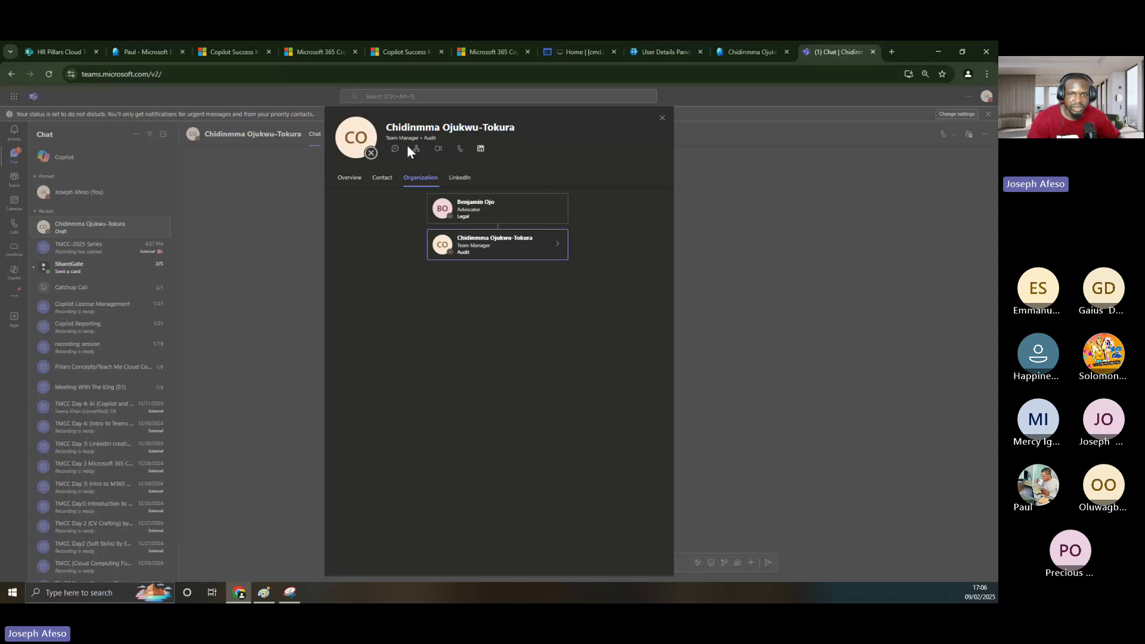
left_click(358, 185)
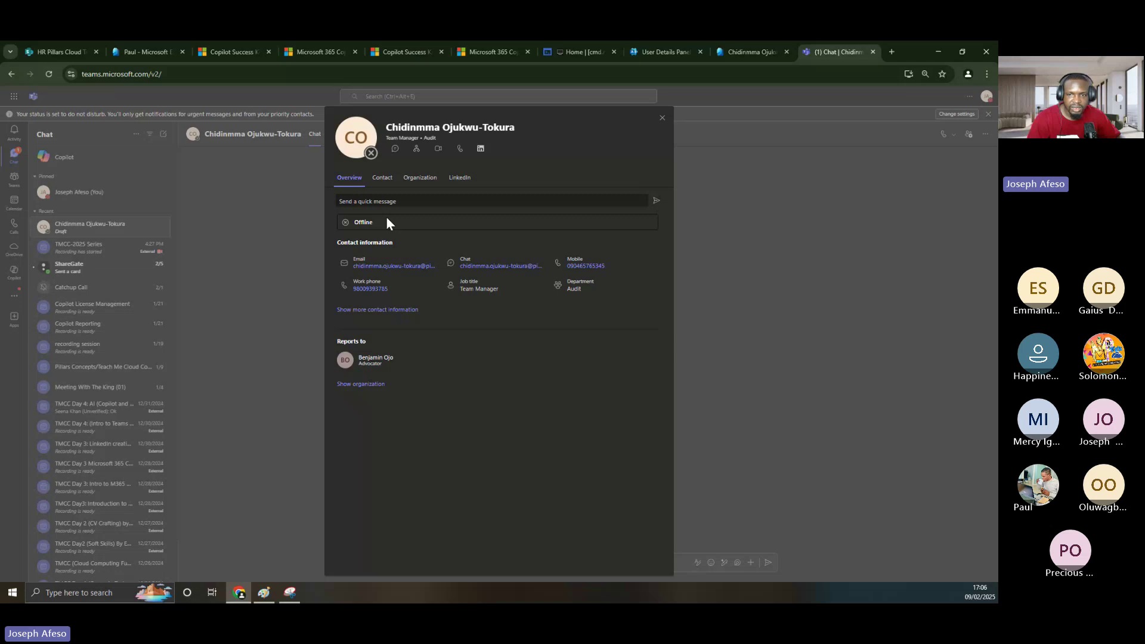
left_click(355, 310)
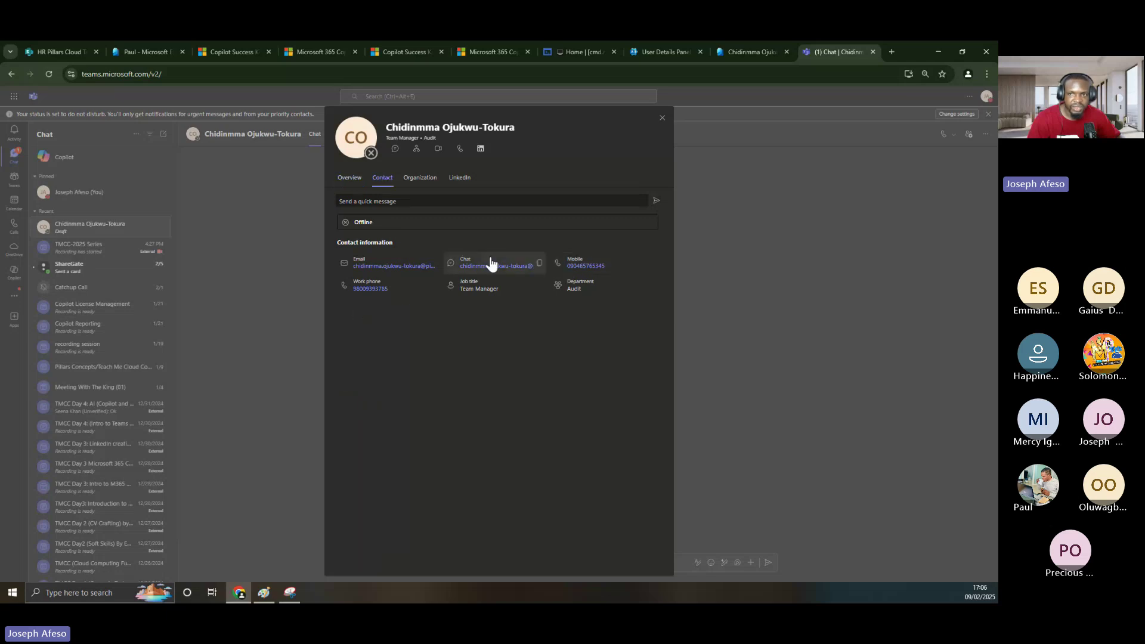
- Open the user's Entra Contact Information properties at the ZIP code field, then return to Teams
left_click(747, 51)
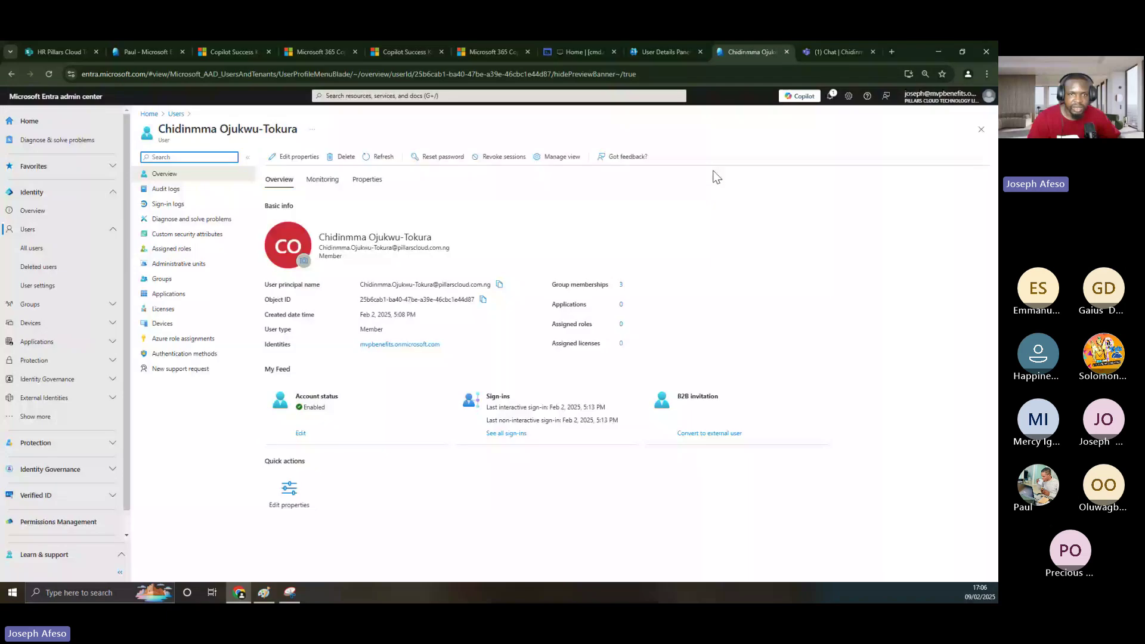
left_click(298, 156)
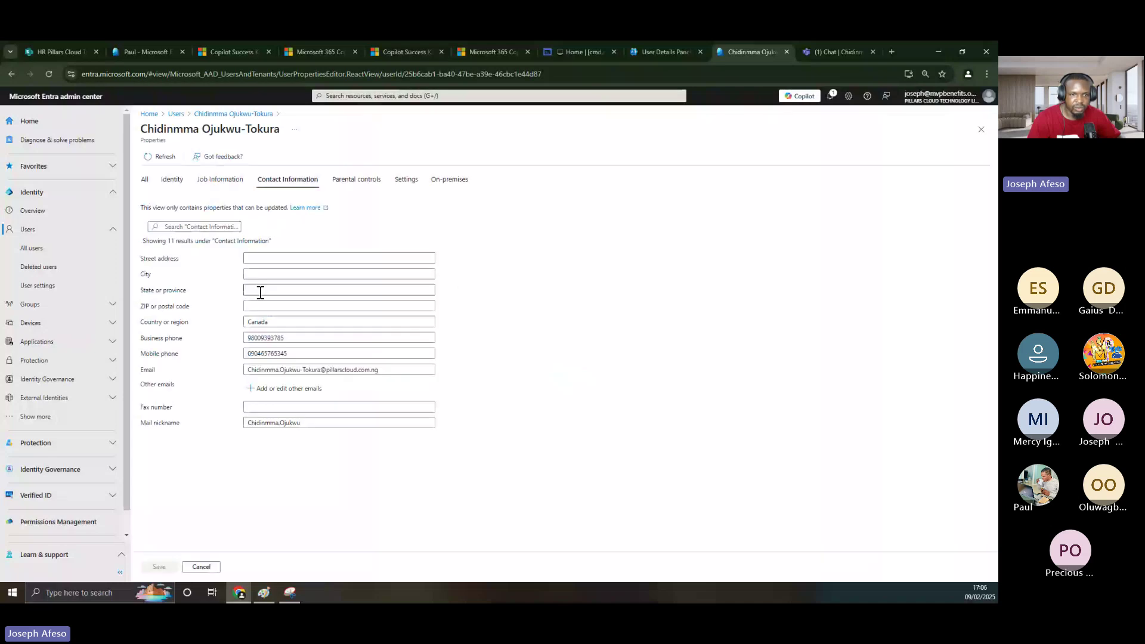
left_click(261, 306)
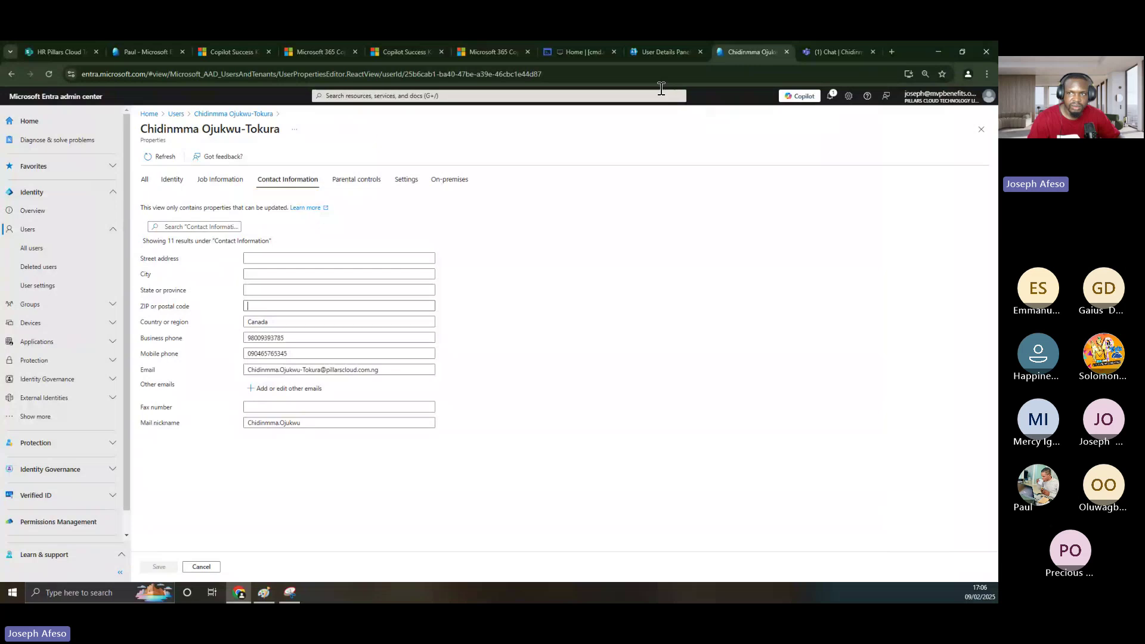
left_click(830, 52)
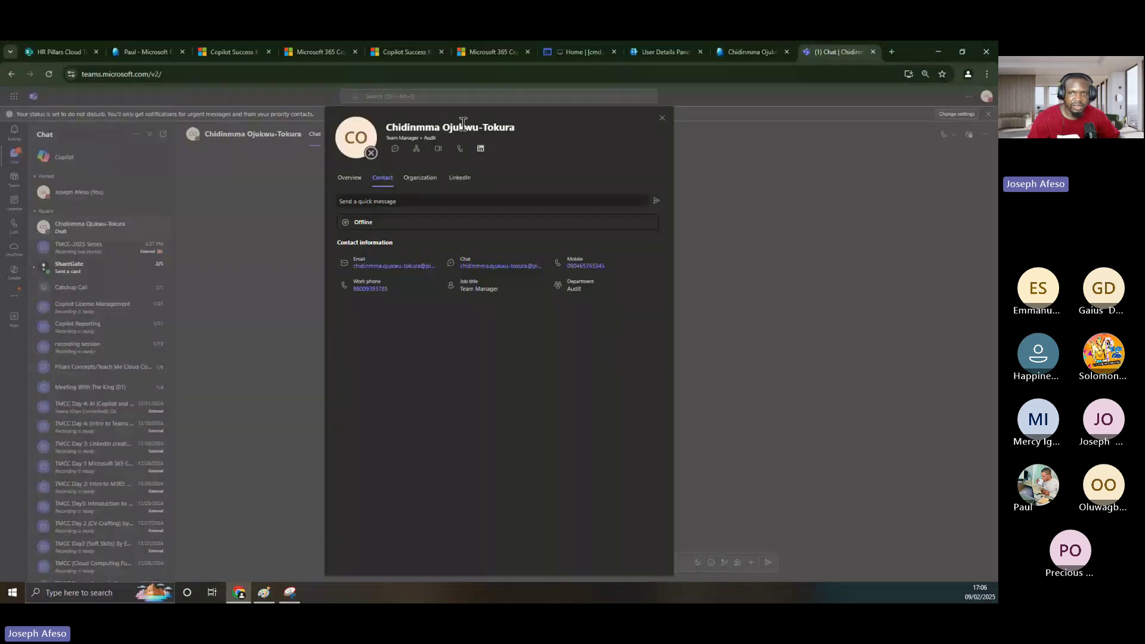
- Close the profile card to reveal the empty new chat with the user
left_click(662, 121)
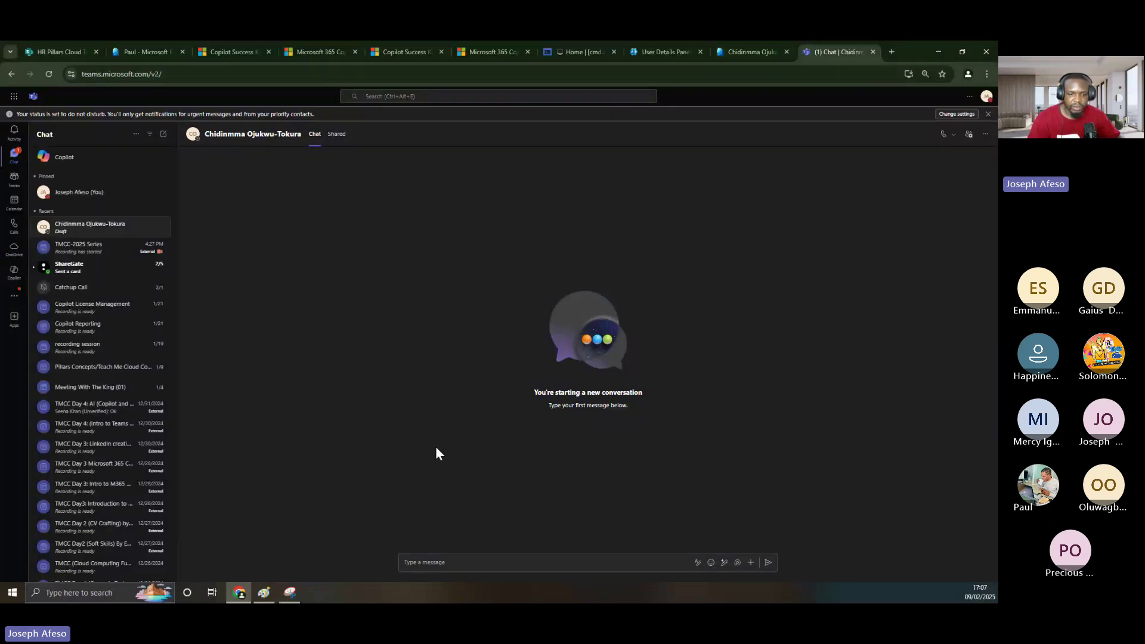
- Bring the Paint admin-roles house diagram forward and choose the Text tool
left_click(262, 596)
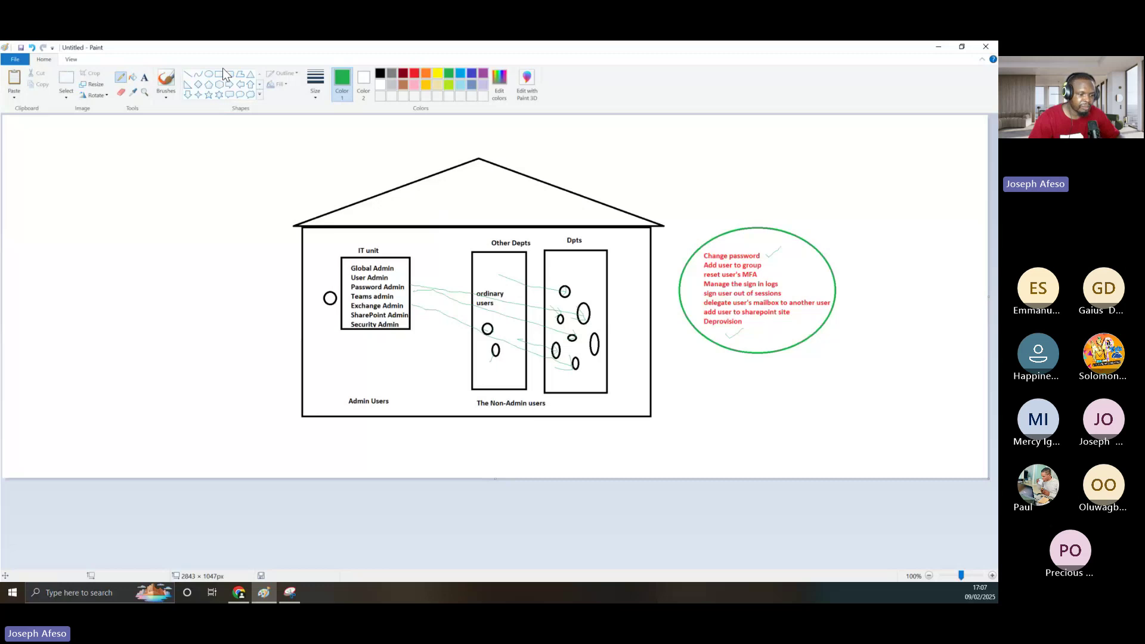
left_click(144, 77)
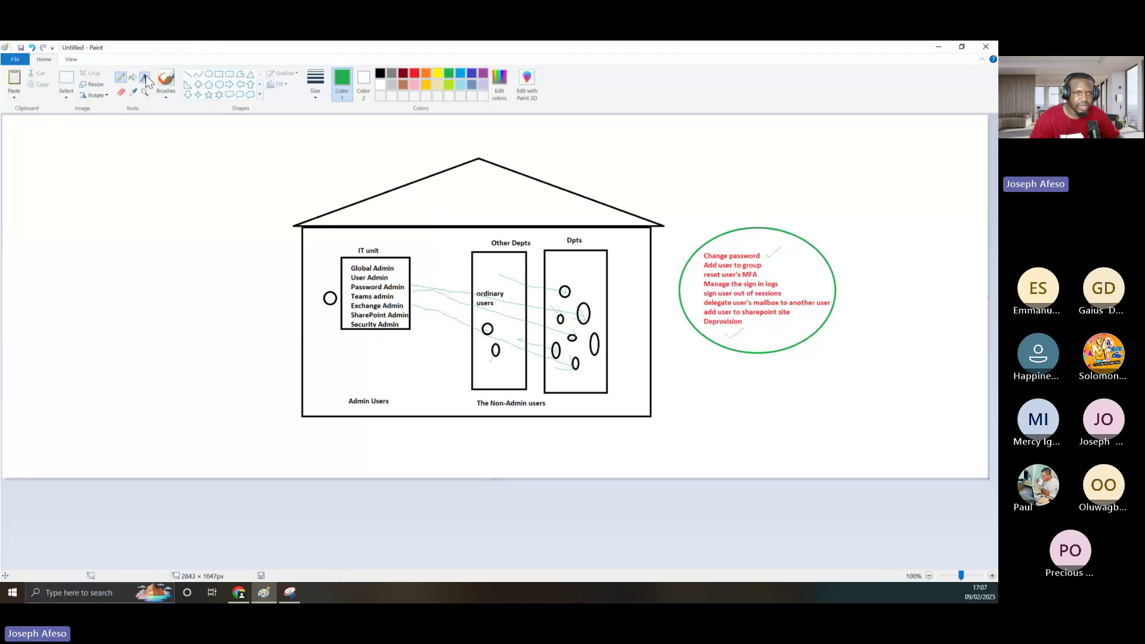
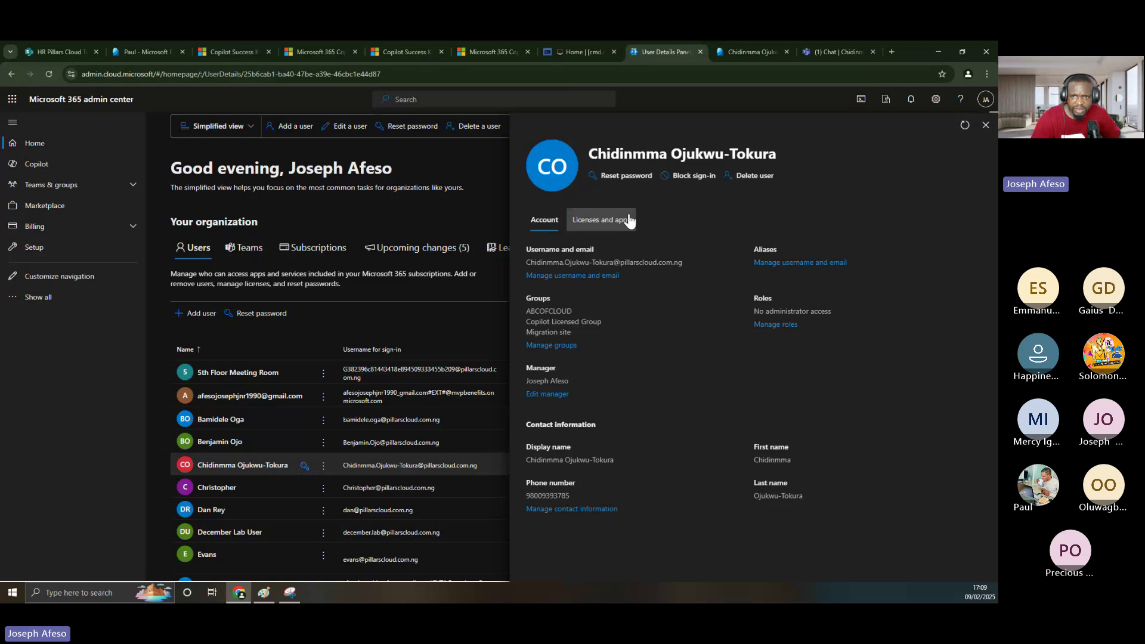
- Close the details panel, search the users list for one user and open their account details
left_click(986, 127)
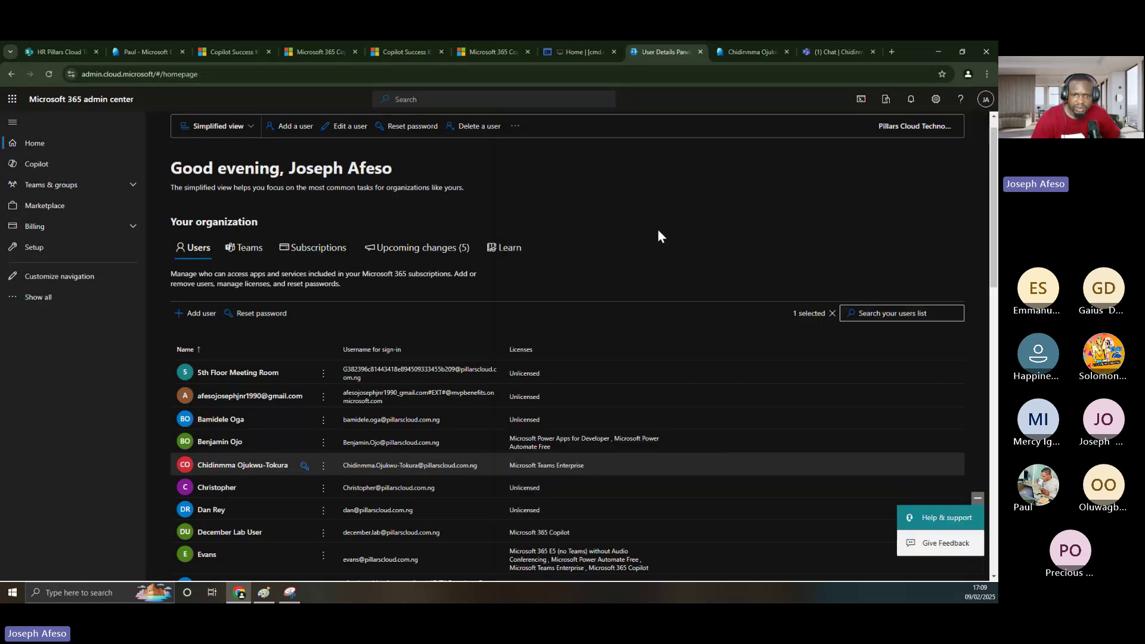
left_click(857, 313)
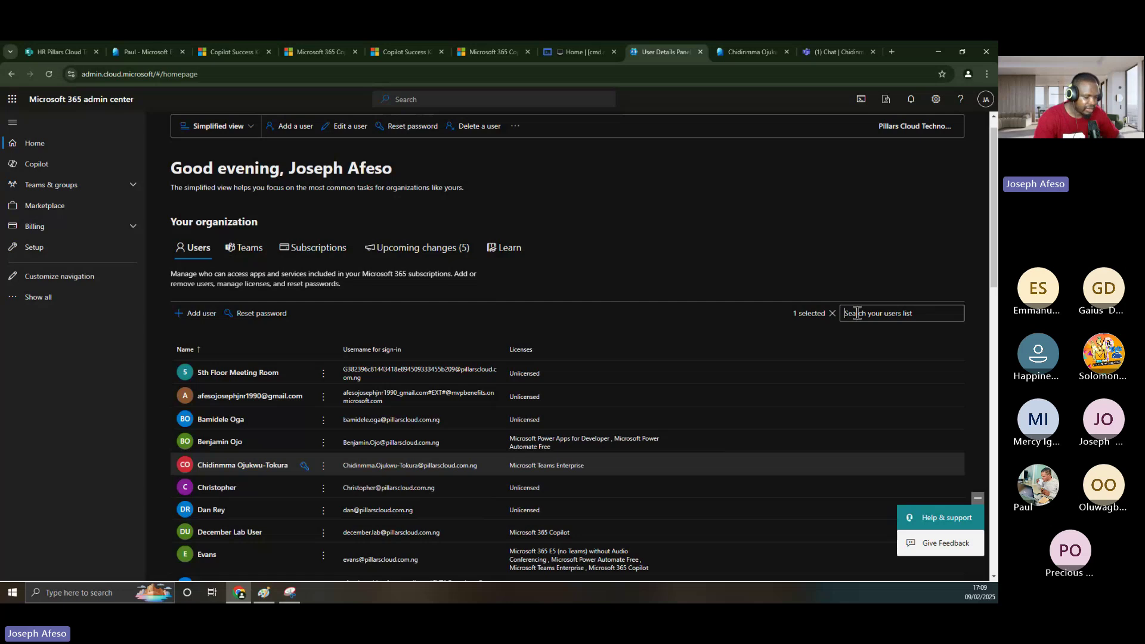
type("gbenga")
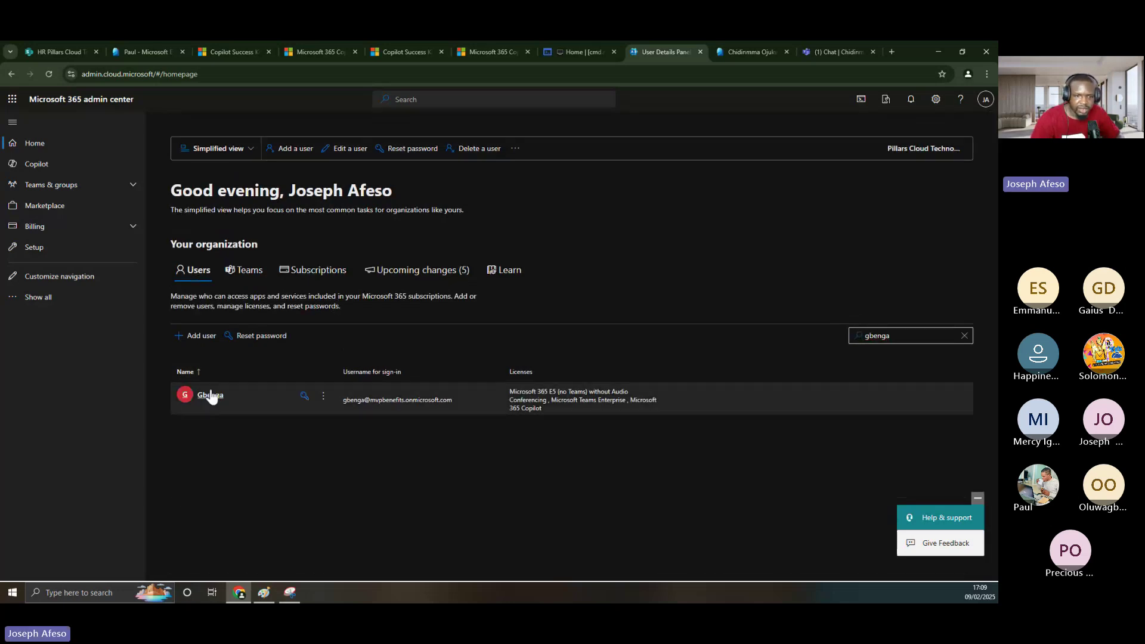
left_click(210, 396)
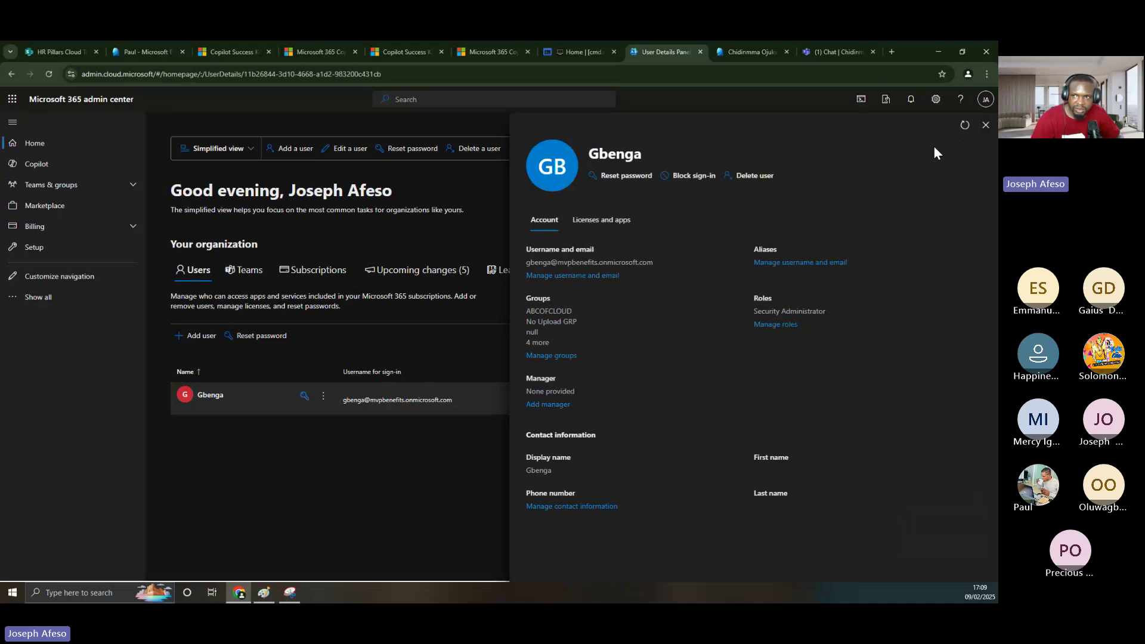
- Close those details and replace the search with a second user, opening their account details
left_click(986, 125)
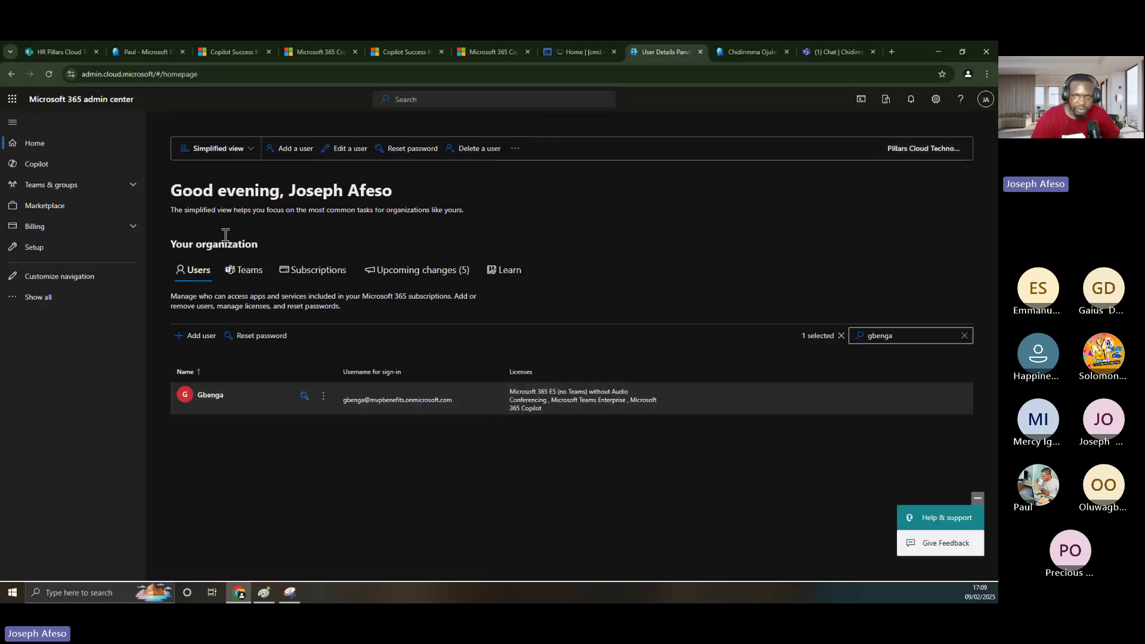
left_click(895, 334)
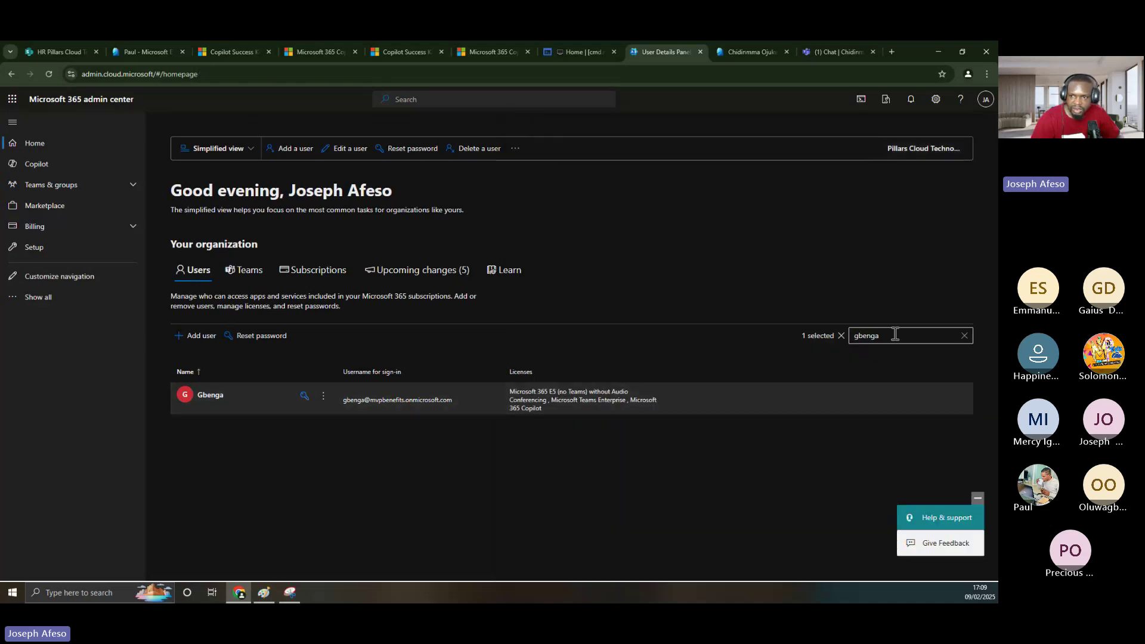
double_click(859, 337)
type("chidin")
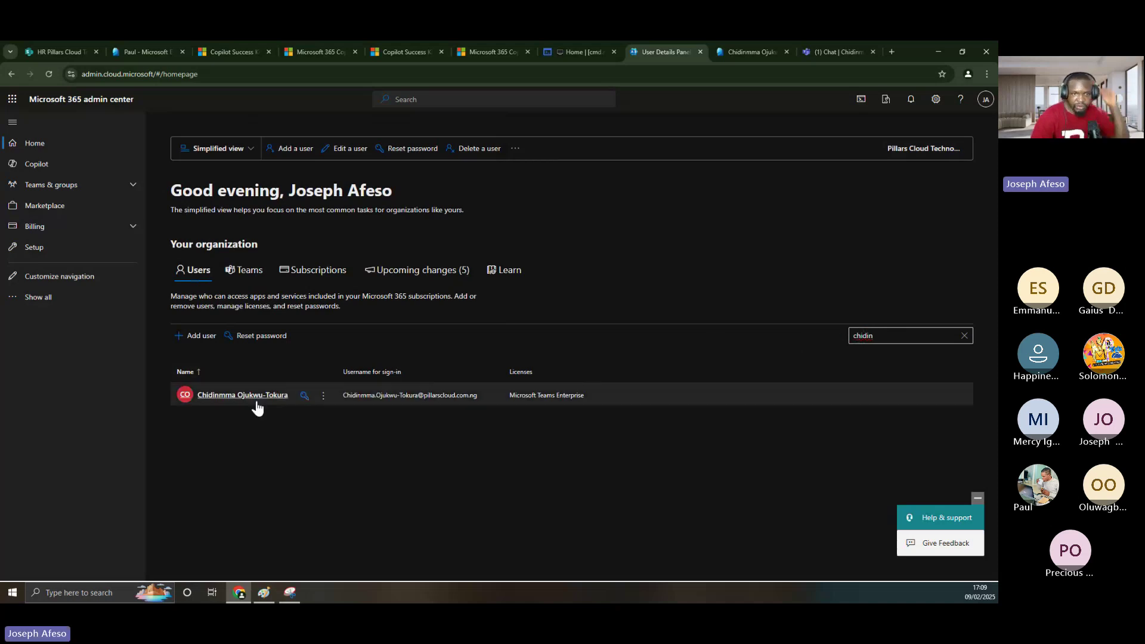
left_click(257, 398)
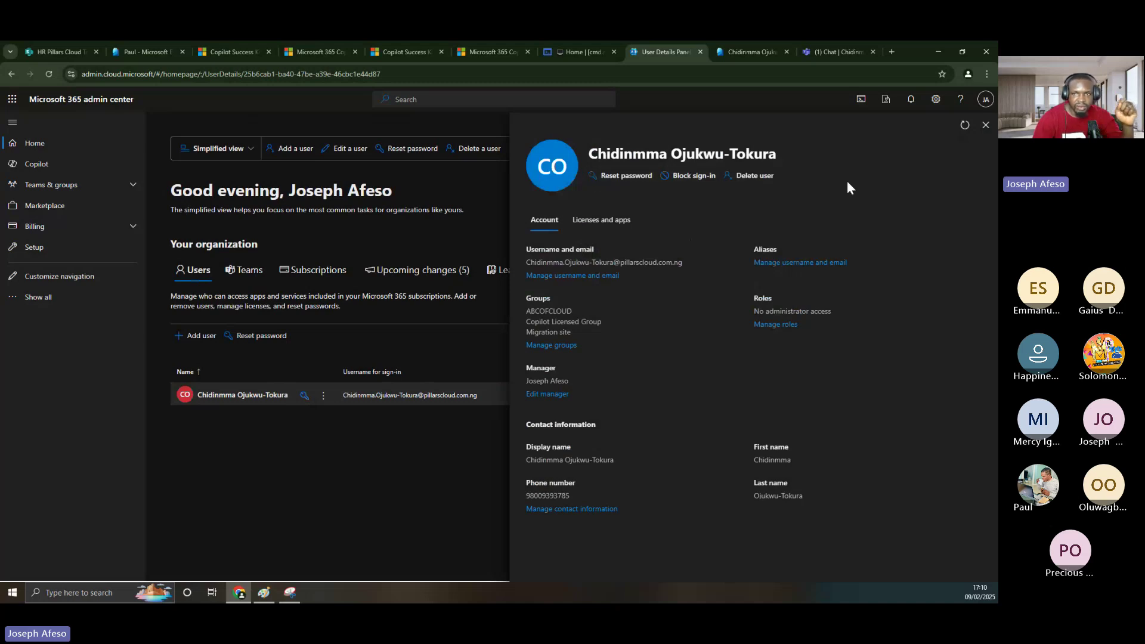
- Tick the Block sign-in option but leave it unsaved, then view the user's Entra contact properties
left_click(688, 177)
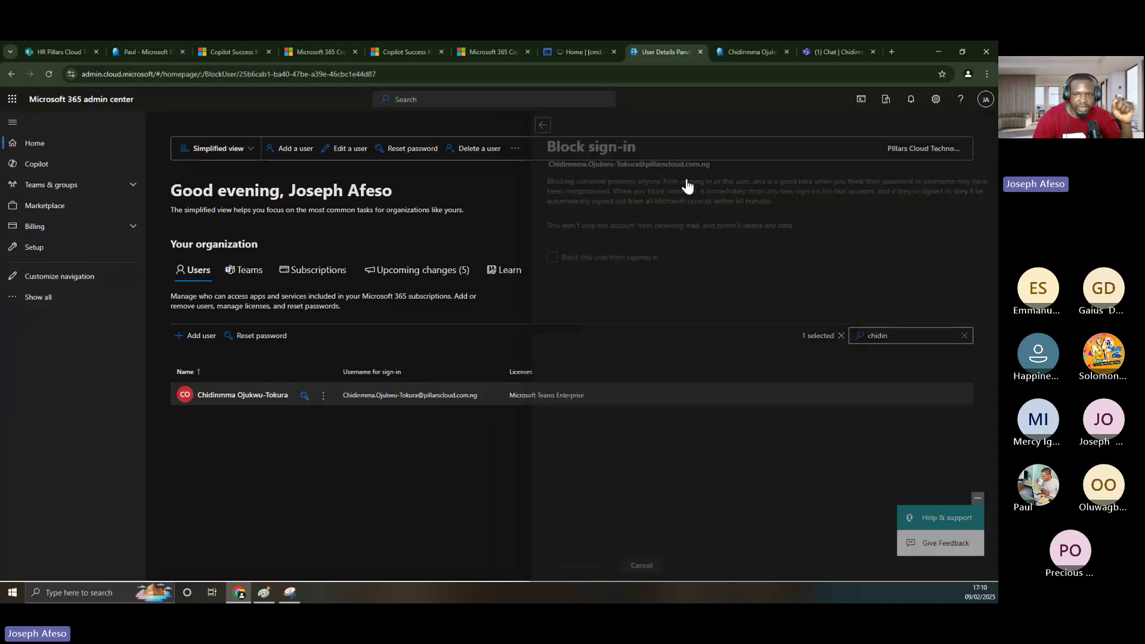
left_click(544, 256)
left_click(543, 257)
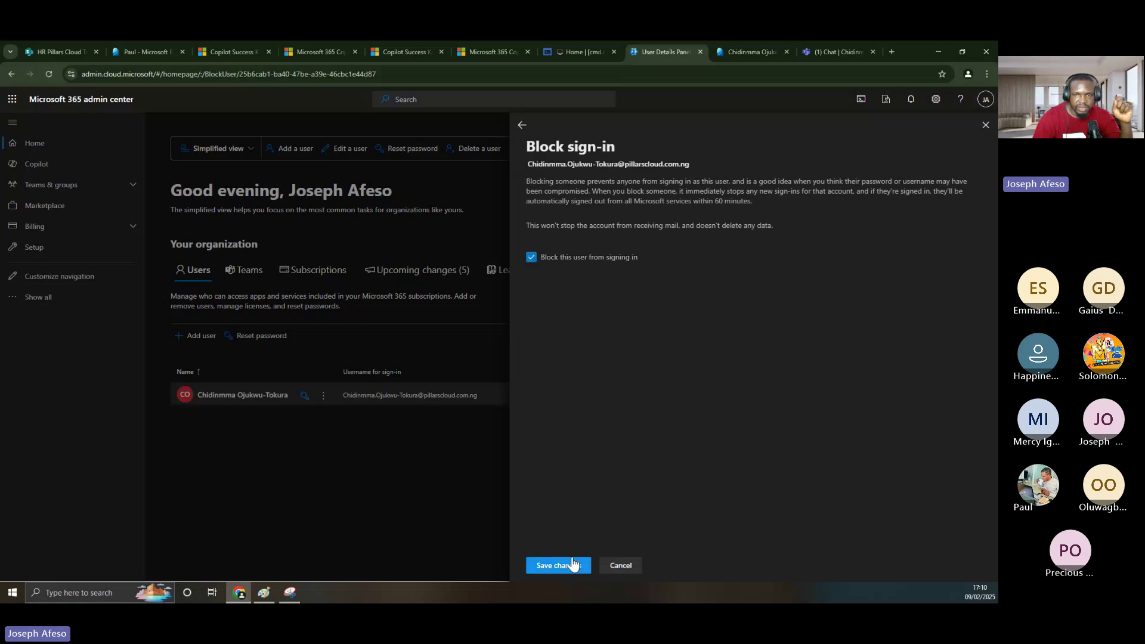
left_click(522, 126)
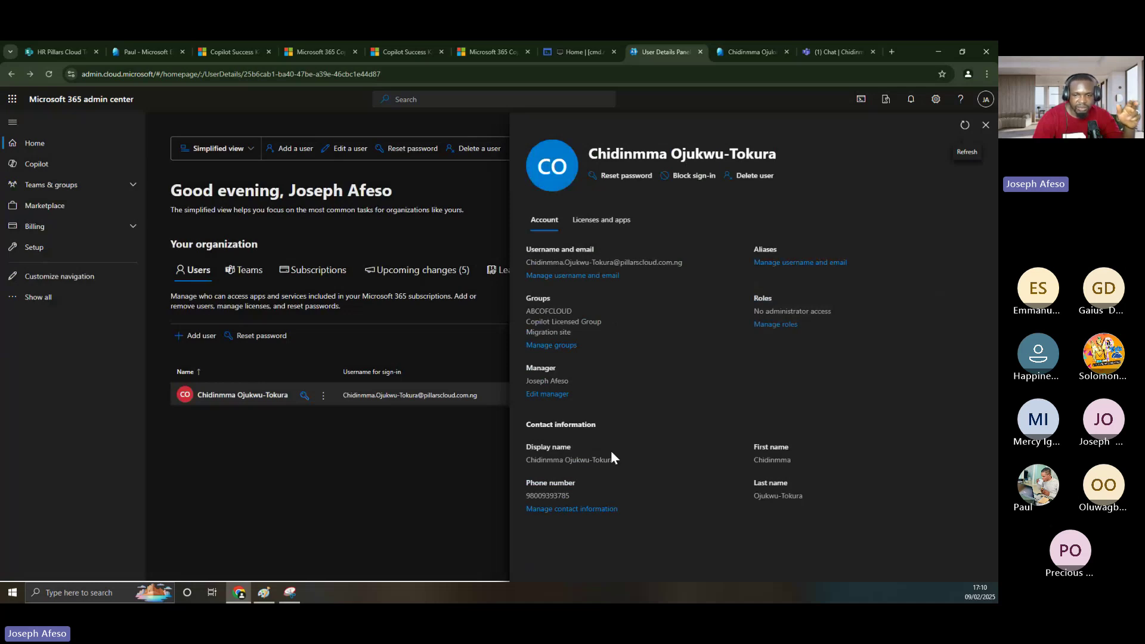
left_click(749, 49)
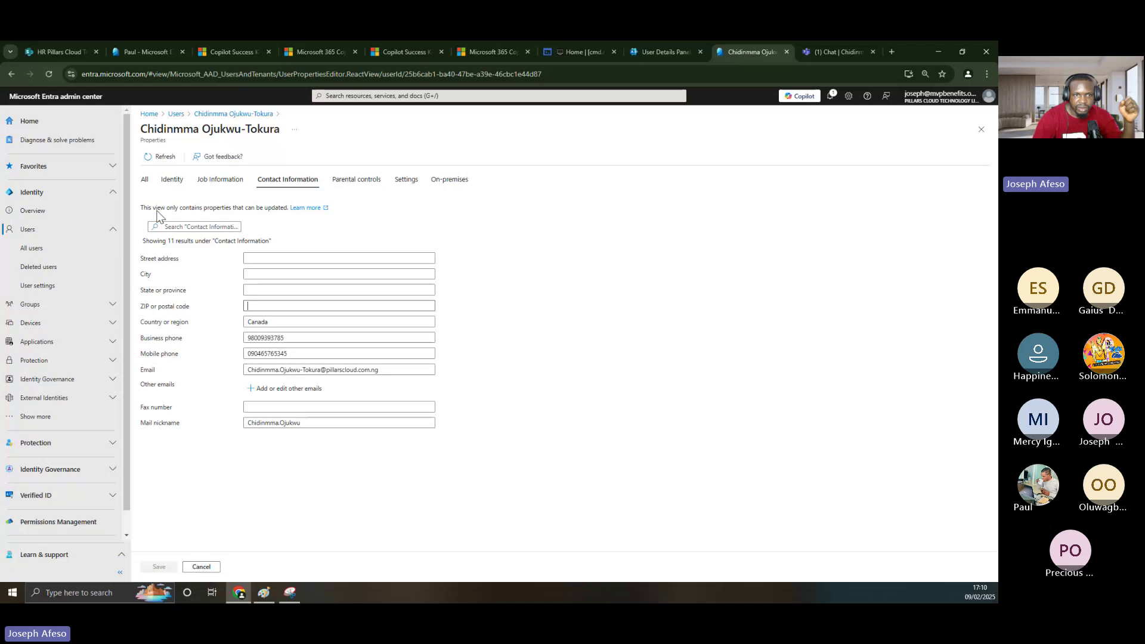
- Review all of the user's editable properties and close the editor without changes
left_click(145, 182)
scroll(223, 301, "down", 4)
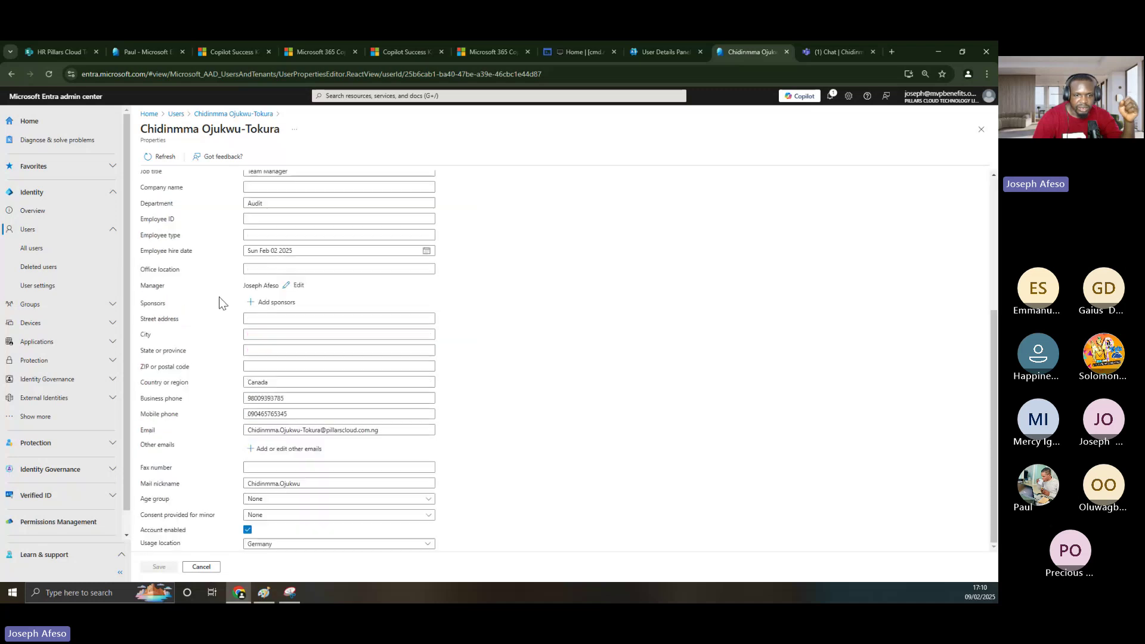
left_click(201, 567)
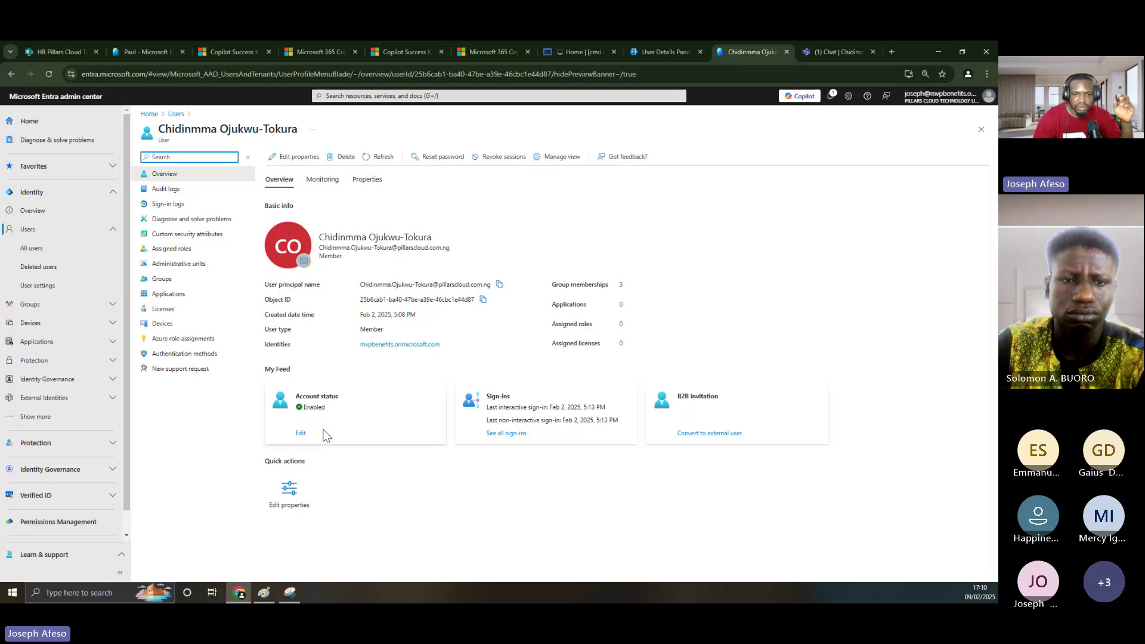
- Disable the account by turning off Account enabled and saving
left_click(301, 434)
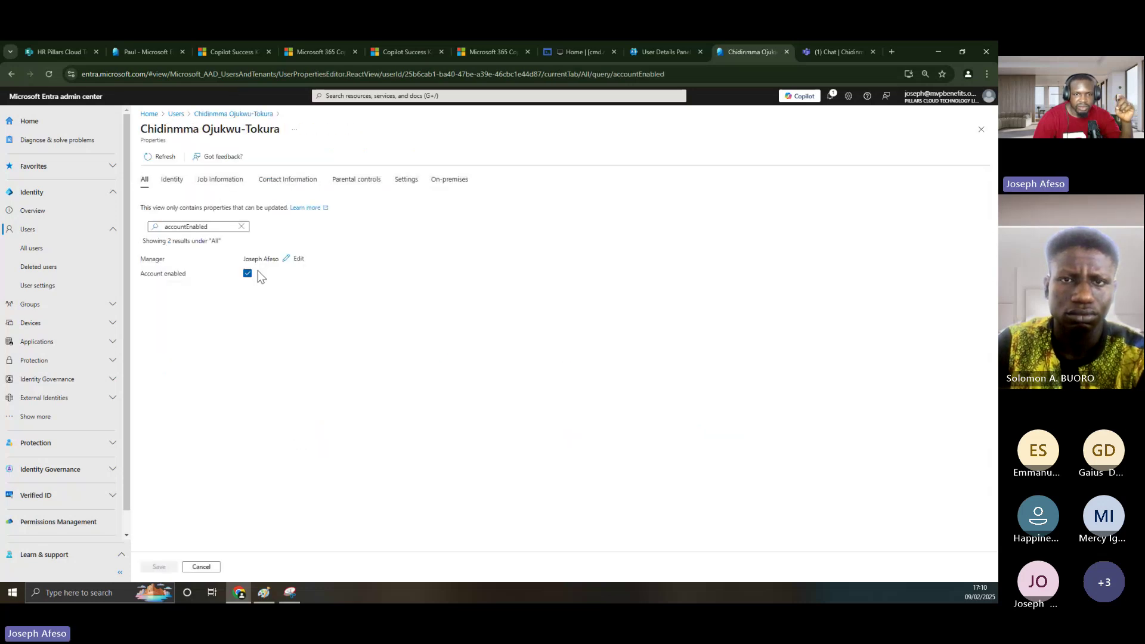
left_click(247, 274)
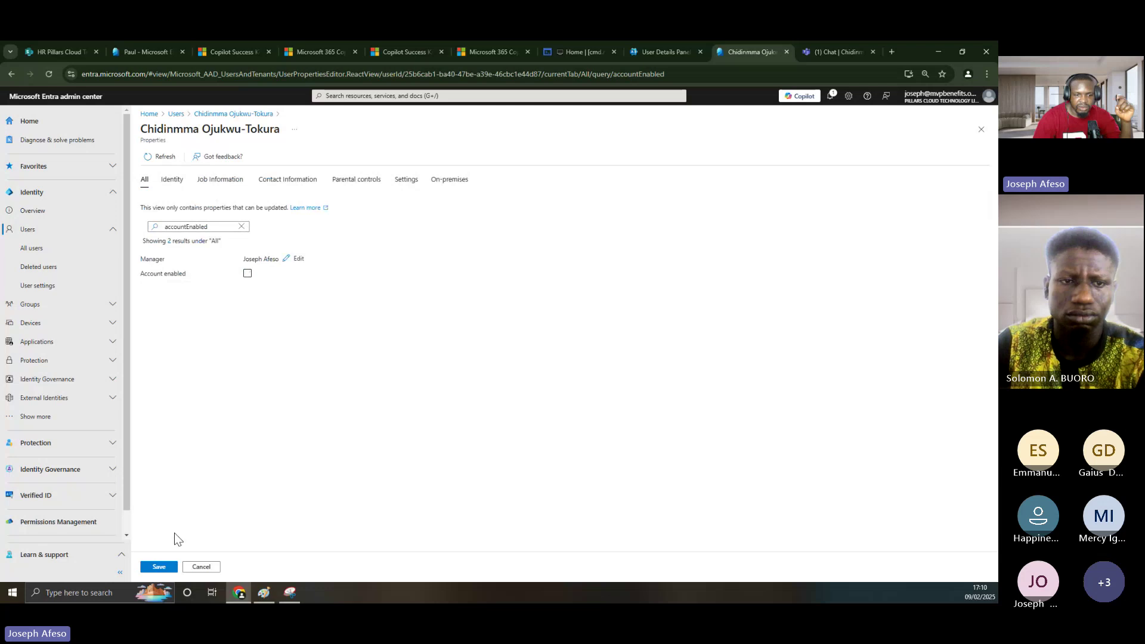
left_click(159, 567)
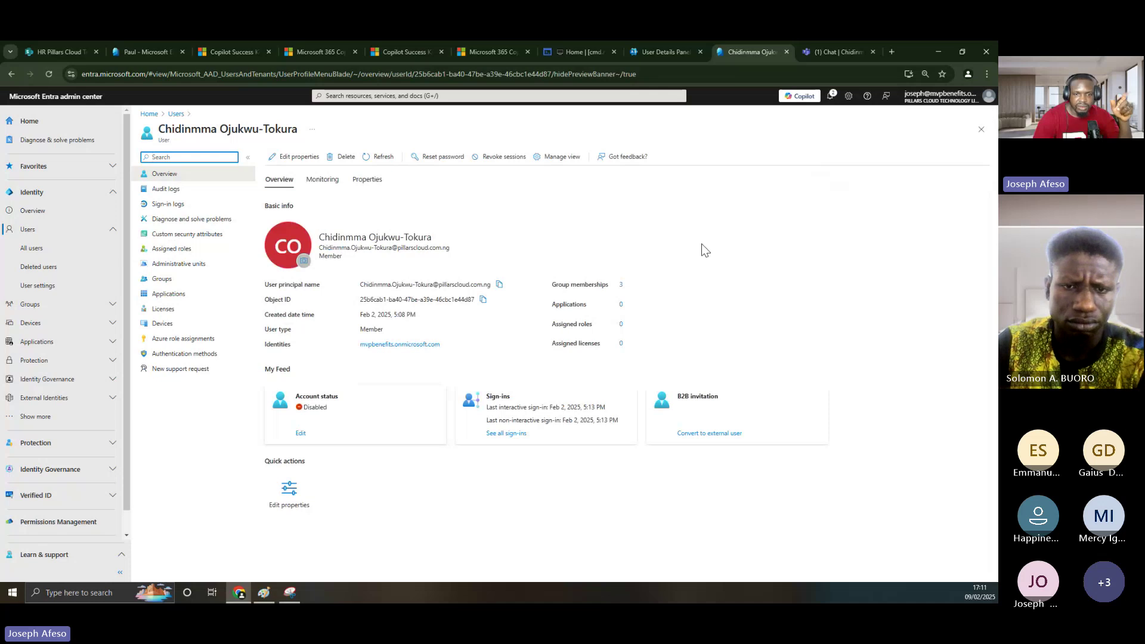
- Re-enable the account and return to the Microsoft 365 user details
left_click(300, 434)
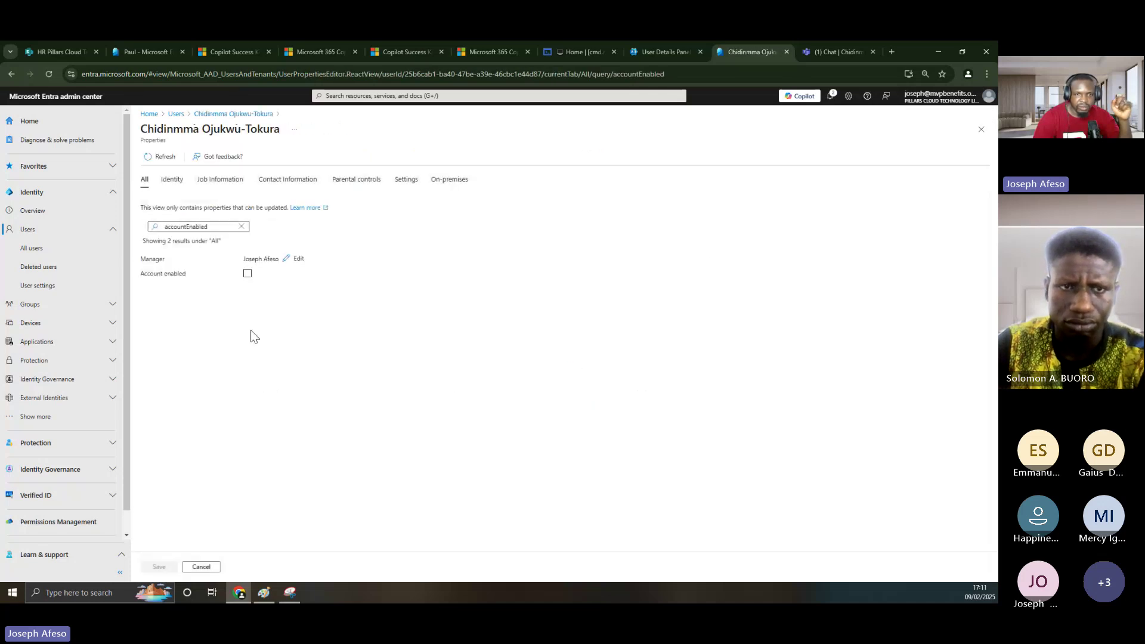
left_click(246, 274)
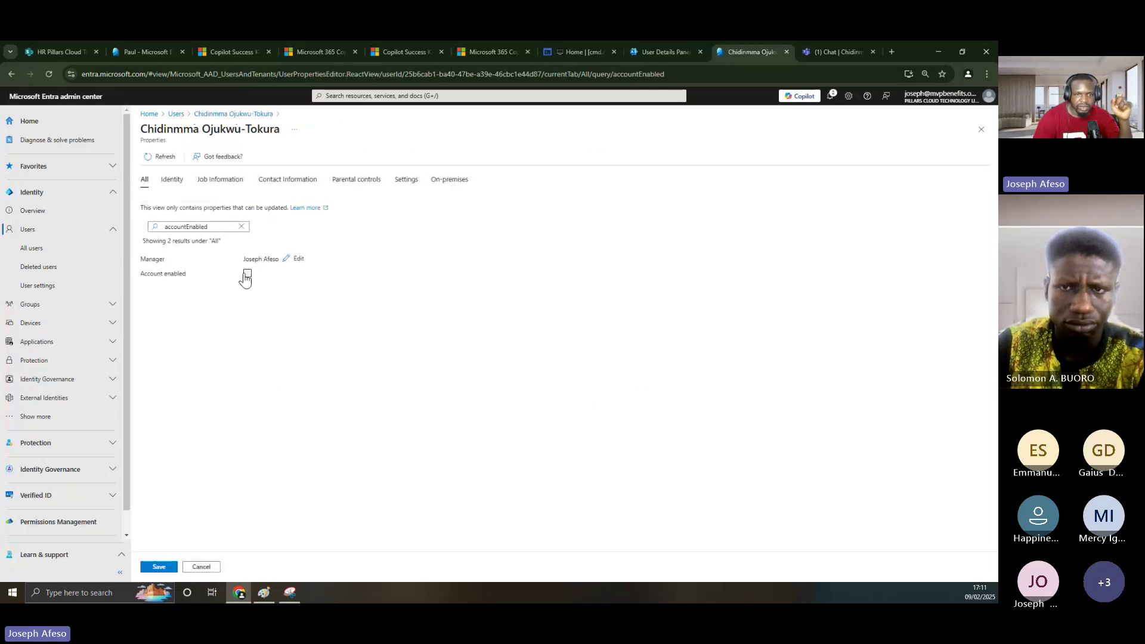
left_click(159, 568)
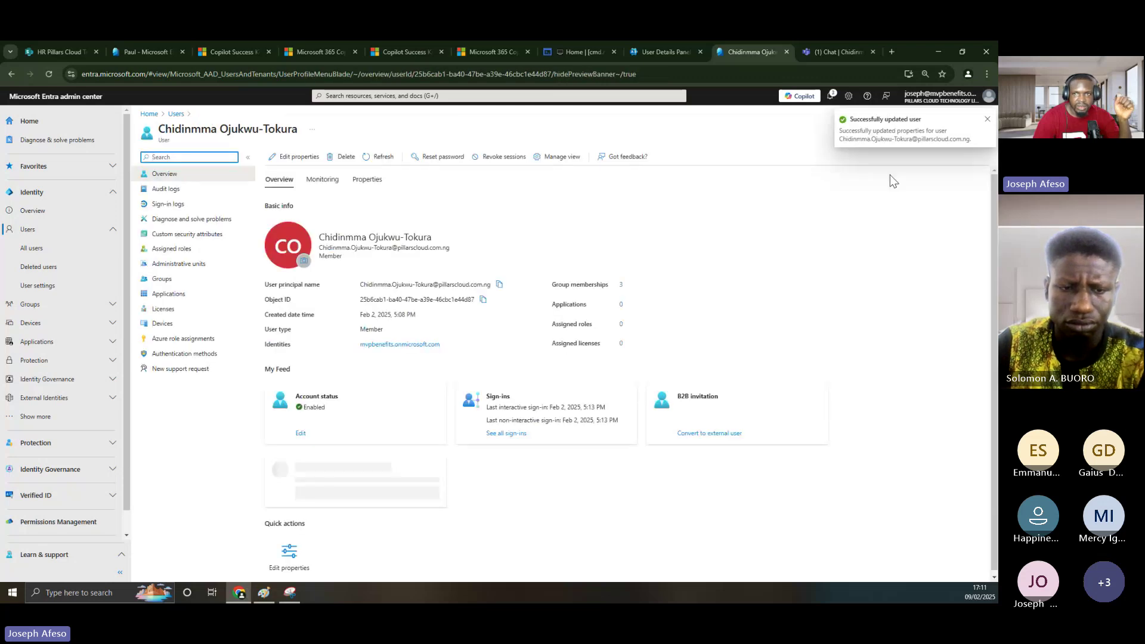
left_click(668, 52)
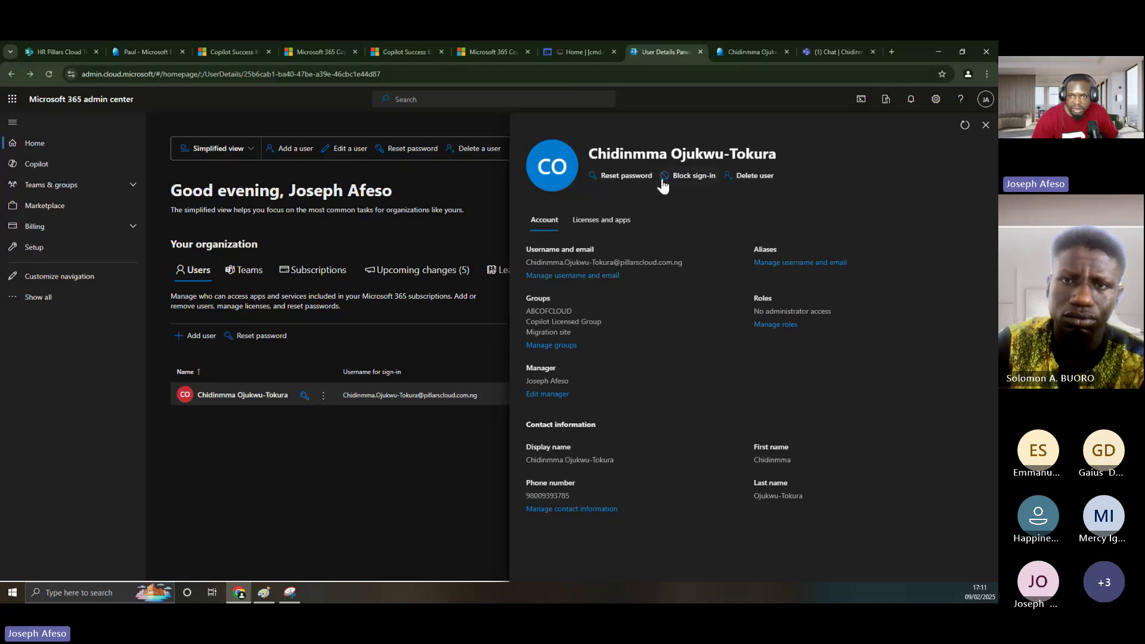
- Read the Block sign-in guidance on new sign-ins and the 60-minute sign-out delay
left_click(692, 177)
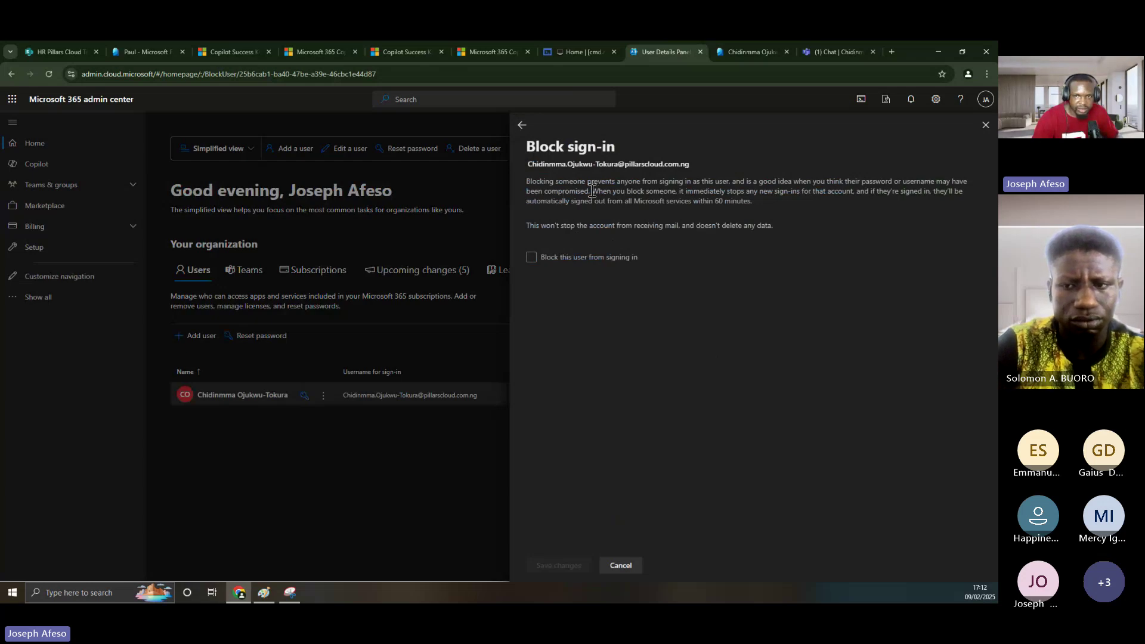
left_click_drag(591, 191, 536, 179)
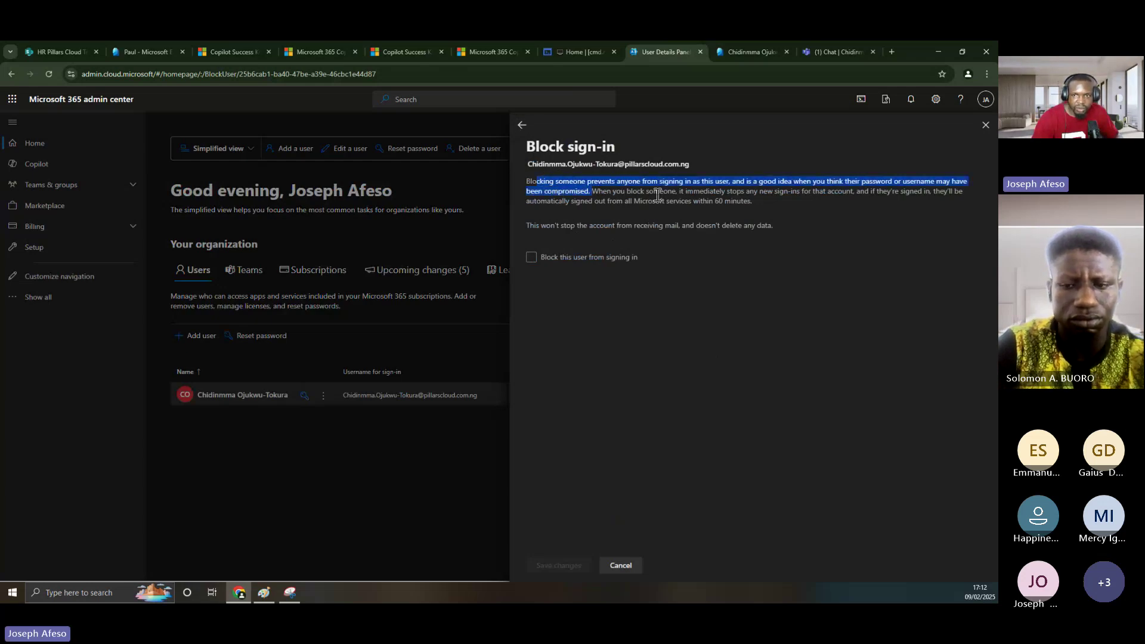
left_click(762, 196)
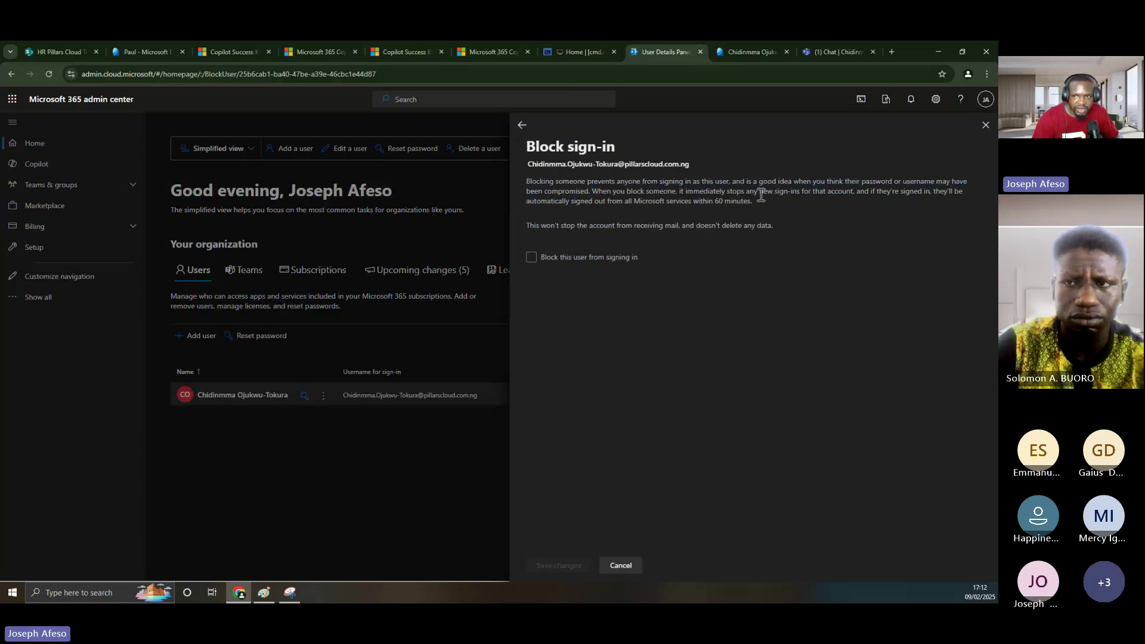
left_click_drag(762, 196, 801, 196)
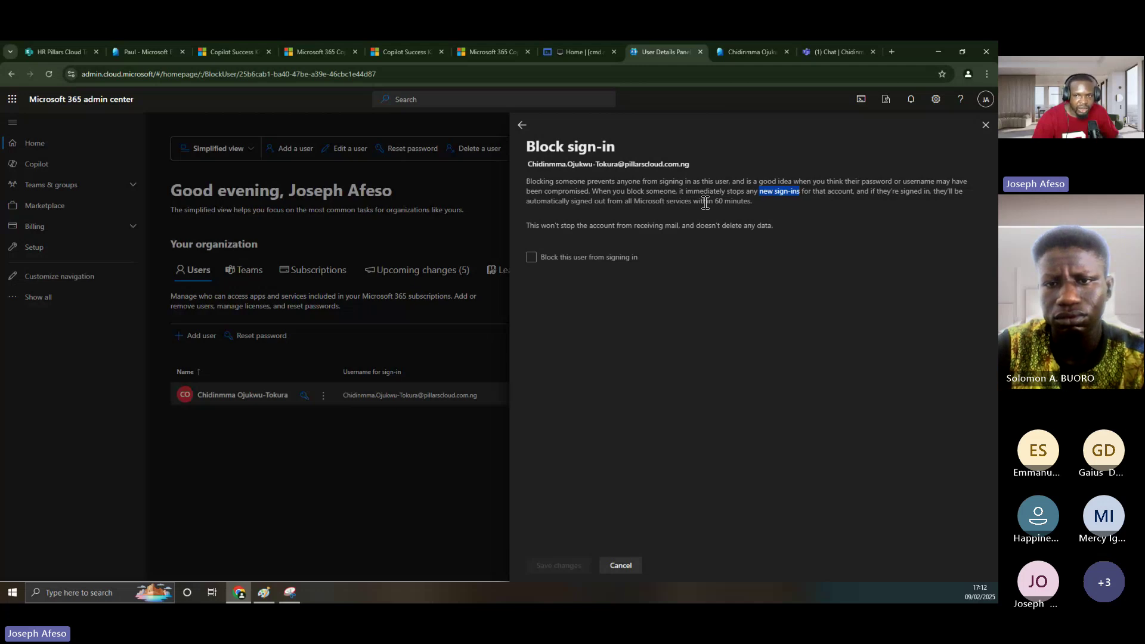
left_click_drag(753, 201, 708, 201)
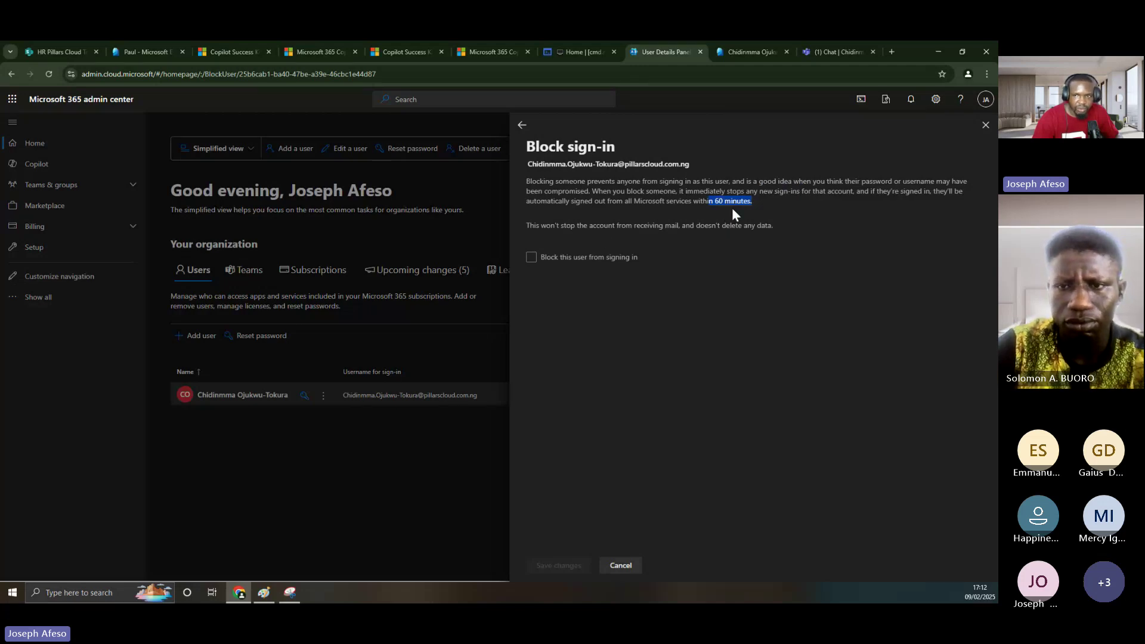
left_click_drag(753, 201, 715, 204)
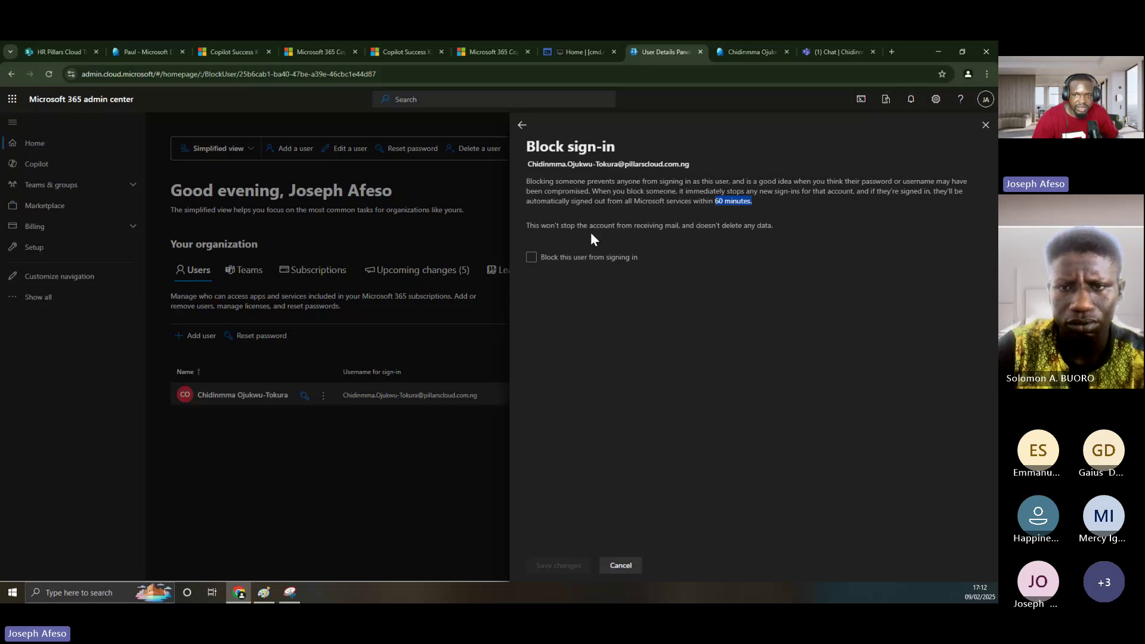
- Block the user from signing in, save, and move to their Entra profile
left_click(541, 253)
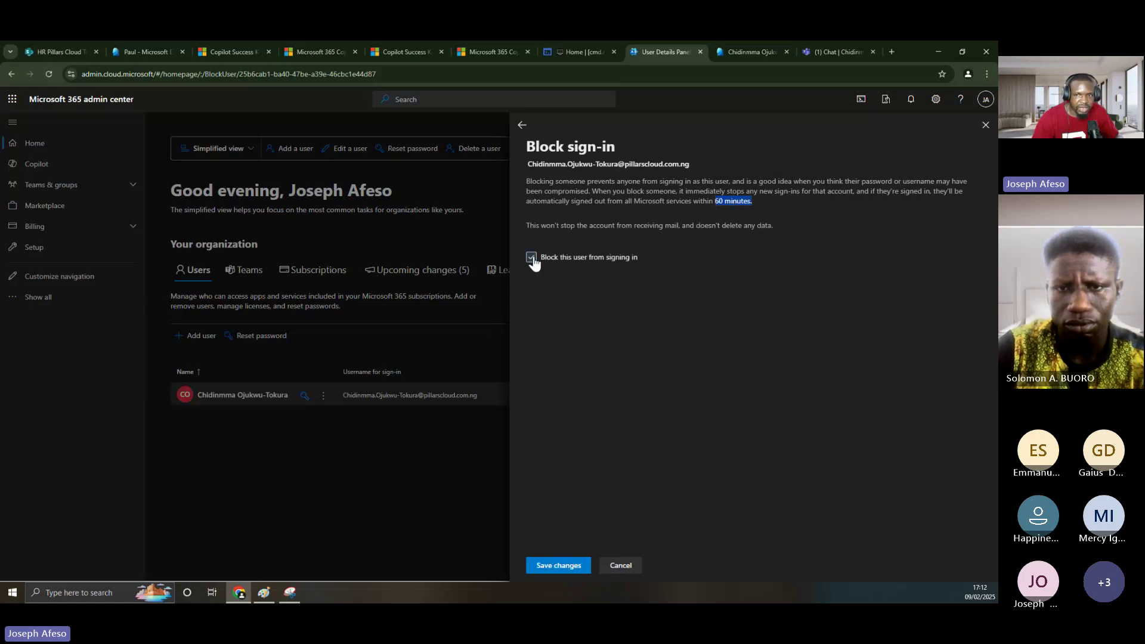
left_click(553, 565)
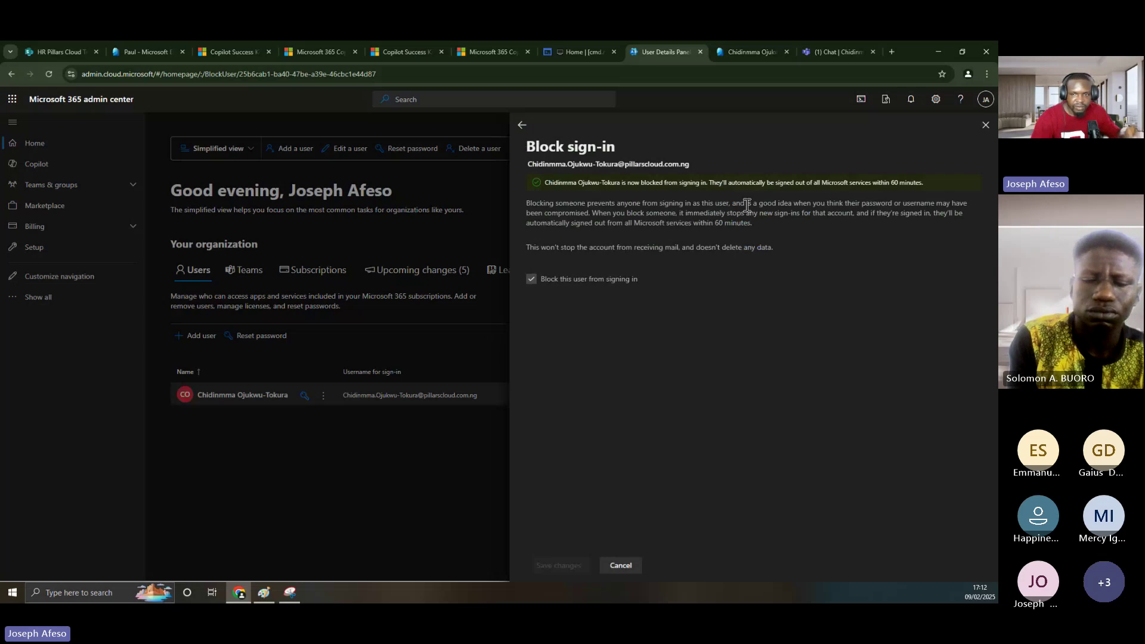
left_click(986, 126)
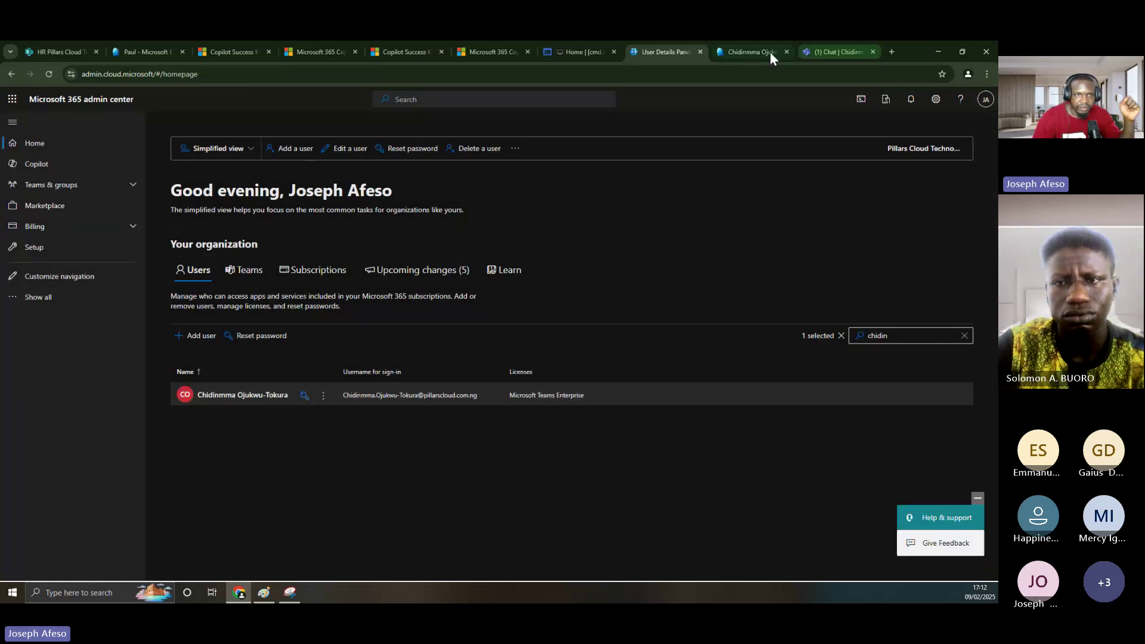
left_click(760, 52)
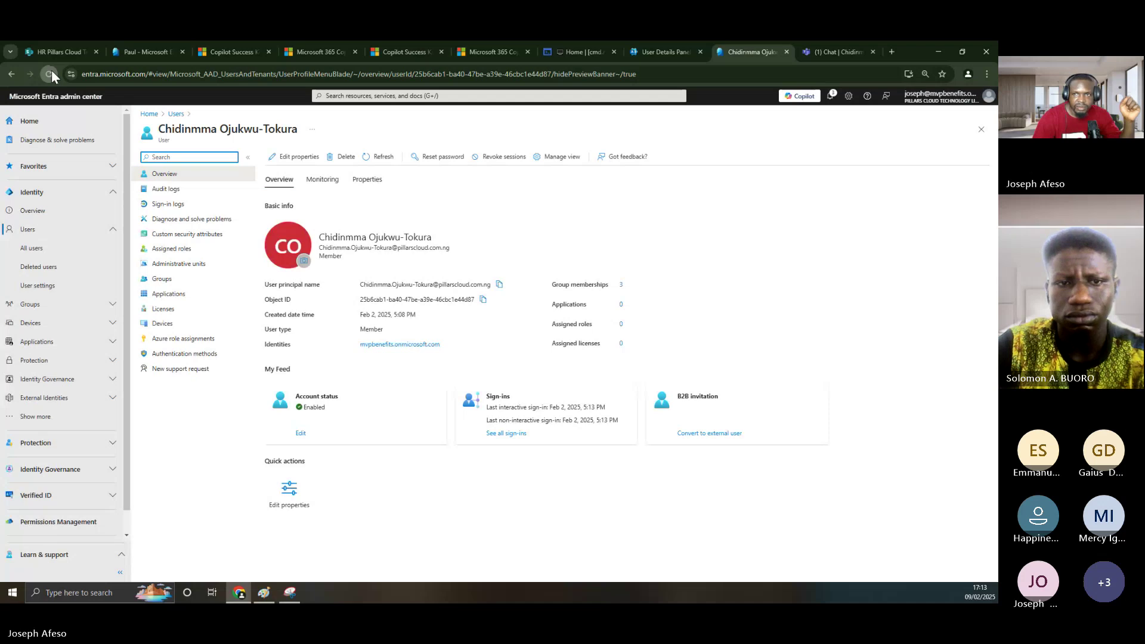
- Reload the Entra profile to confirm the account status reads Disabled, then go Home
left_click(52, 71)
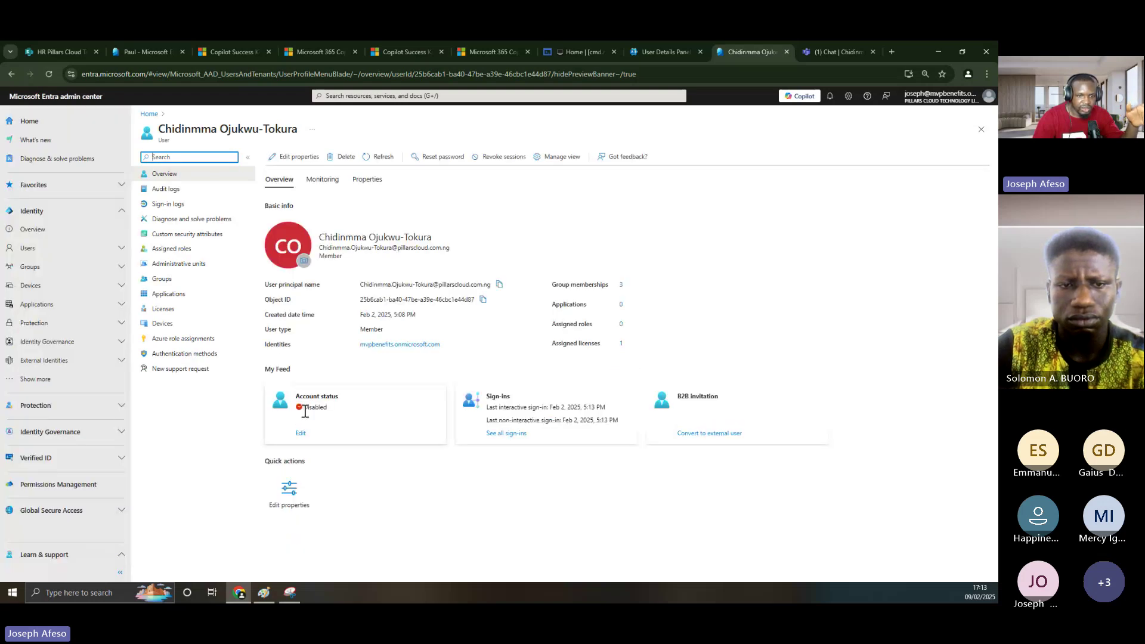
left_click(304, 407)
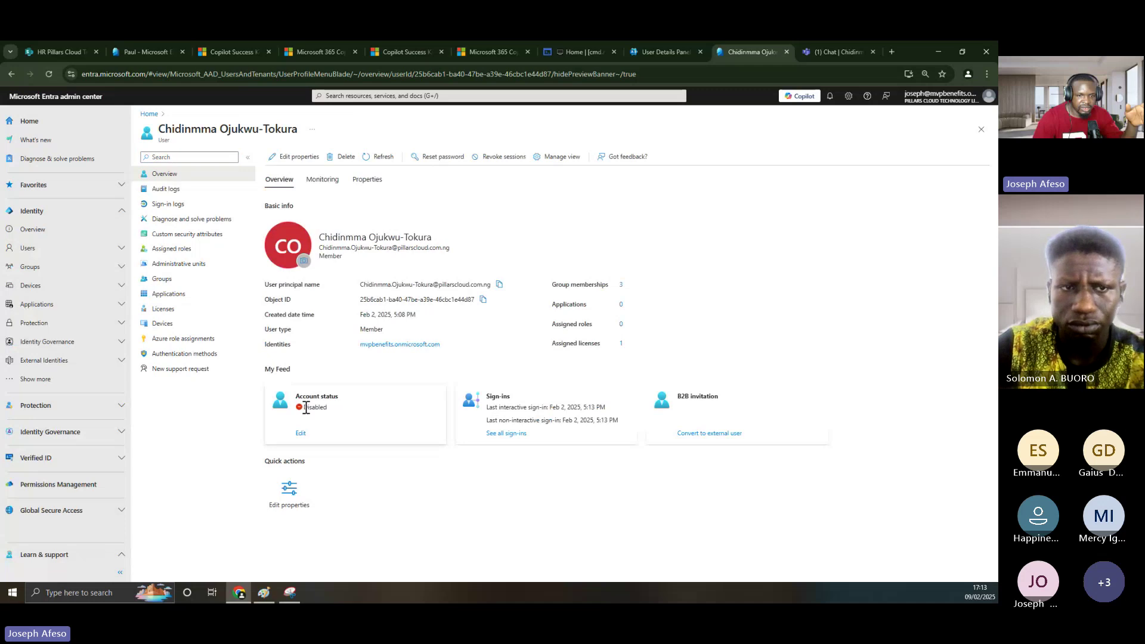
double_click(306, 407)
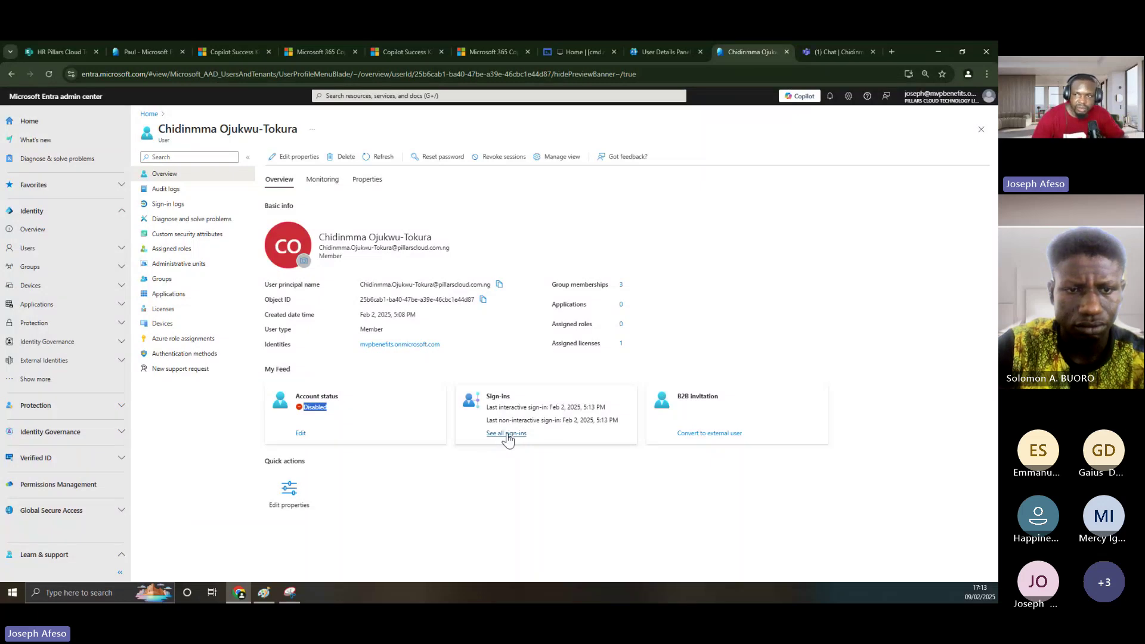
left_click(981, 129)
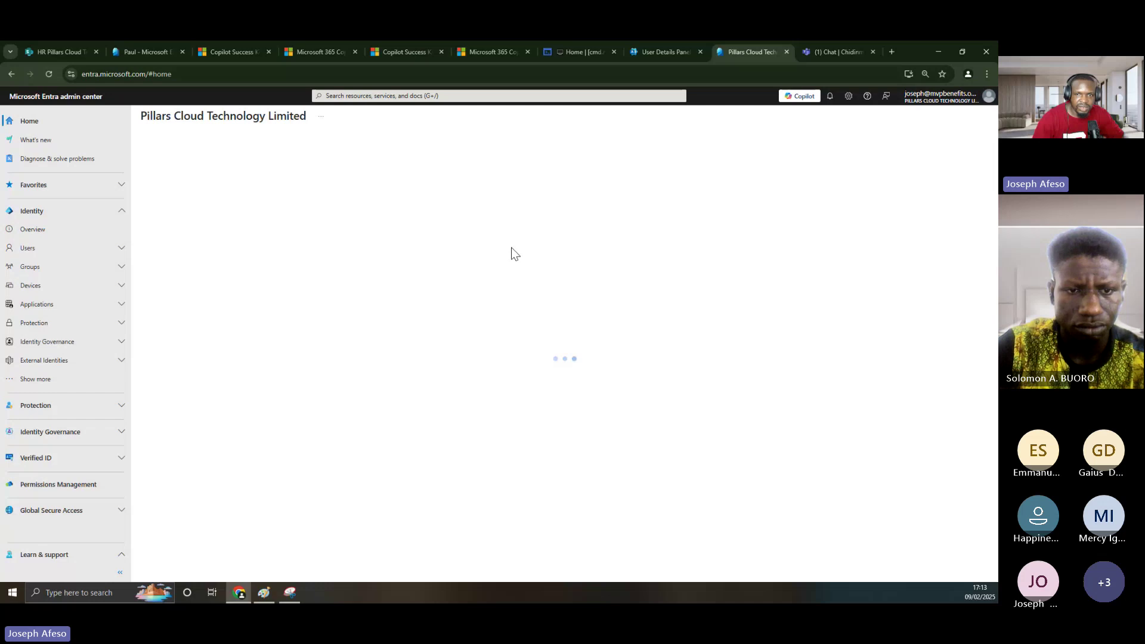
- Search All users for another user, open and reload their profile, then view their sign-ins
left_click(36, 248)
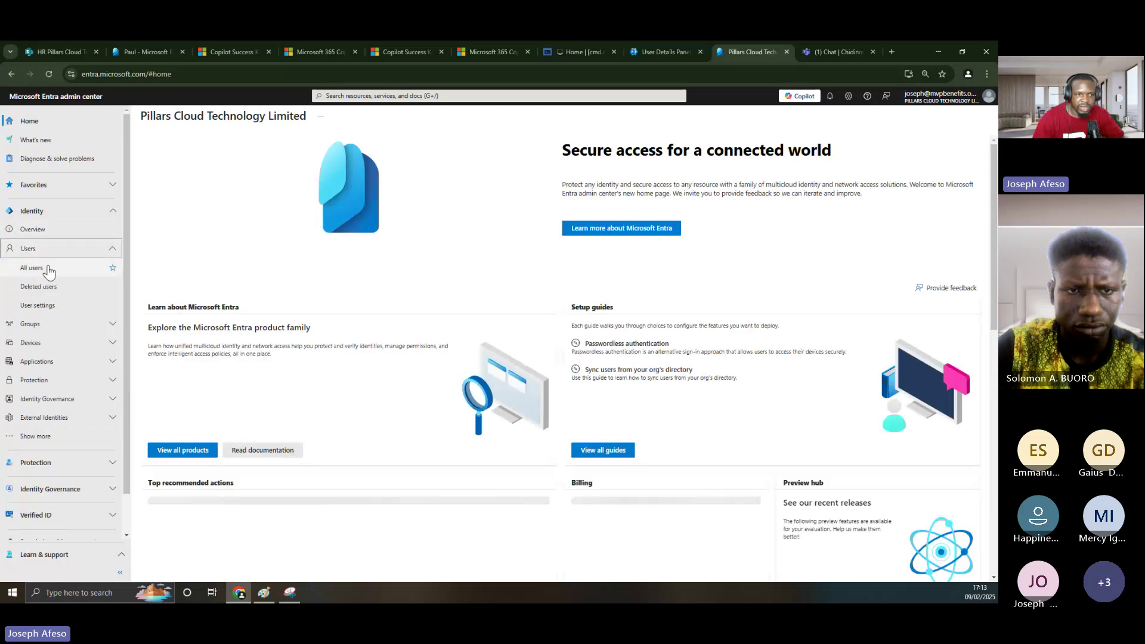
left_click(49, 270)
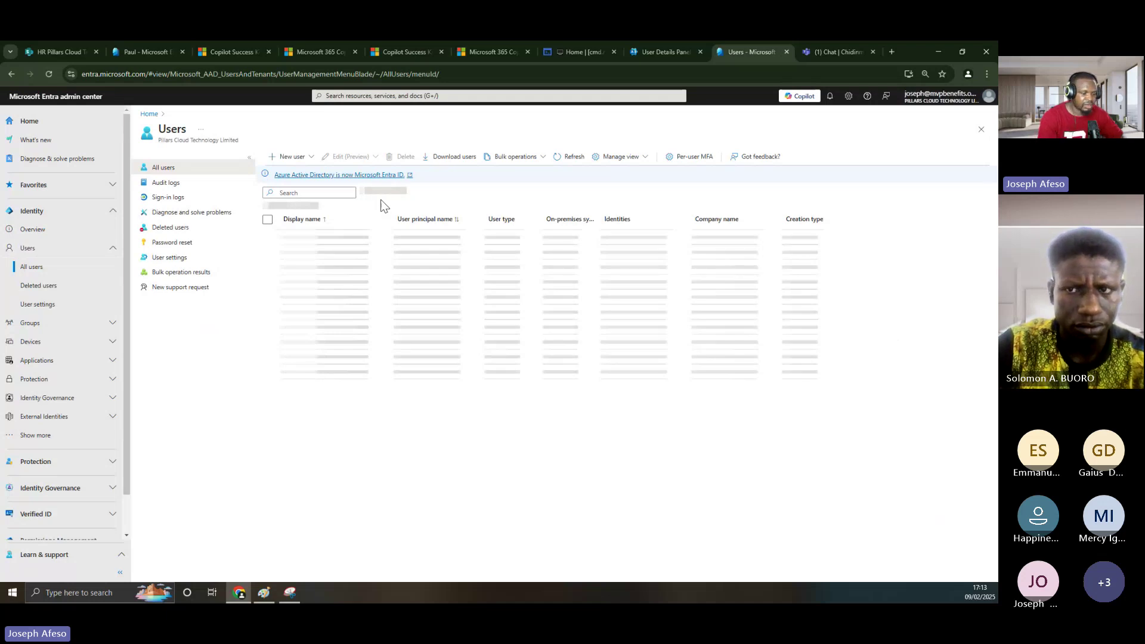
left_click(322, 192)
type("paul")
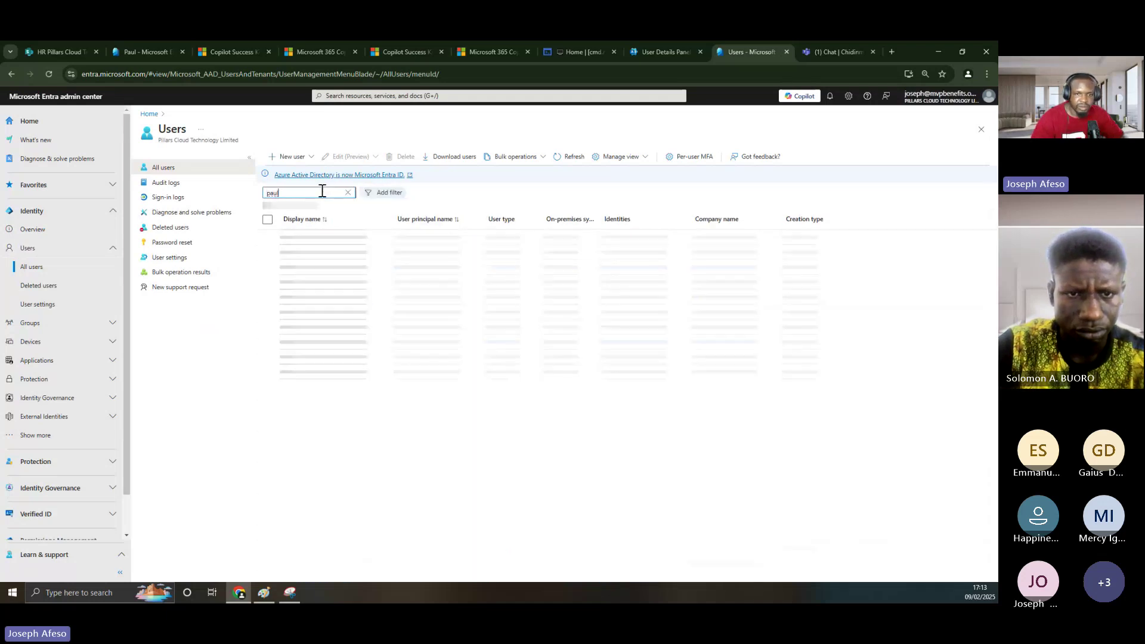
left_click(301, 239)
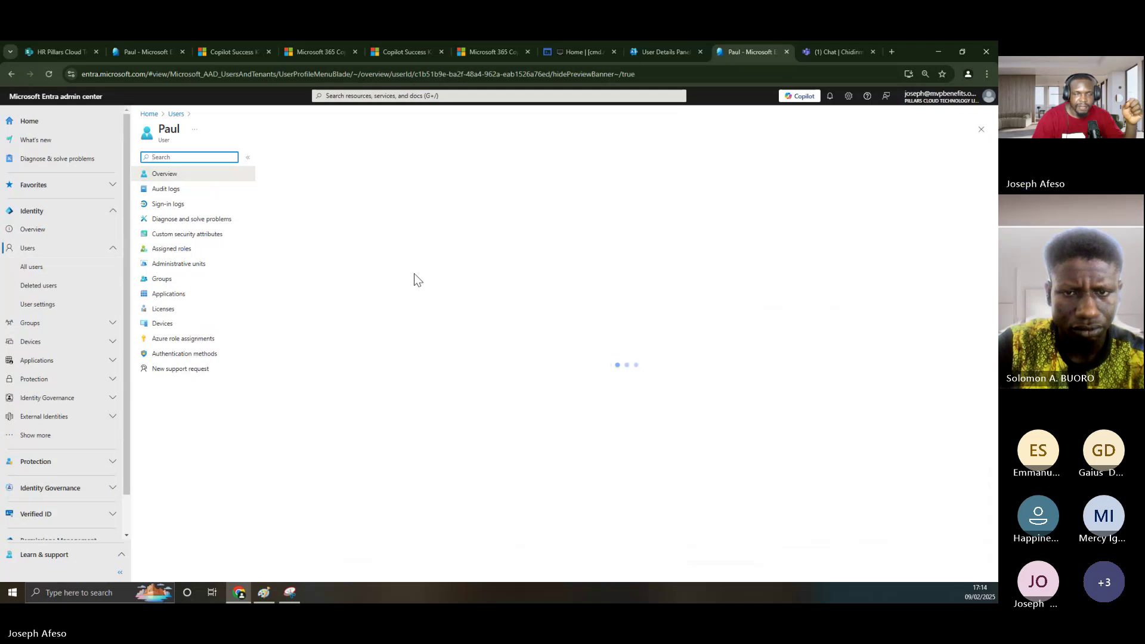
left_click(48, 74)
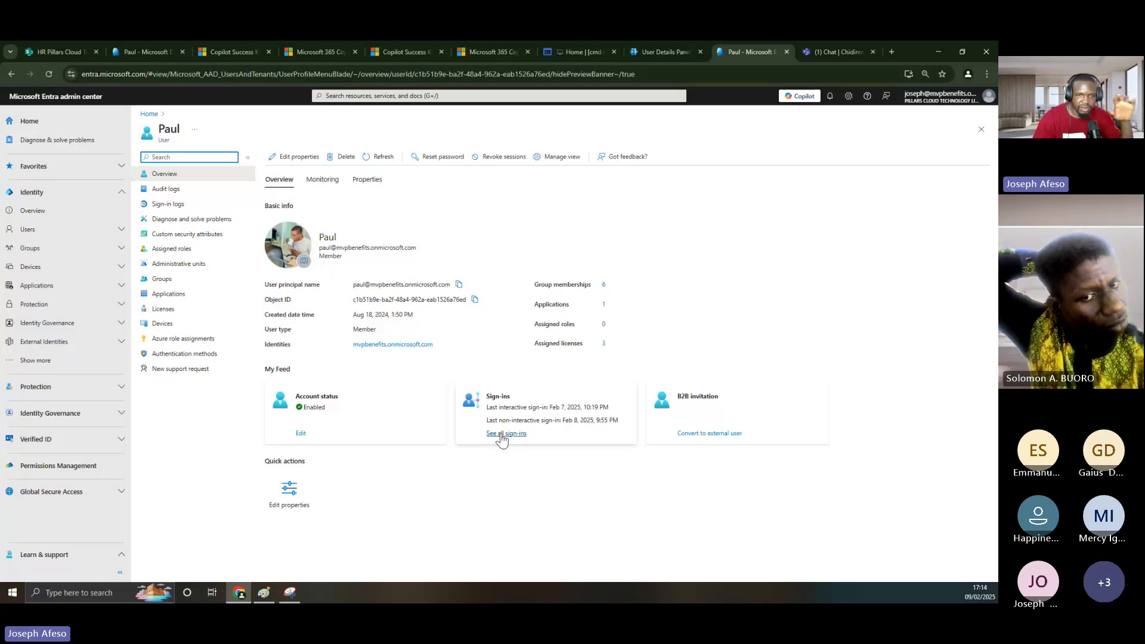
left_click(501, 435)
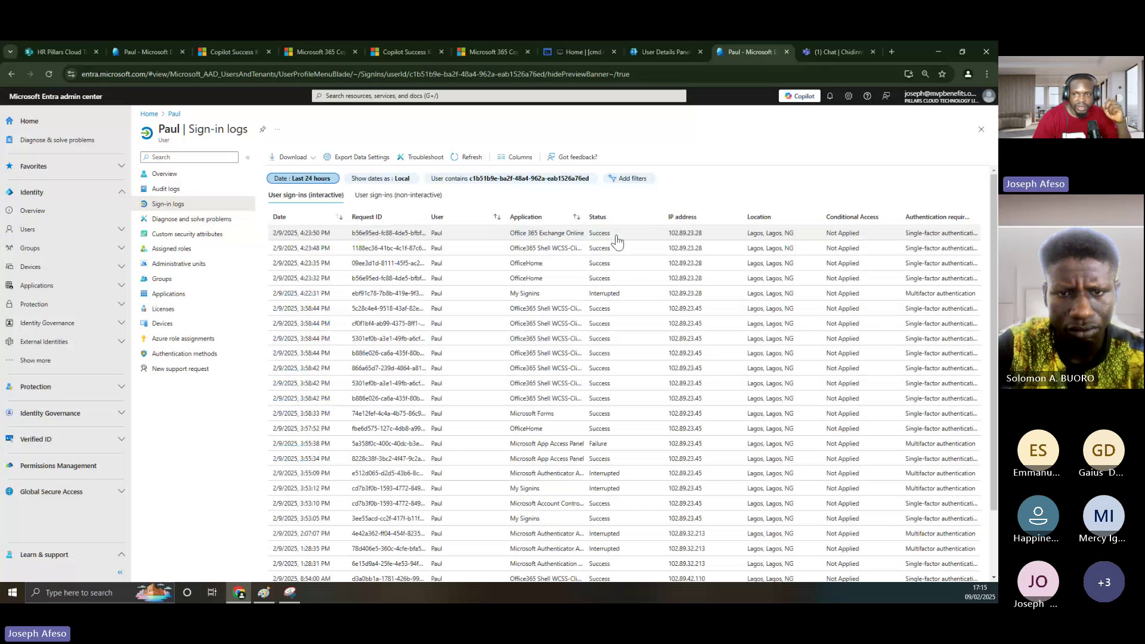
- Scroll through the last-24-hour sign-in log showing successes, interruptions and one failure
scroll(753, 361, "down", 2)
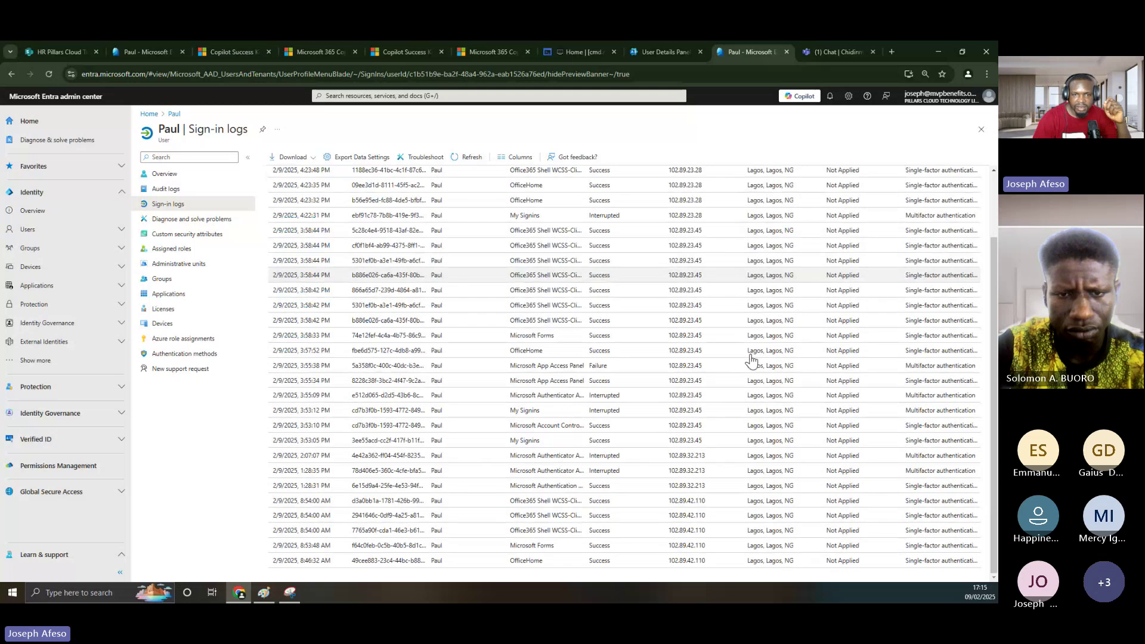
scroll(753, 361, "up", 2)
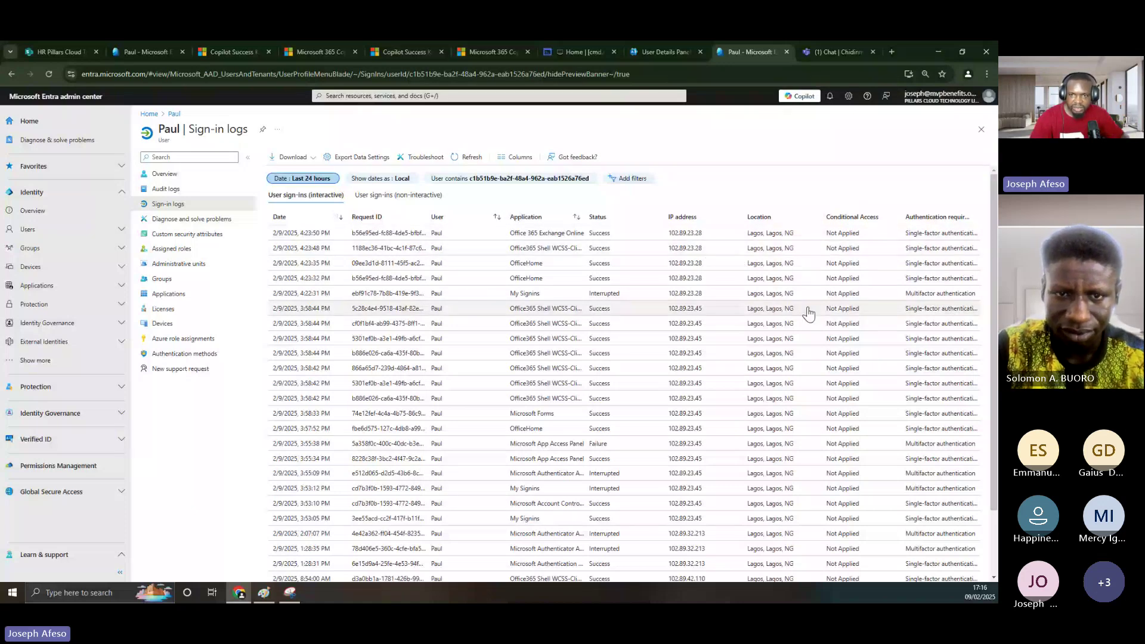
scroll(809, 312, "down", 2)
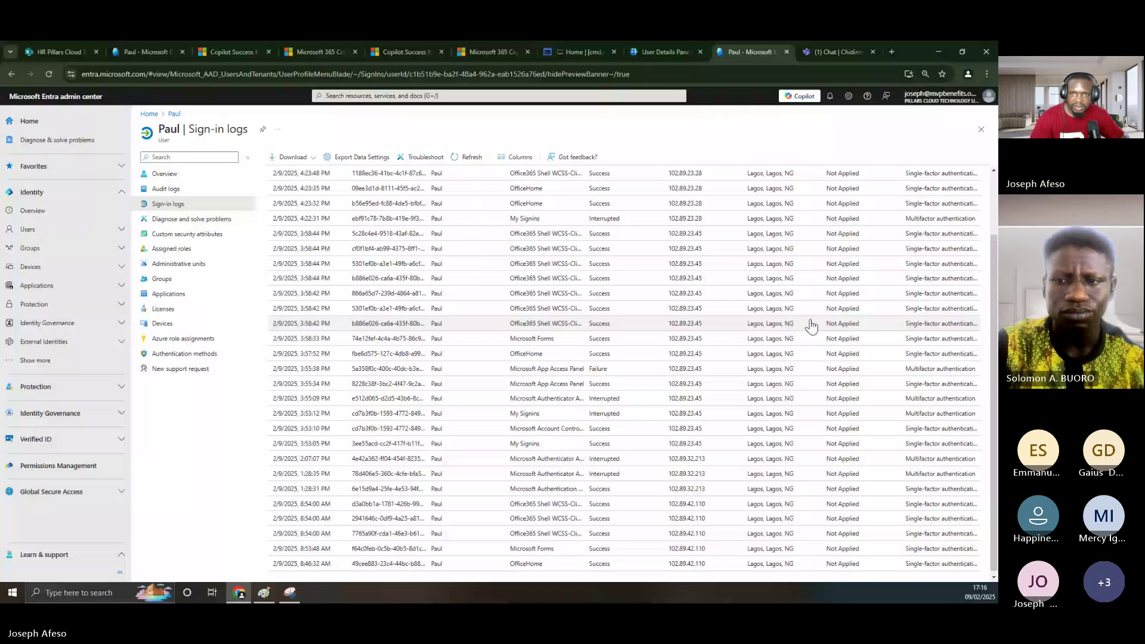
- From Home, search All users for a third user and open their profile overview
left_click(981, 130)
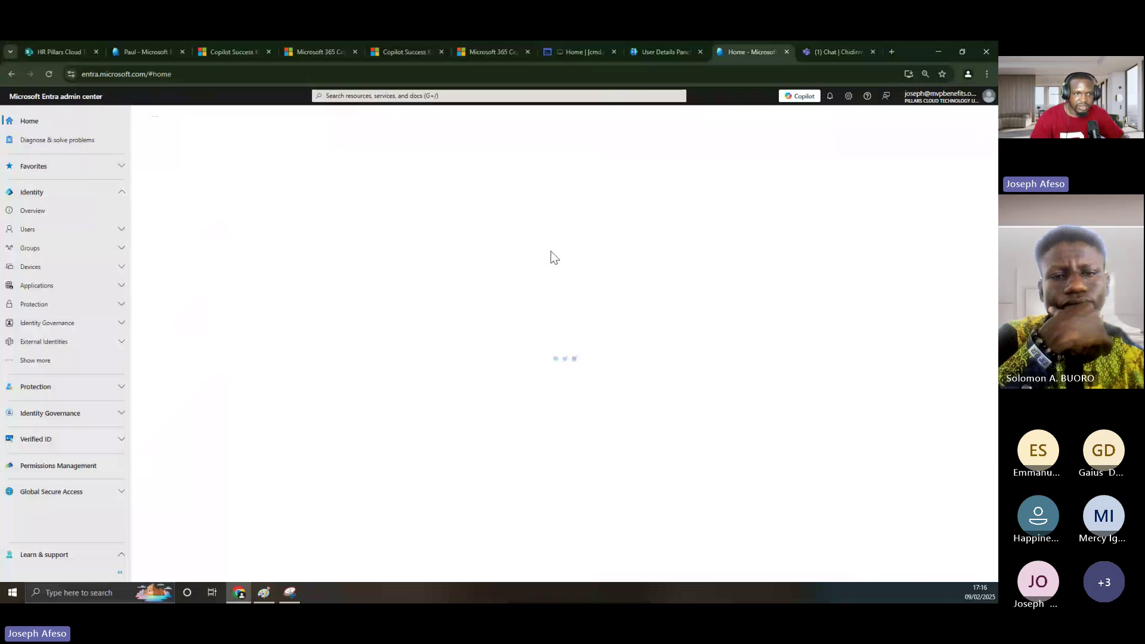
left_click(45, 232)
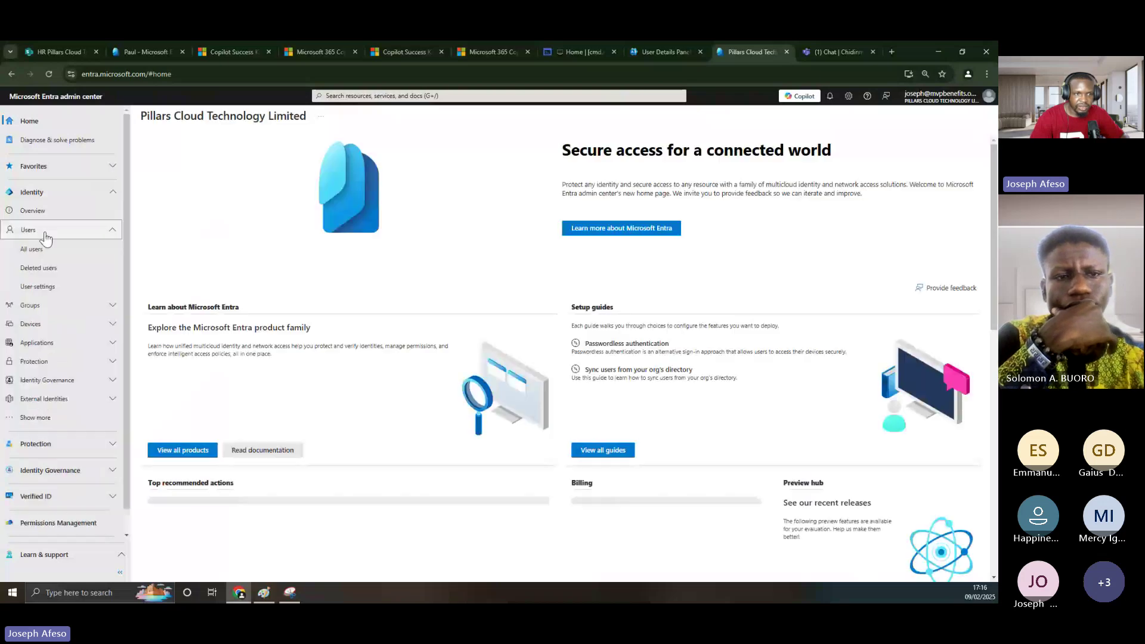
left_click(35, 249)
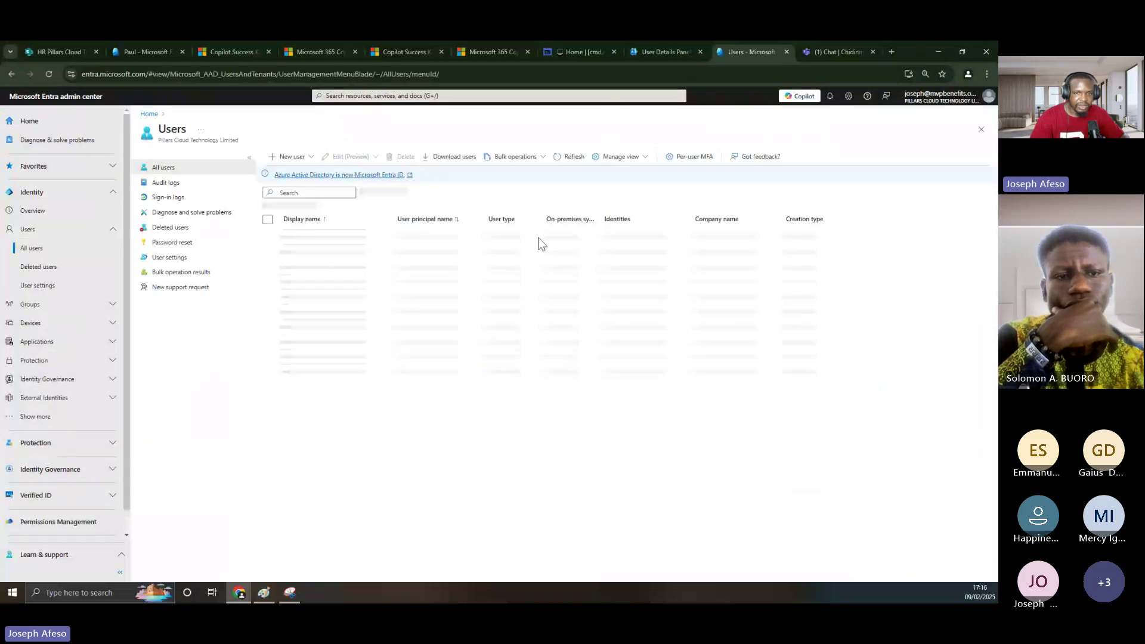
left_click(330, 194)
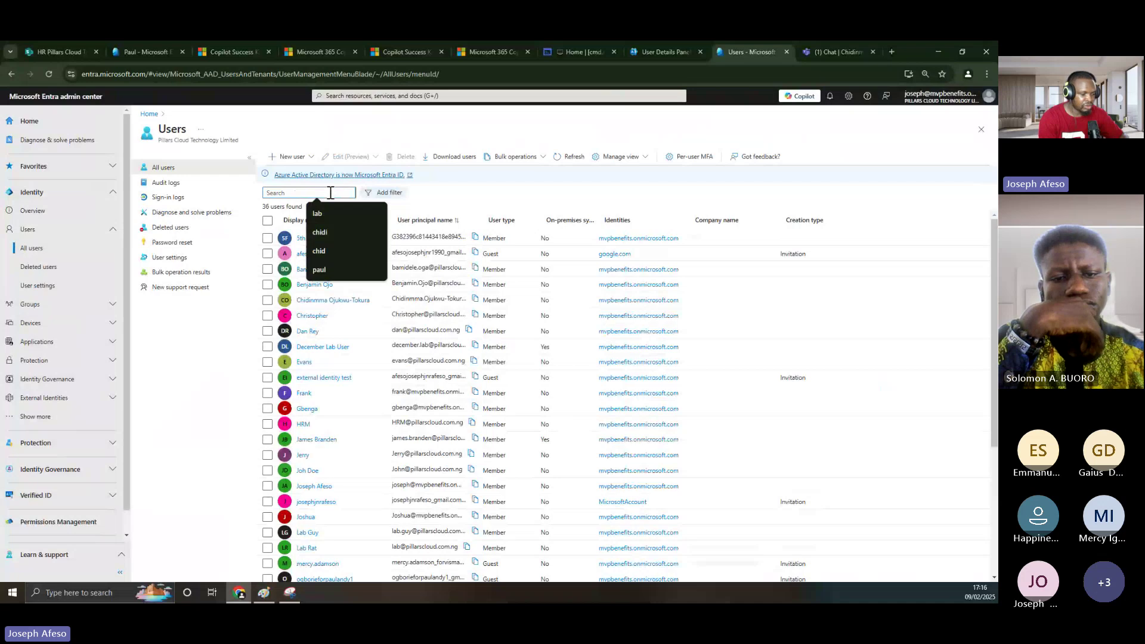
type("gbe")
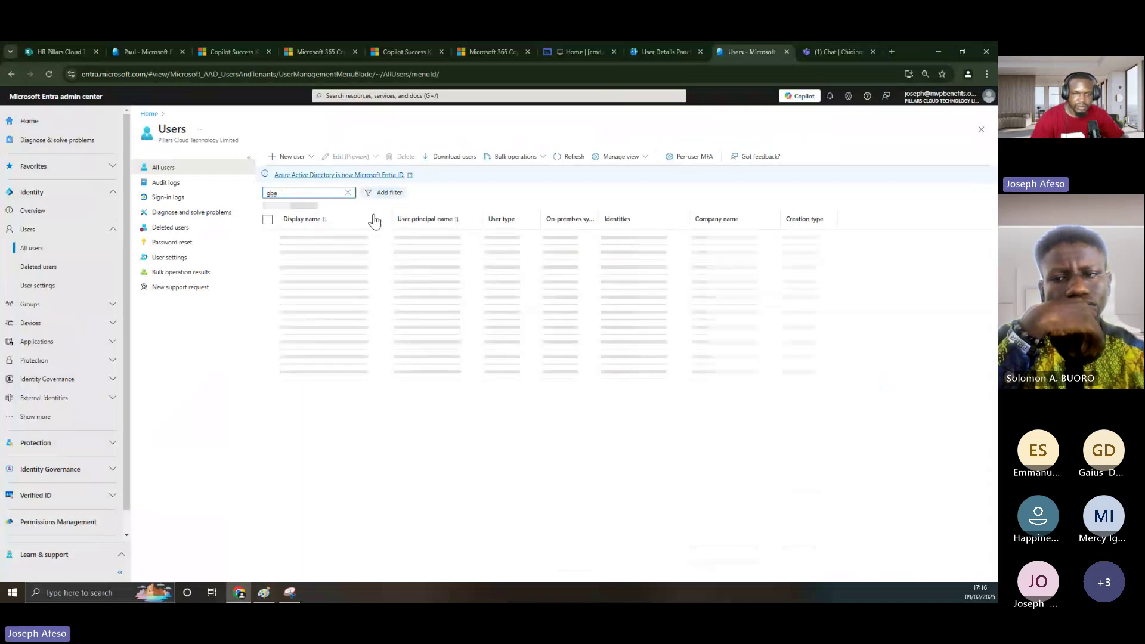
left_click(308, 239)
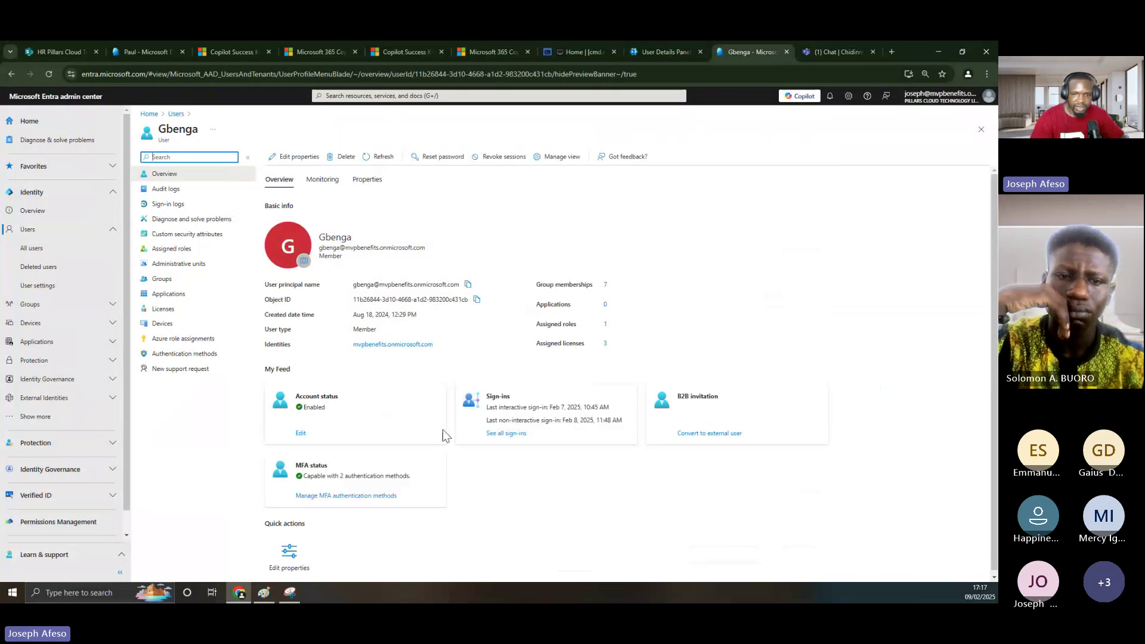
- Open the third user's sign-ins and set the Date filter to Last 1 month
left_click(505, 434)
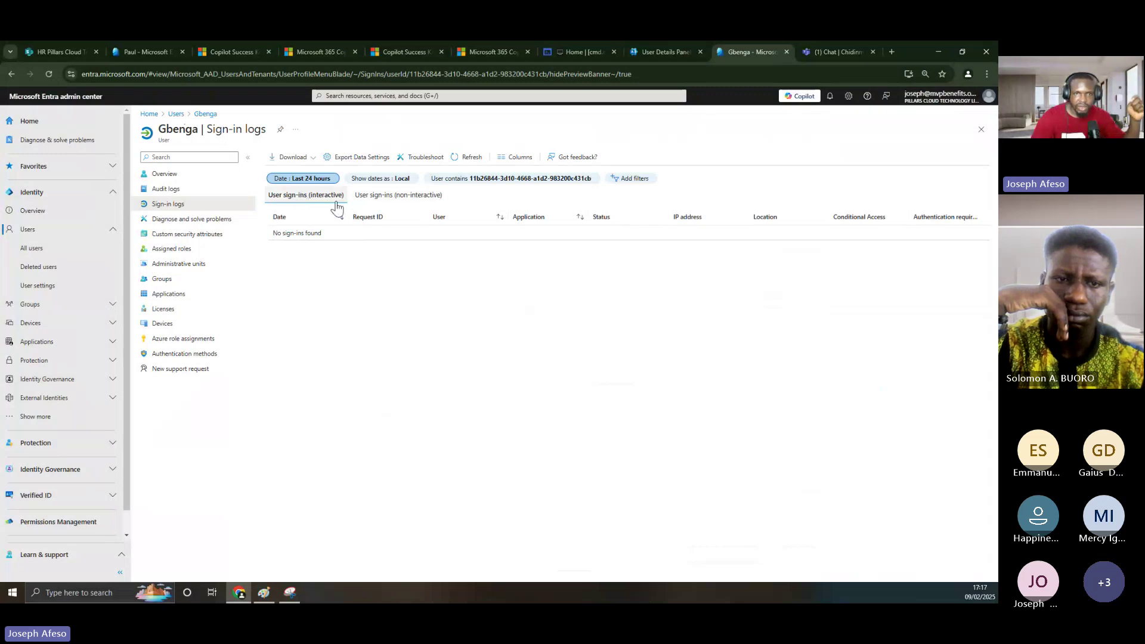
left_click(308, 180)
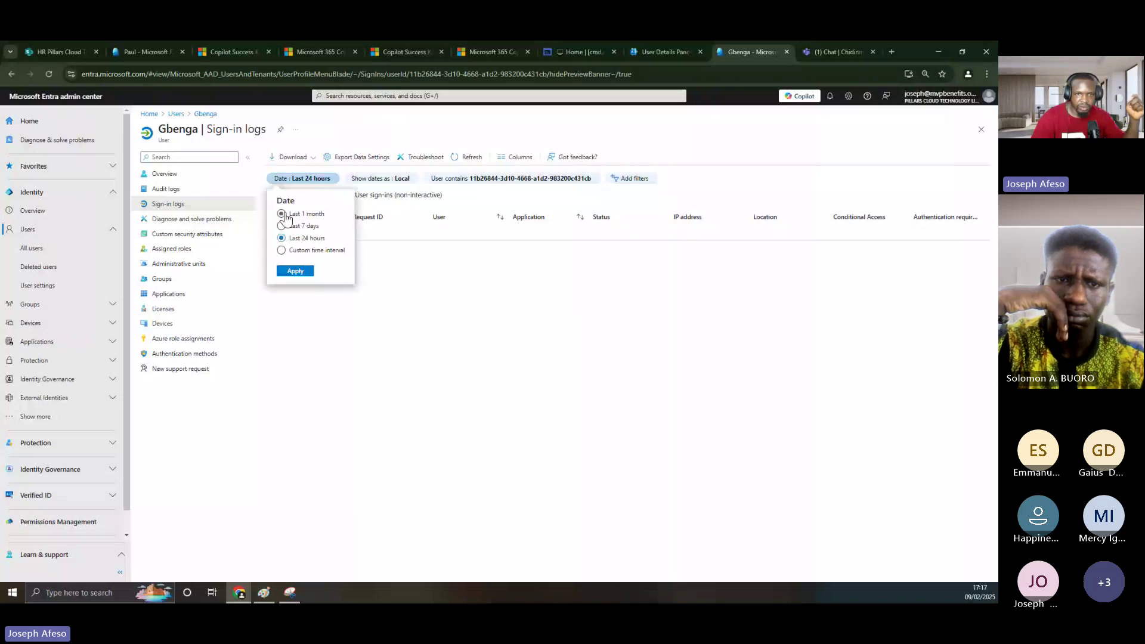
left_click(281, 215)
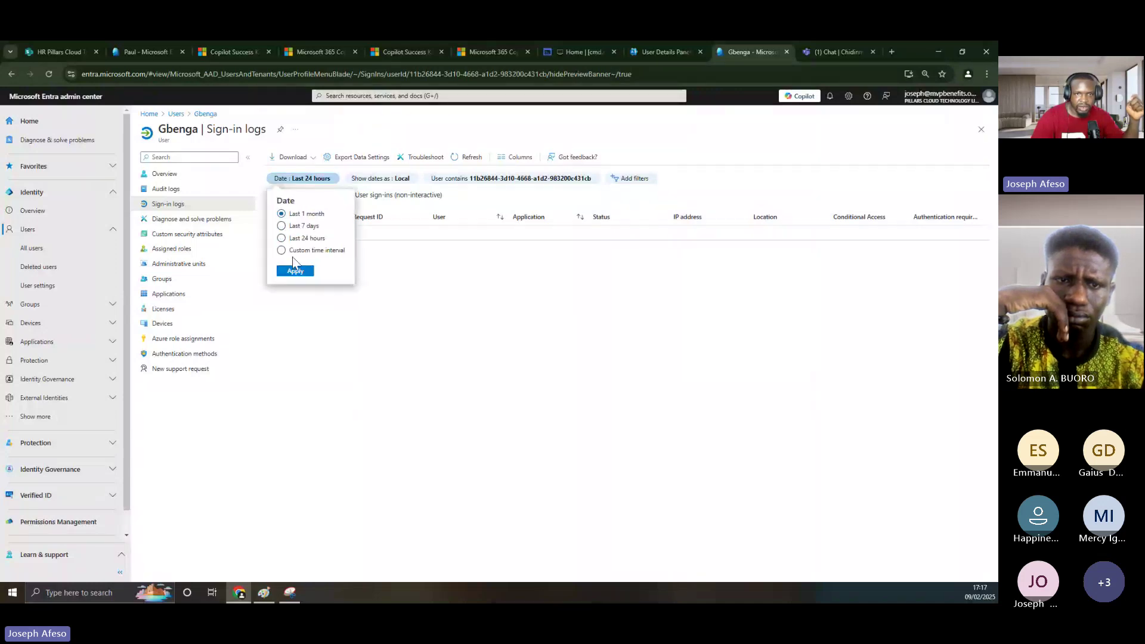
left_click(297, 273)
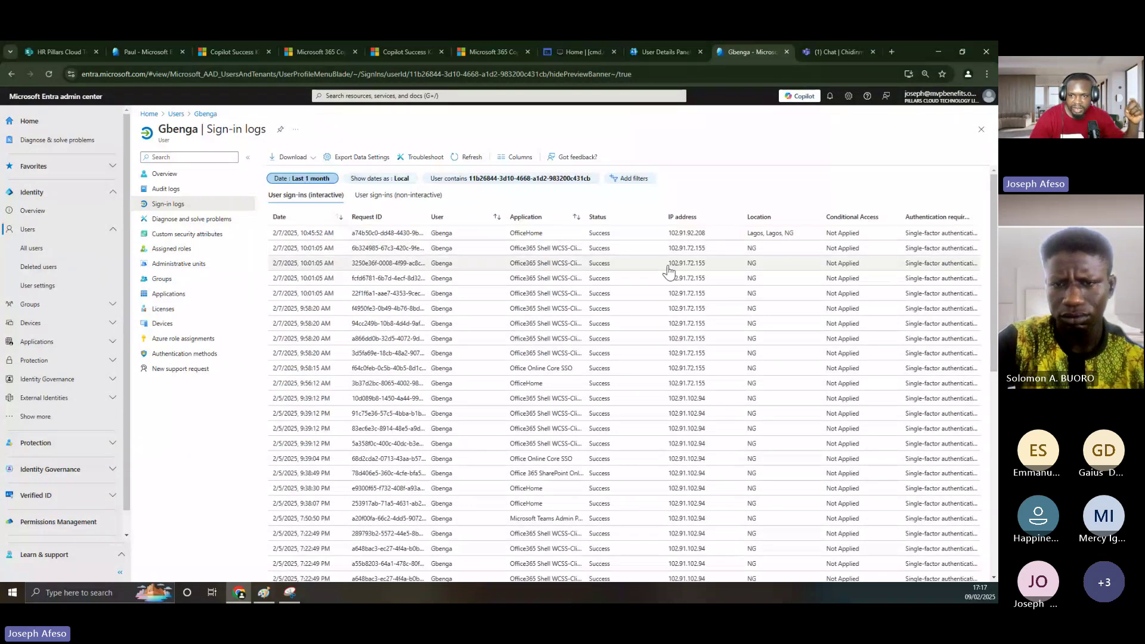
scroll(742, 380, "down", 4)
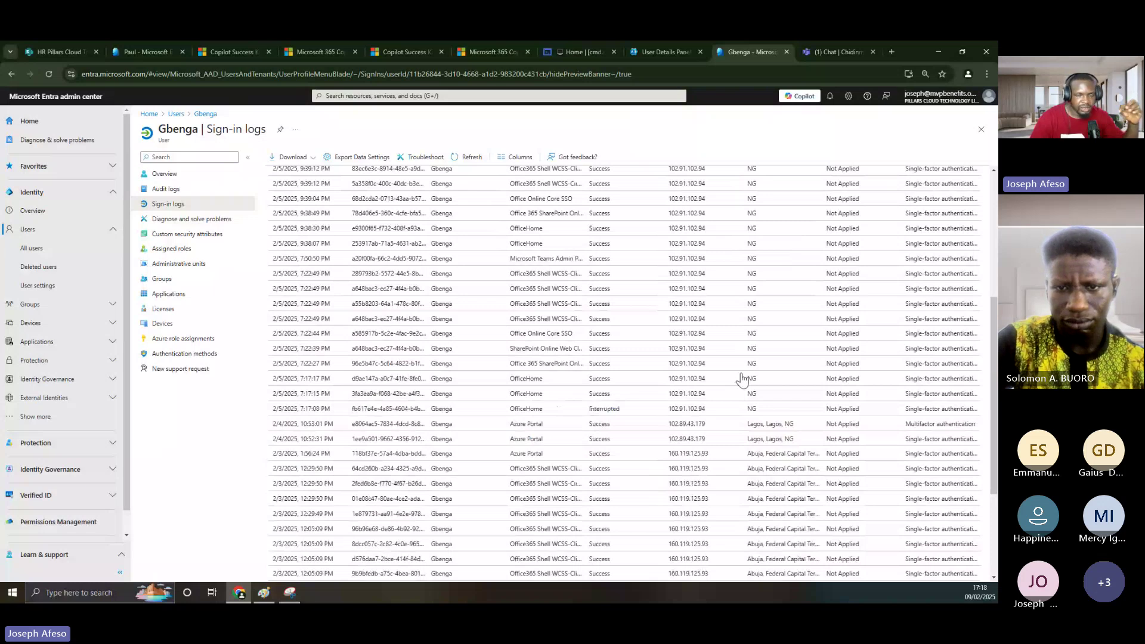
scroll(742, 379, "up", 5)
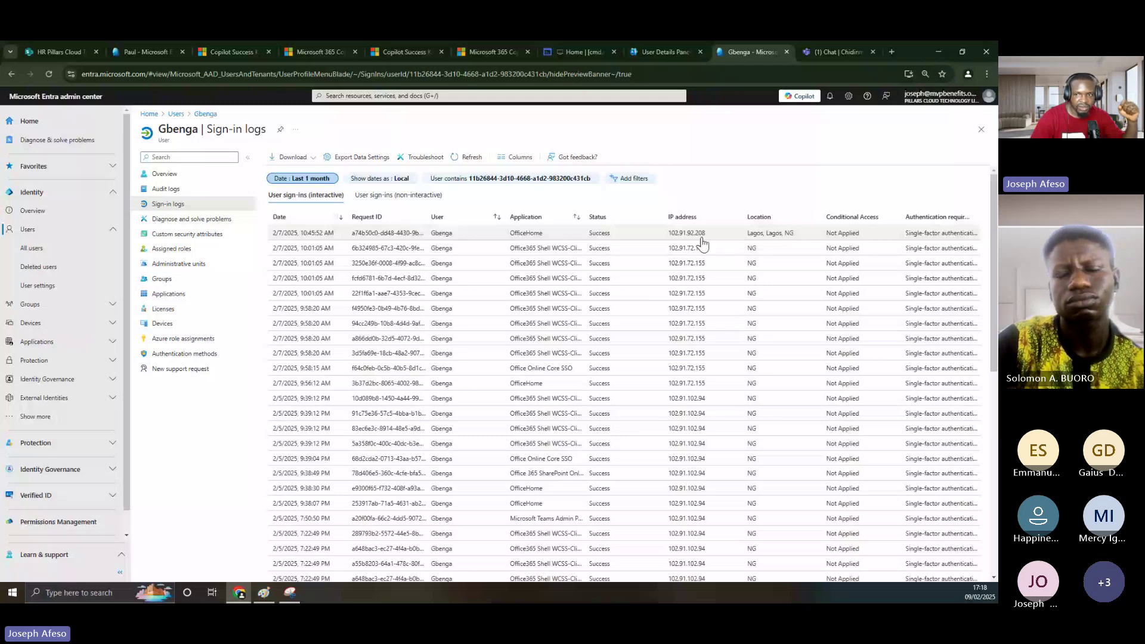
scroll(777, 291, "down", 7)
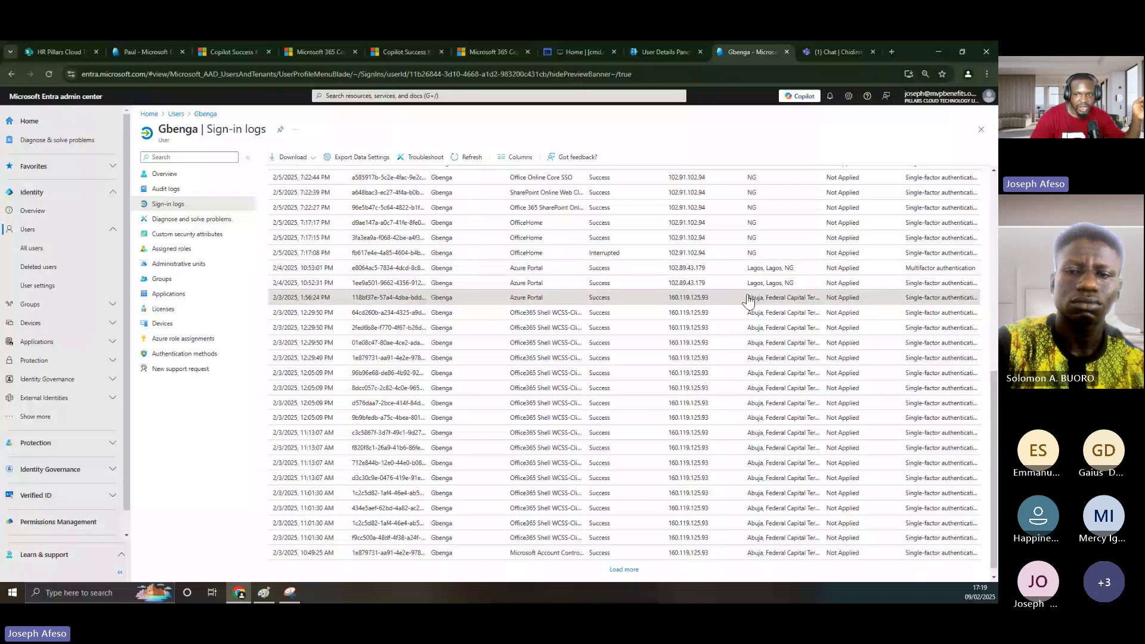
- Open the 2/3/2025 1:56:24 PM sign-in and review its authentication requirement, username and User ID
left_click(750, 302)
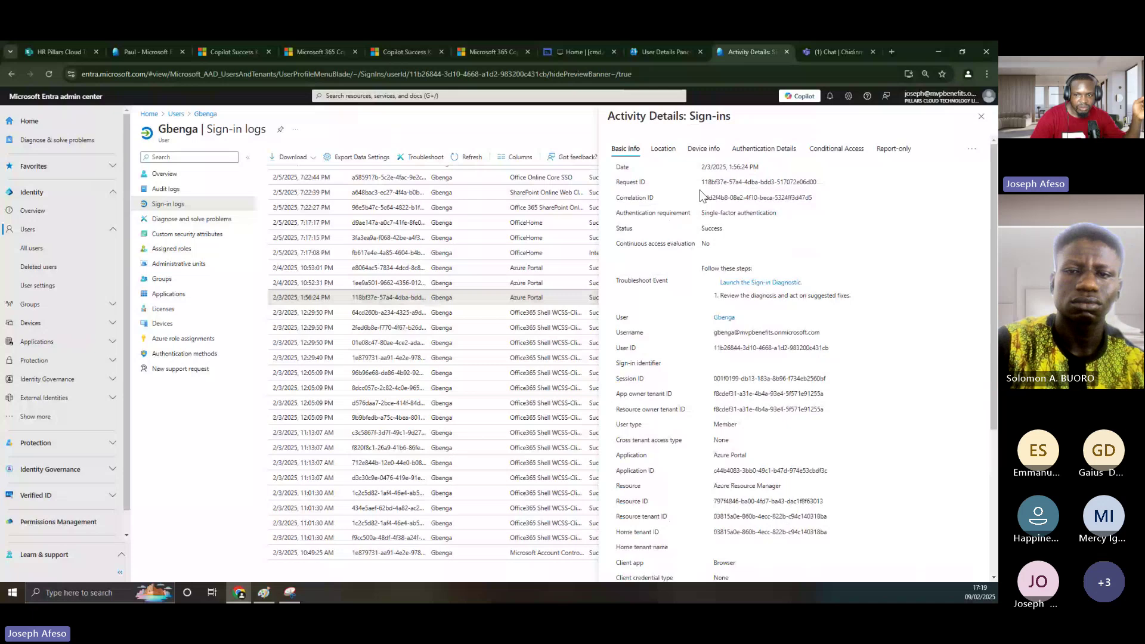
scroll(739, 398, "down", 2)
scroll(661, 254, "up", 2)
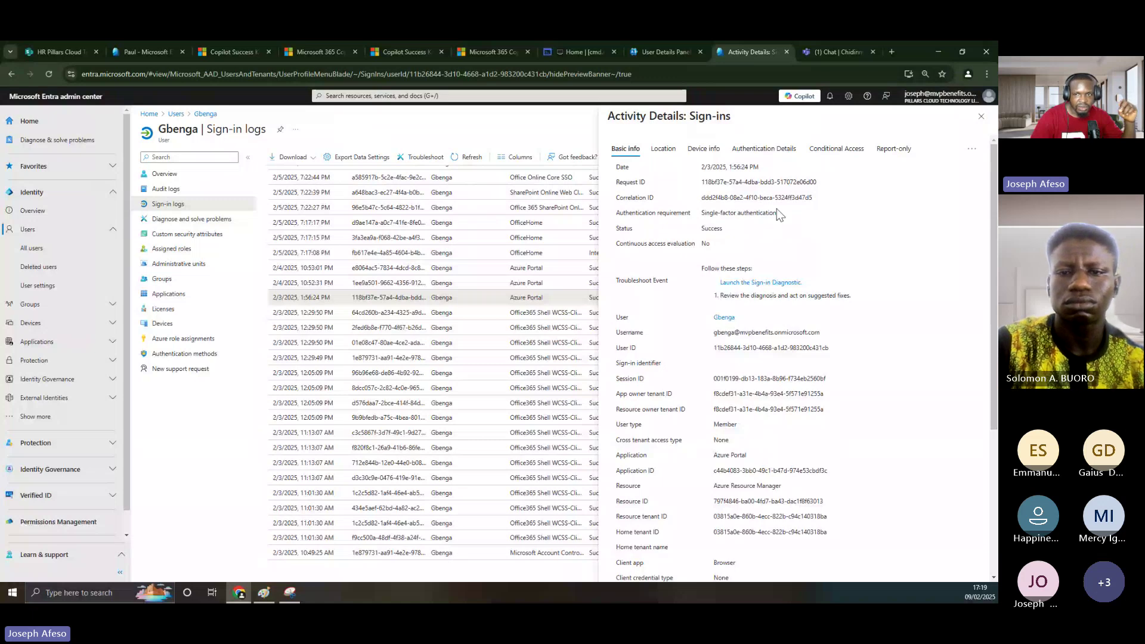
left_click_drag(776, 210, 646, 253)
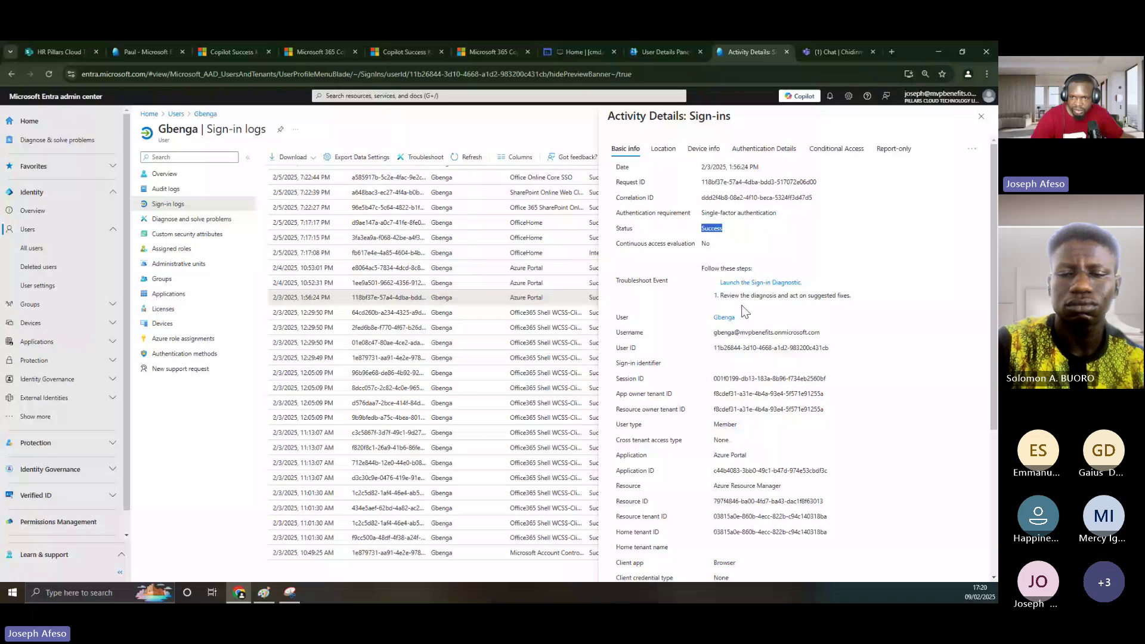
left_click_drag(717, 332, 793, 336)
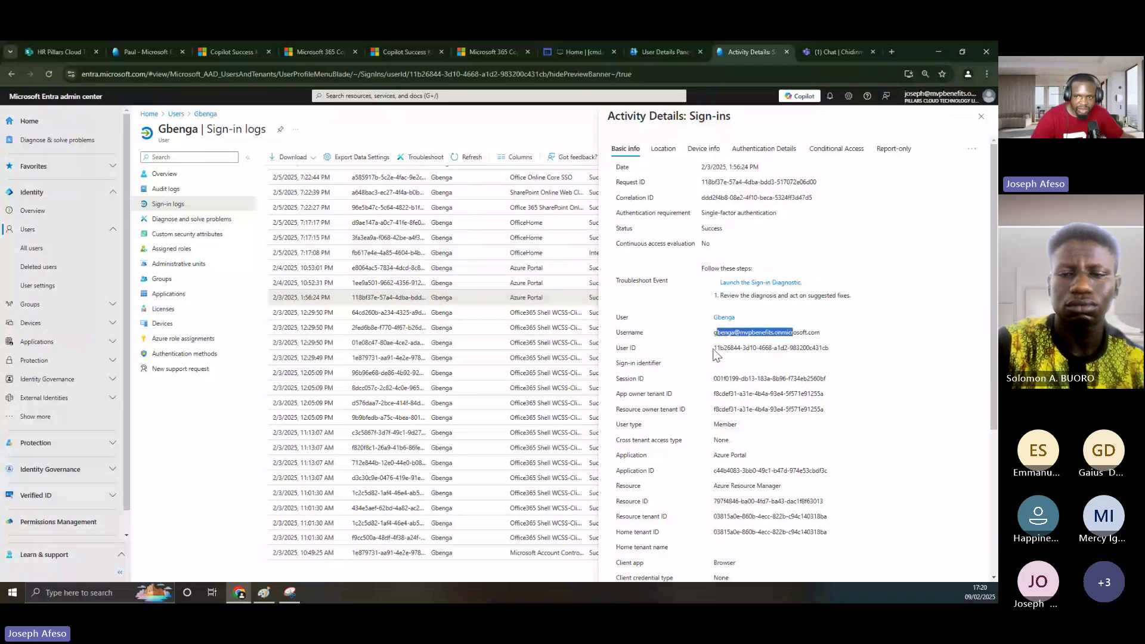
left_click_drag(714, 350, 832, 361)
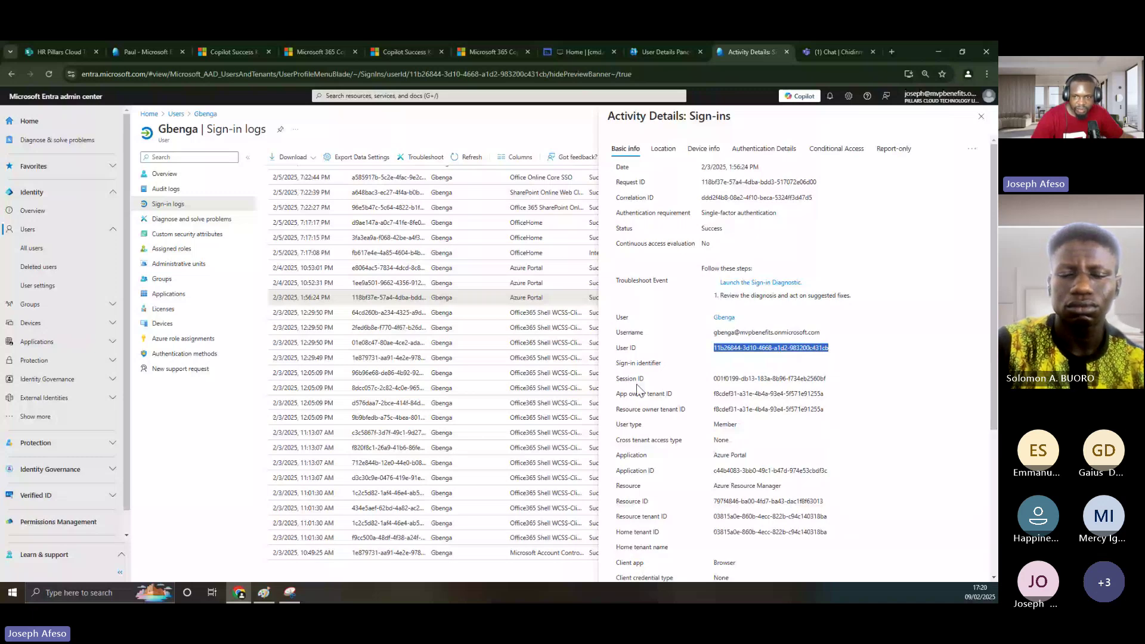
left_click(686, 413)
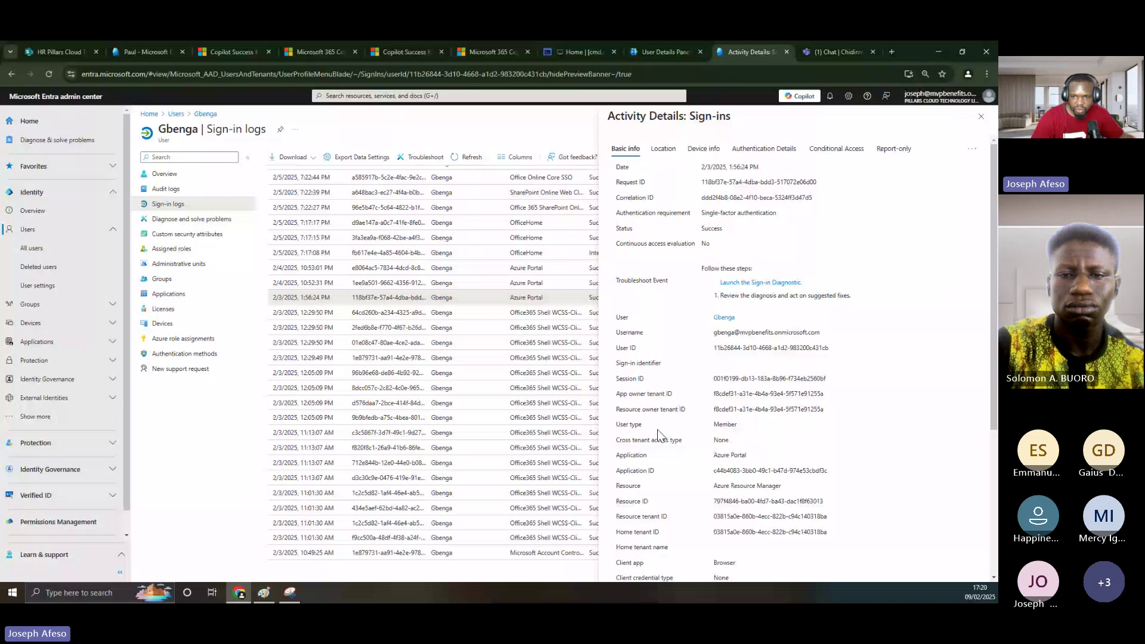
scroll(697, 445, "down", 1)
scroll(697, 449, "down", 1)
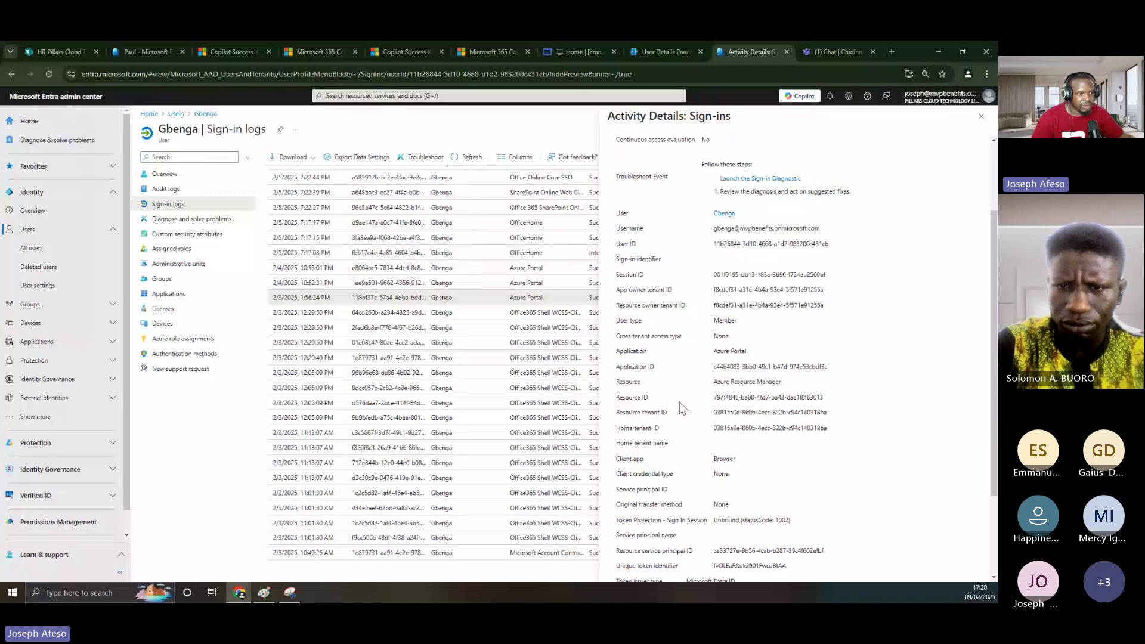
key("alt+Tab")
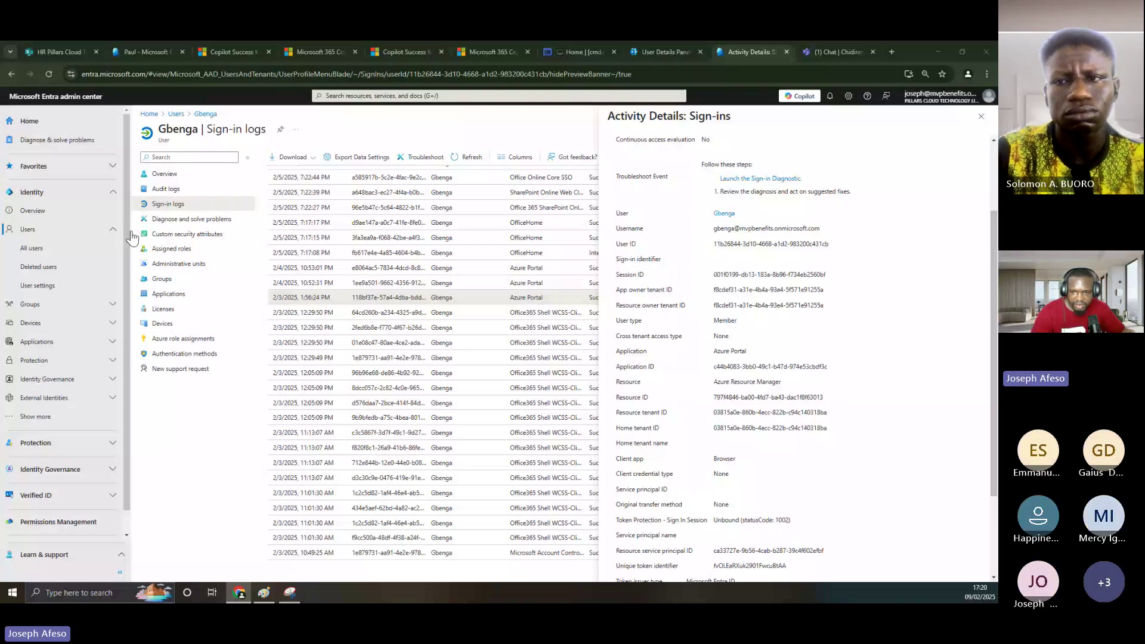
scroll(744, 487, "down", 3)
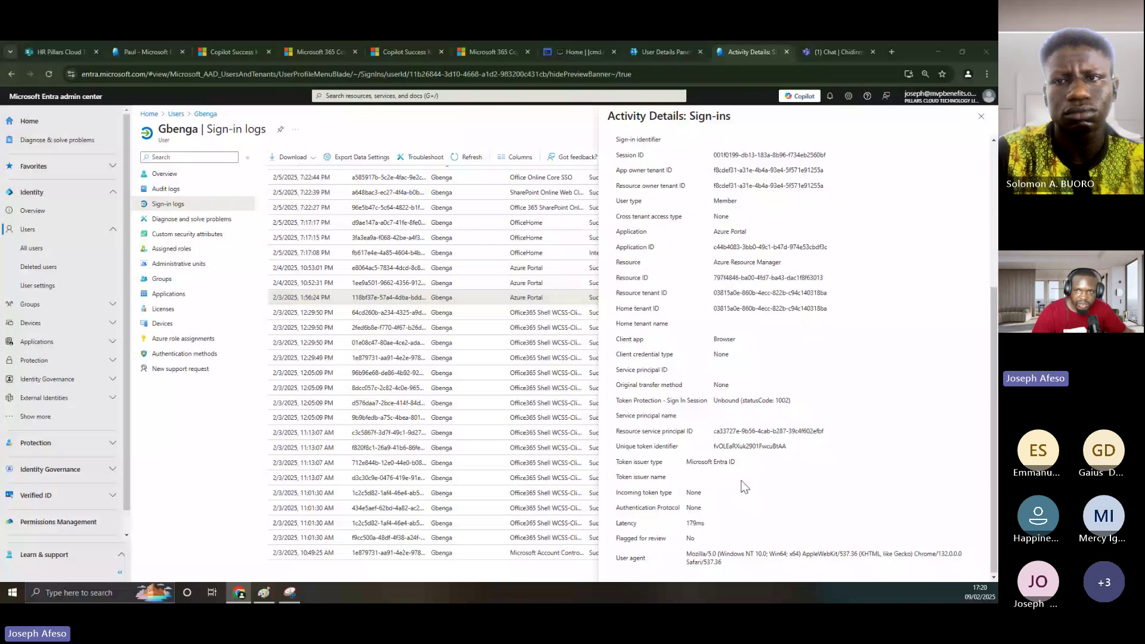
scroll(720, 492, "up", 5)
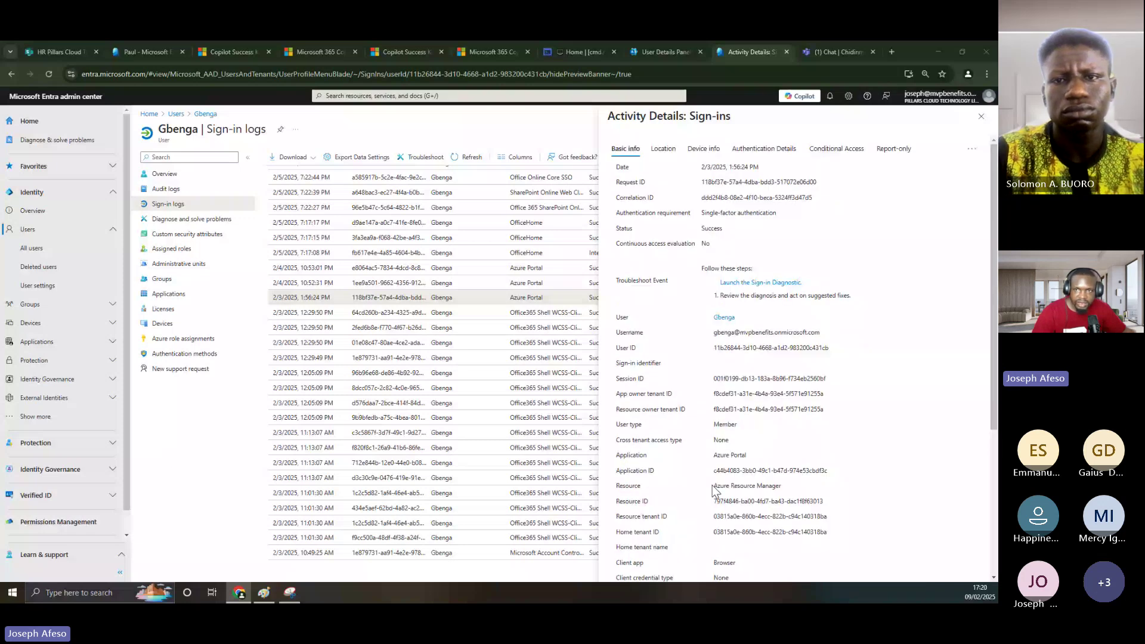
left_click(664, 149)
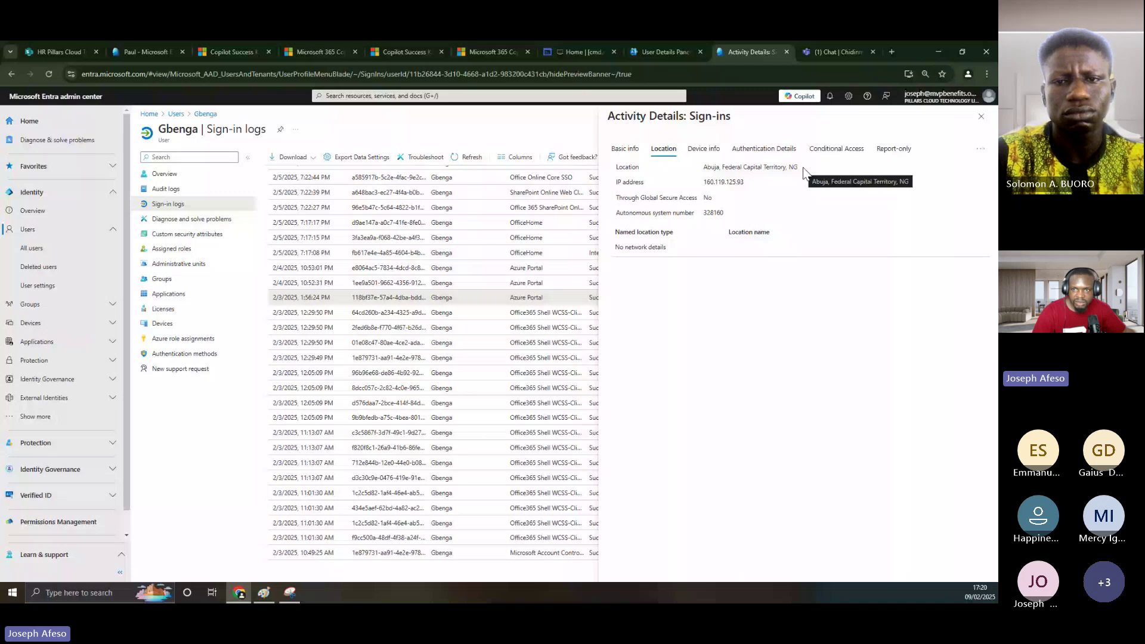
left_click_drag(704, 182, 734, 184)
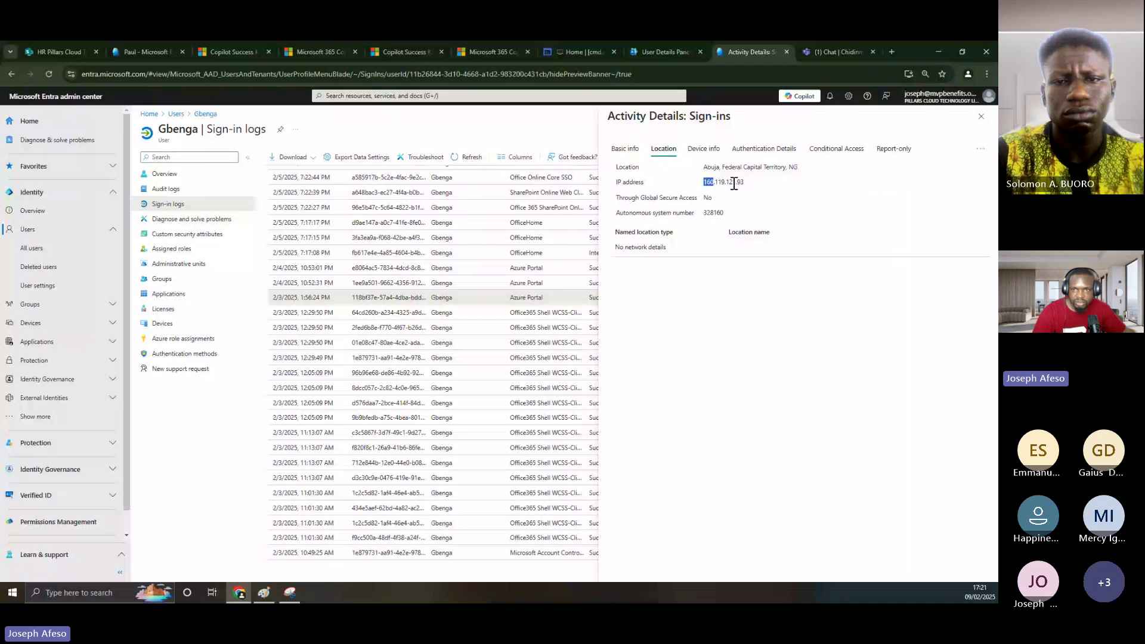
double_click(734, 184)
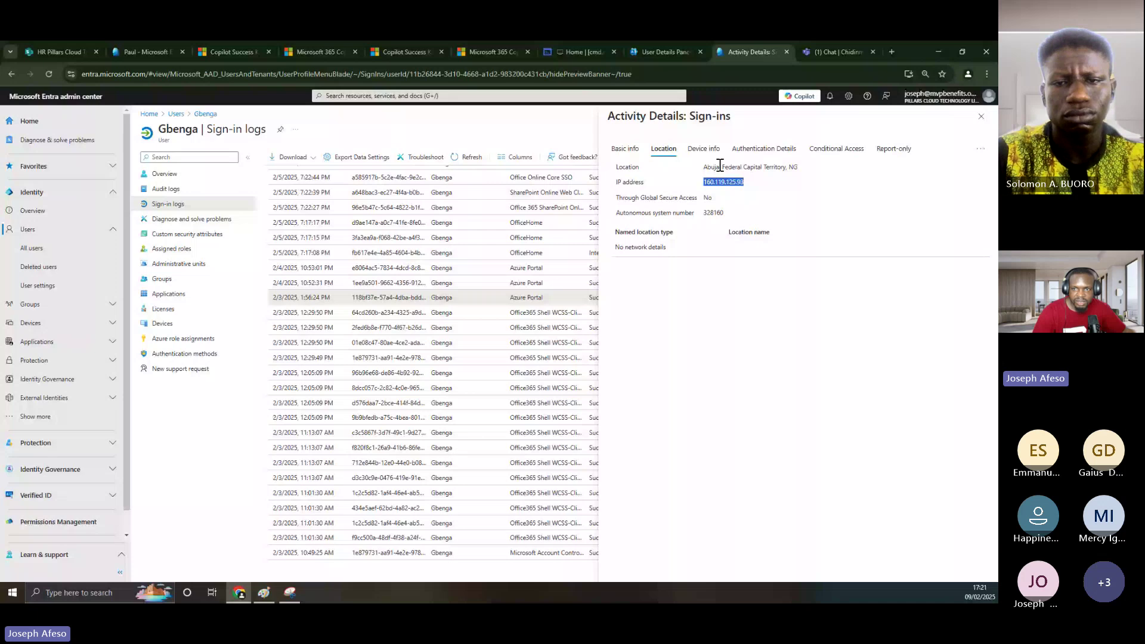
- Check the sign-in's Device info: Chrome 132.0.0, Windows10, Compliant No, Managed No
left_click(705, 150)
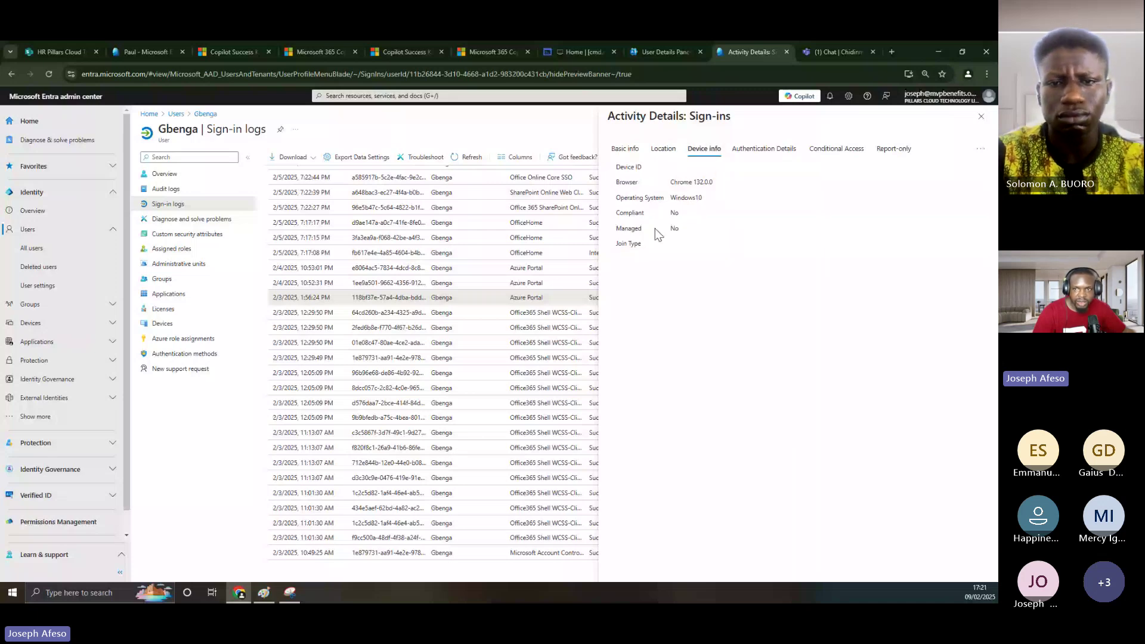
double_click(698, 182)
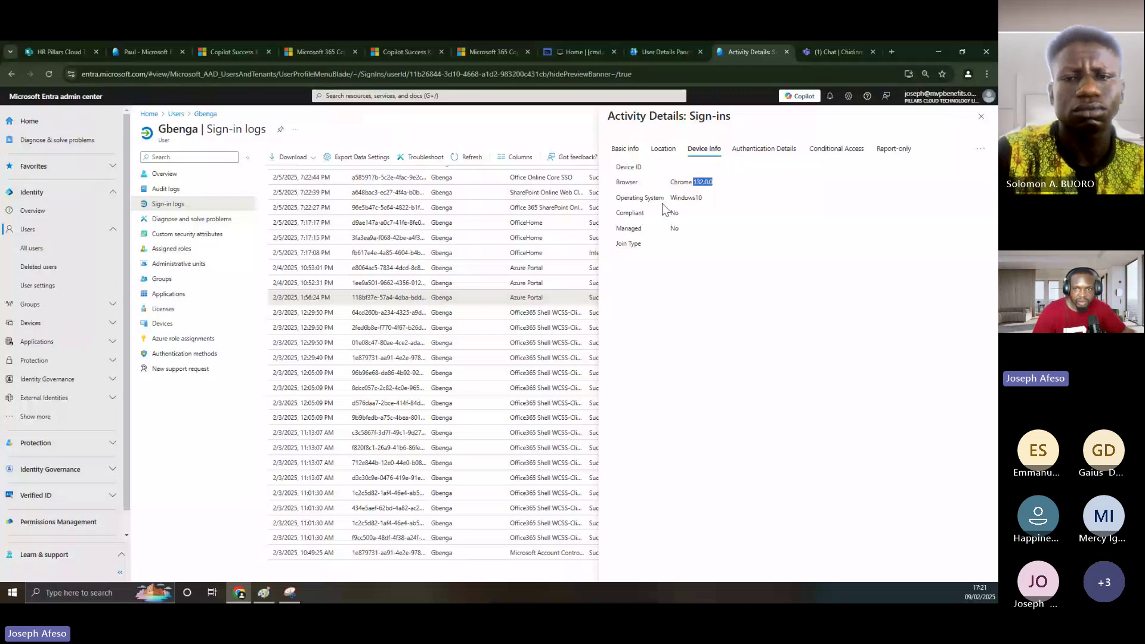
double_click(686, 197)
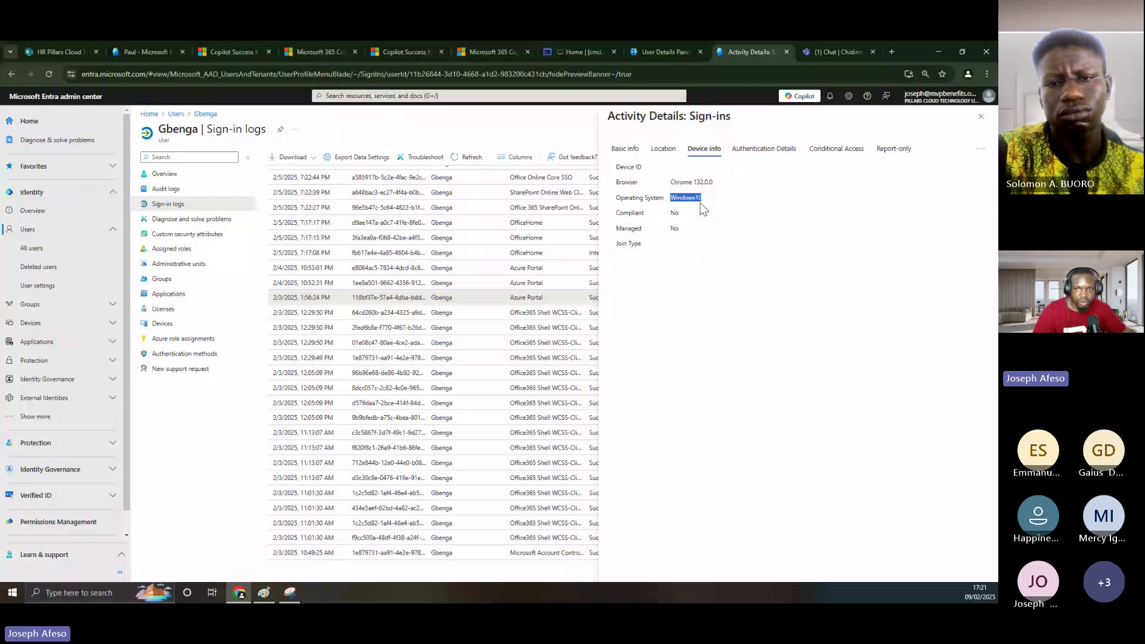
double_click(675, 228)
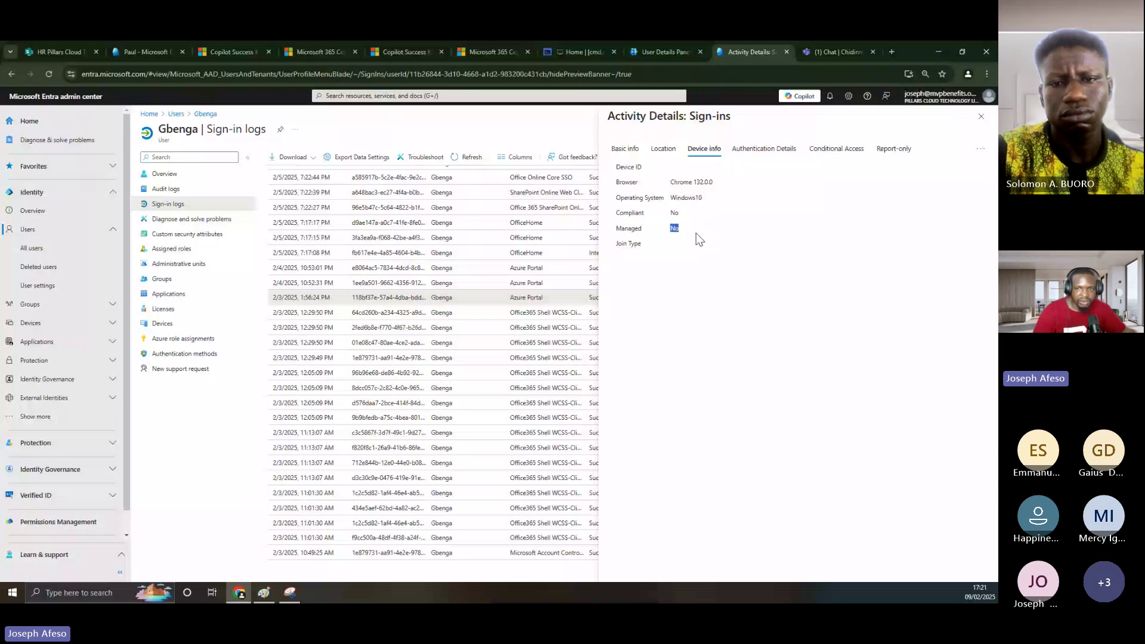
left_click(672, 213)
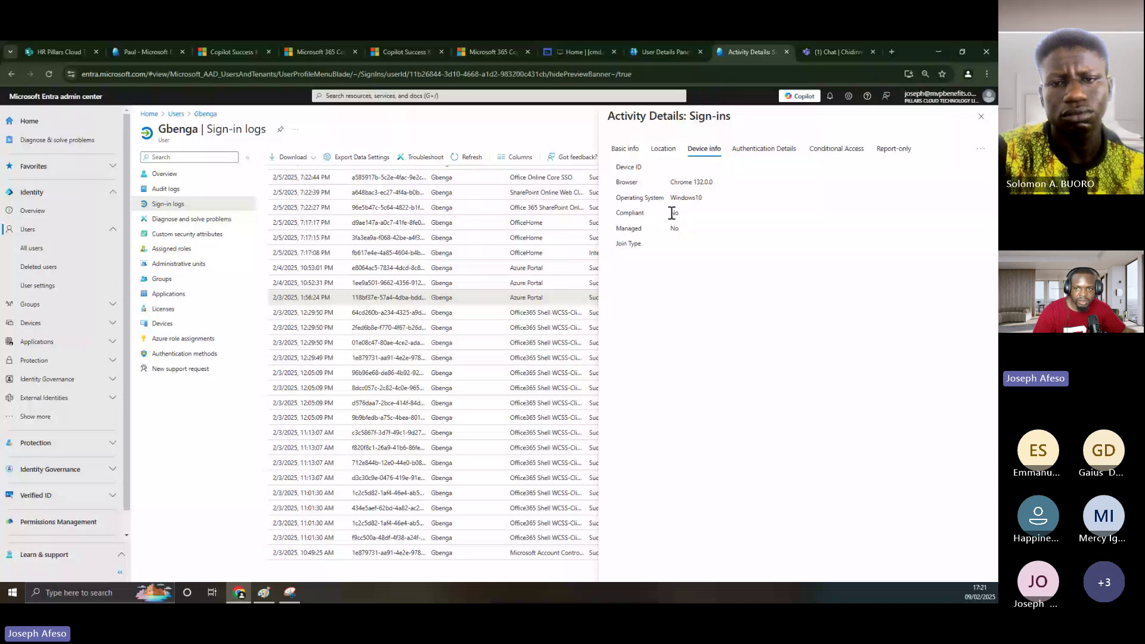
double_click(673, 213)
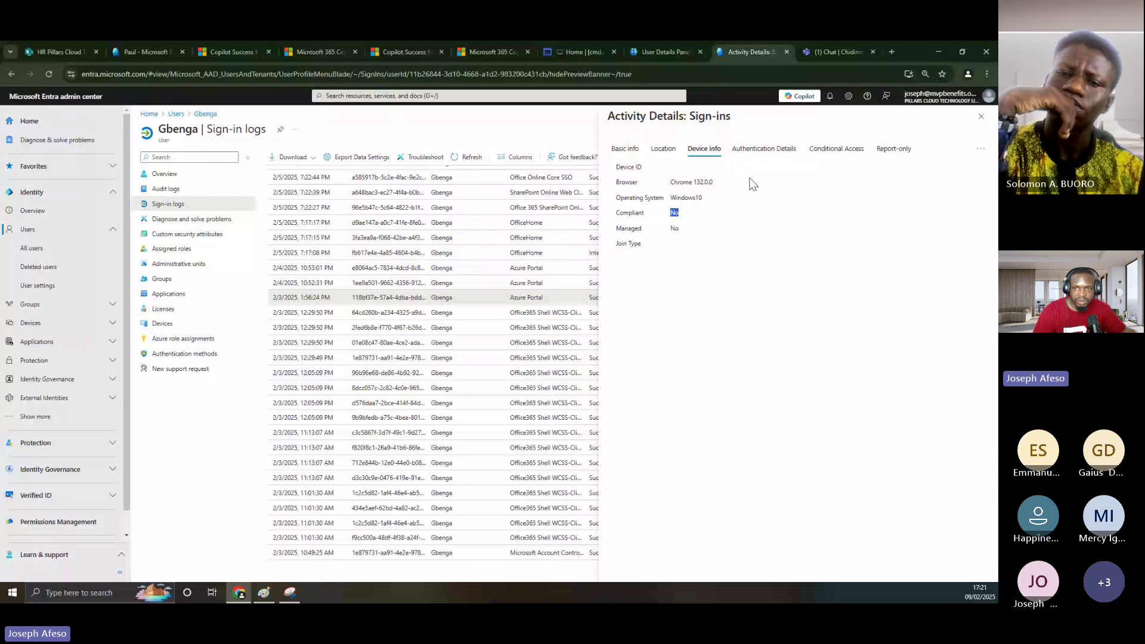
- Review the authentication result detail and conditional access (both CAP policies Not Applied), then close the details
left_click(758, 149)
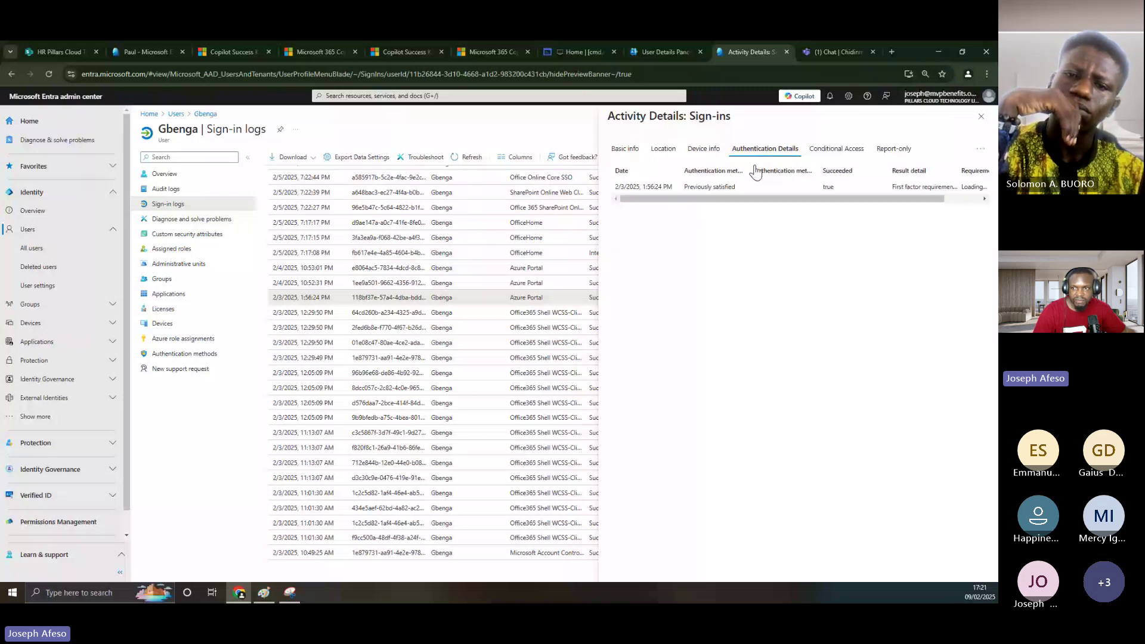
left_click_drag(893, 186, 917, 210)
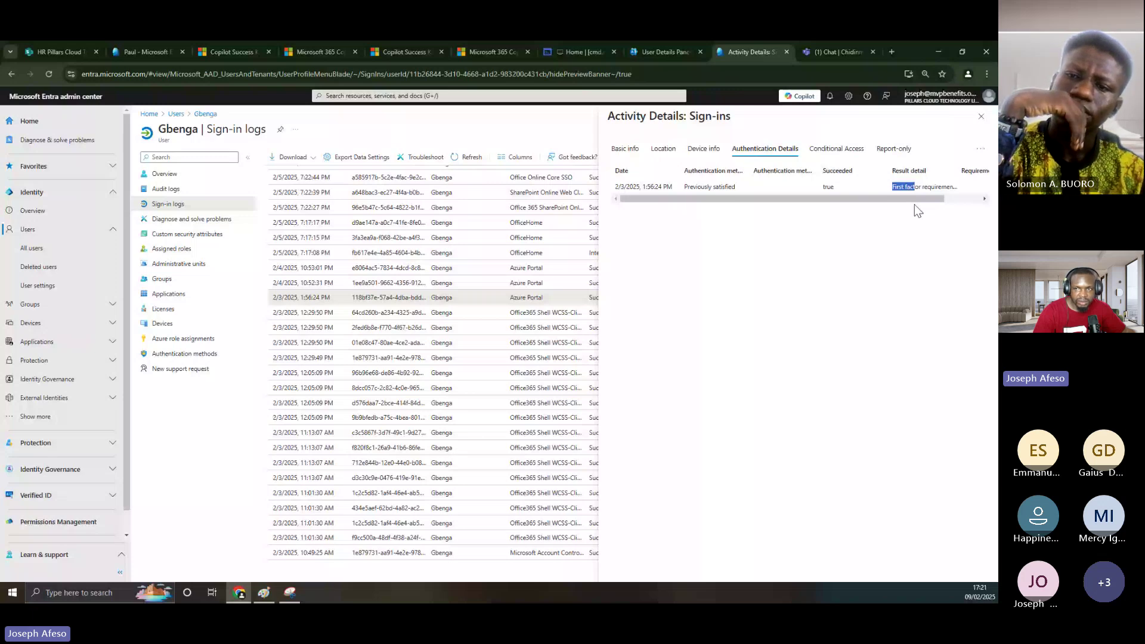
left_click_drag(915, 204, 891, 190)
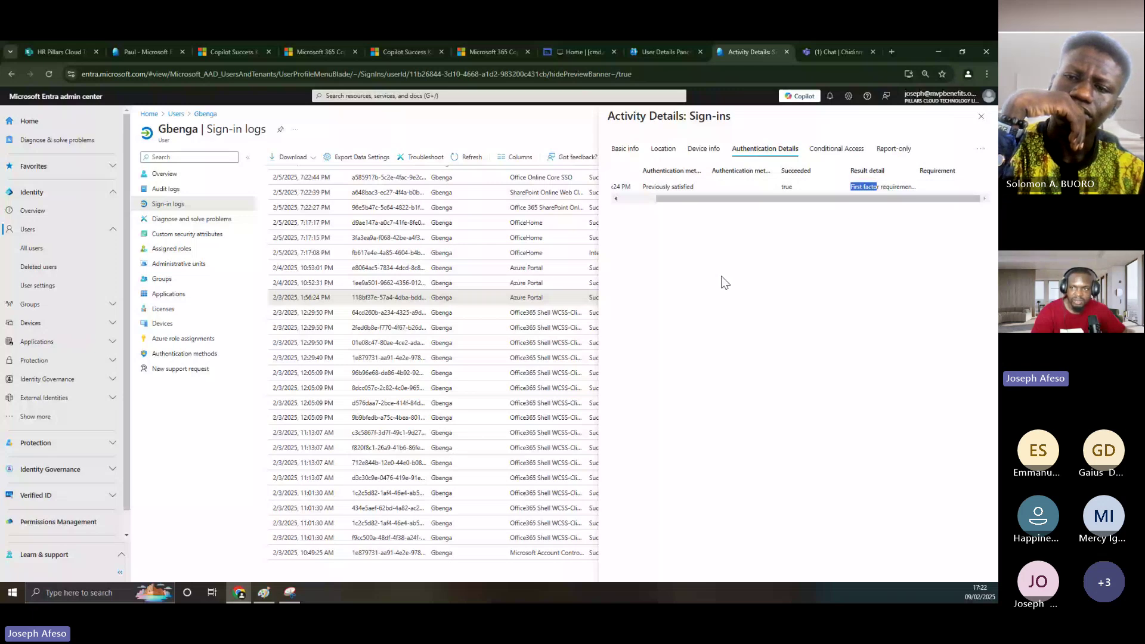
left_click(842, 157)
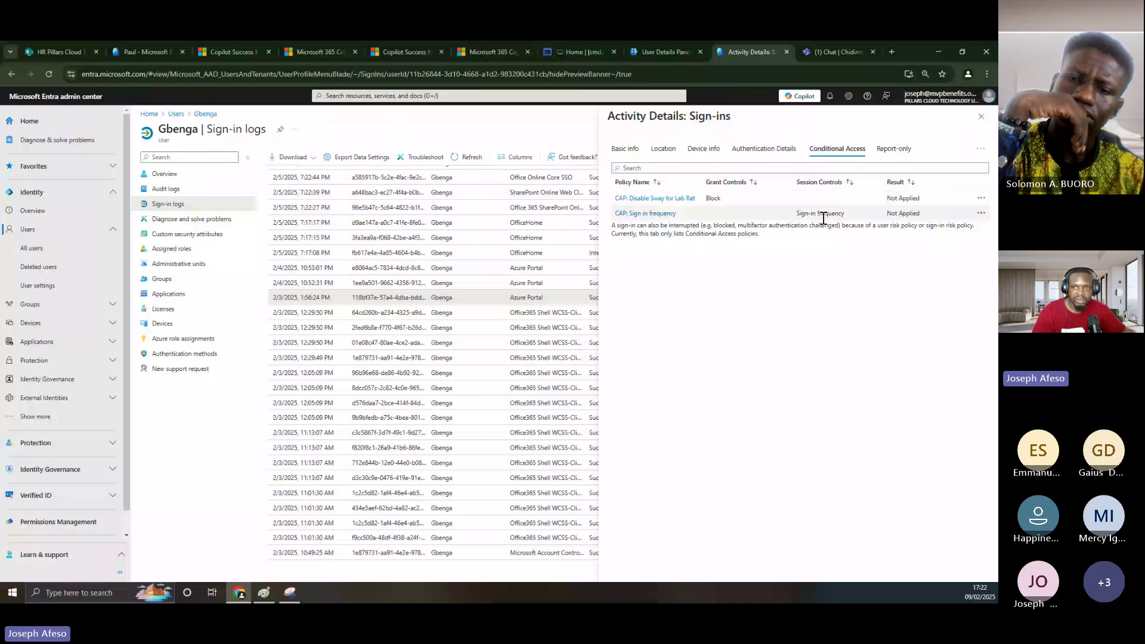
left_click(981, 117)
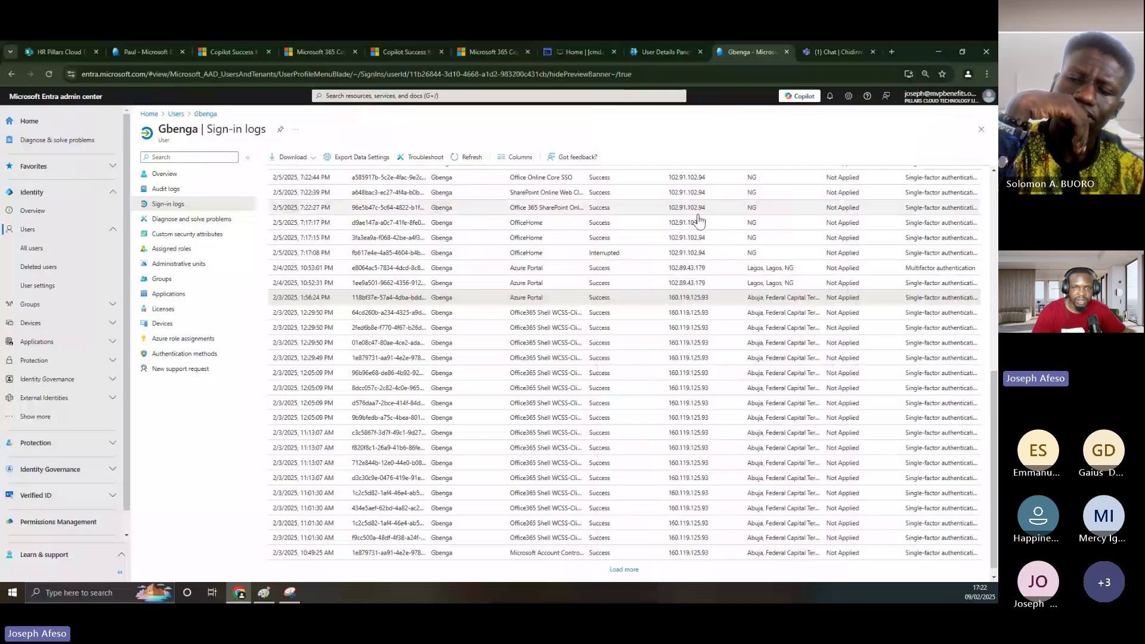
- Widen the Application column to show full app names and bring up JSON/CSV download choices
scroll(387, 273, "up", 7)
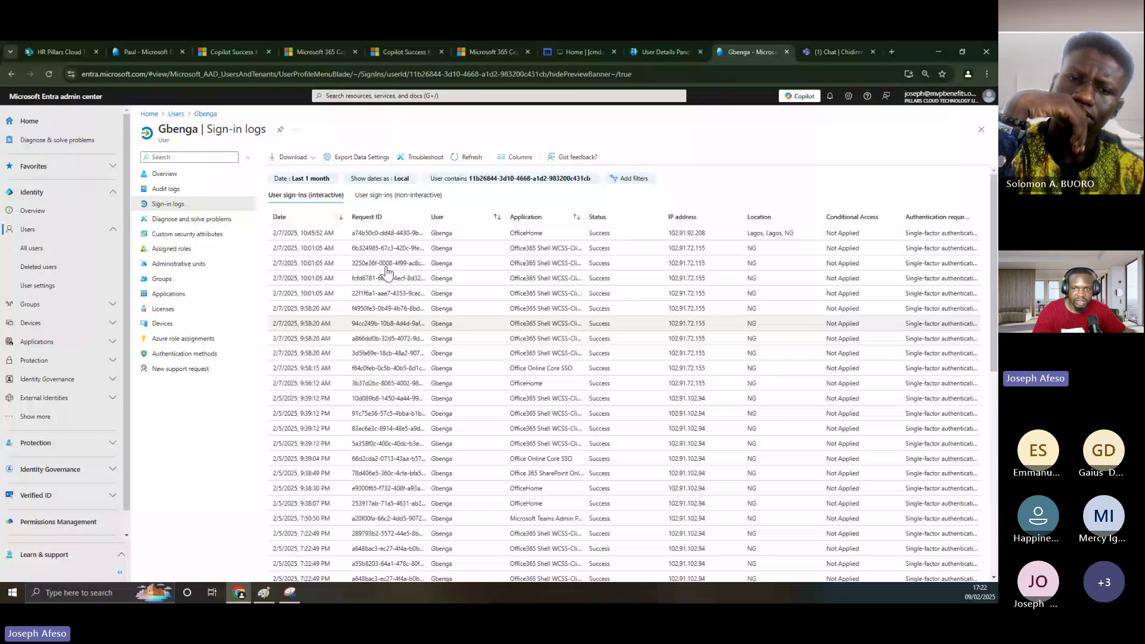
left_click_drag(584, 216, 674, 206)
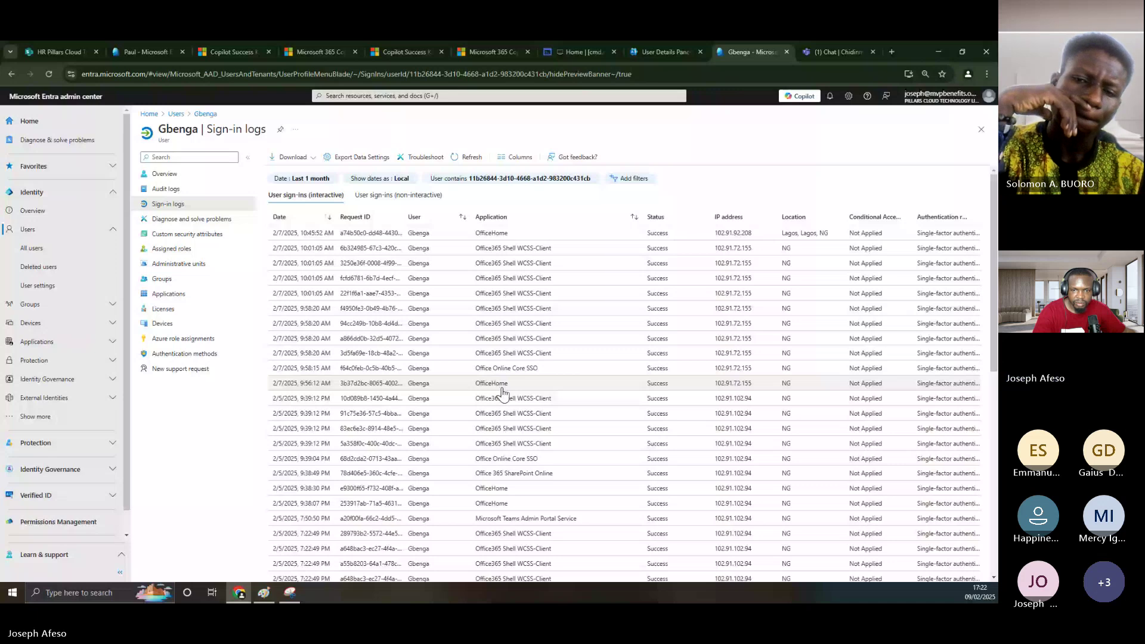
scroll(525, 395, "down", 4)
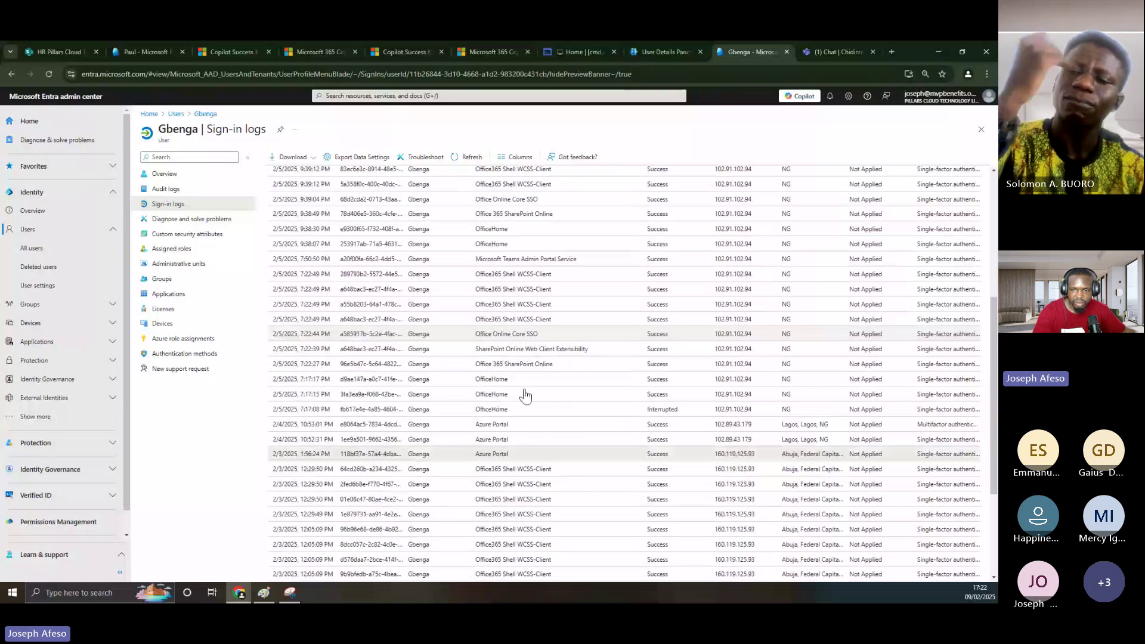
scroll(525, 395, "down", 3)
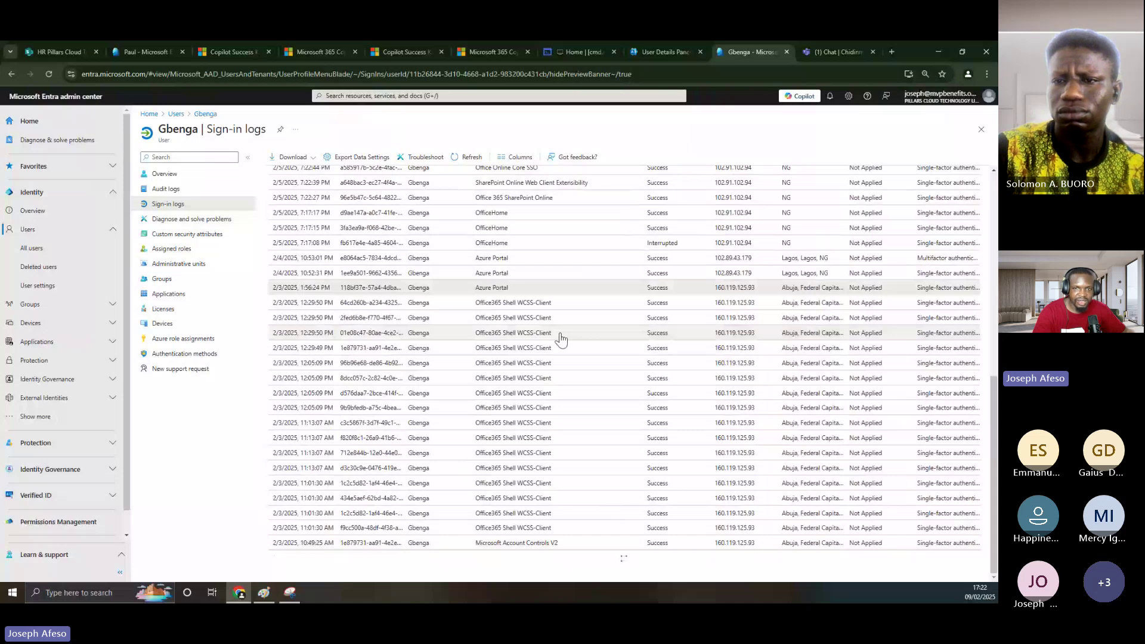
scroll(560, 352, "up", 5)
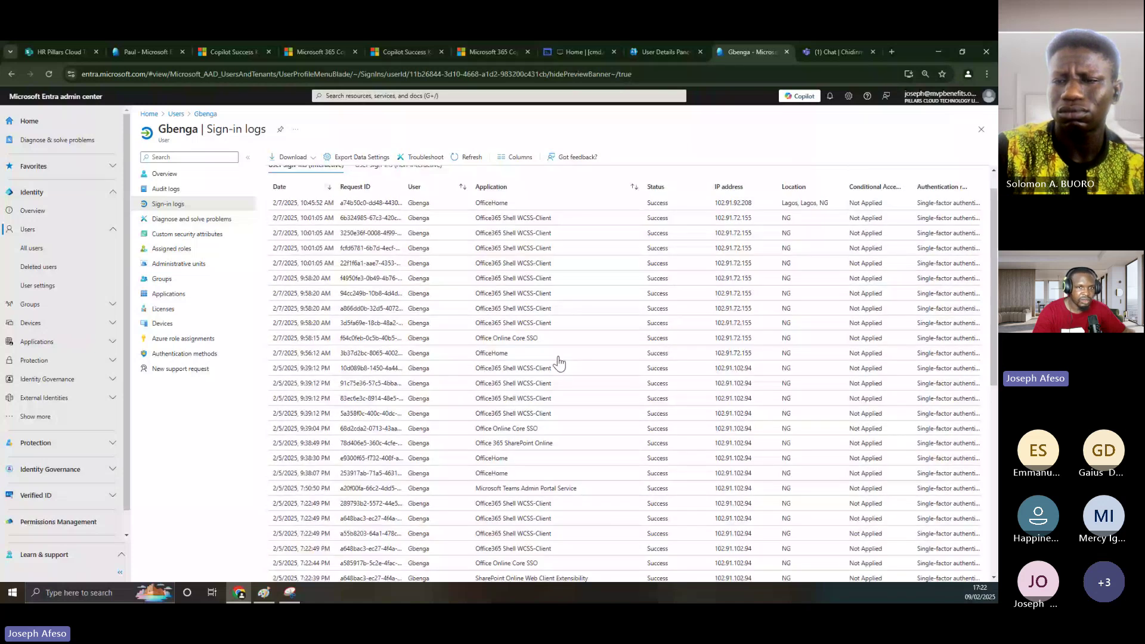
scroll(560, 361, "up", 1)
left_click(294, 157)
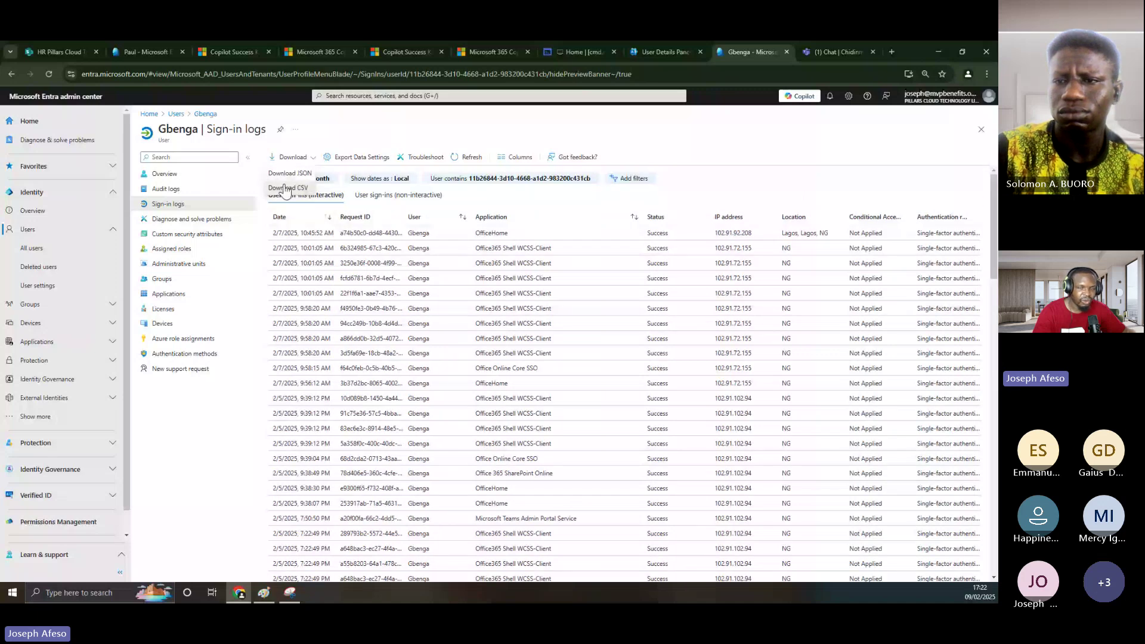
left_click(294, 179)
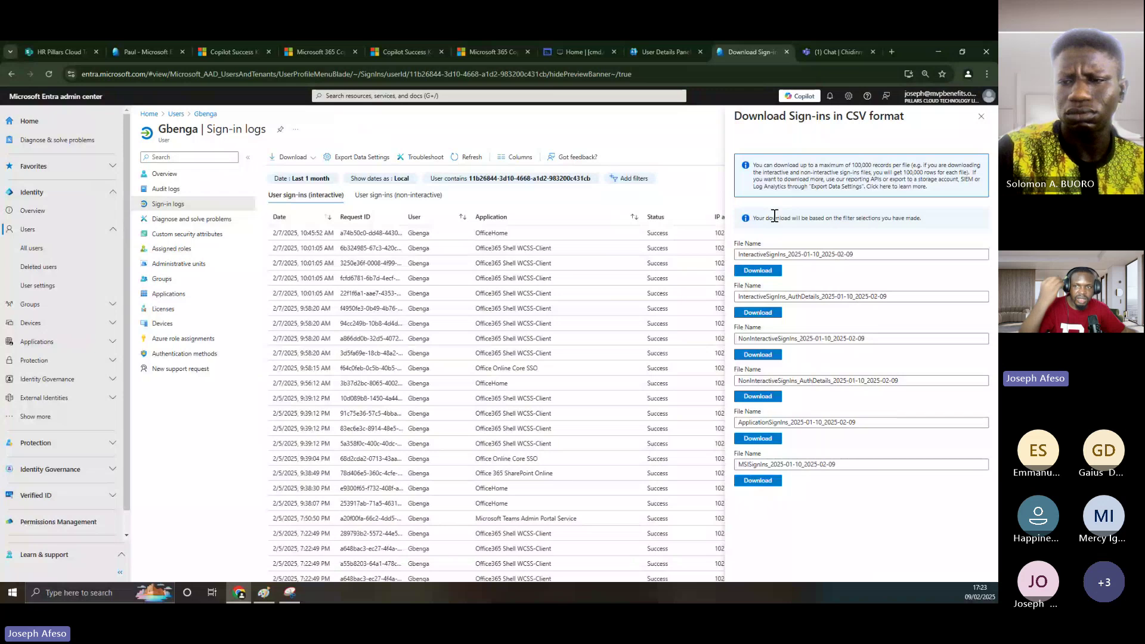
left_click(982, 117)
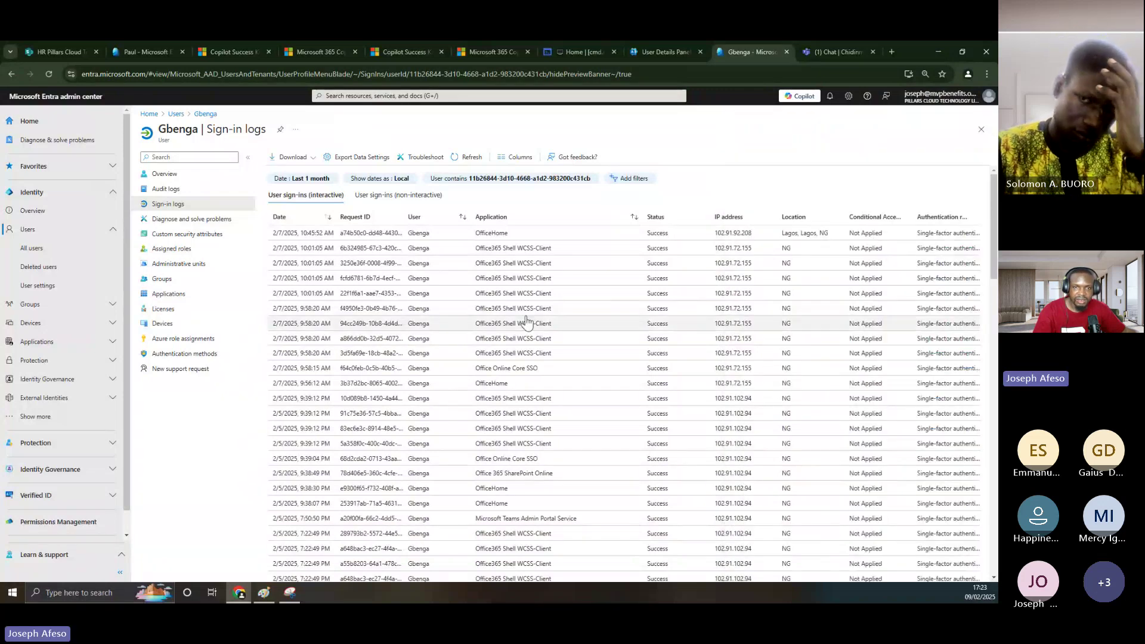
- Filter the sign-in logs to the last 7 days, then go to the All users list
left_click(321, 182)
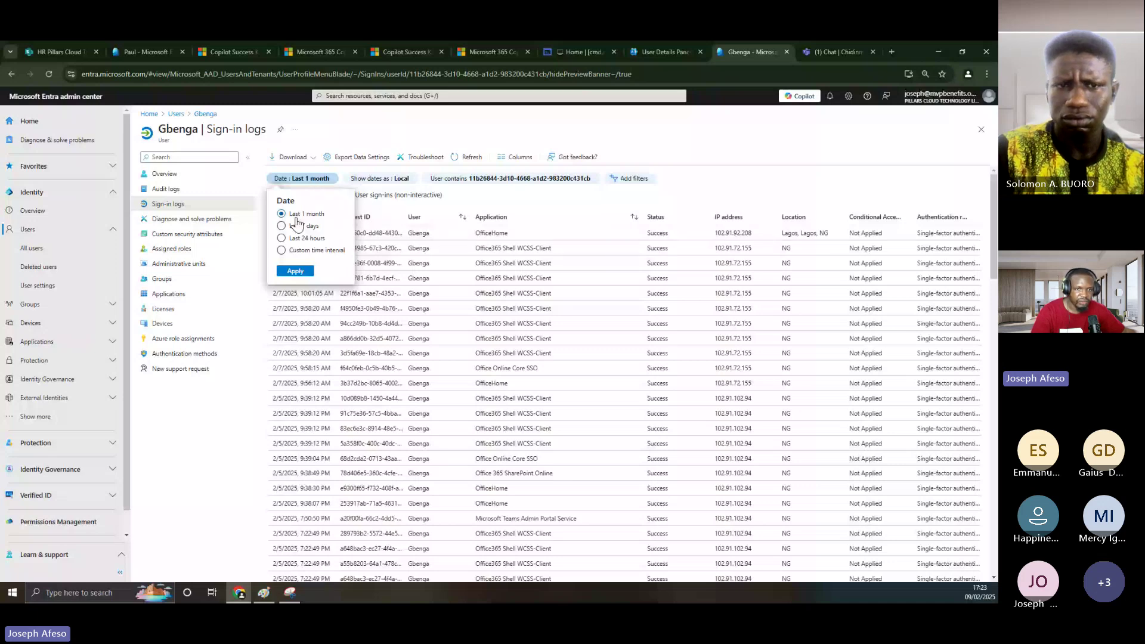
left_click(298, 226)
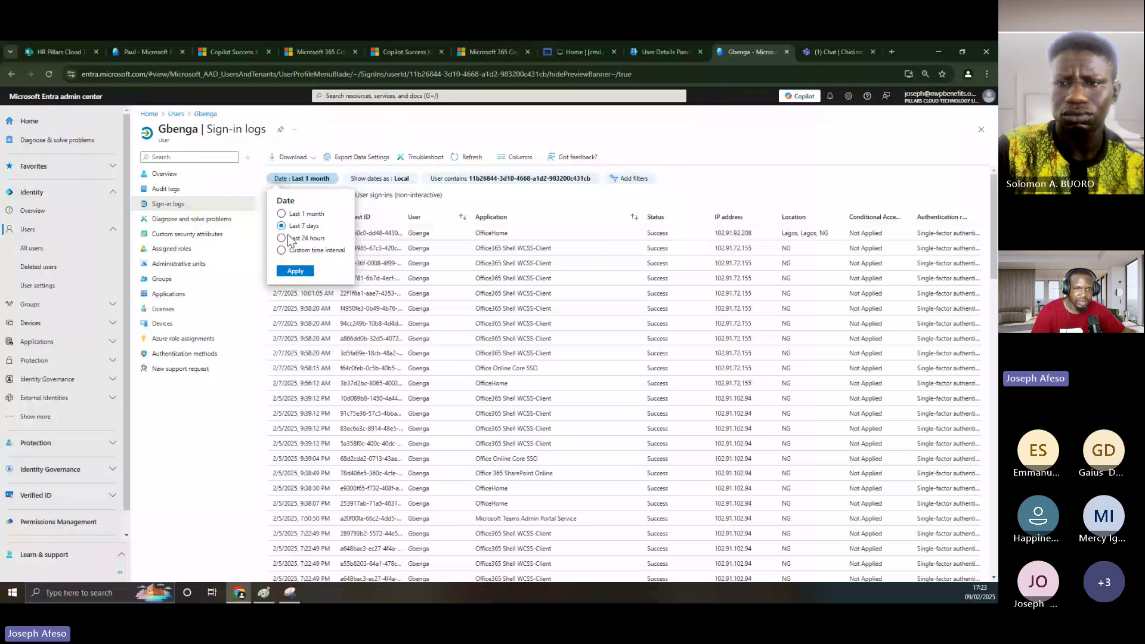
left_click(295, 271)
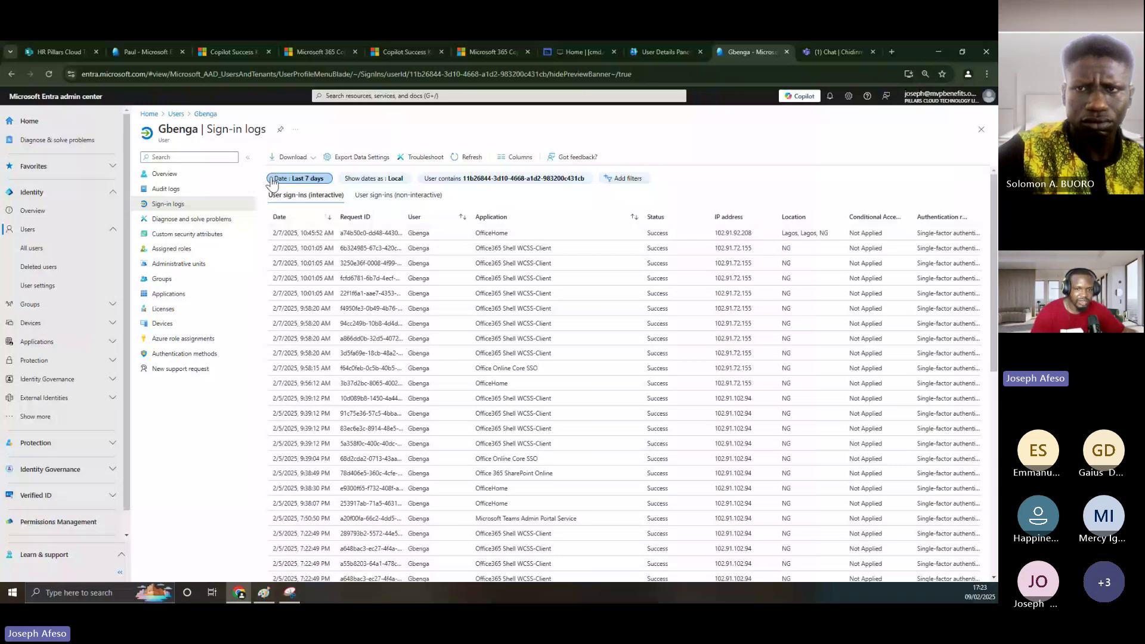
left_click(32, 248)
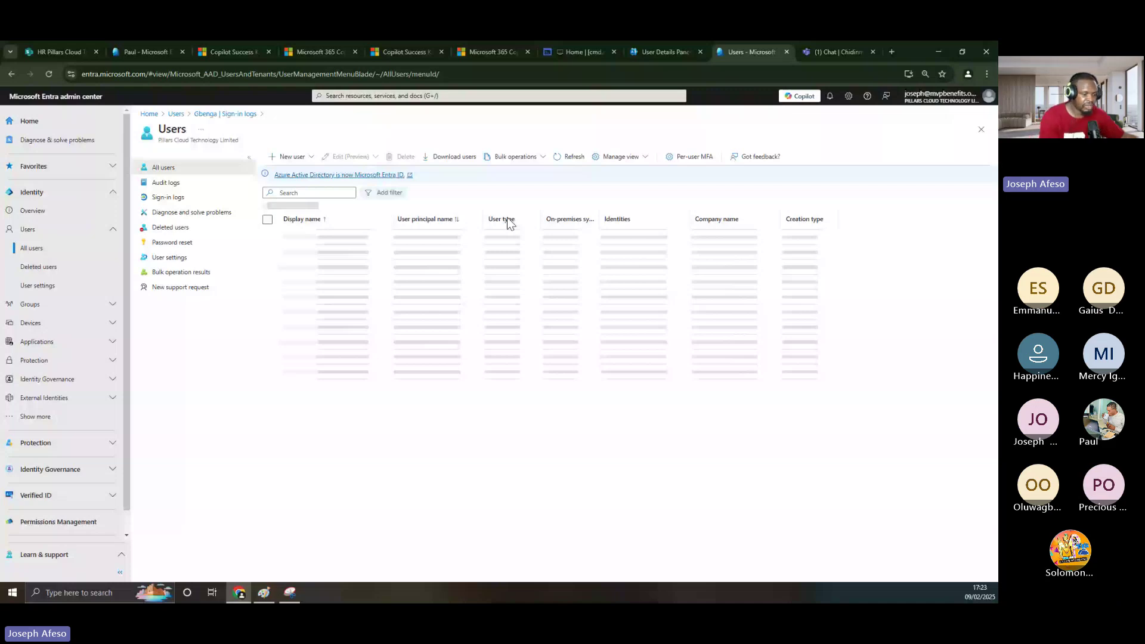
- Search the user list by the user's name and open the matching user's profile
left_click(319, 192)
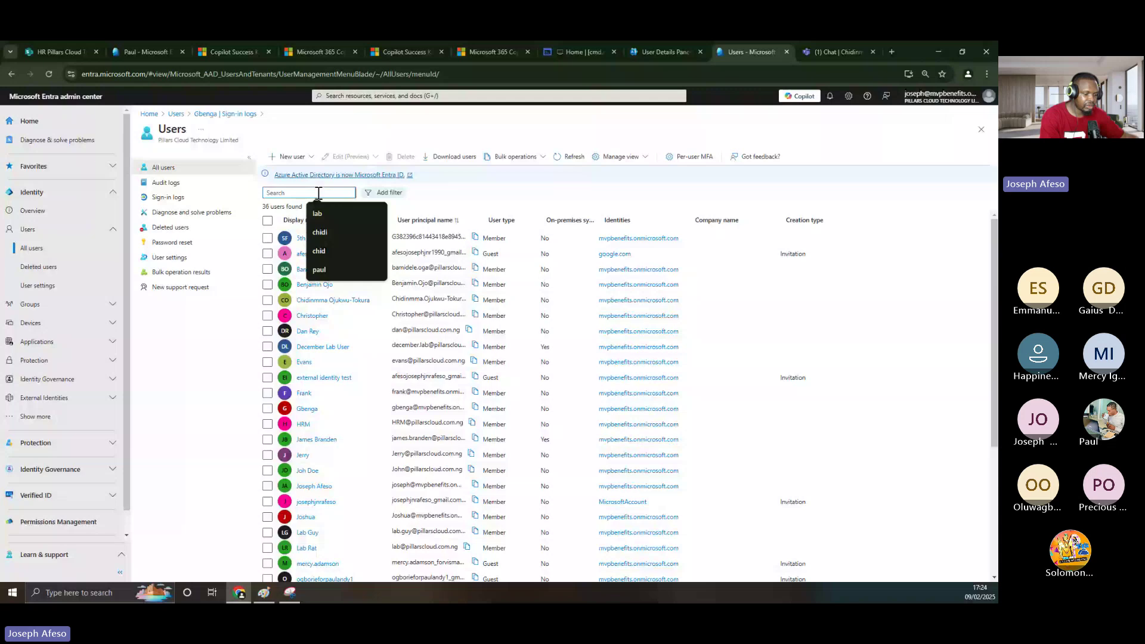
type("jose")
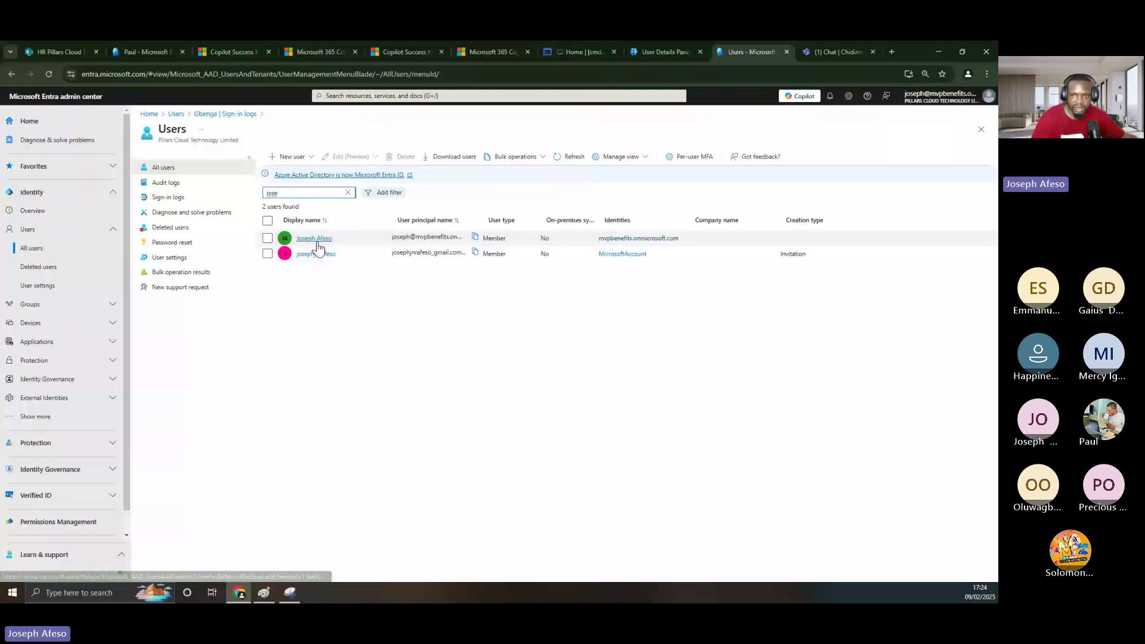
left_click(317, 241)
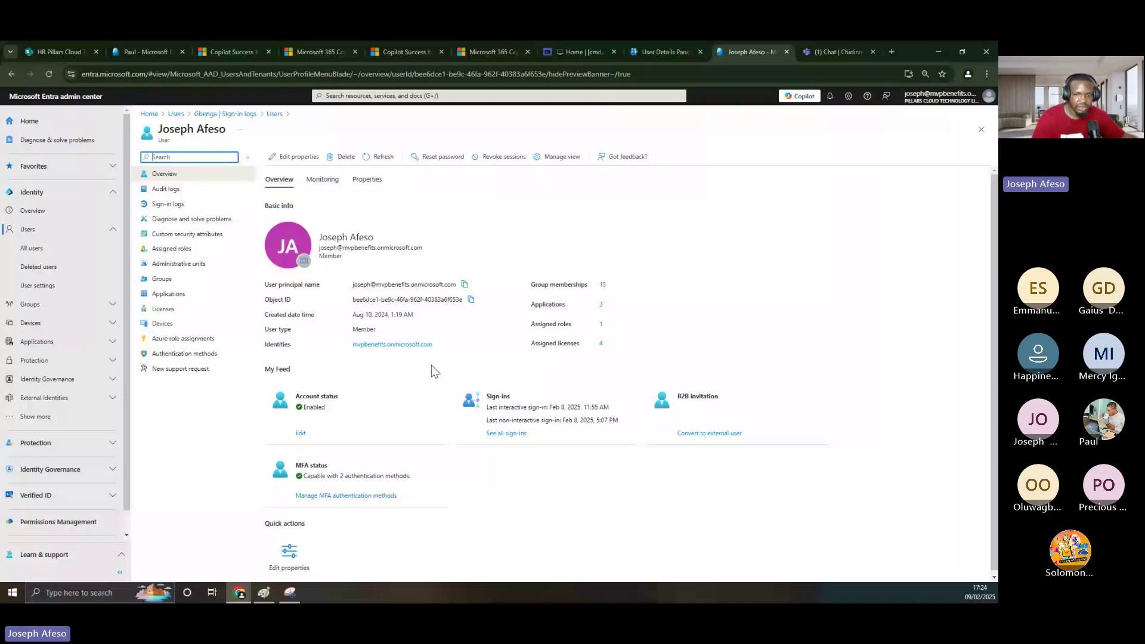
- Open this user's last-24-hours interactive sign-ins and glance at the newest entry's details
left_click(507, 440)
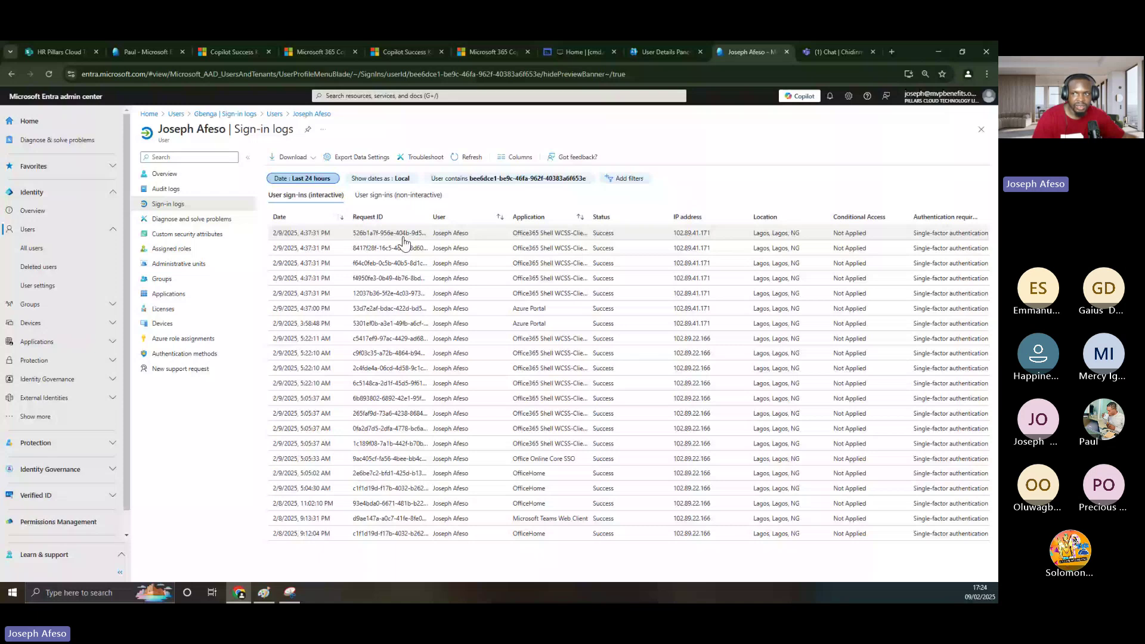
left_click(403, 239)
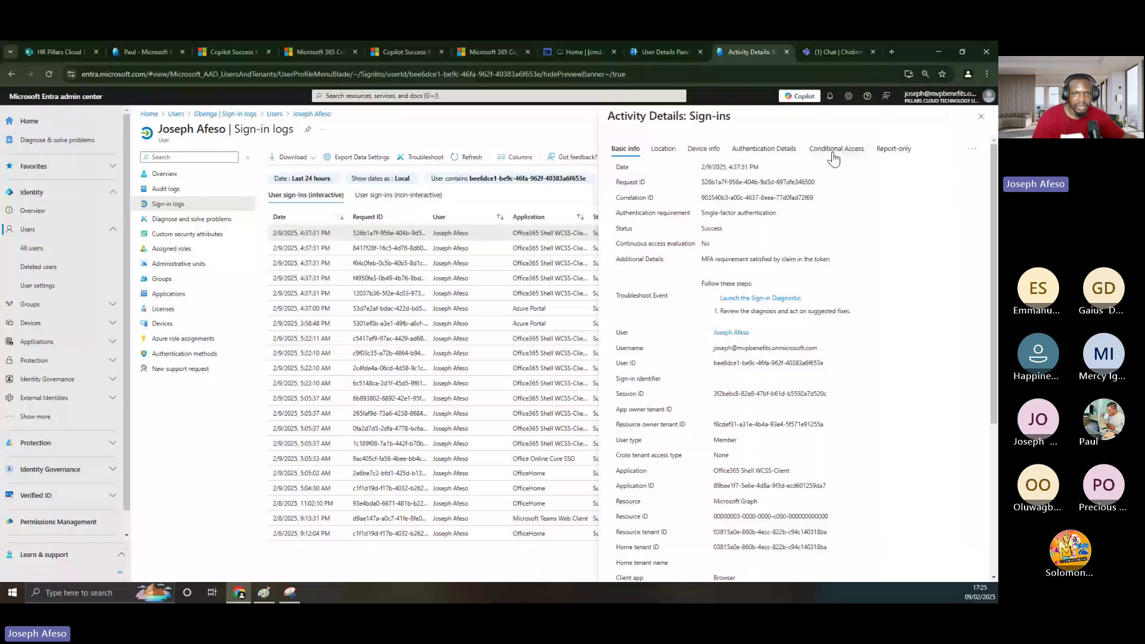
left_click(979, 118)
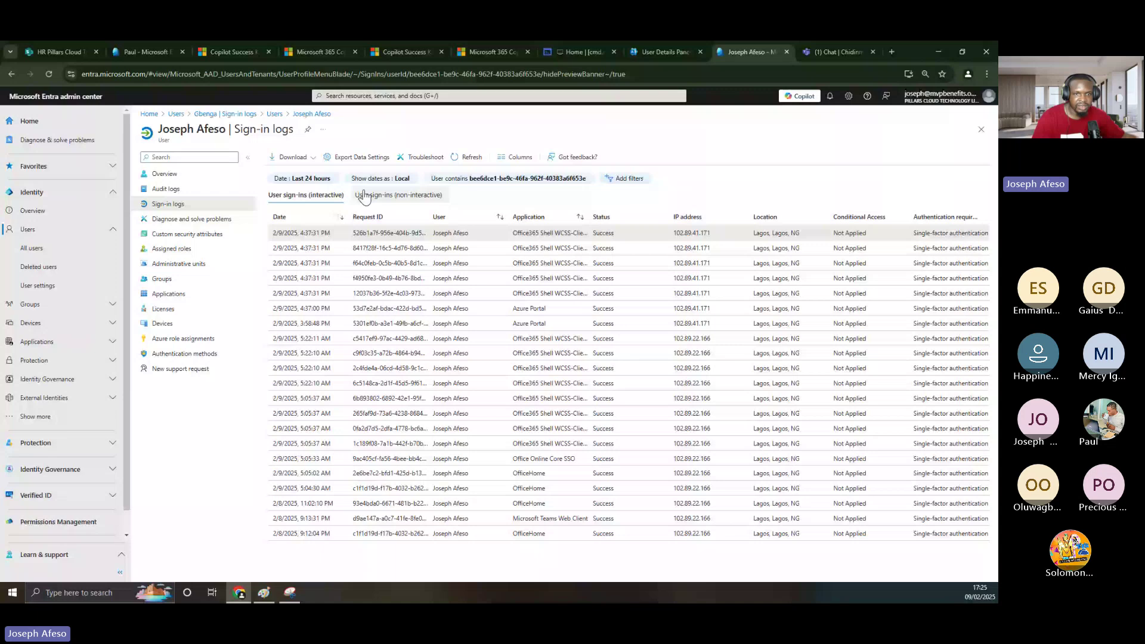
- Set the sign-in log date filter to a custom range from 1/27/2025 to 1/29/2025
left_click(310, 178)
left_click(281, 226)
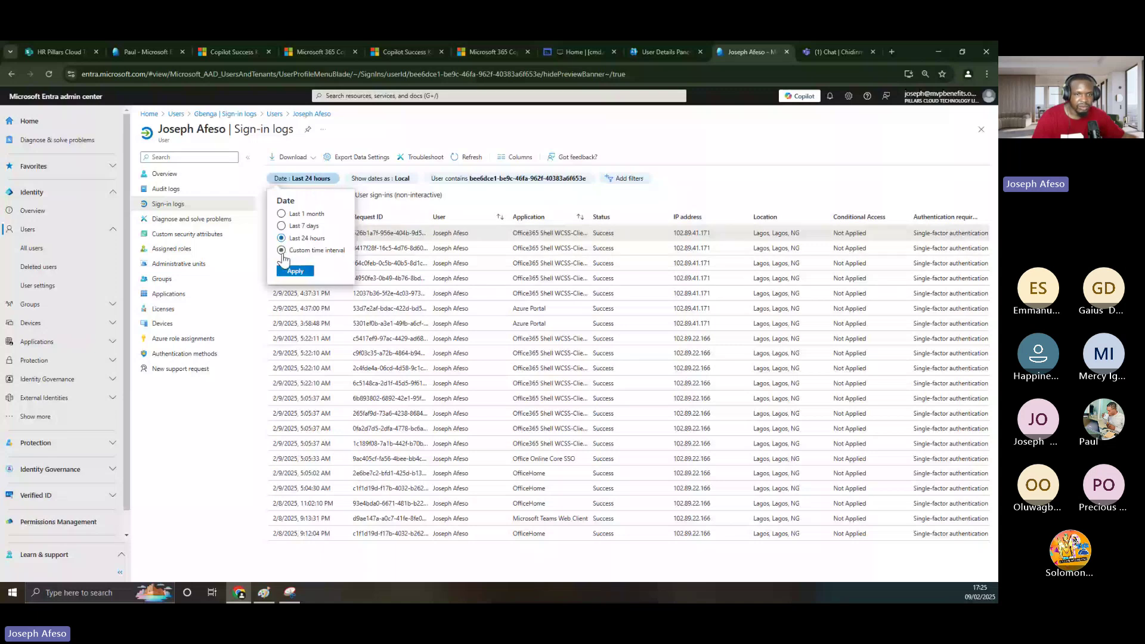
left_click(282, 251)
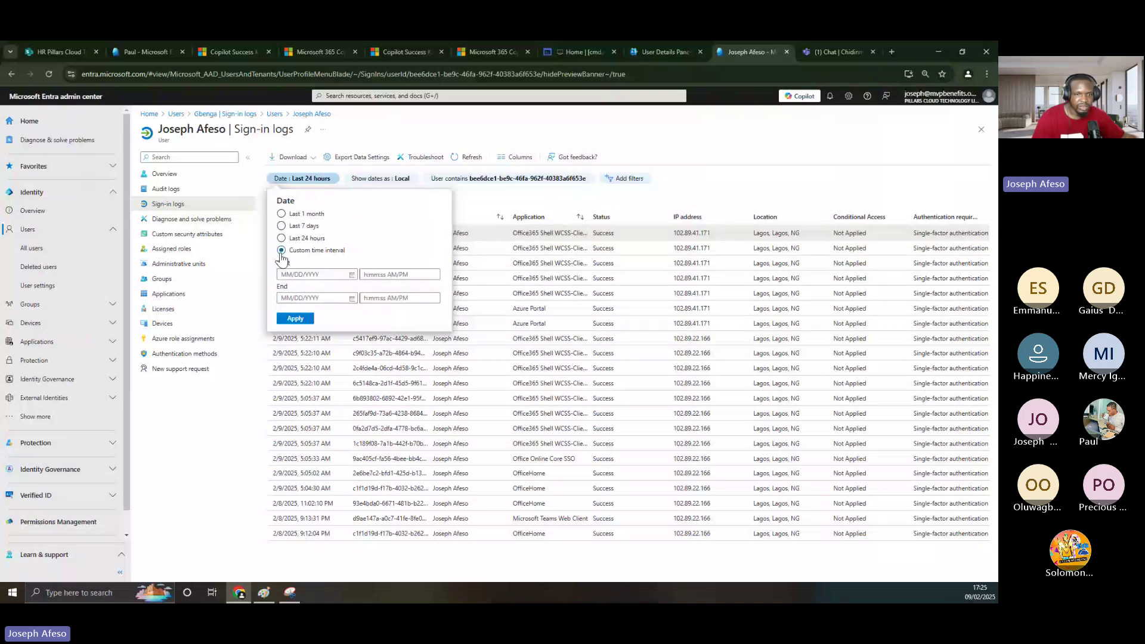
left_click(353, 276)
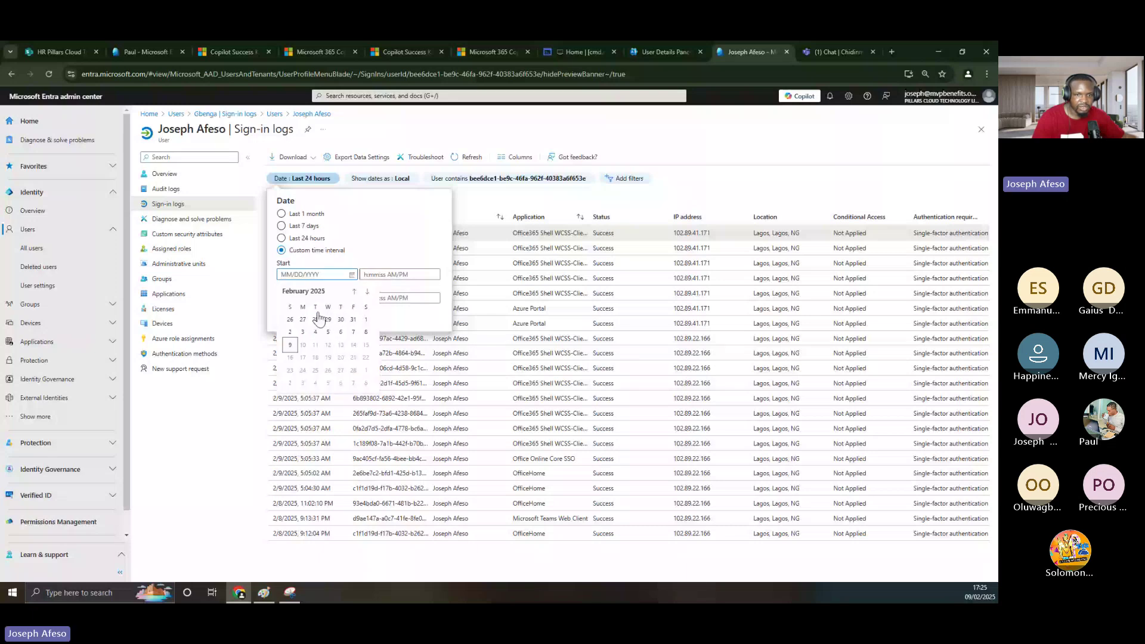
left_click(303, 319)
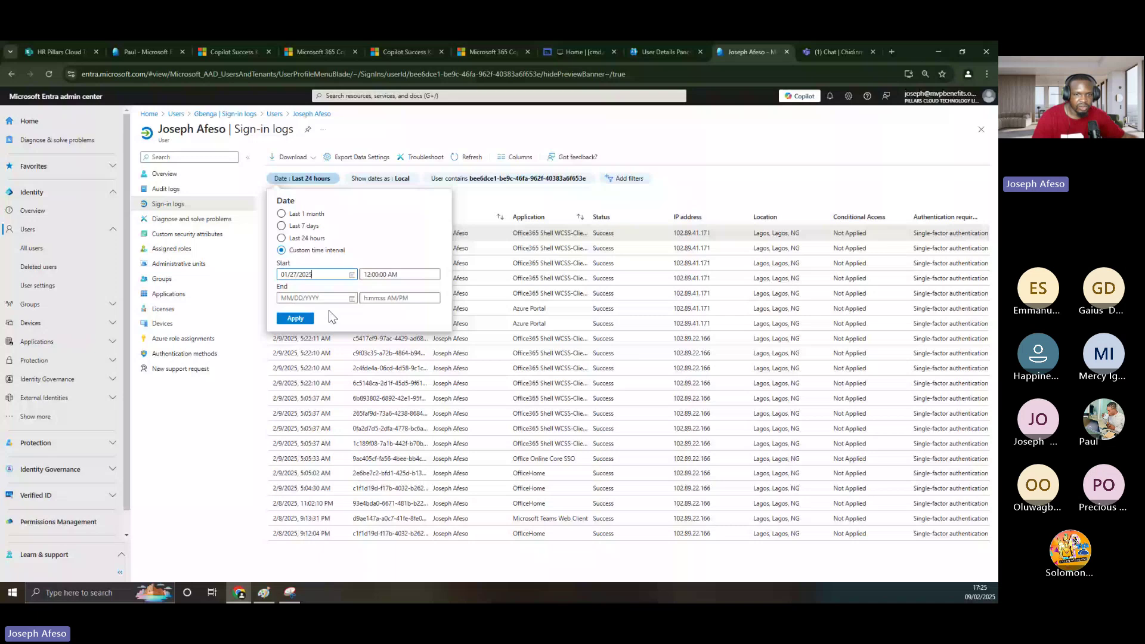
left_click(351, 298)
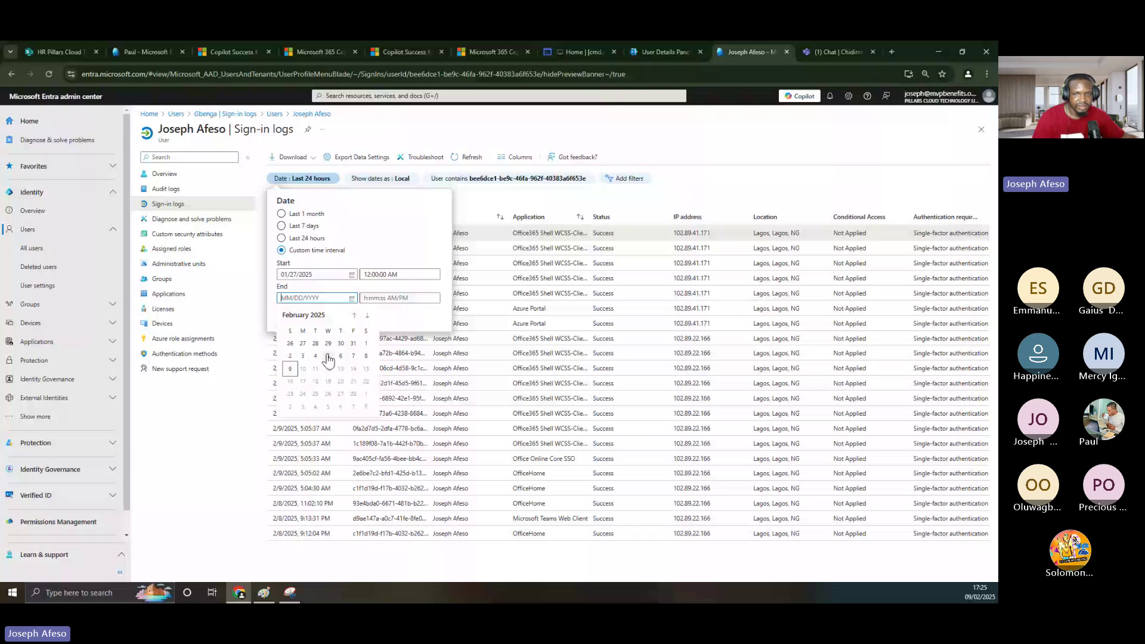
left_click(328, 343)
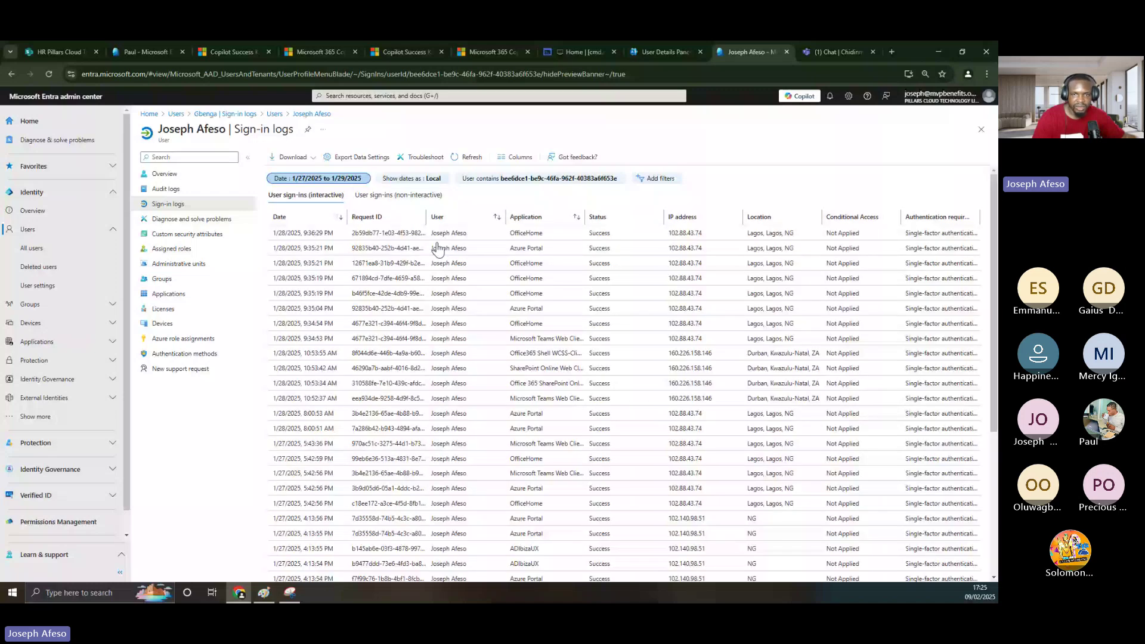
scroll(438, 248, "down", 4)
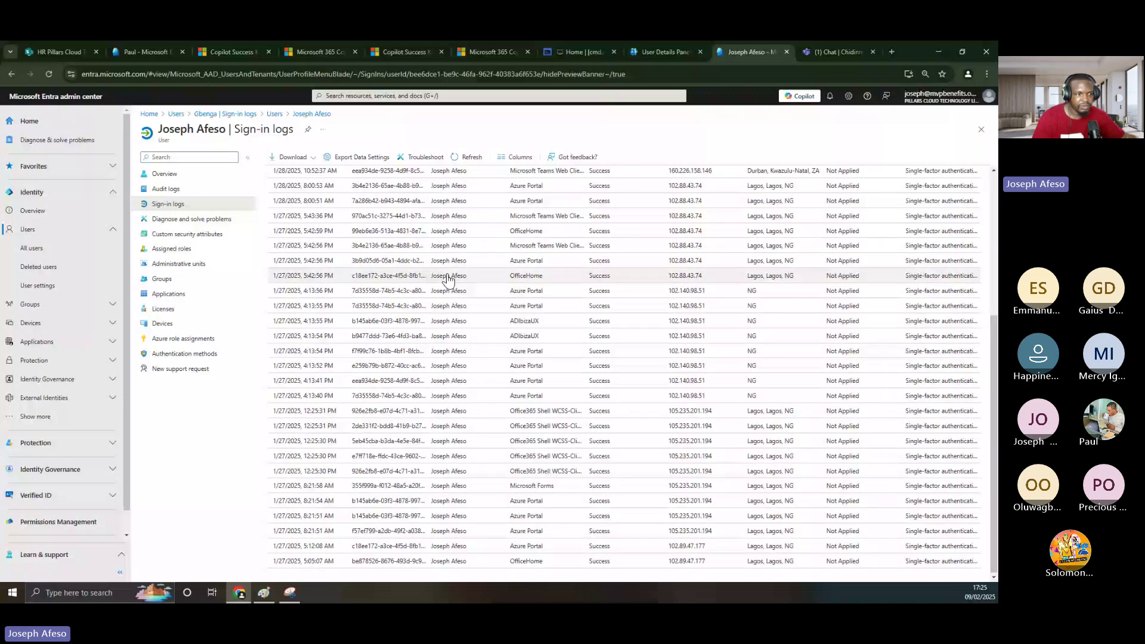
scroll(465, 265, "up", 5)
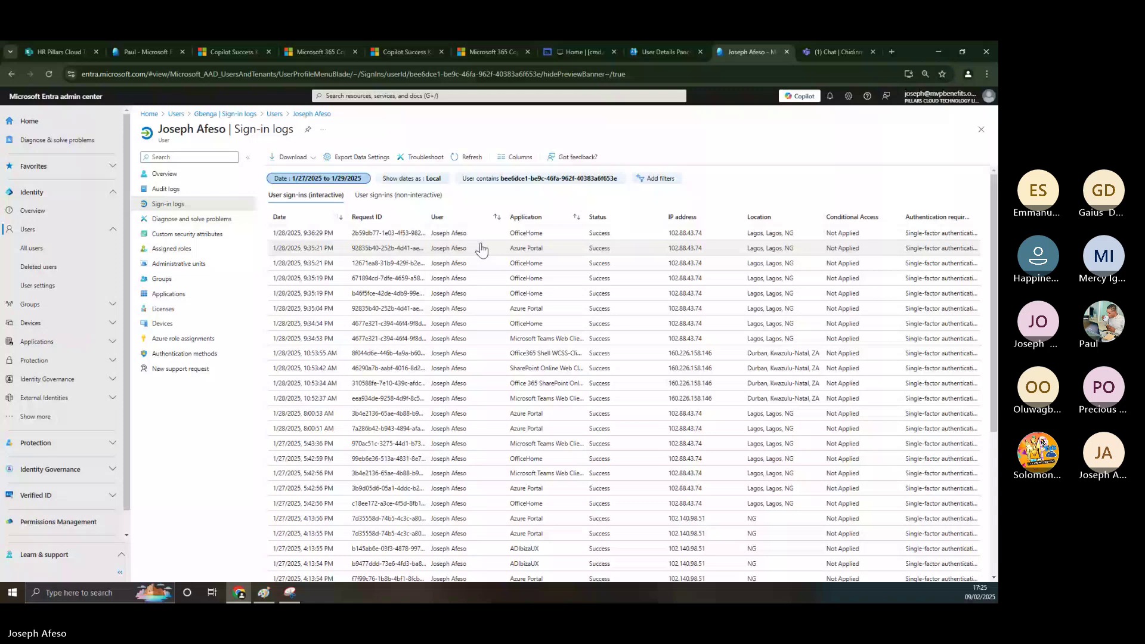
key("super+shift+s")
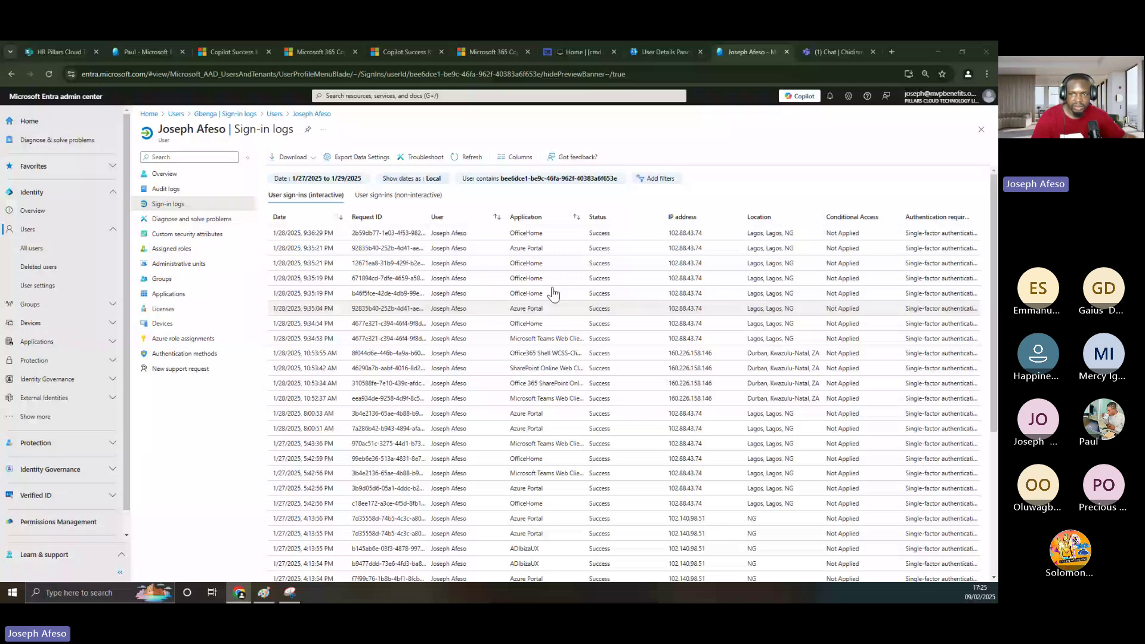
- Download the InteractiveSignIns_2025-01-26_2025-01-28 CSV and open it in Excel
left_click(292, 157)
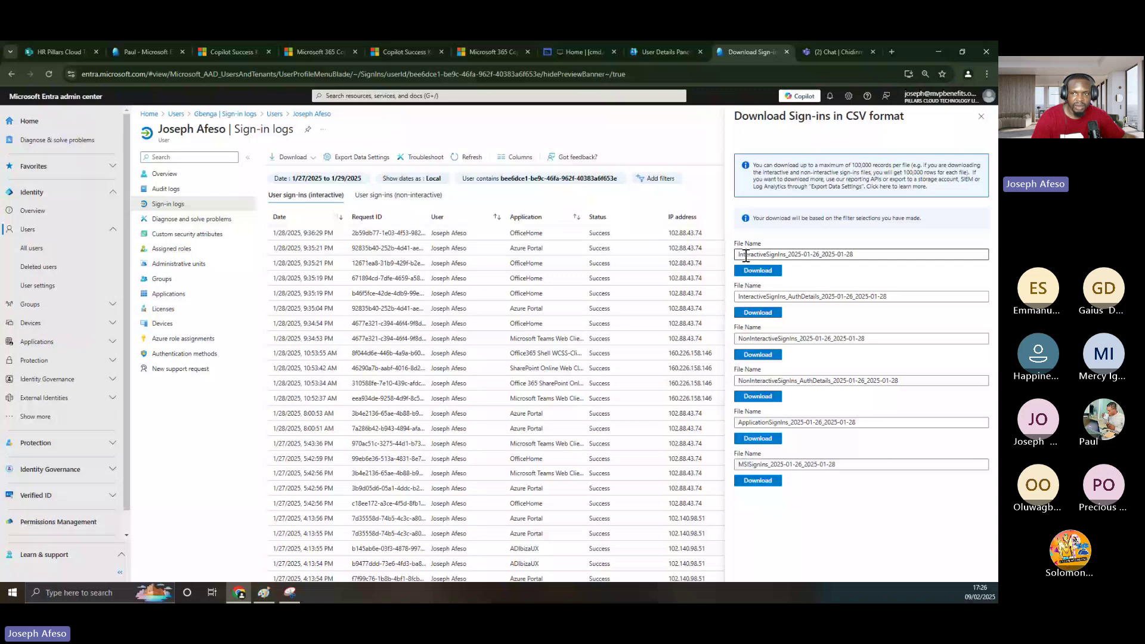
left_click(759, 270)
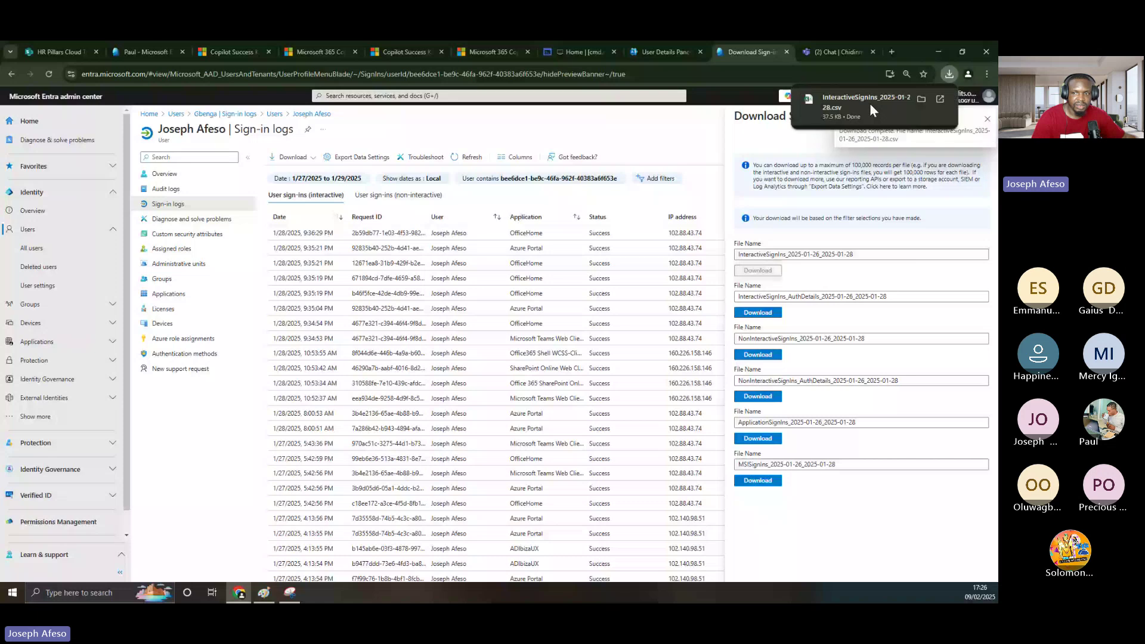
left_click(870, 103)
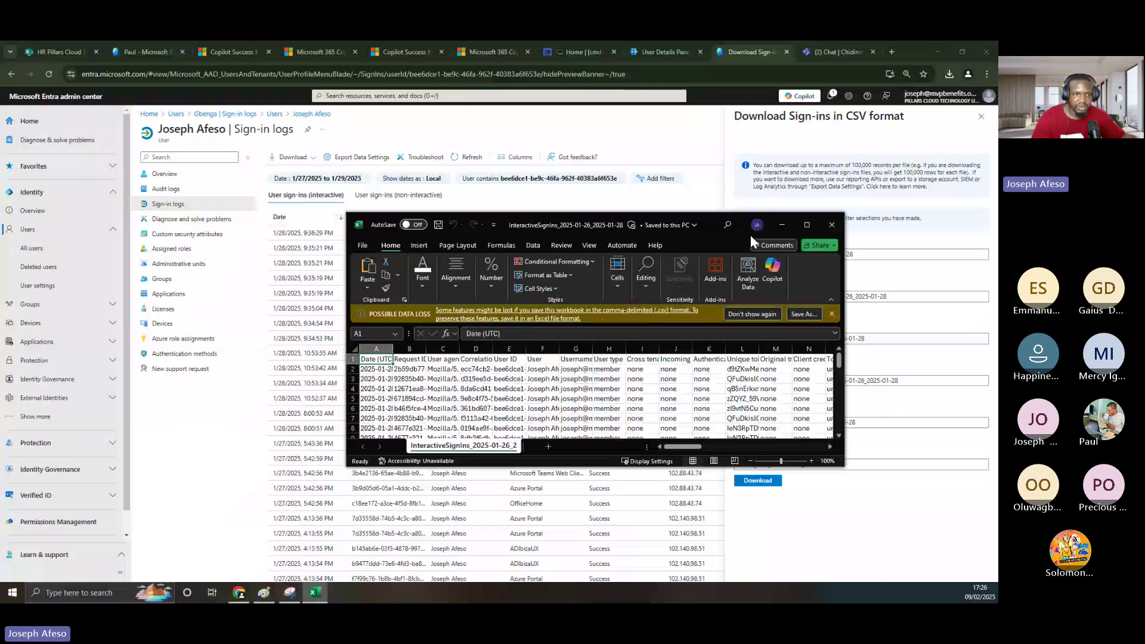
- Maximize Excel and autofit every column of the sign-ins sheet (Ctrl+A, Alt+H,O,I)
left_click(807, 225)
scroll(425, 323, "down", 5)
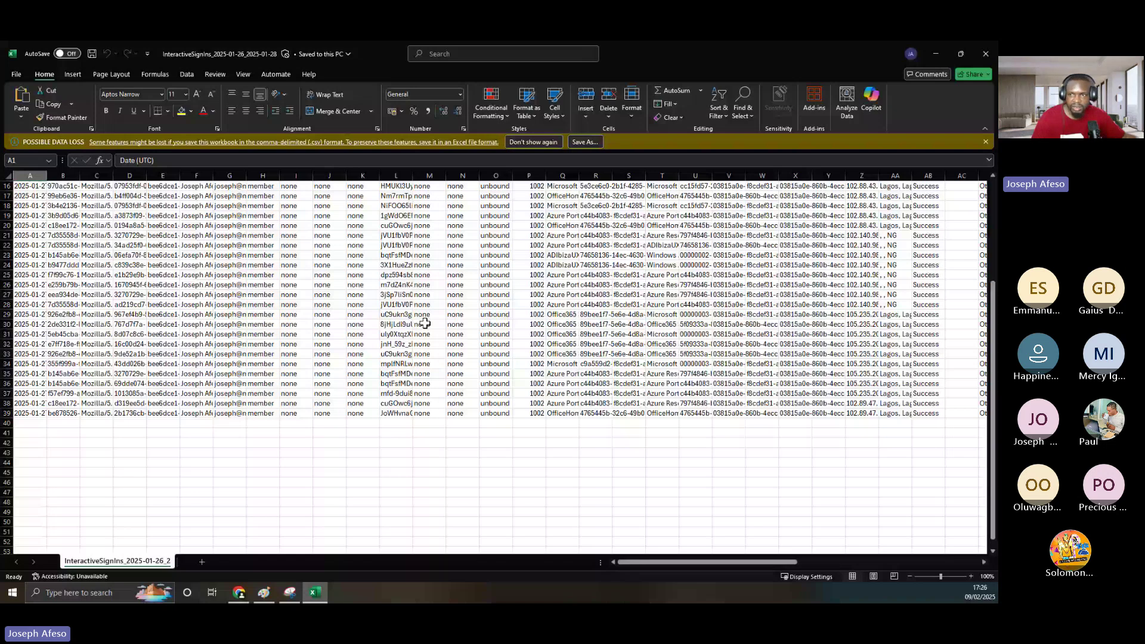
key("ctrl+a")
key("alt+h")
key("o")
key("i")
scroll(525, 327, "up", 2)
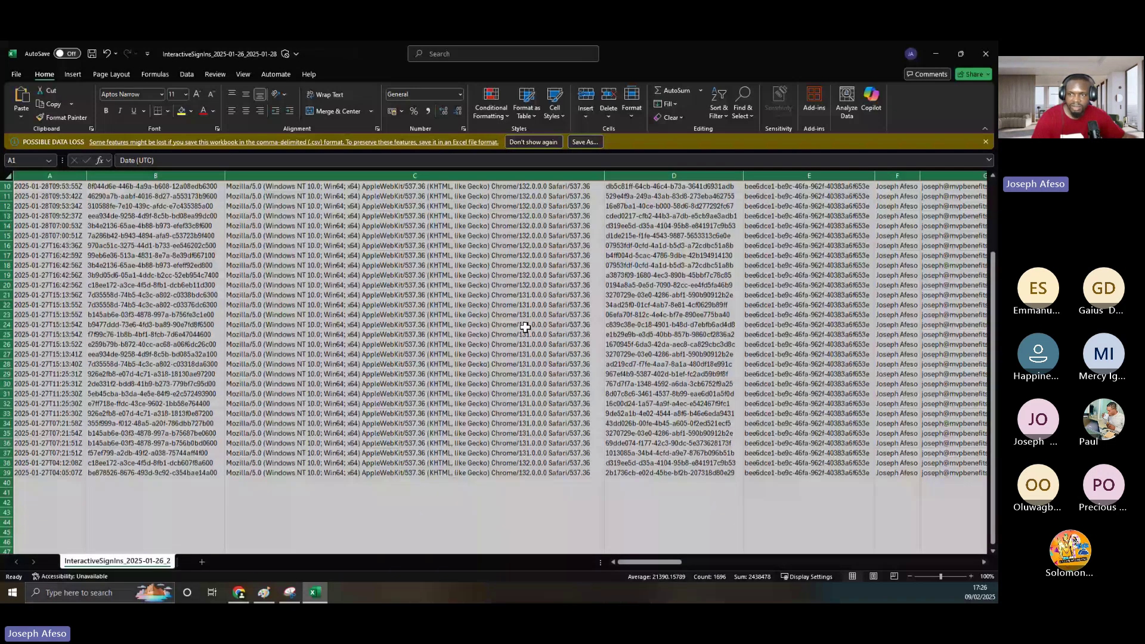
scroll(525, 326, "up", 3)
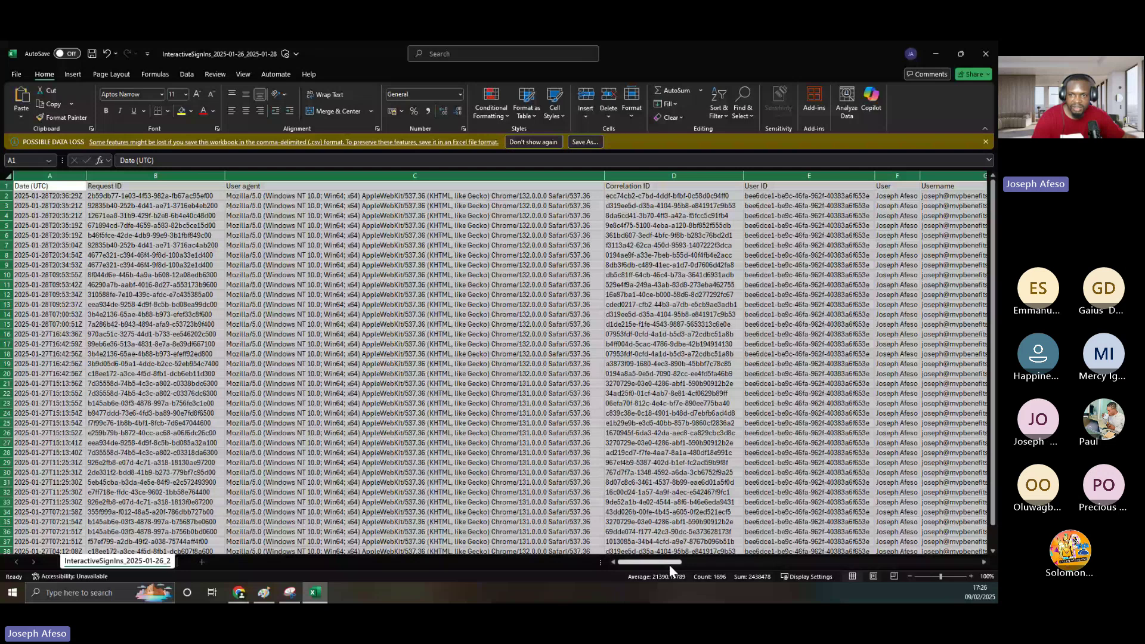
- Scroll across the exported data, select row 15, and return to the browser's sign-in logs
mouse_move(669, 565)
left_mouse_down()
mouse_move(976, 557)
mouse_move(656, 557)
left_mouse_up()
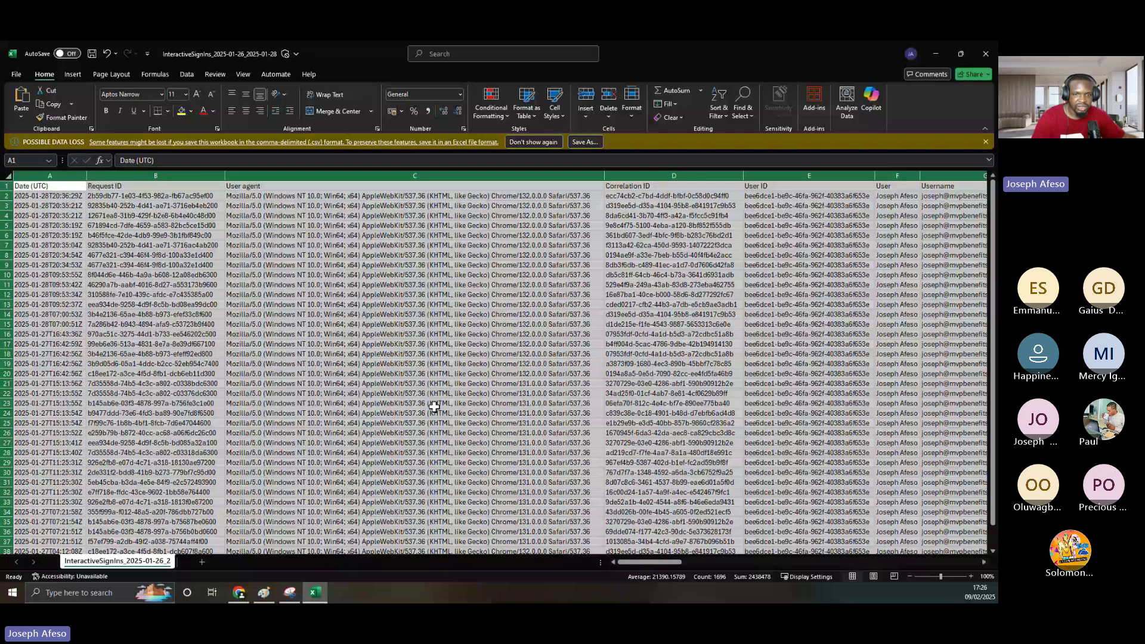
scroll(559, 319, "down", 5)
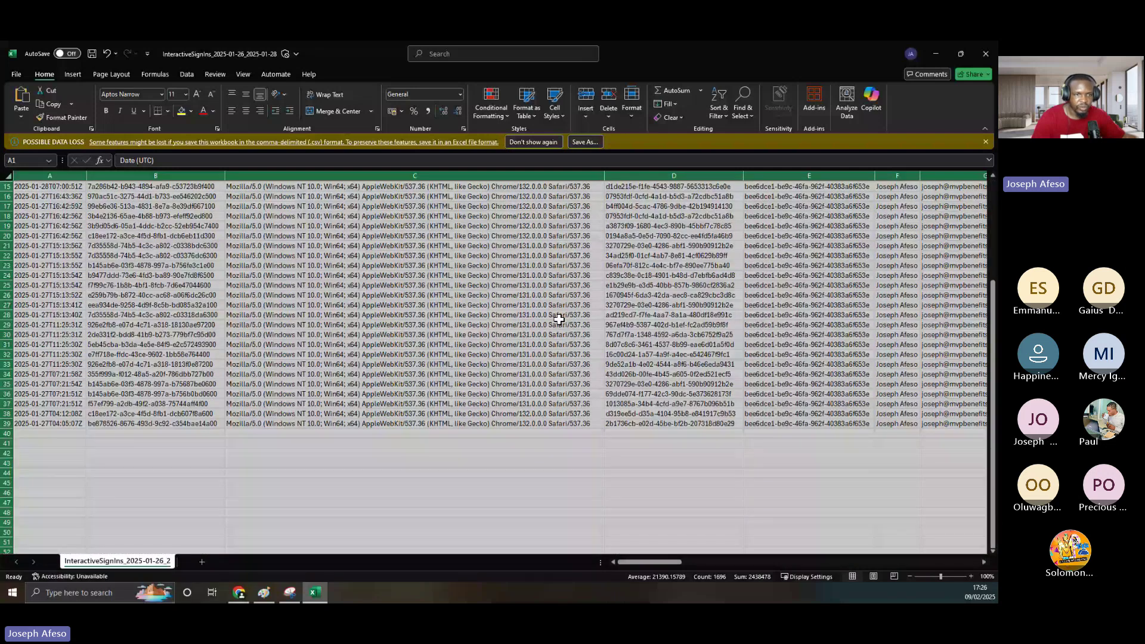
scroll(559, 320, "up", 5)
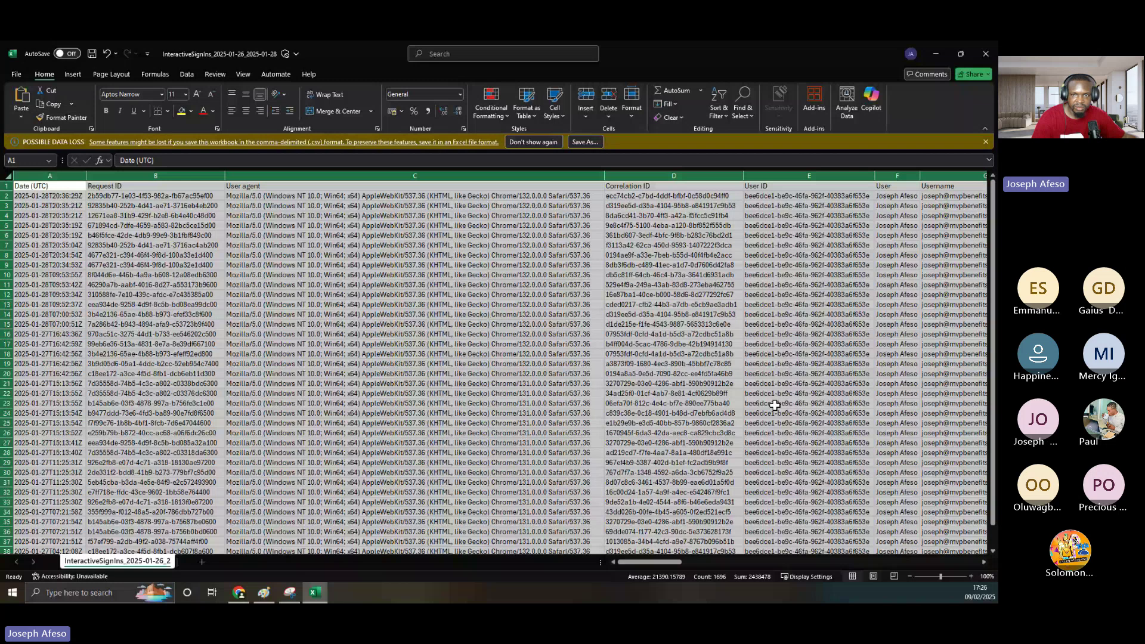
left_click_drag(663, 562, 768, 561)
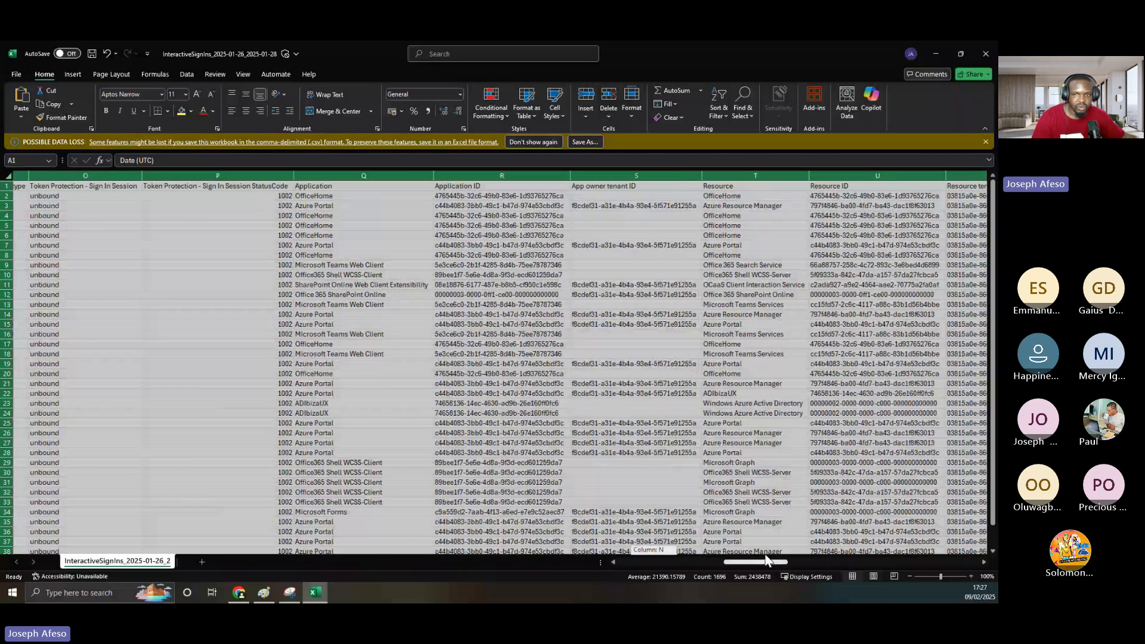
left_click_drag(768, 560, 870, 564)
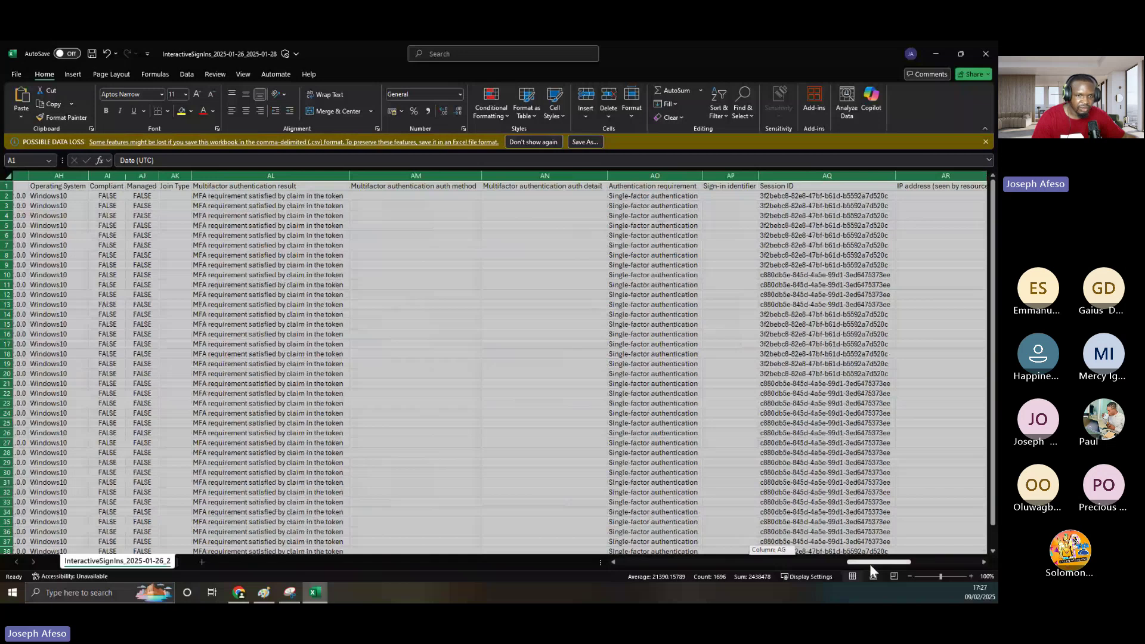
left_click_drag(870, 564, 937, 562)
scroll(672, 332, "down", 4)
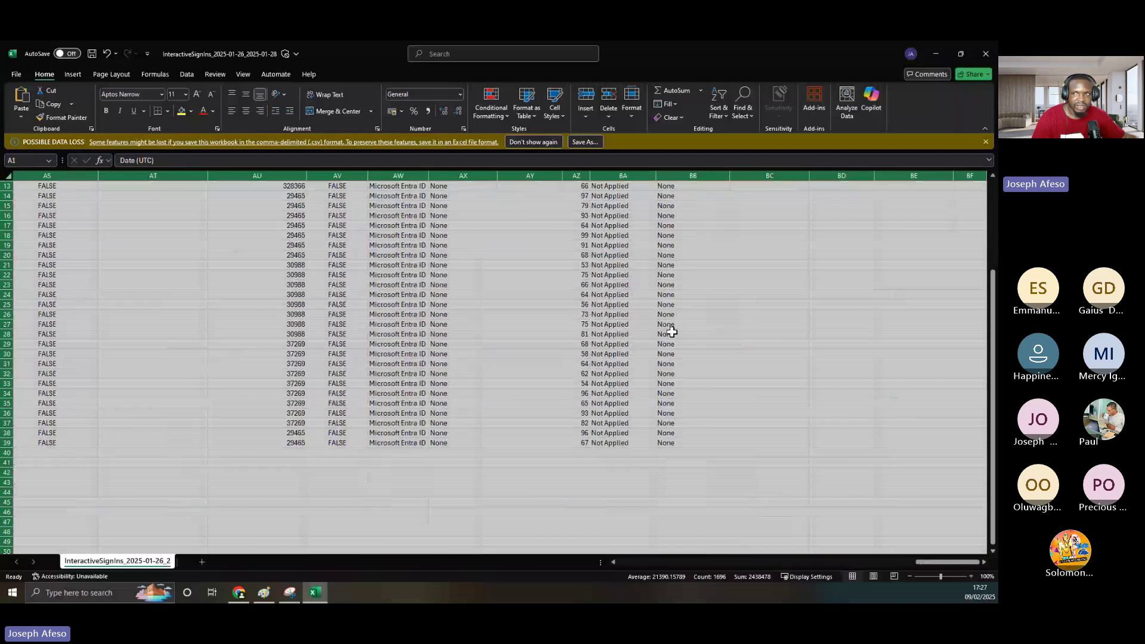
scroll(672, 332, "up", 4)
left_click(6, 325)
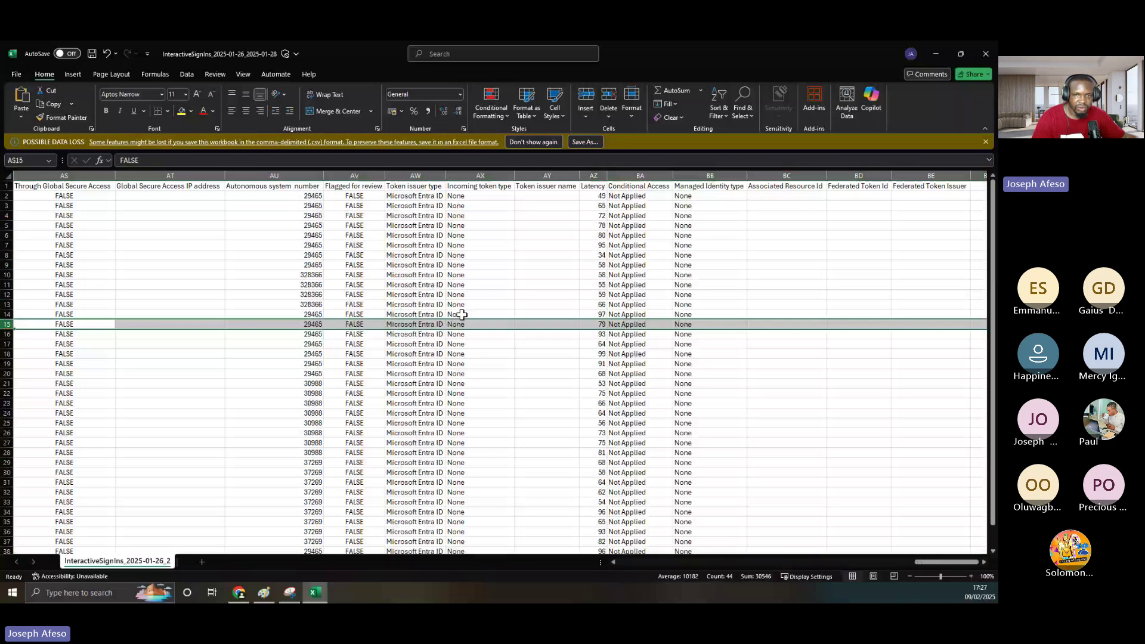
key("alt+Tab")
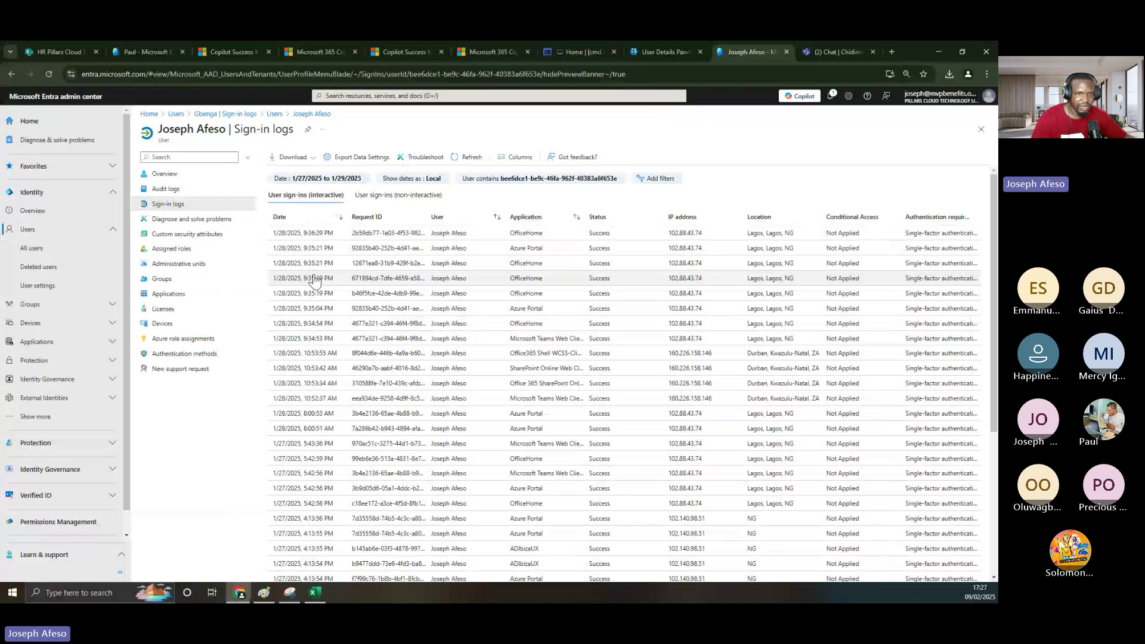
- Close the sign-in logs, deselect the checked user, and search users for a different name
left_click(982, 130)
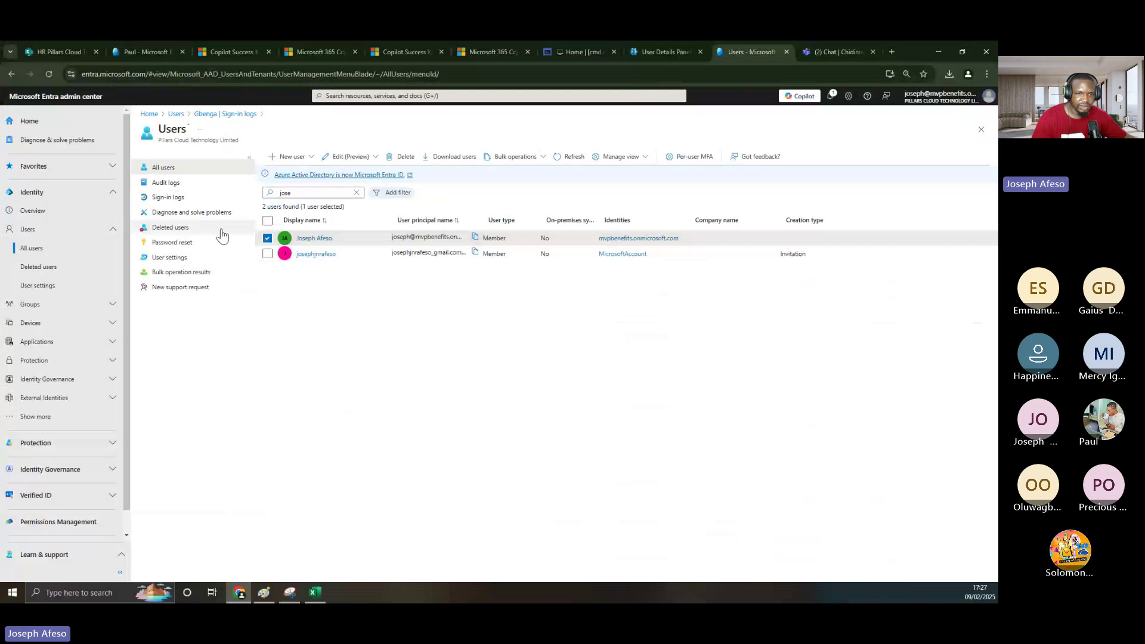
left_click(266, 239)
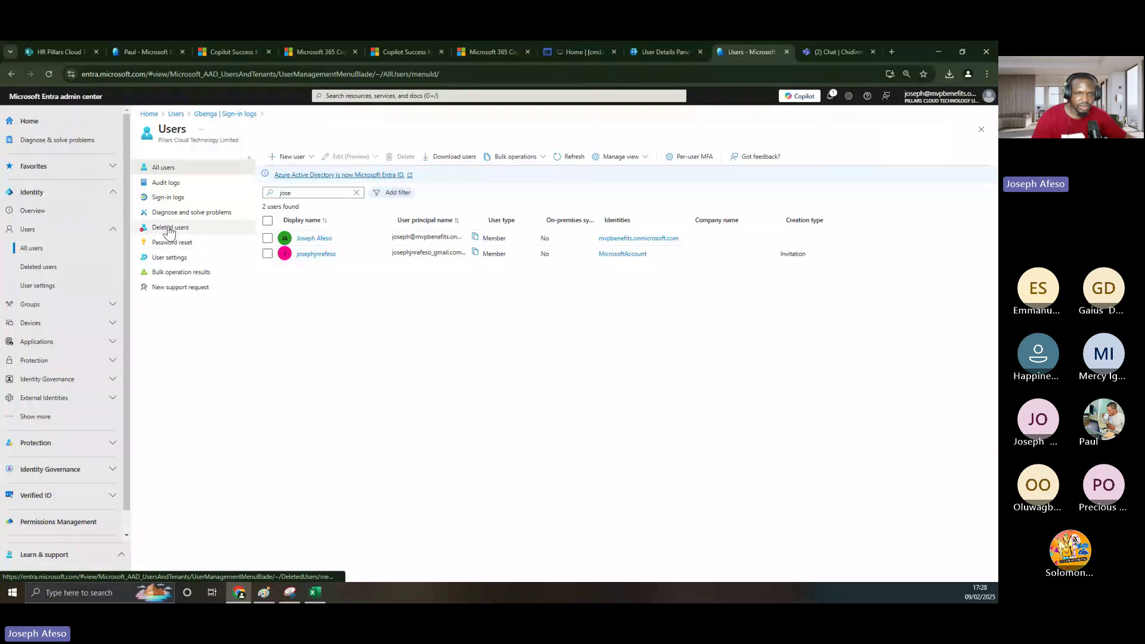
left_click(349, 192)
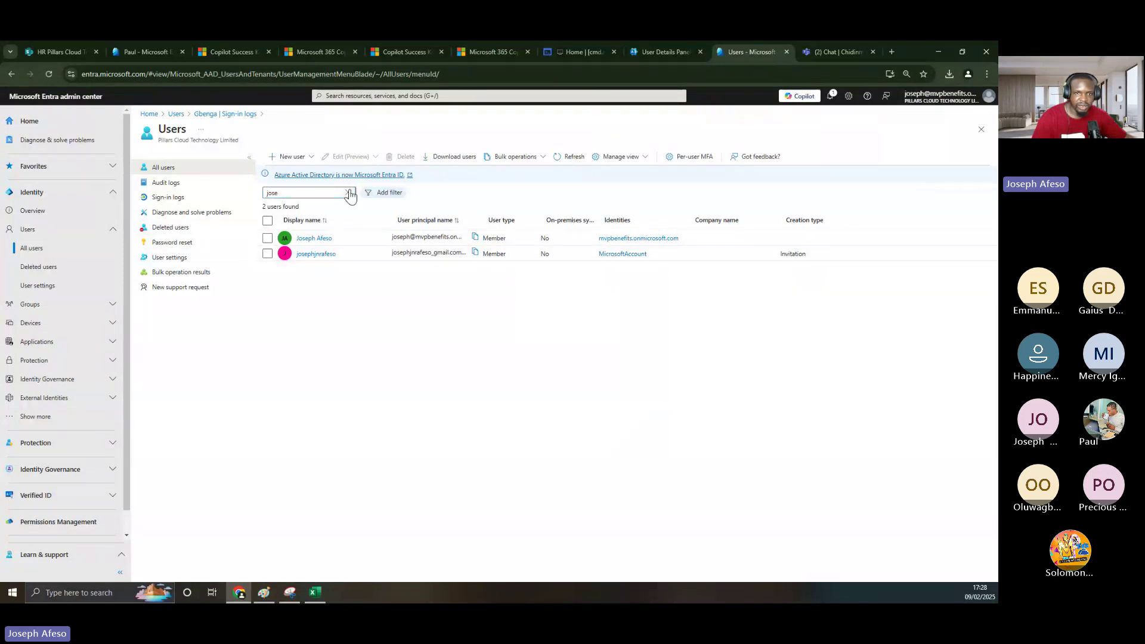
left_click(348, 193)
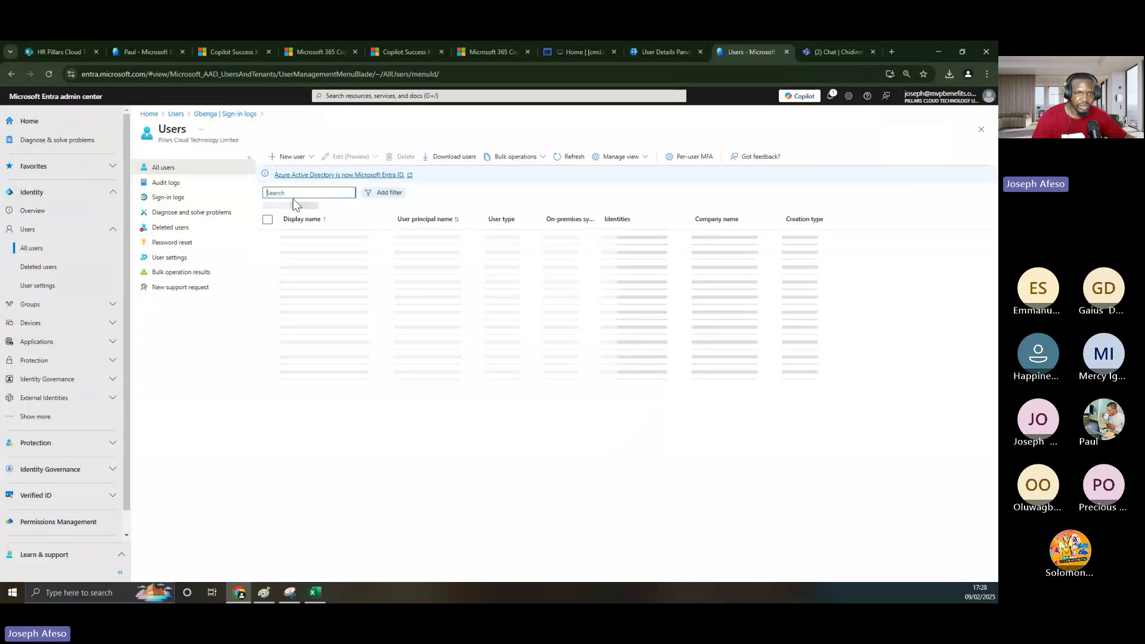
type("c")
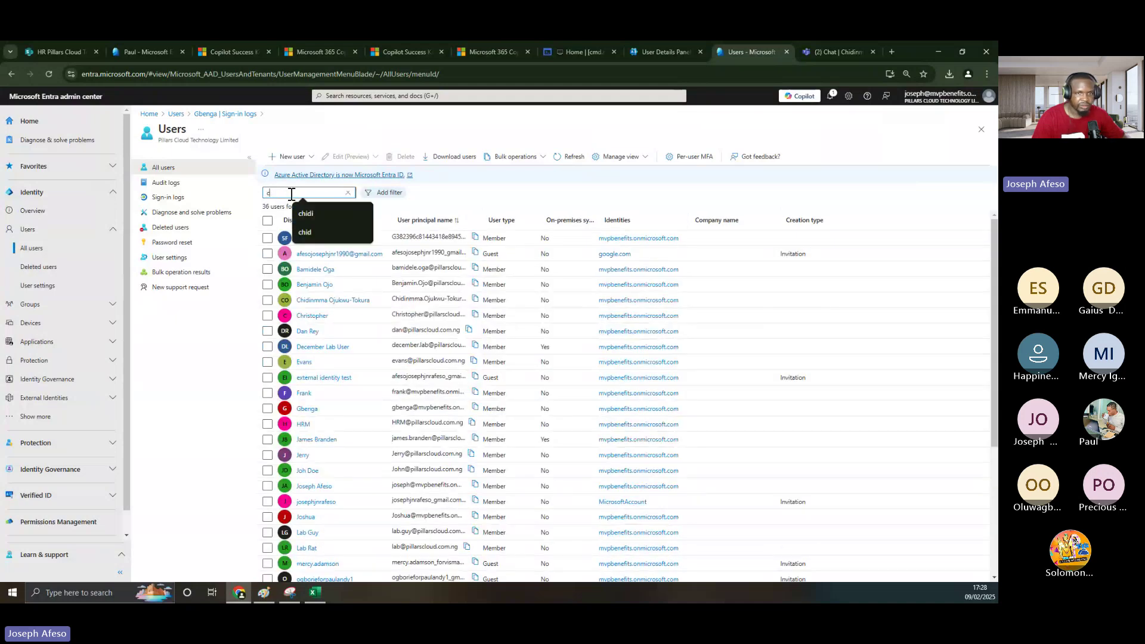
type("h")
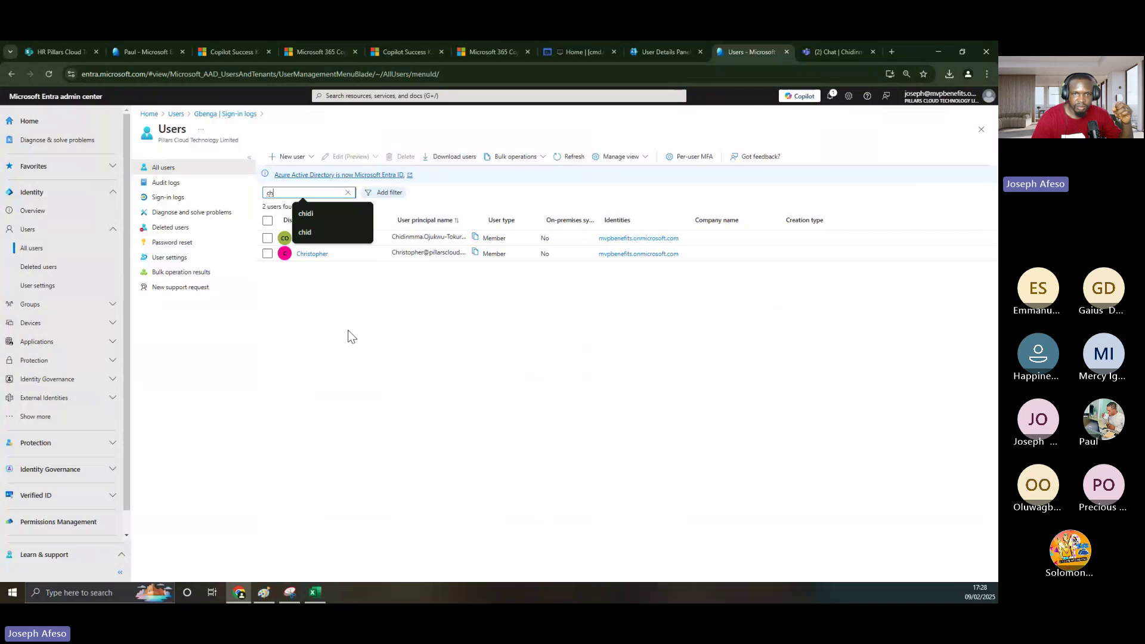
type("id")
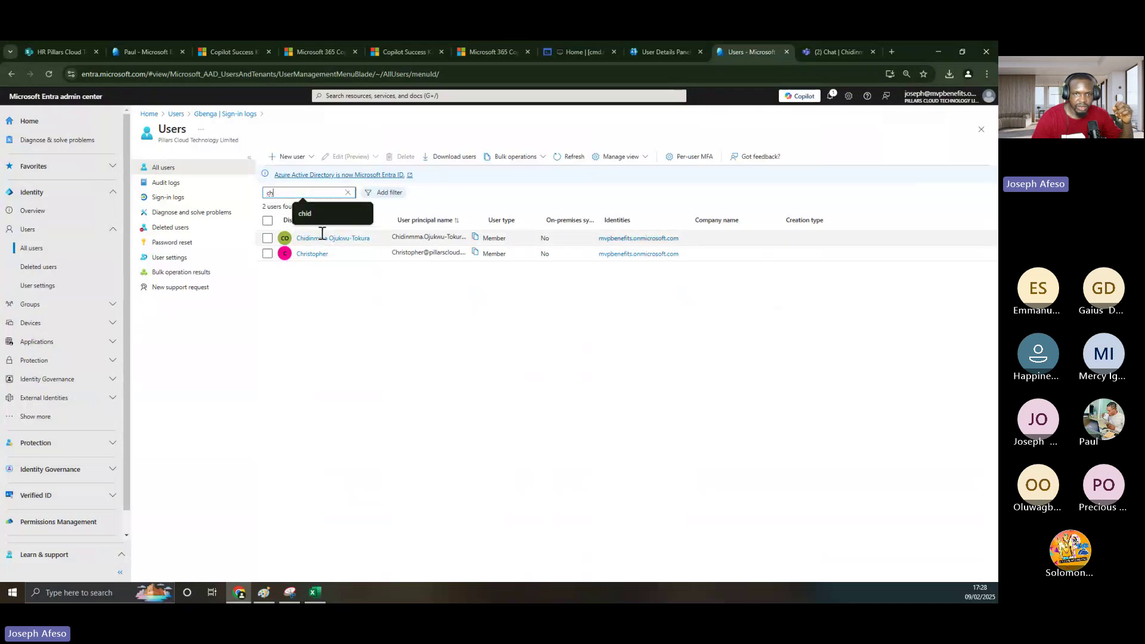
- Open the disabled user's profile and try a password reset, which is refused
left_click(325, 239)
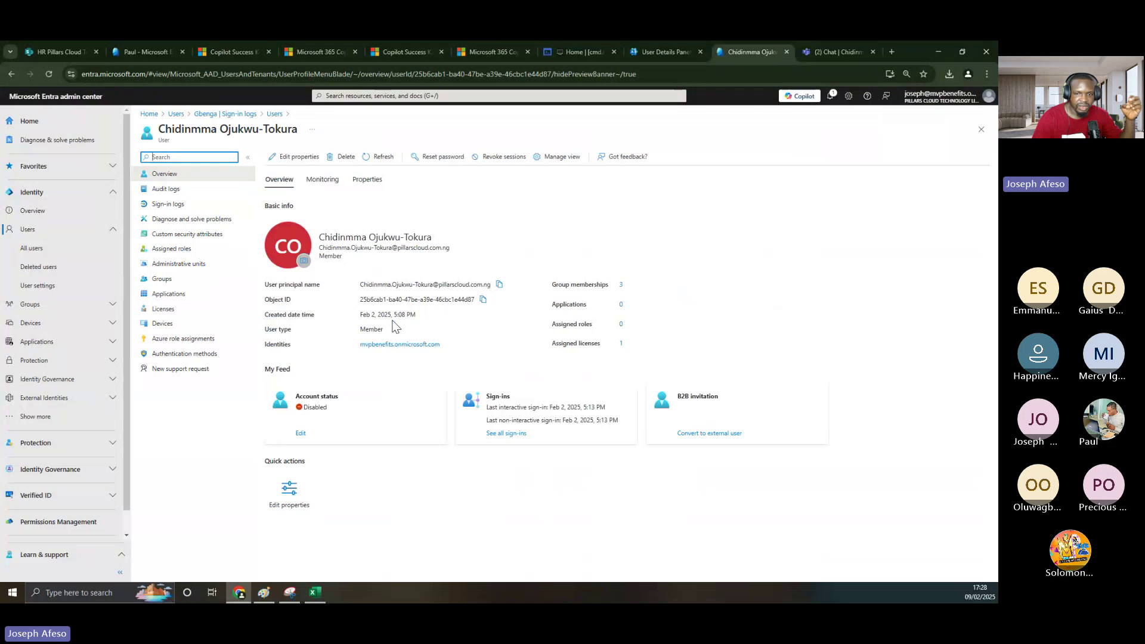
left_click(431, 159)
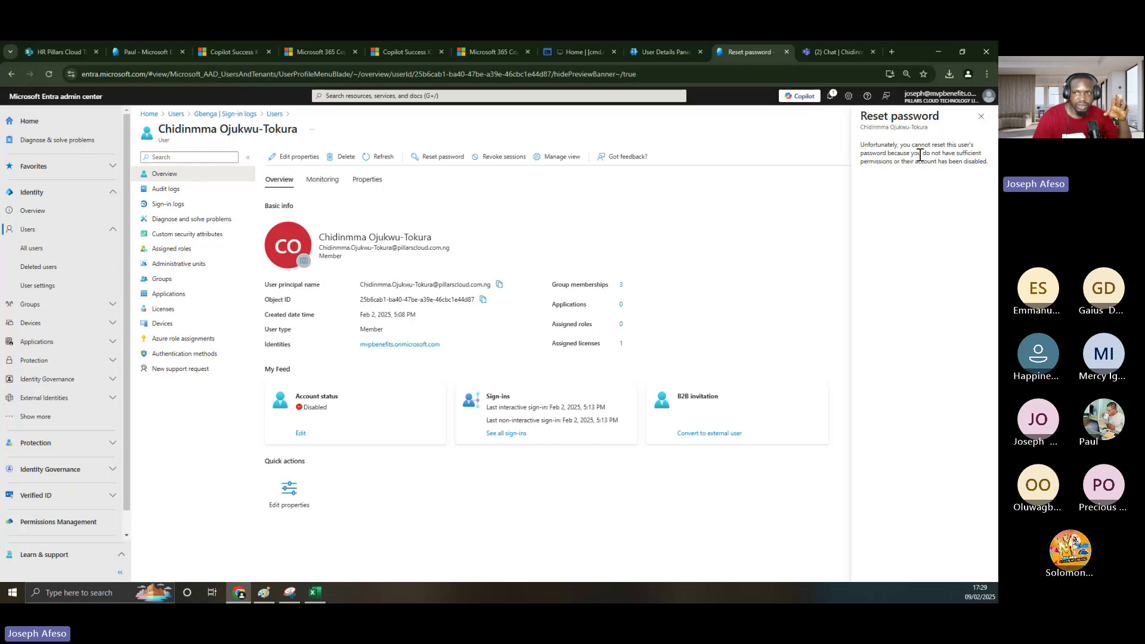
- Highlight the disabled-account reason in the reset message and bring up the Microsoft 365 user details
left_click_drag(942, 153, 893, 165)
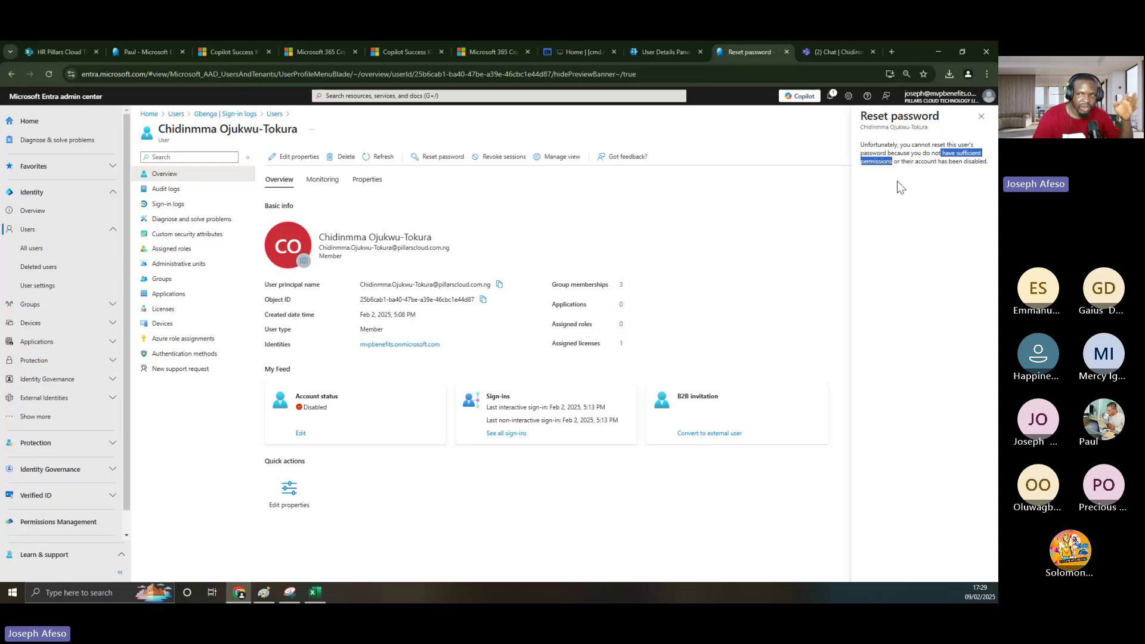
left_click(897, 181)
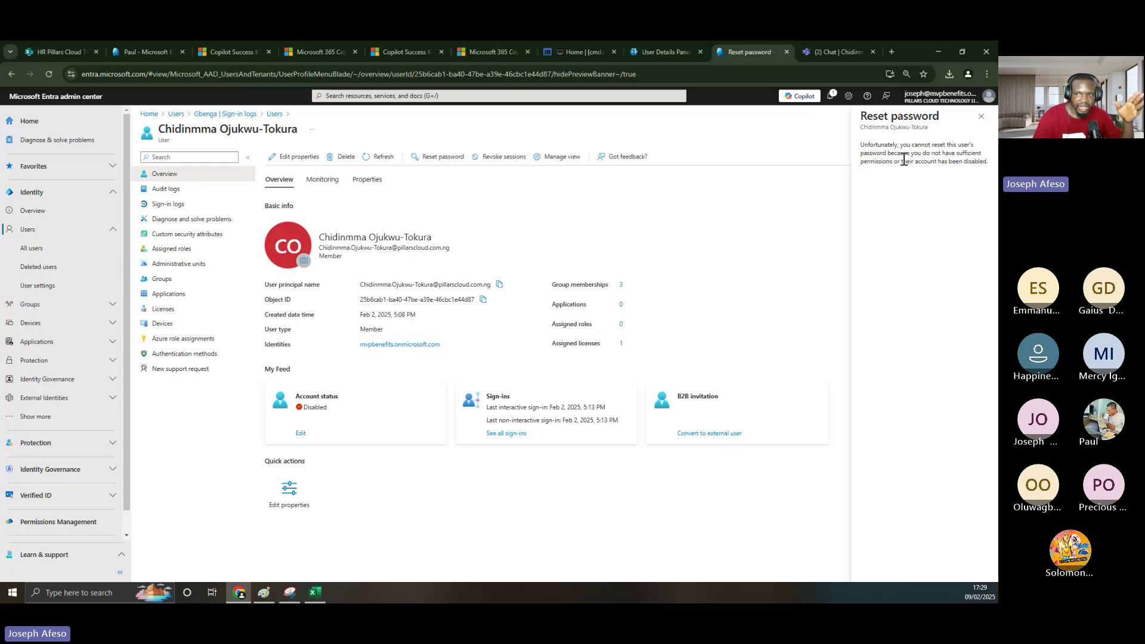
left_click_drag(904, 159, 986, 174)
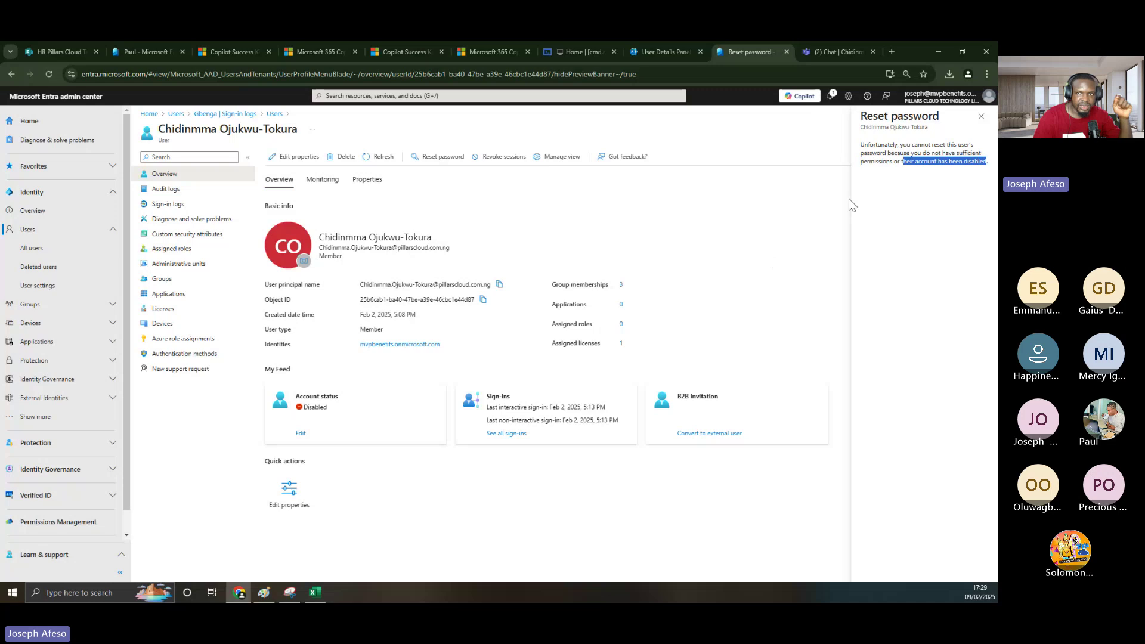
left_click(666, 52)
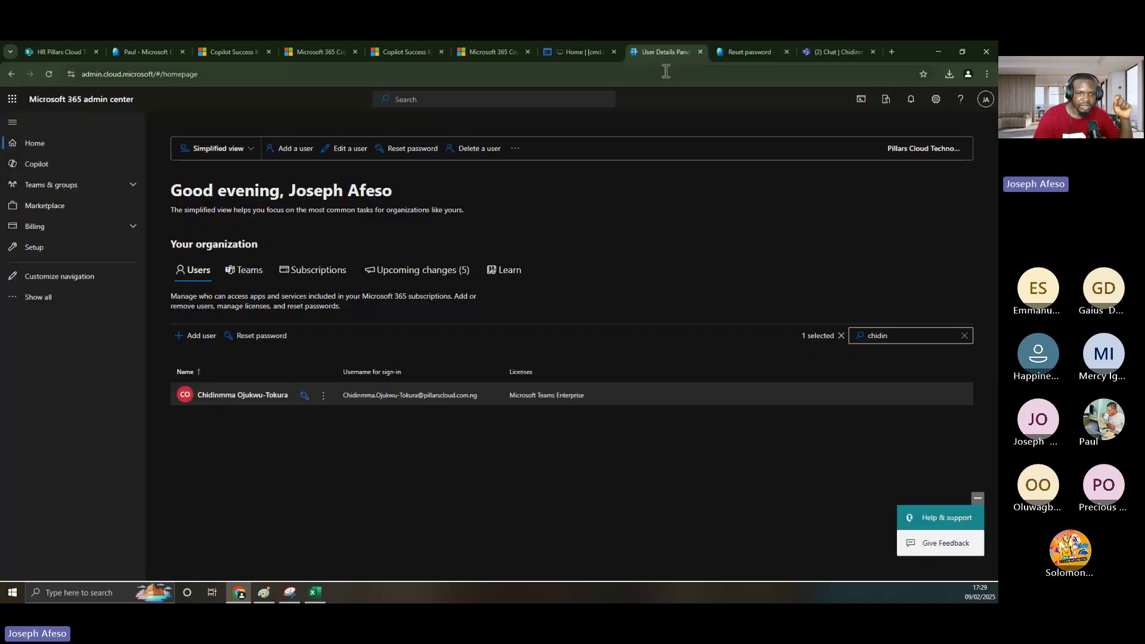
- Reset the blocked user's password to an auto-generated one, change required at first sign-in, and select it
left_click(269, 396)
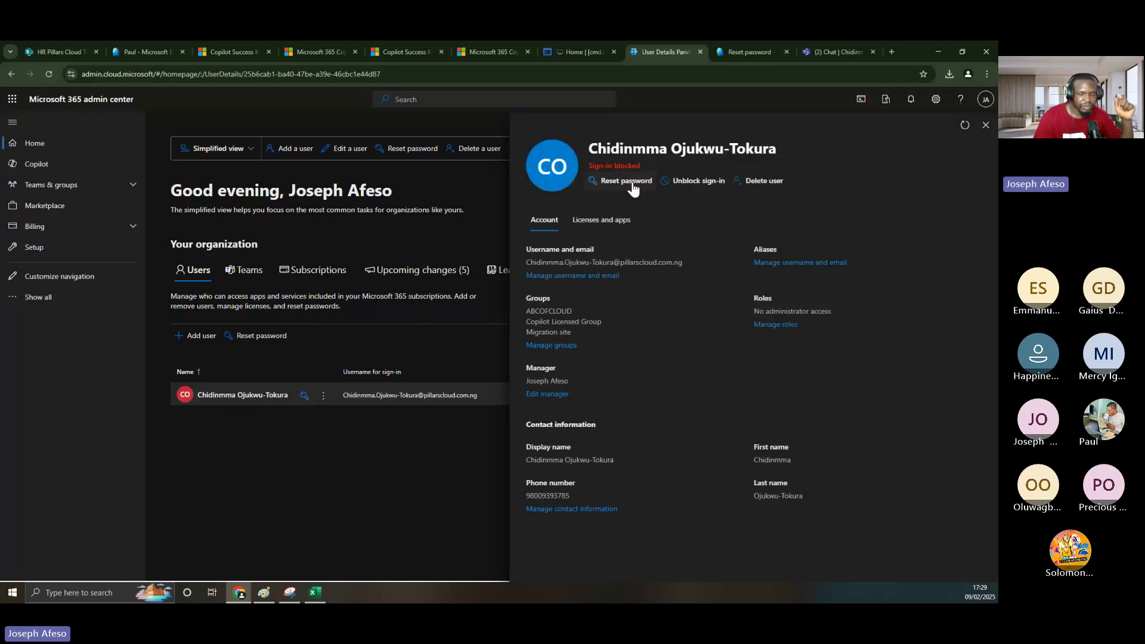
left_click(633, 186)
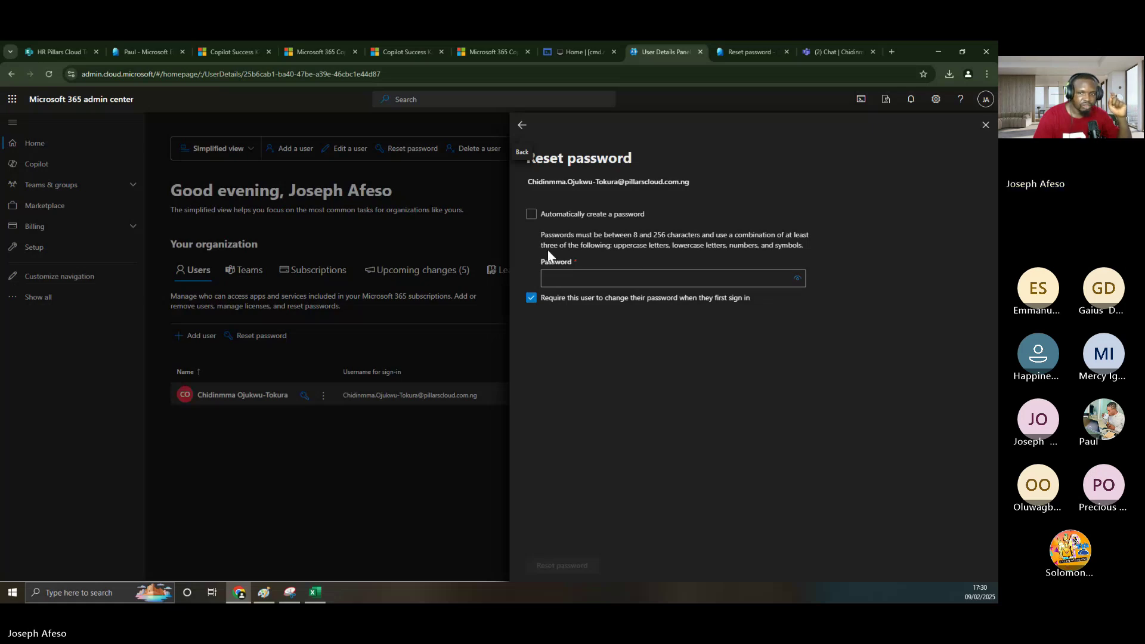
left_click(531, 215)
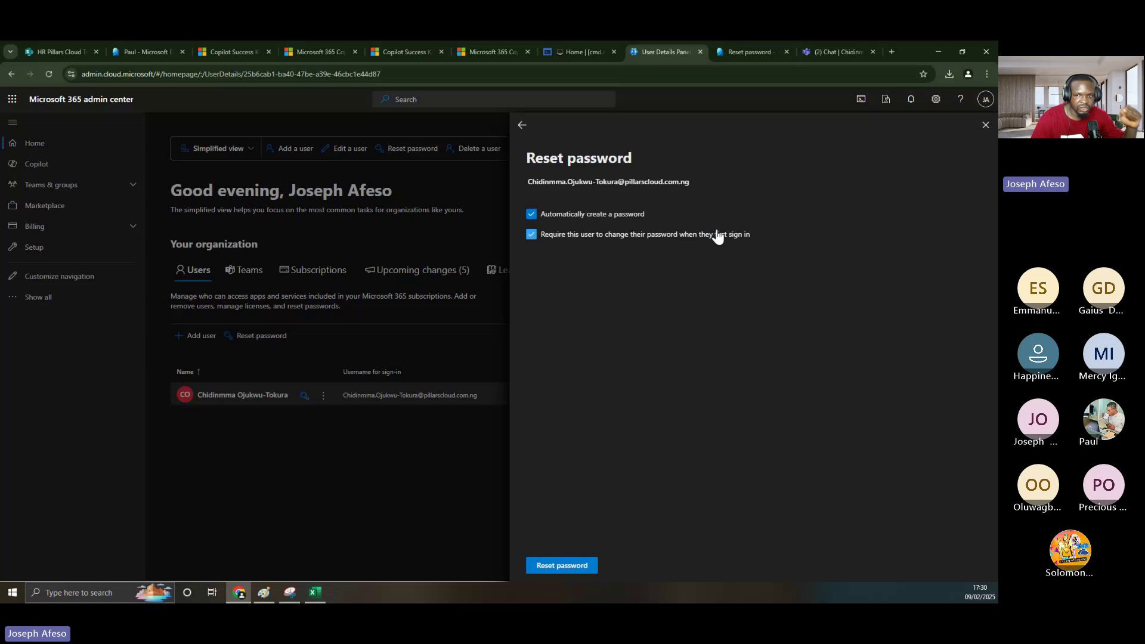
left_click(564, 564)
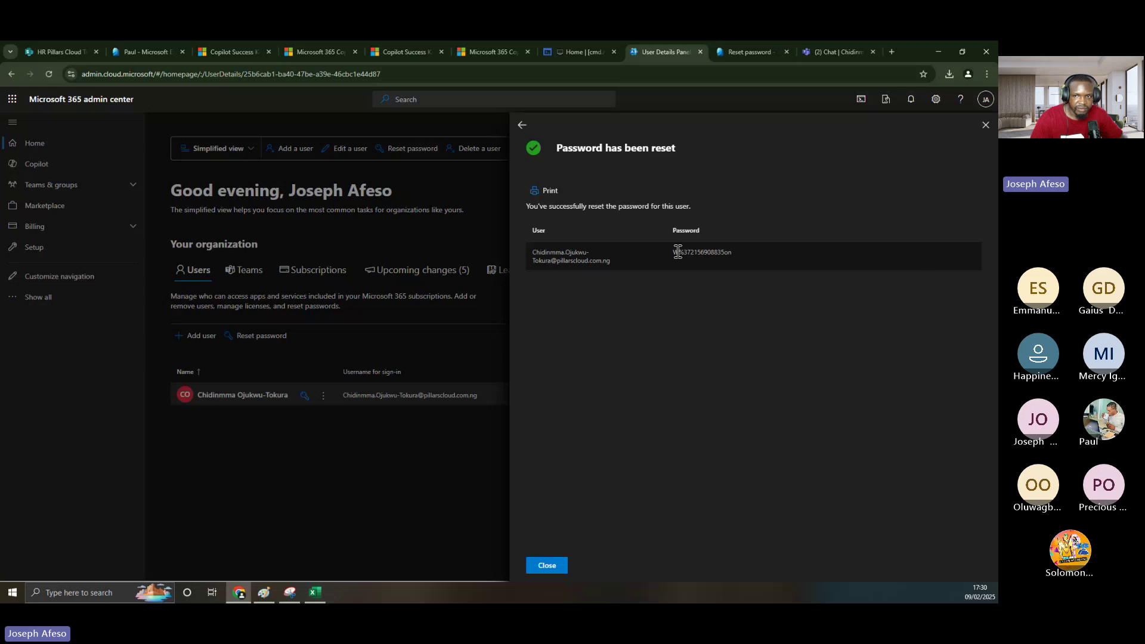
left_click_drag(673, 253, 745, 264)
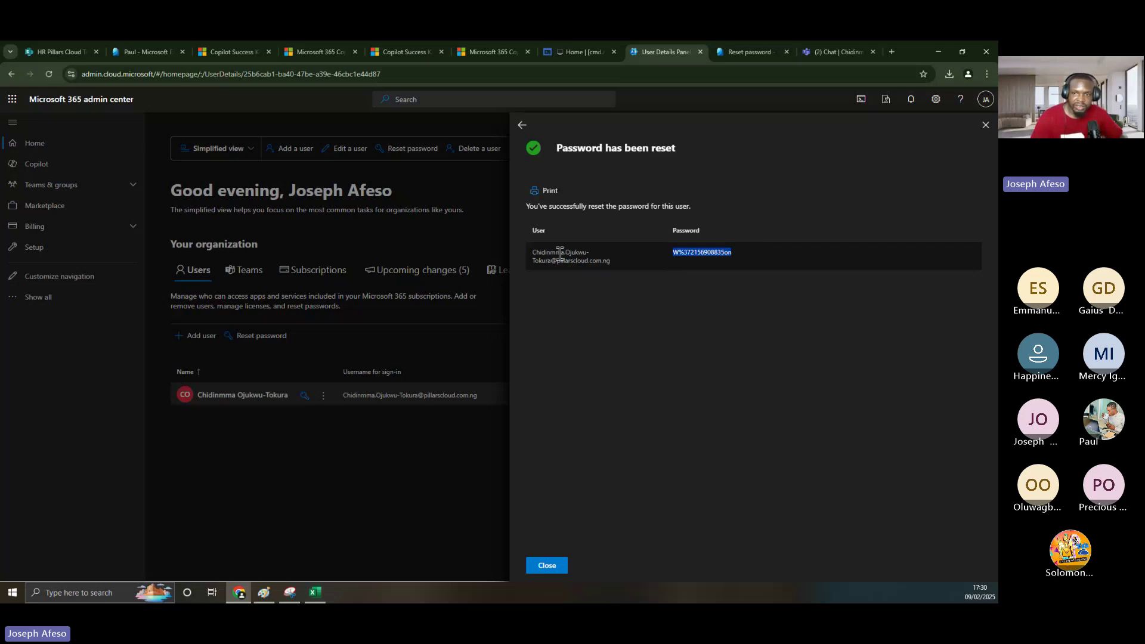
- Close the reset confirmation and open the unblock sign-in options and Entra account status editor
left_click(546, 565)
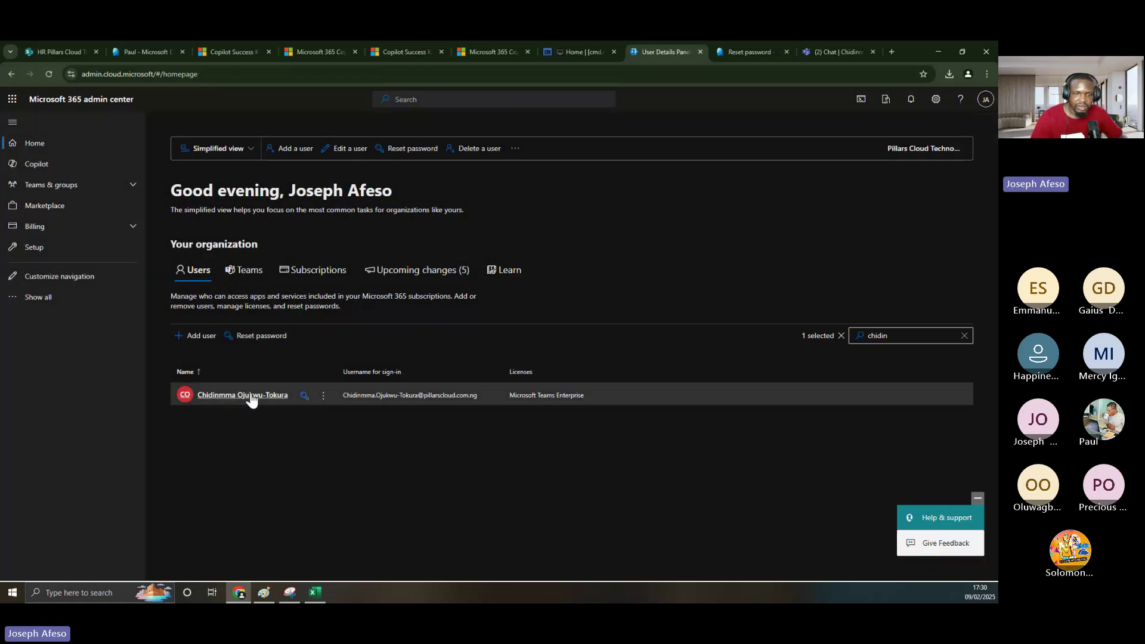
left_click(251, 396)
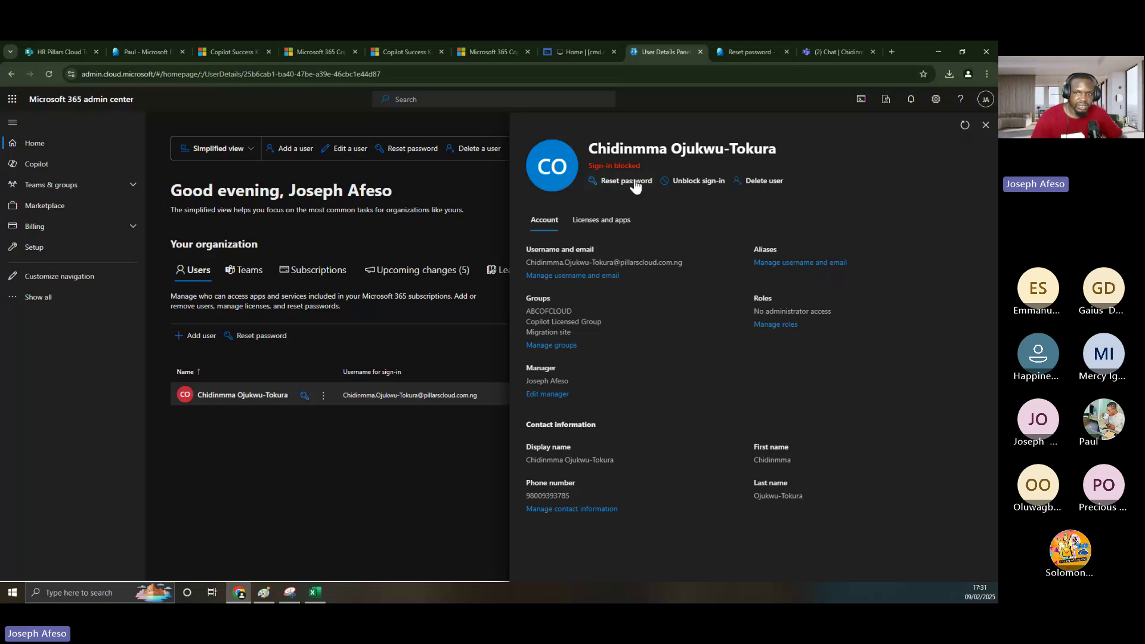
left_click(678, 182)
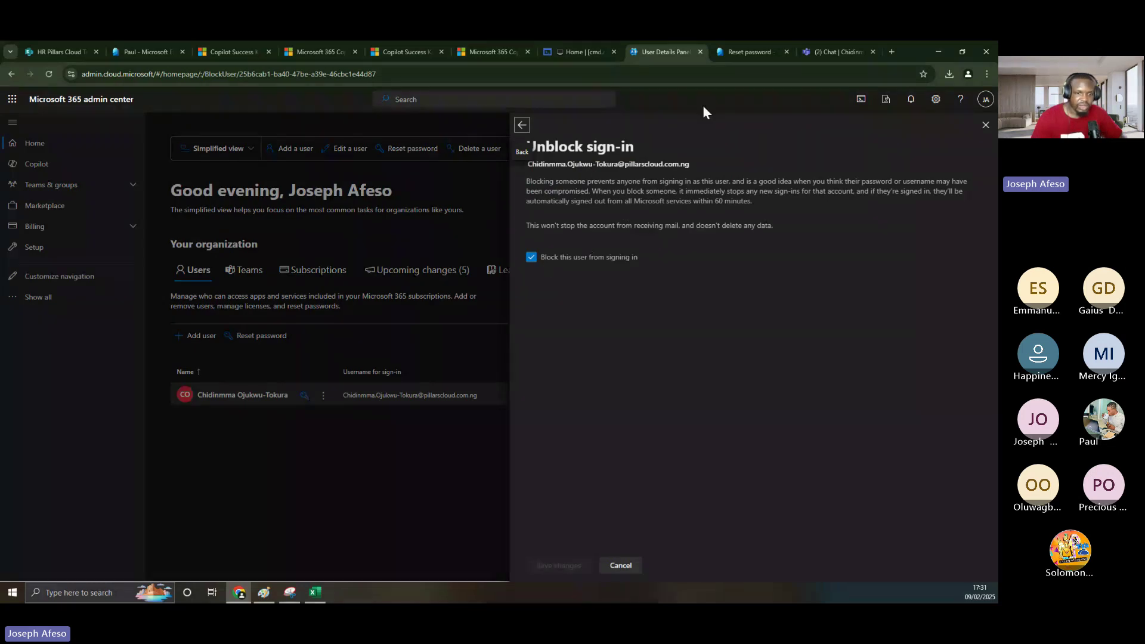
key("ctrl+Tab")
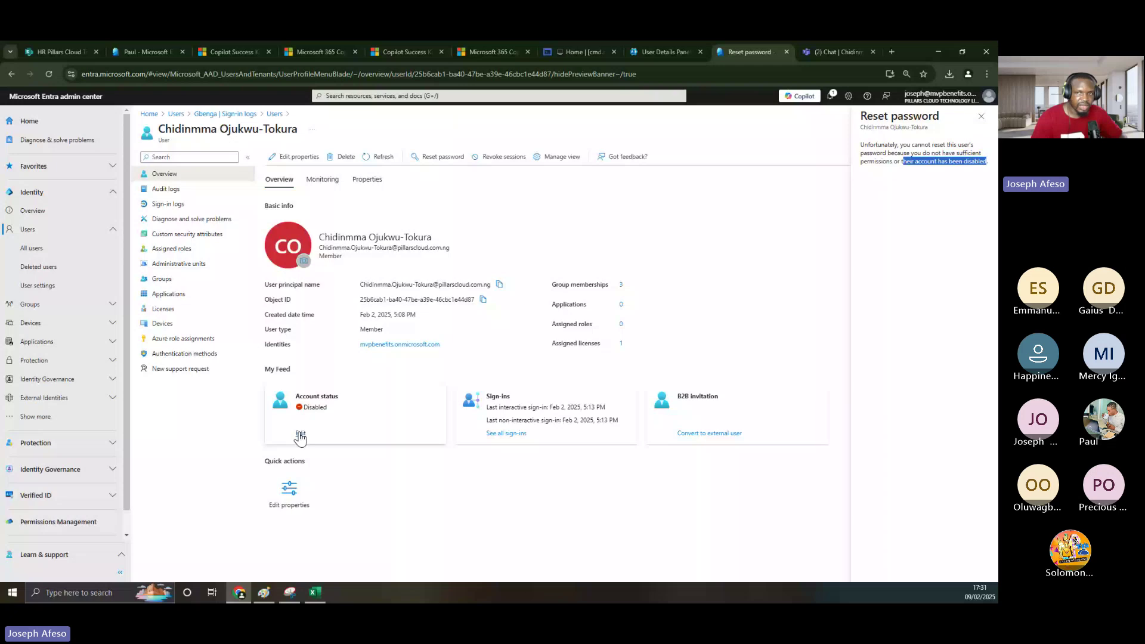
left_click(301, 435)
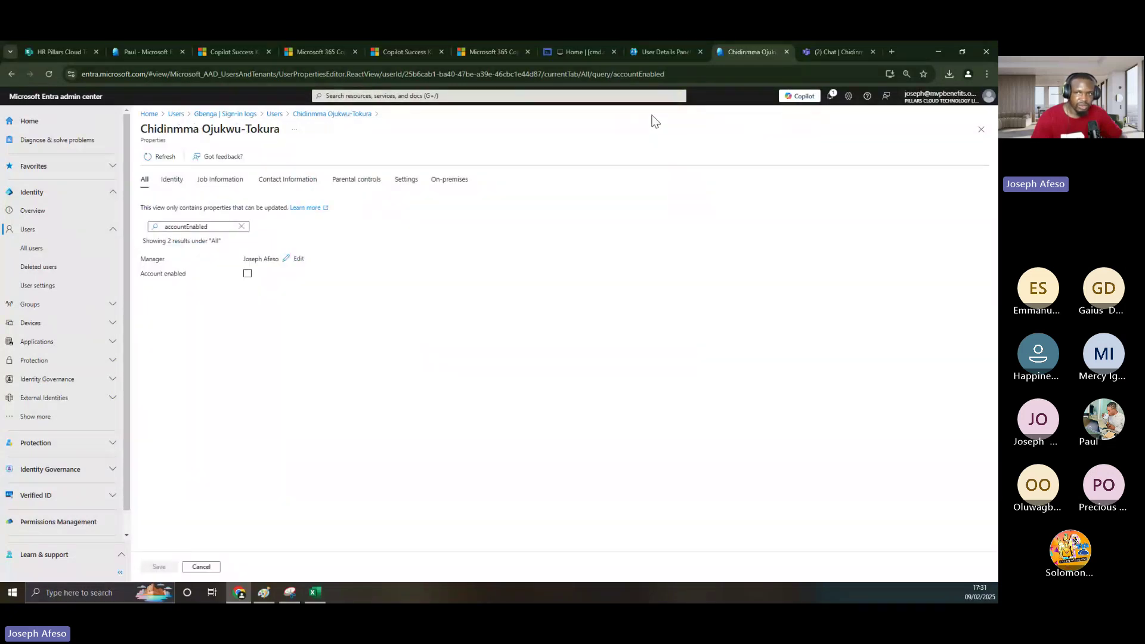
key("ctrl+shift+Tab")
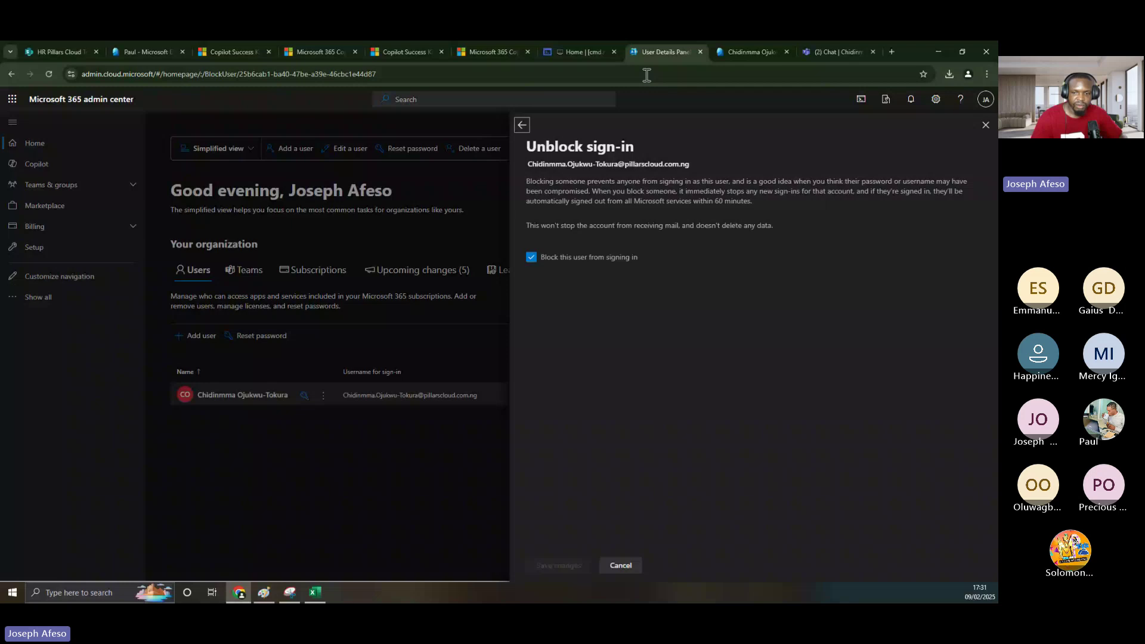
- Tick Account enabled for the user in Entra and save the change
left_click(626, 570)
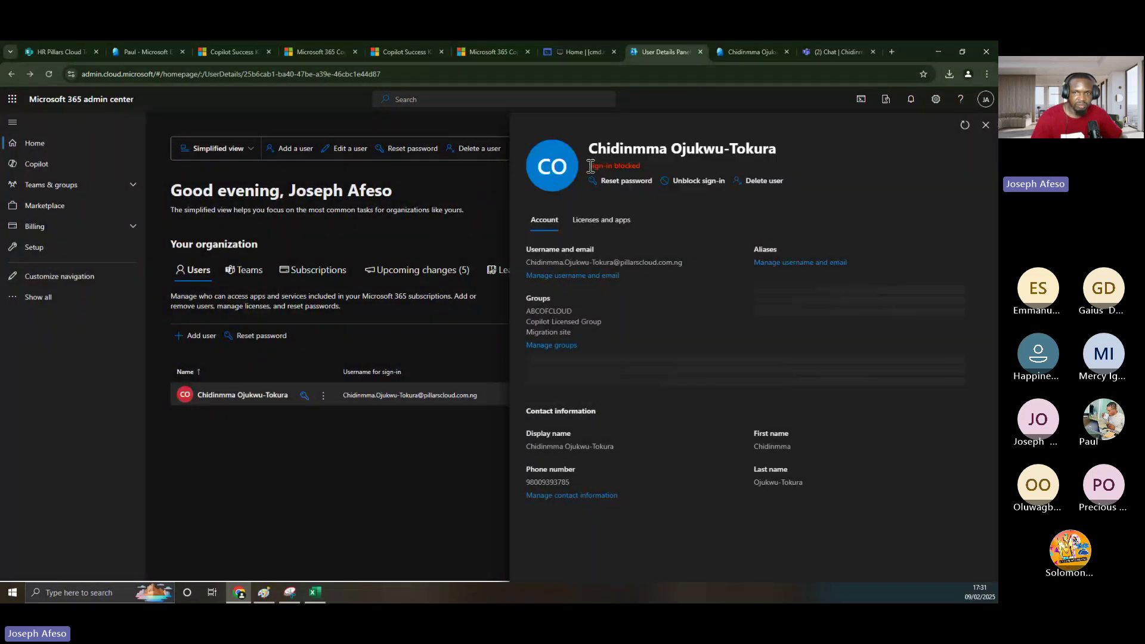
left_click_drag(590, 166, 657, 171)
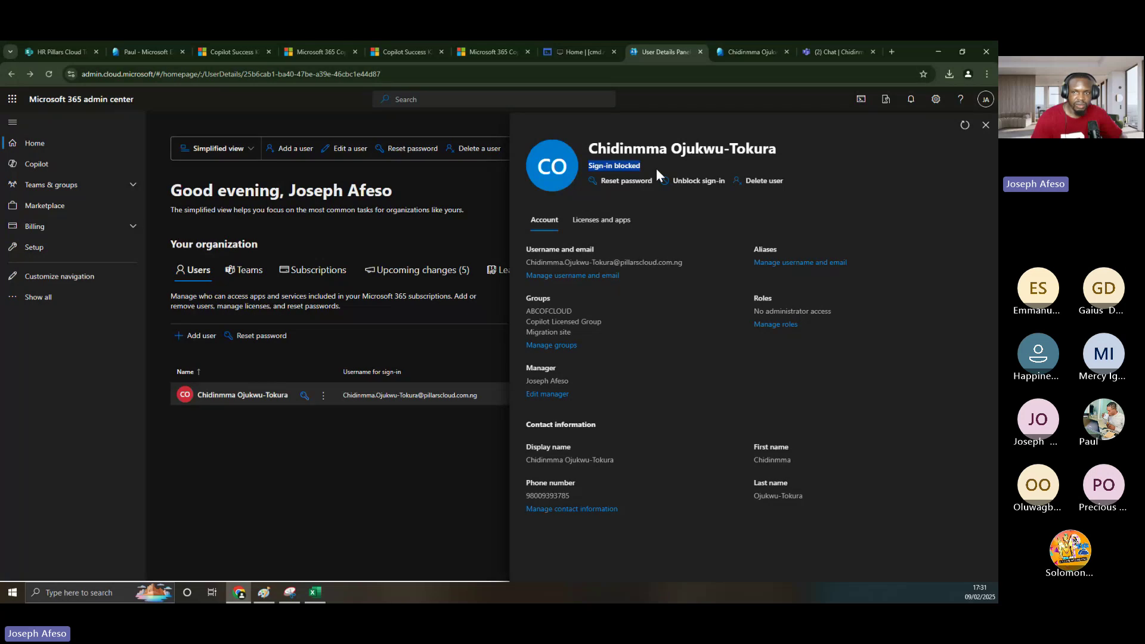
left_click(697, 181)
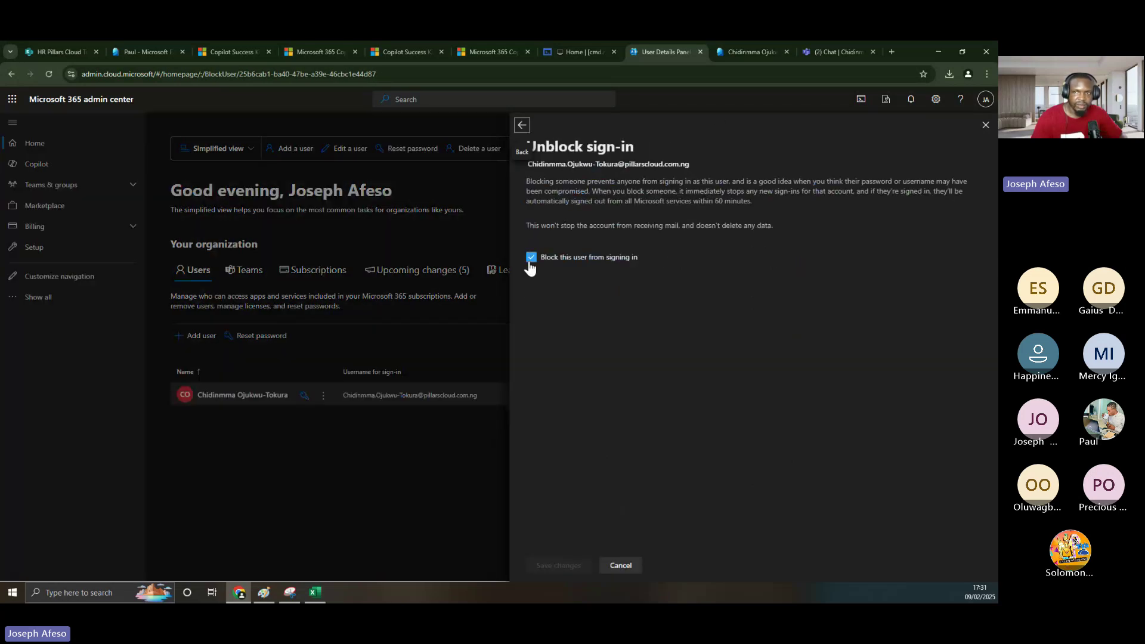
left_click(750, 52)
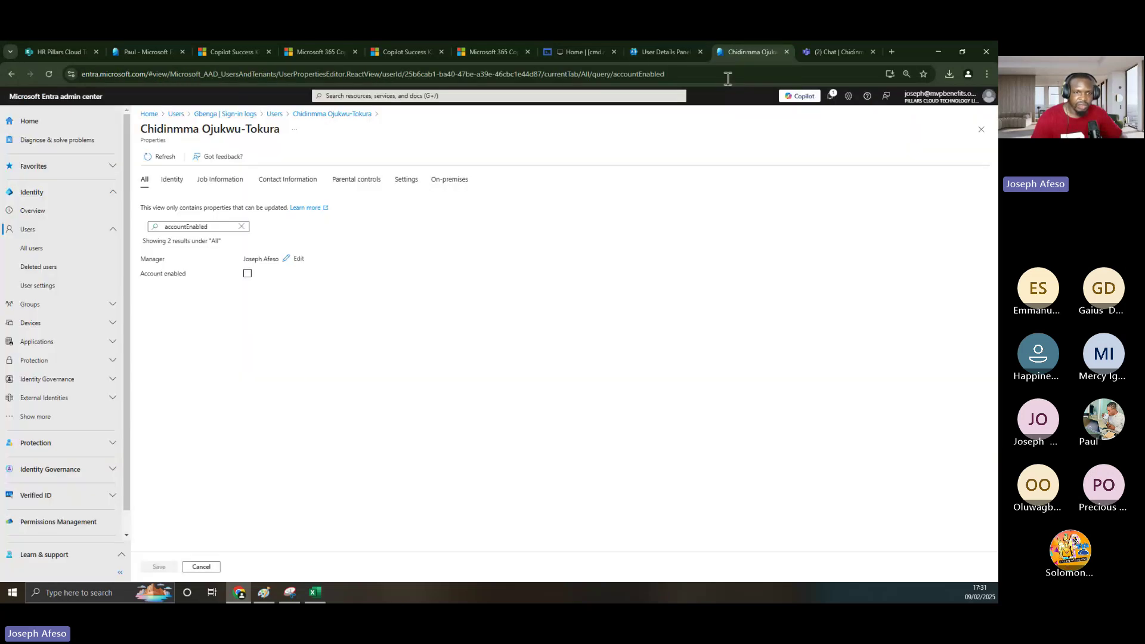
left_click(247, 274)
left_click(247, 275)
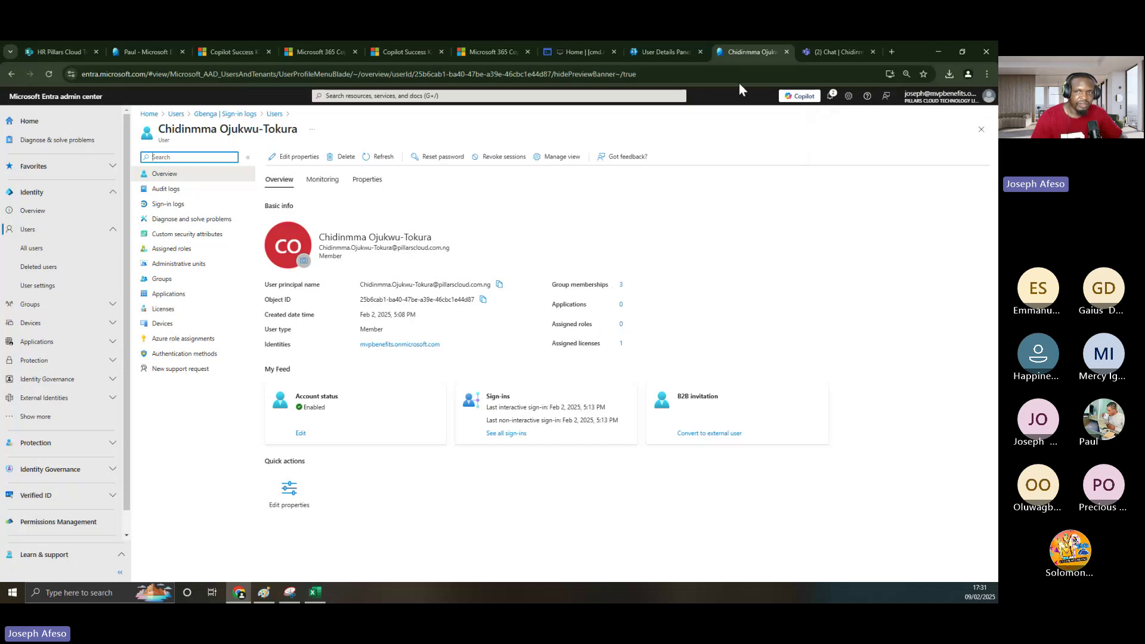
- Cancel the Unblock sign-in panel and refresh the user's details to confirm sign-in is unblocked
left_click(653, 52)
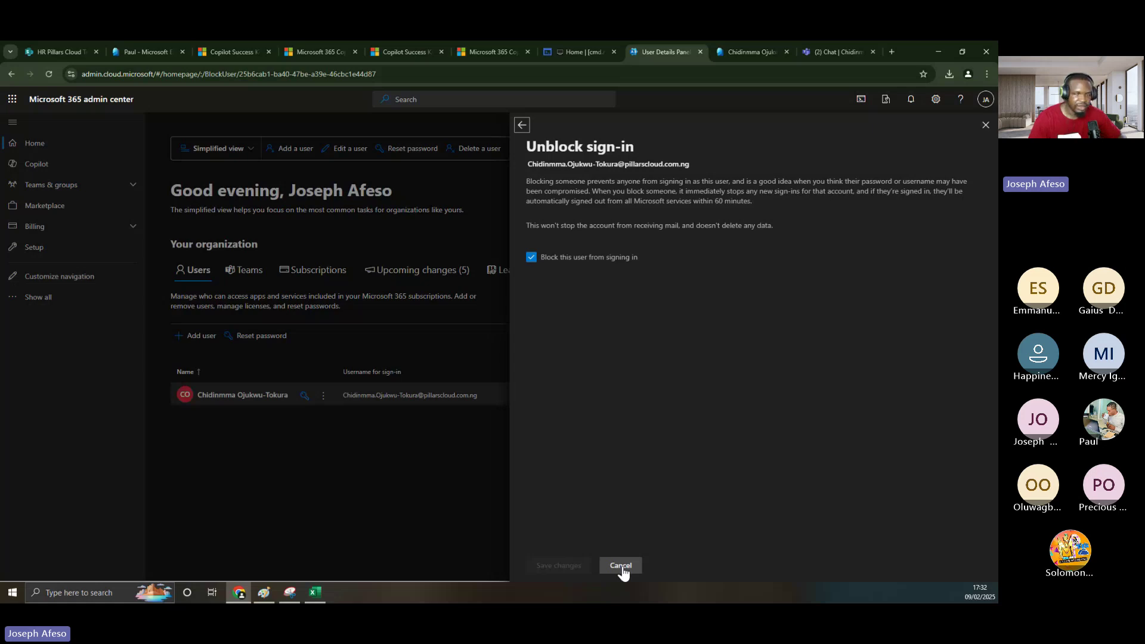
left_click(621, 566)
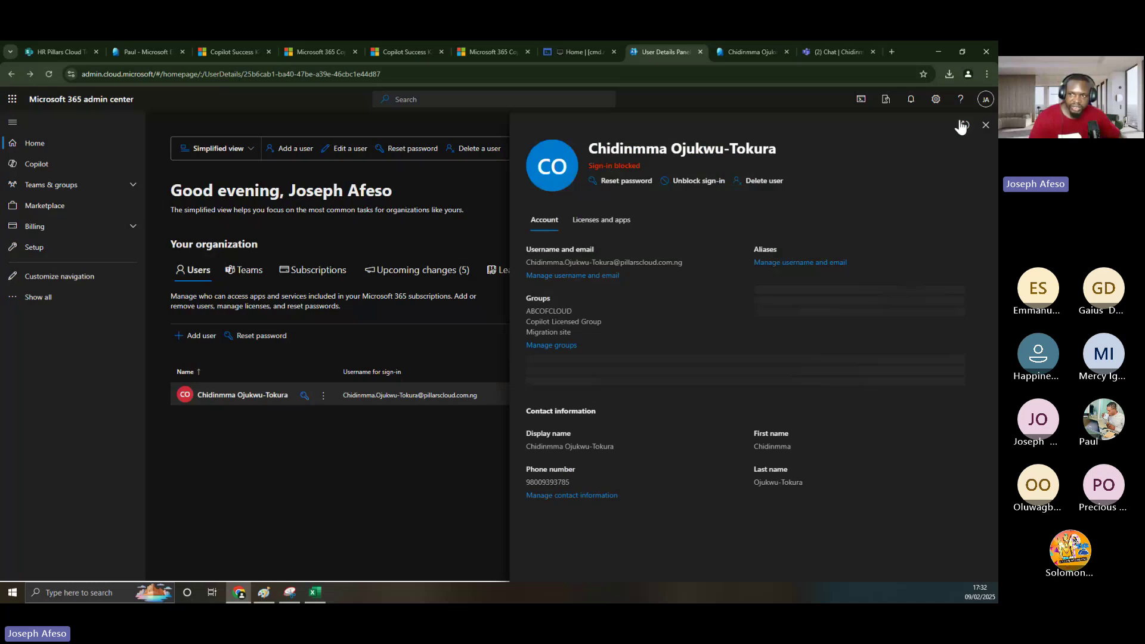
left_click(962, 125)
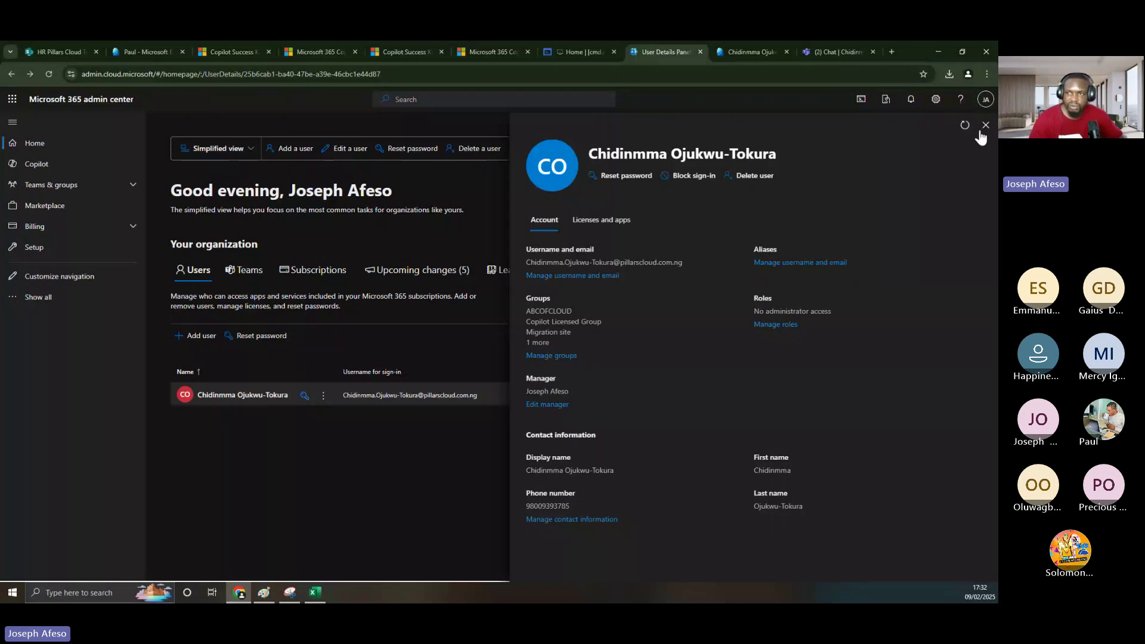
- Bring the Paint diagram forward and select the Pencil tool from the Home tab
left_click(264, 593)
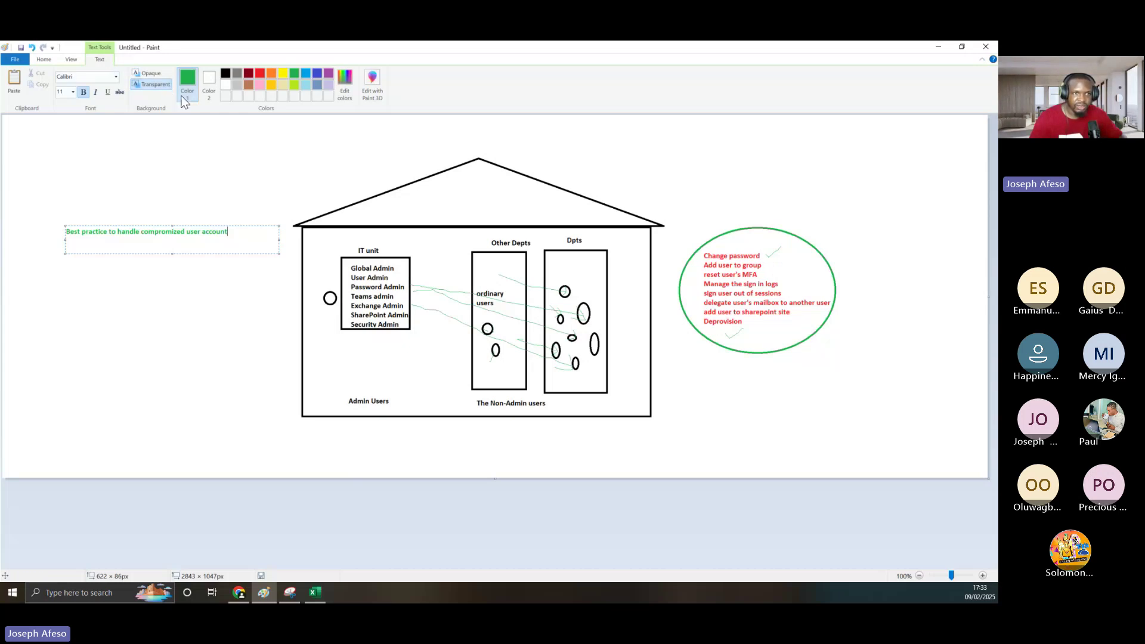
left_click(48, 61)
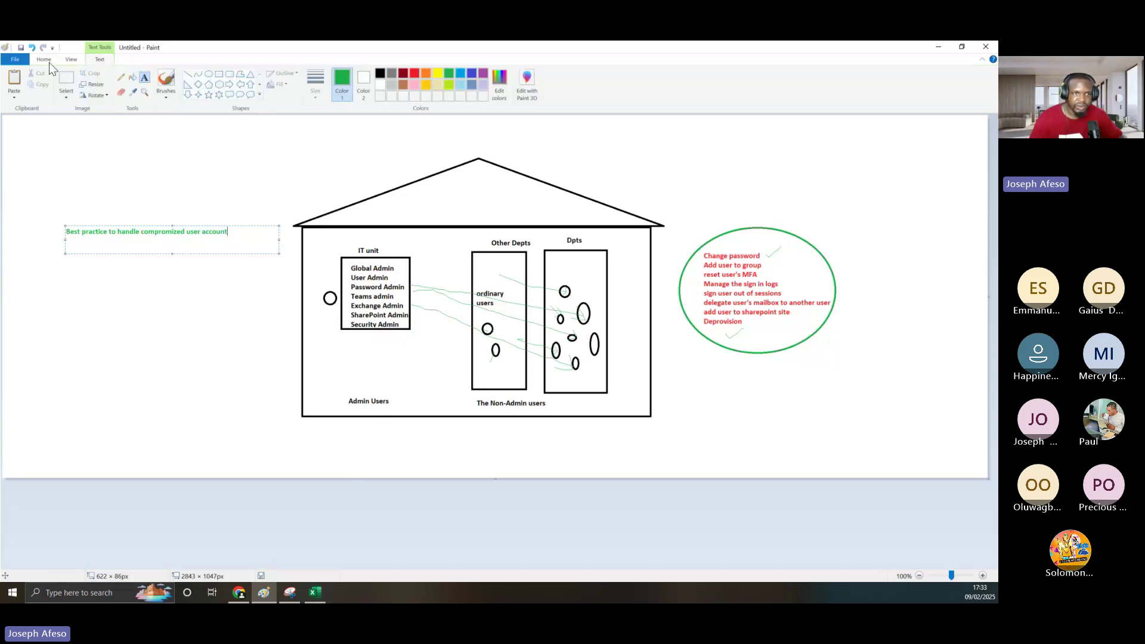
left_click(121, 77)
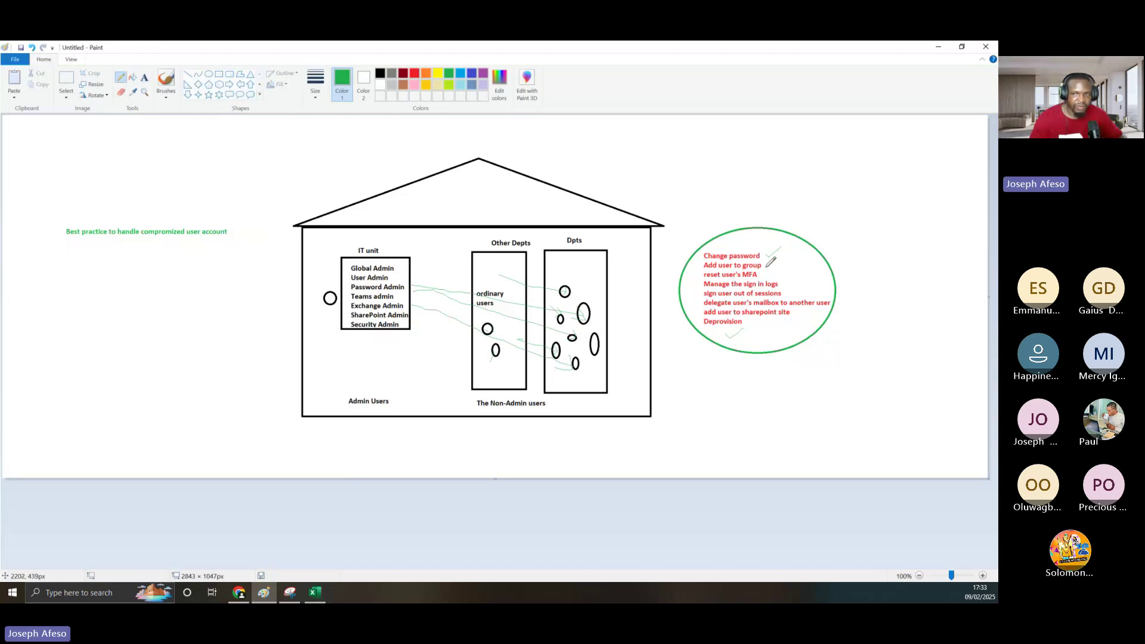
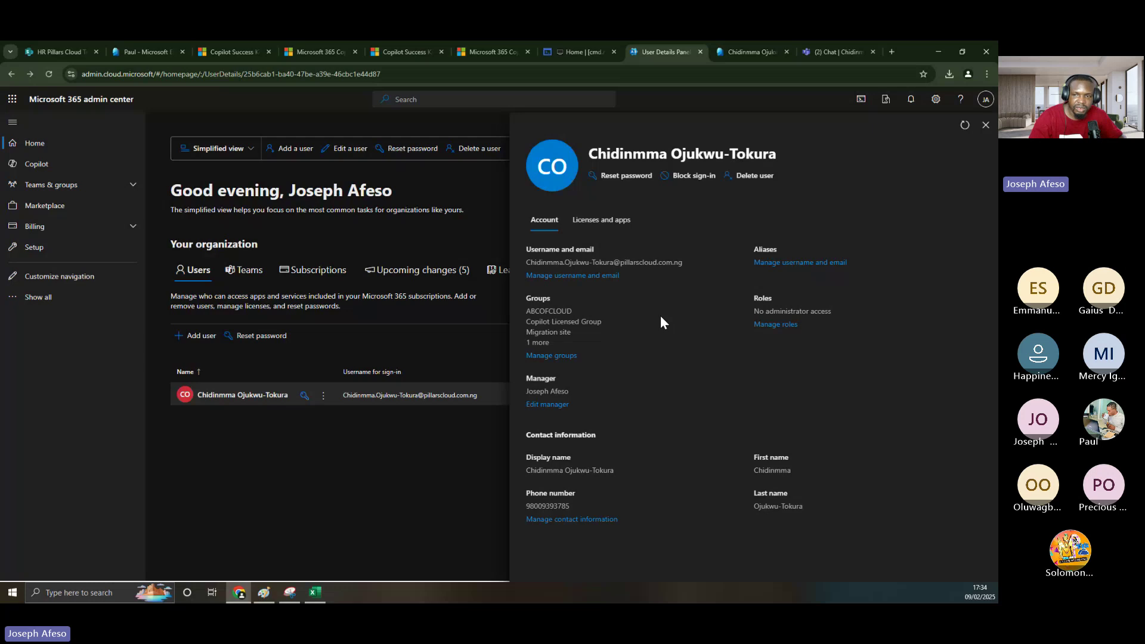
left_click(985, 126)
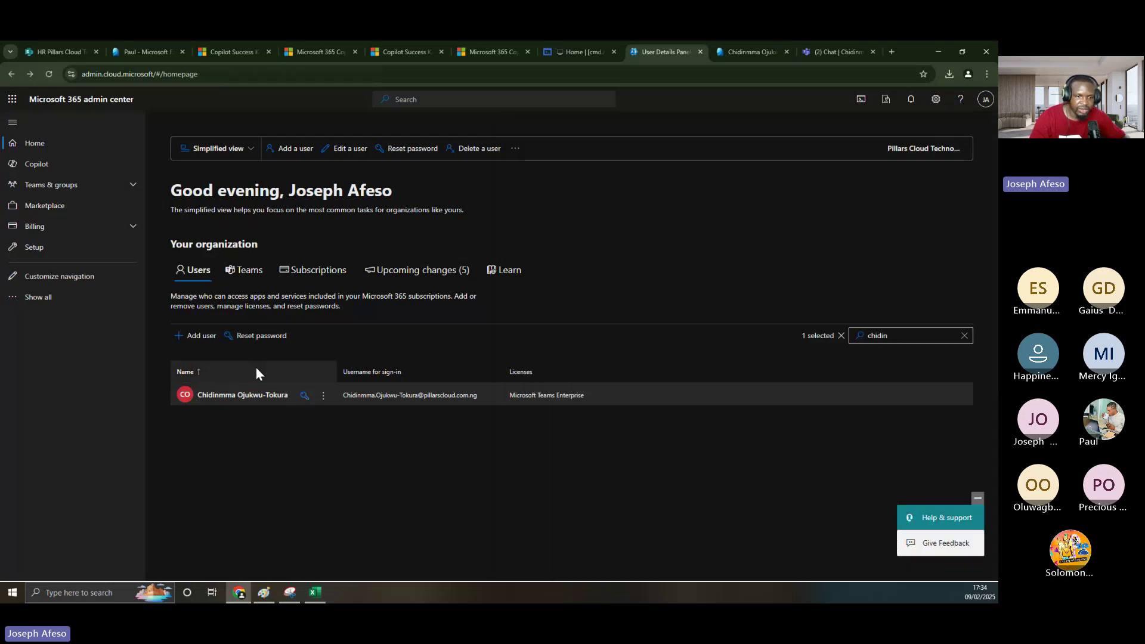
left_click(216, 396)
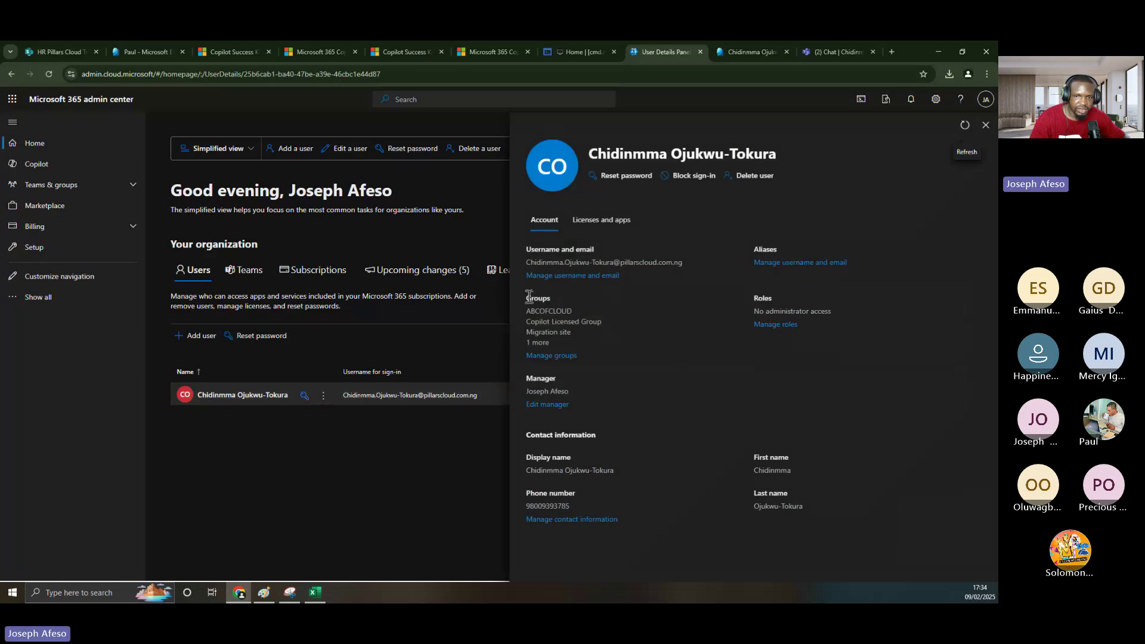
left_click_drag(525, 296, 581, 303)
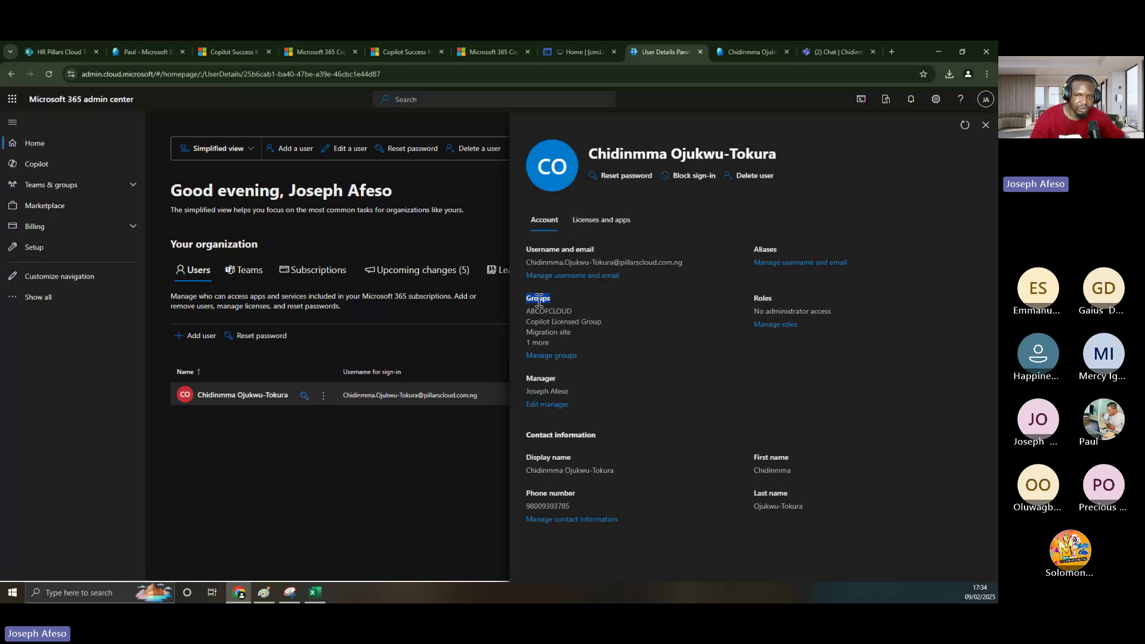
- Open the user's group memberships, look at the available groups, then back out to the user's details
left_click(548, 357)
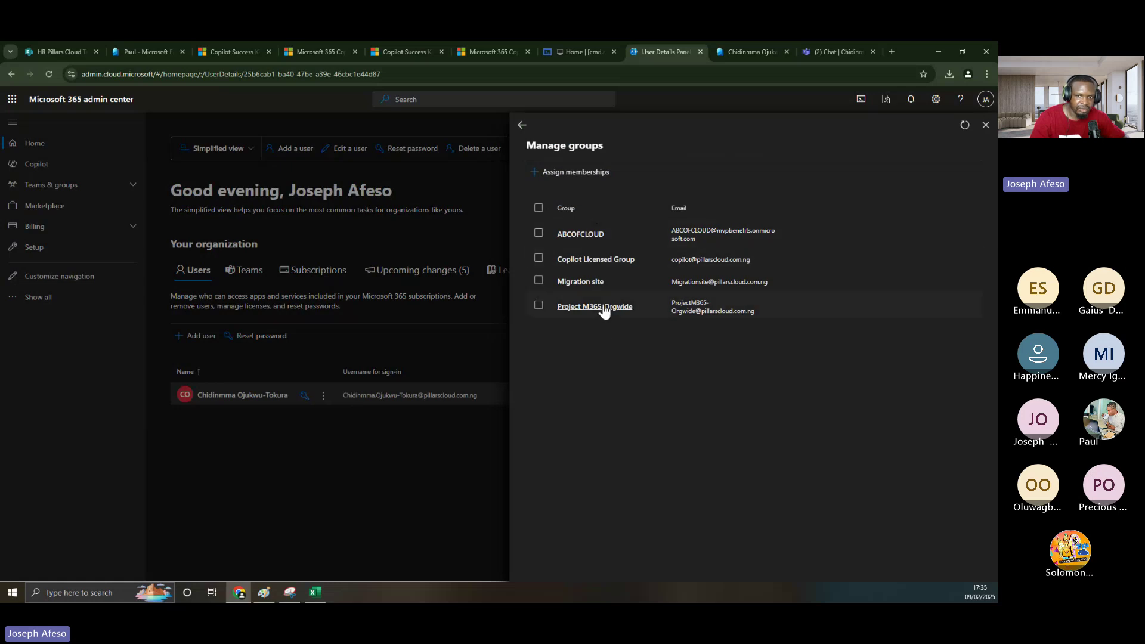
left_click(539, 282)
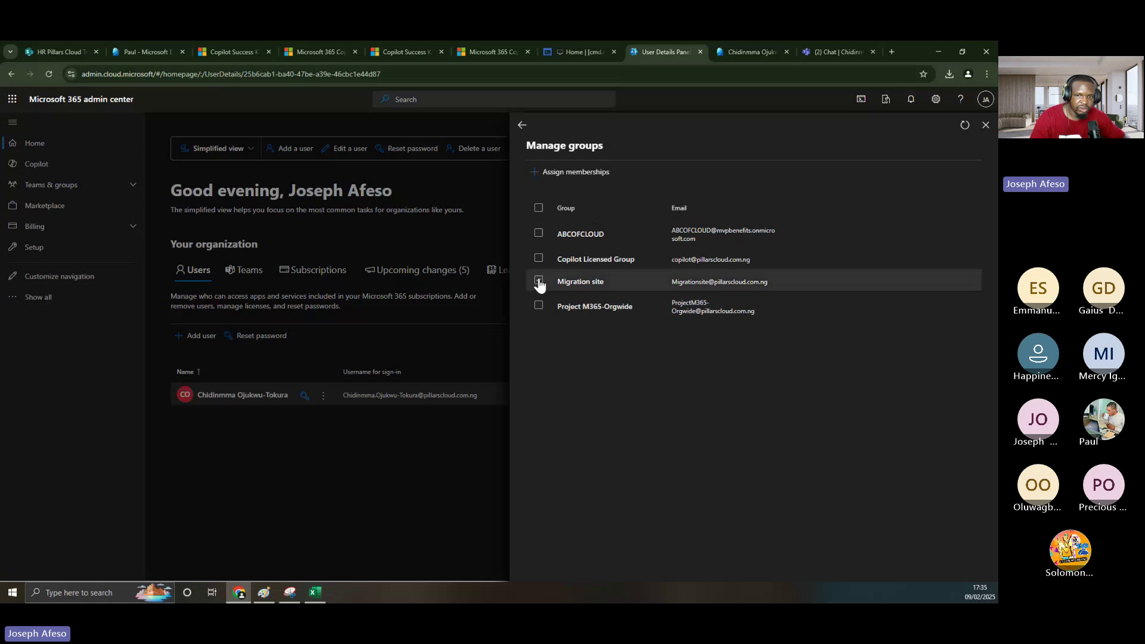
left_click(562, 174)
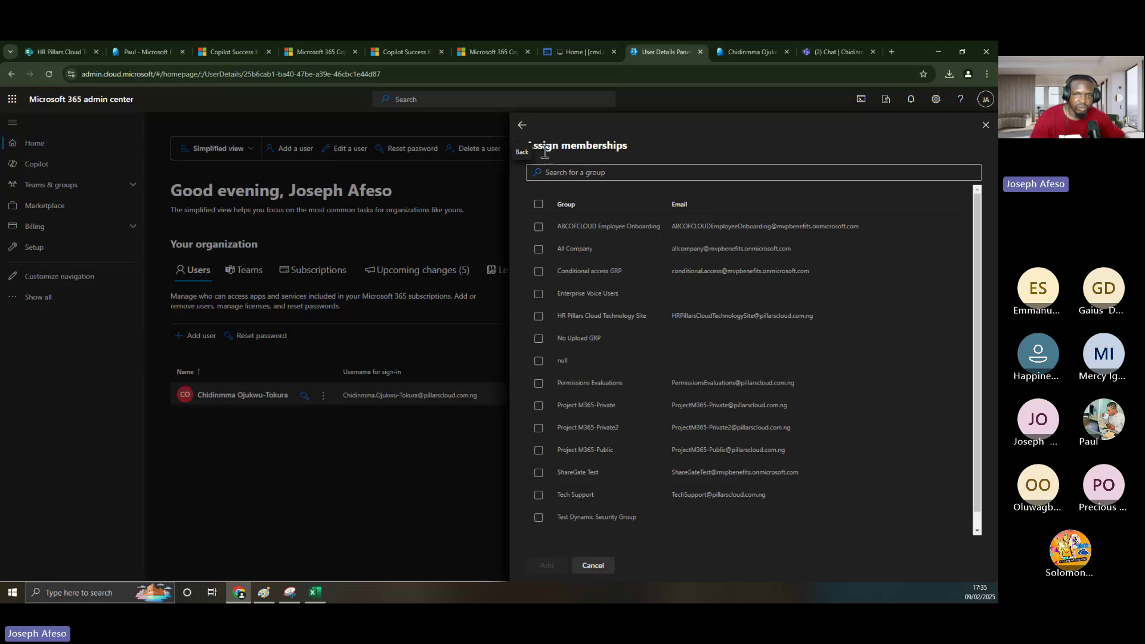
left_click(524, 127)
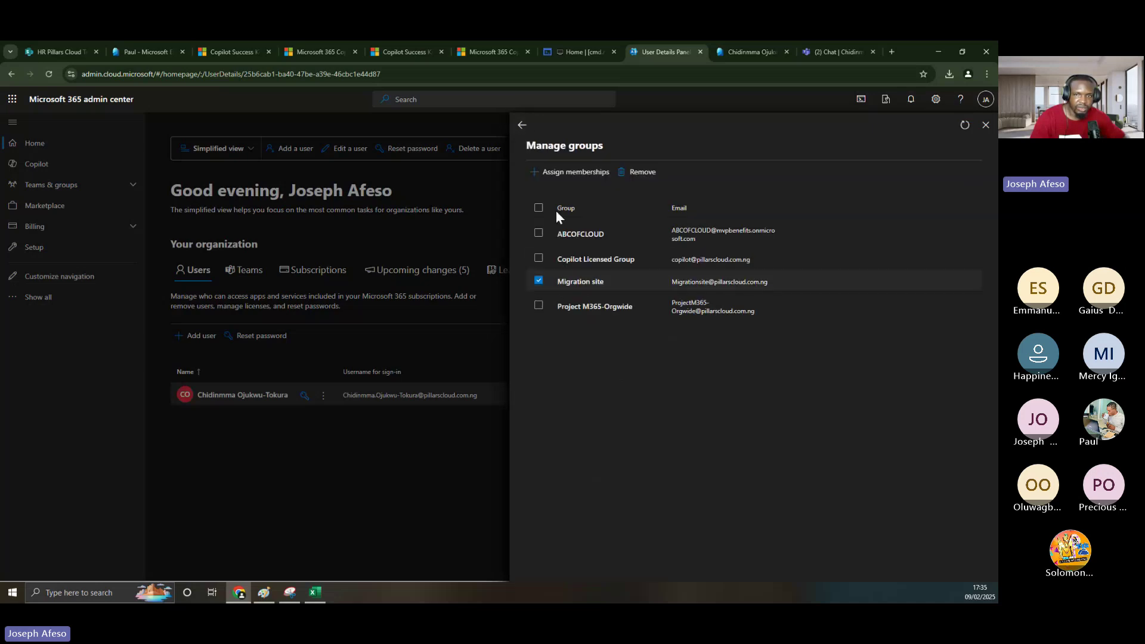
left_click(520, 127)
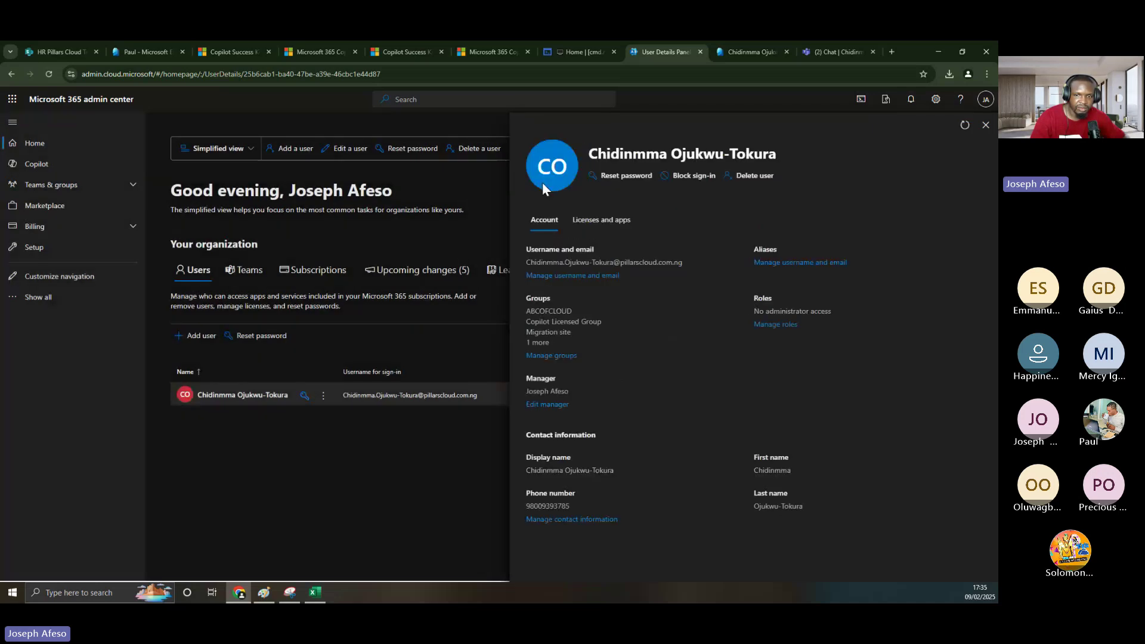
- Try adding the user to Enterprise Voice Users; the addition fails, leaving four groups
left_click(549, 356)
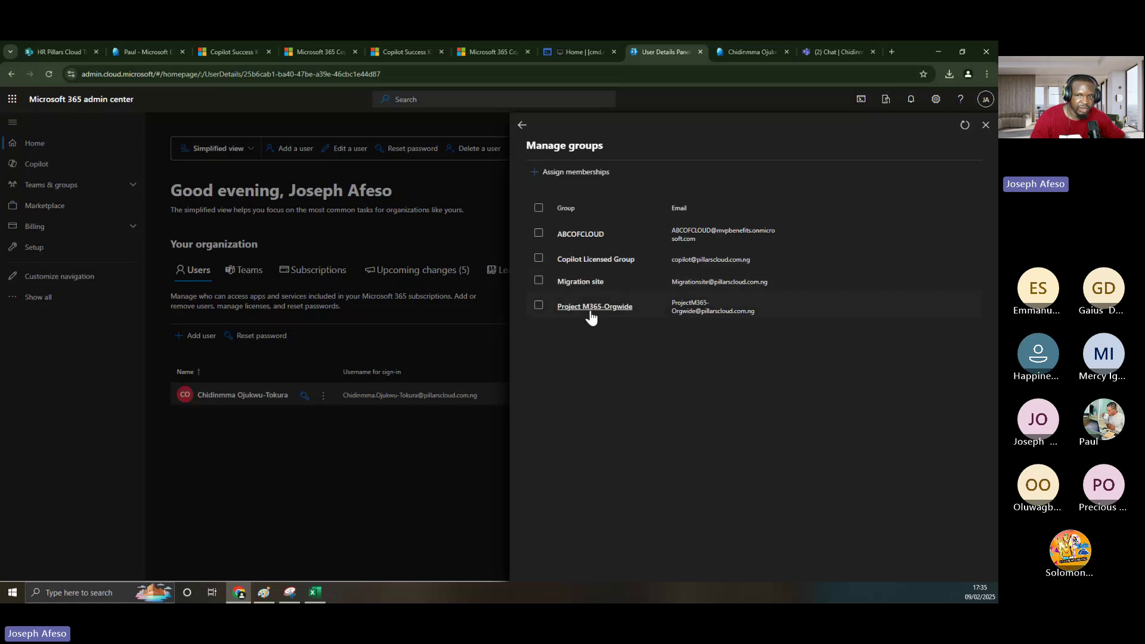
left_click(557, 175)
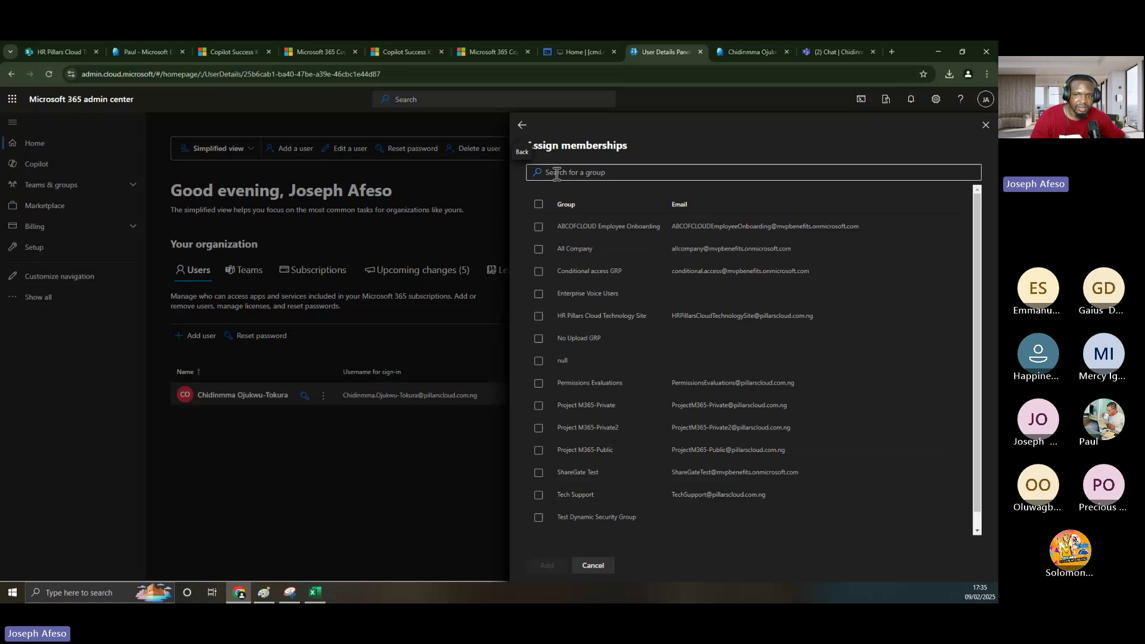
scroll(585, 500, "down", 1)
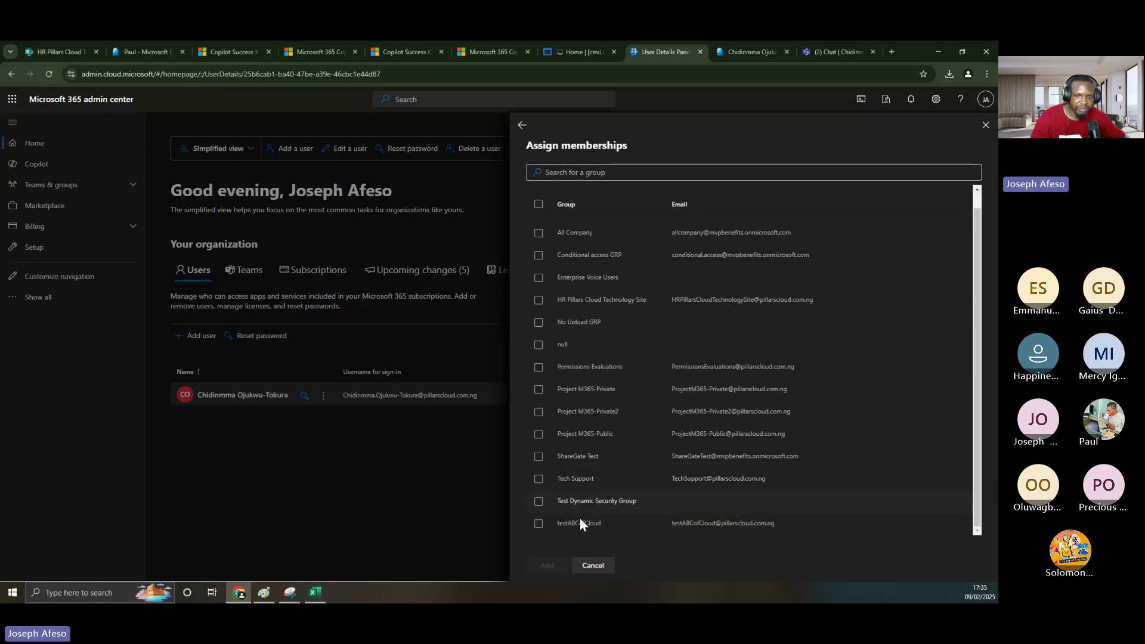
scroll(586, 482, "up", 1)
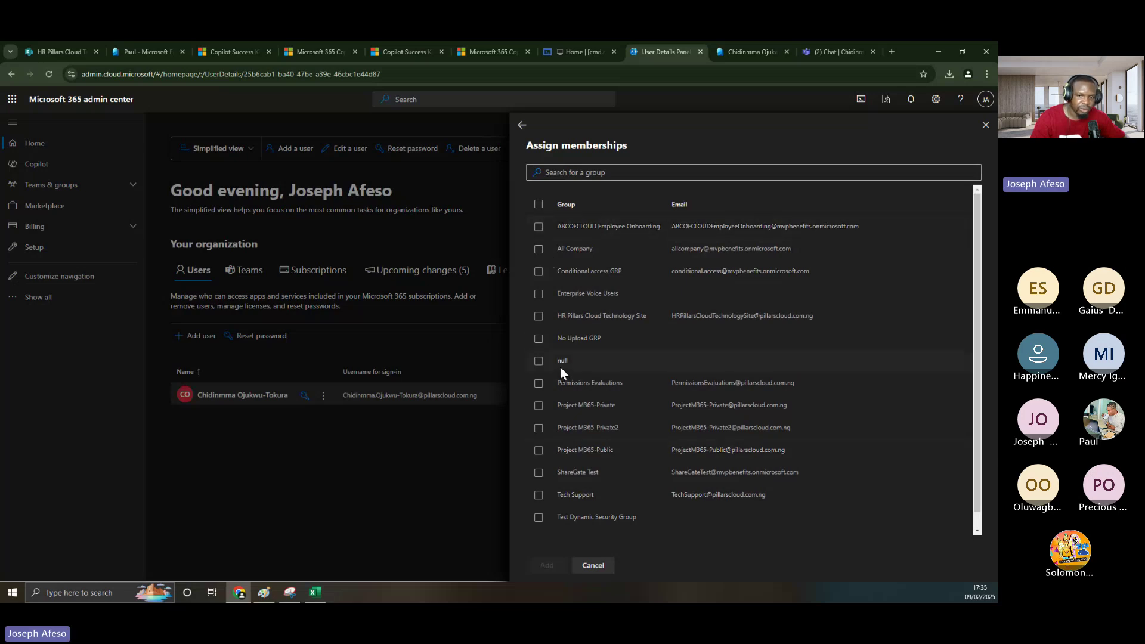
left_click(540, 293)
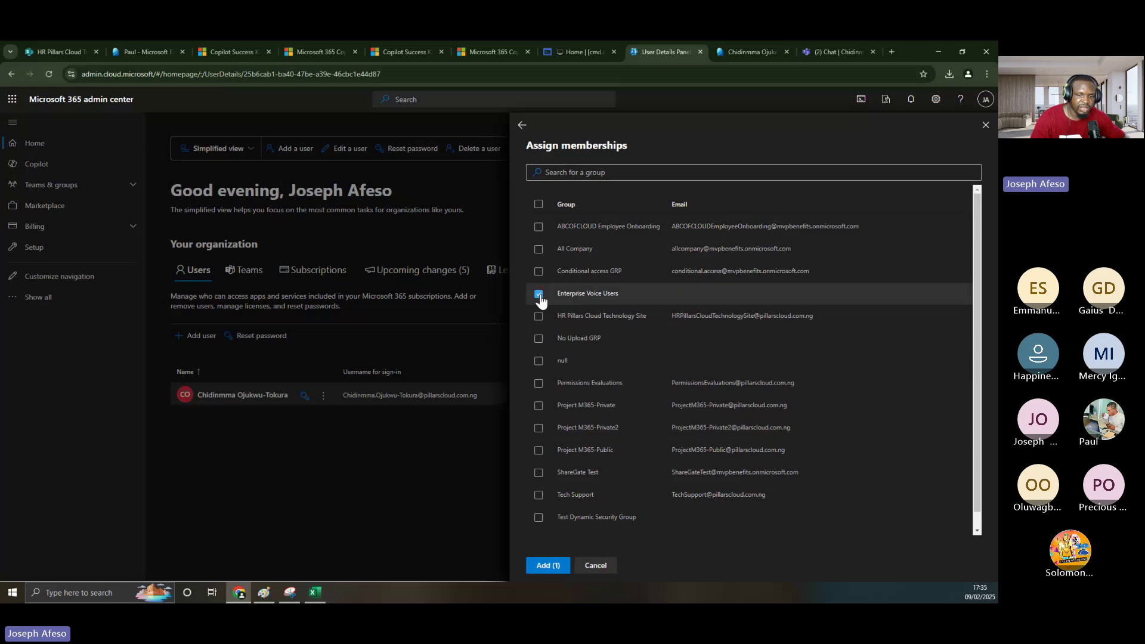
left_click(546, 567)
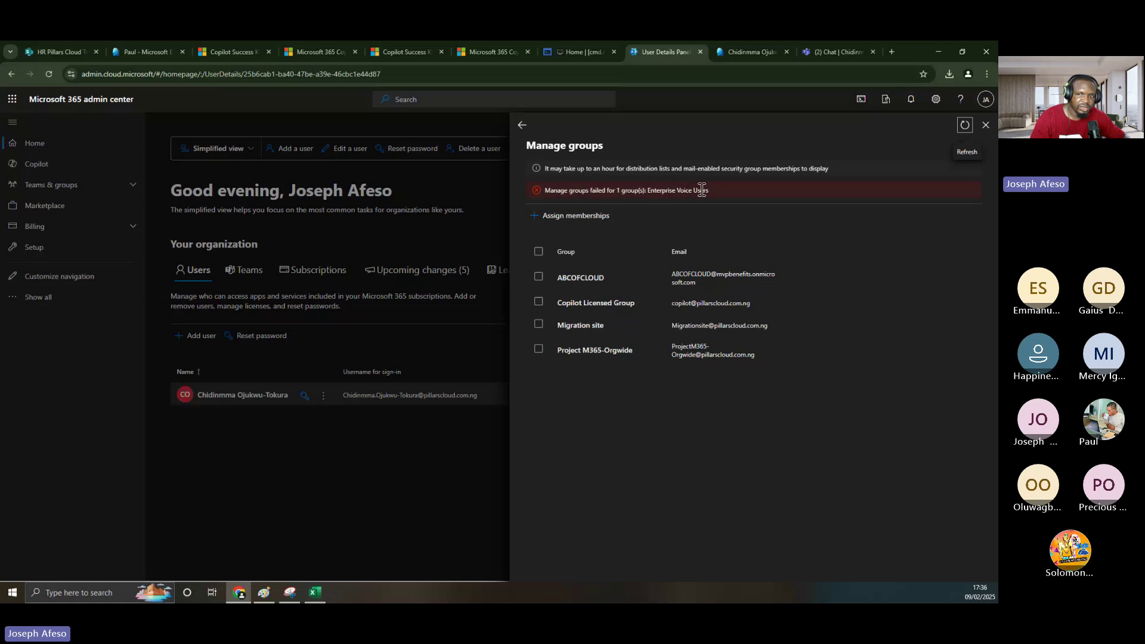
- Add the user to HR Pillars Cloud Technology Site and refresh the group list
left_click(571, 216)
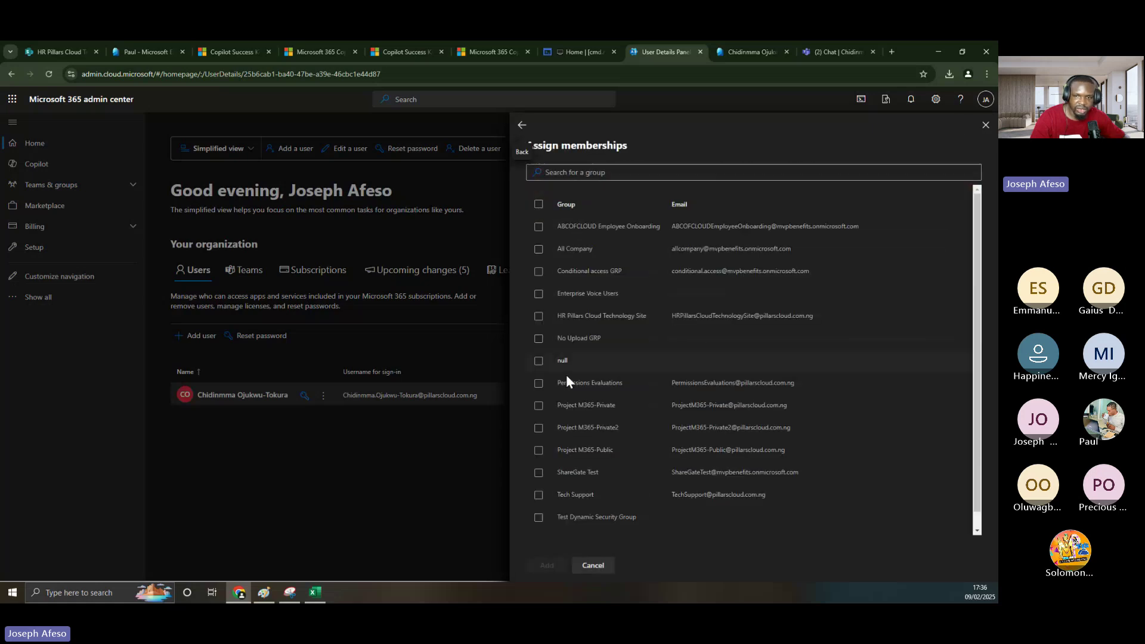
left_click(539, 317)
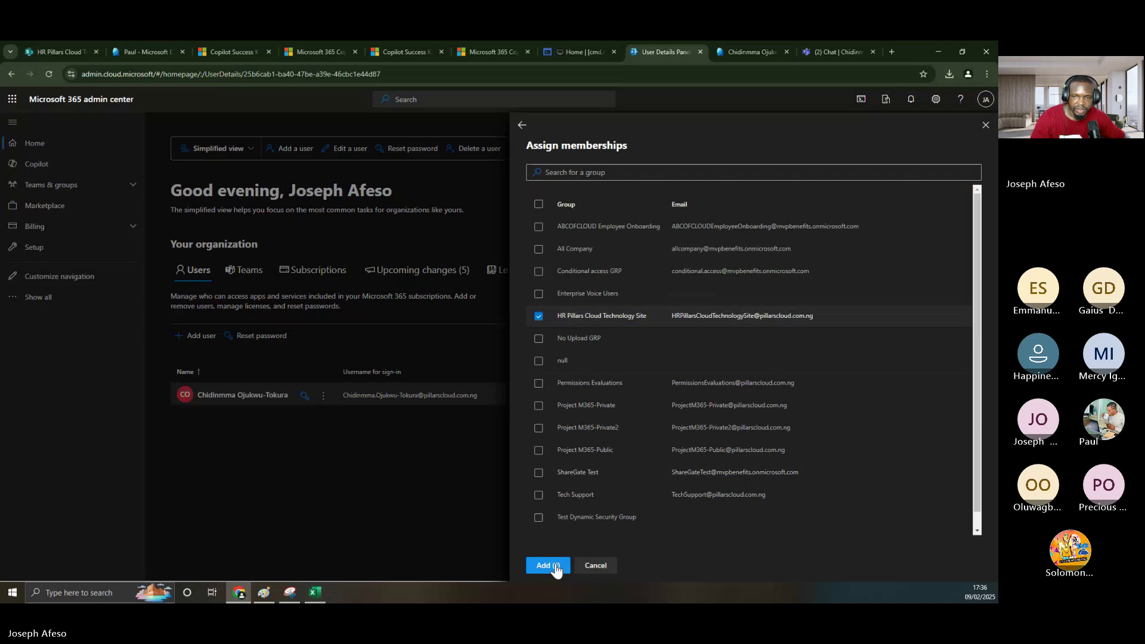
left_click(546, 565)
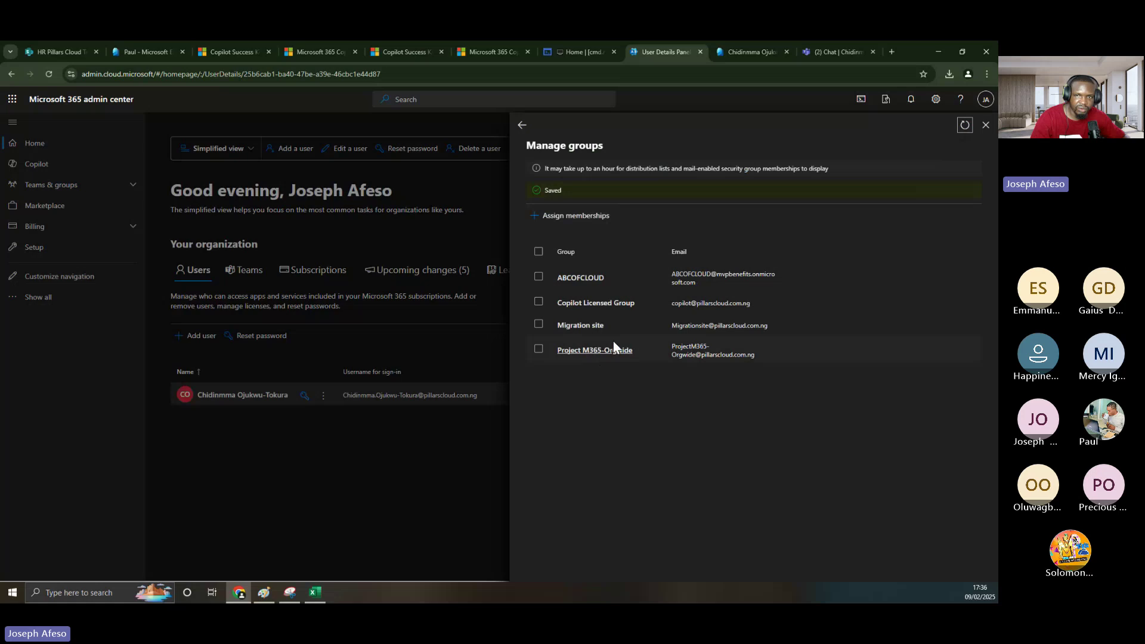
left_click(966, 126)
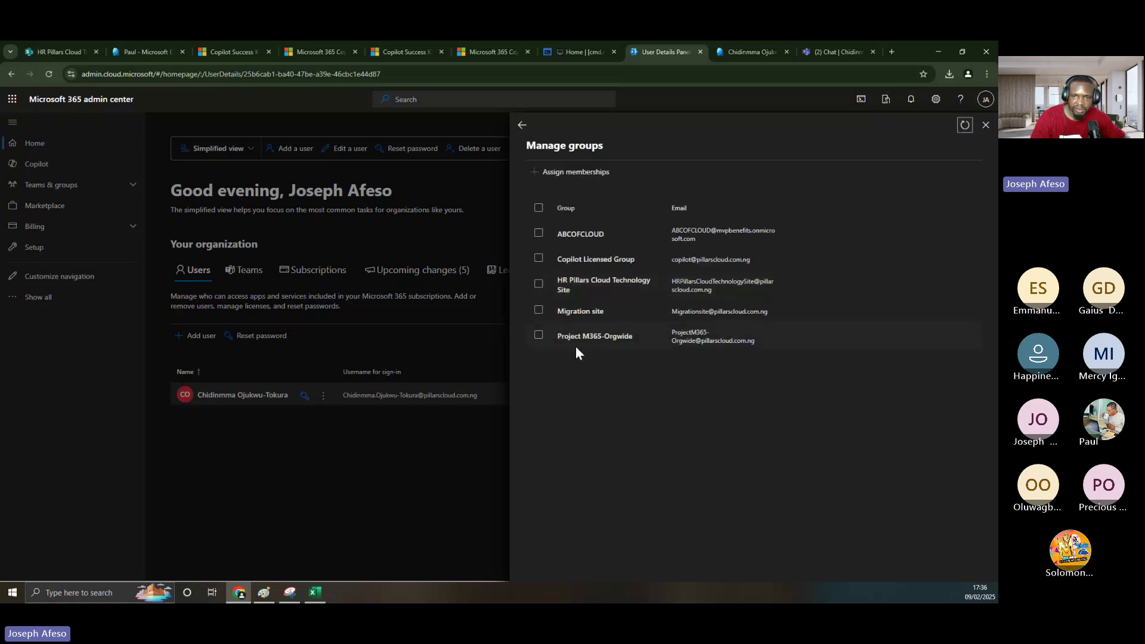
- Add the user to Conditional access GRP and refresh to show six groups
left_click(539, 285)
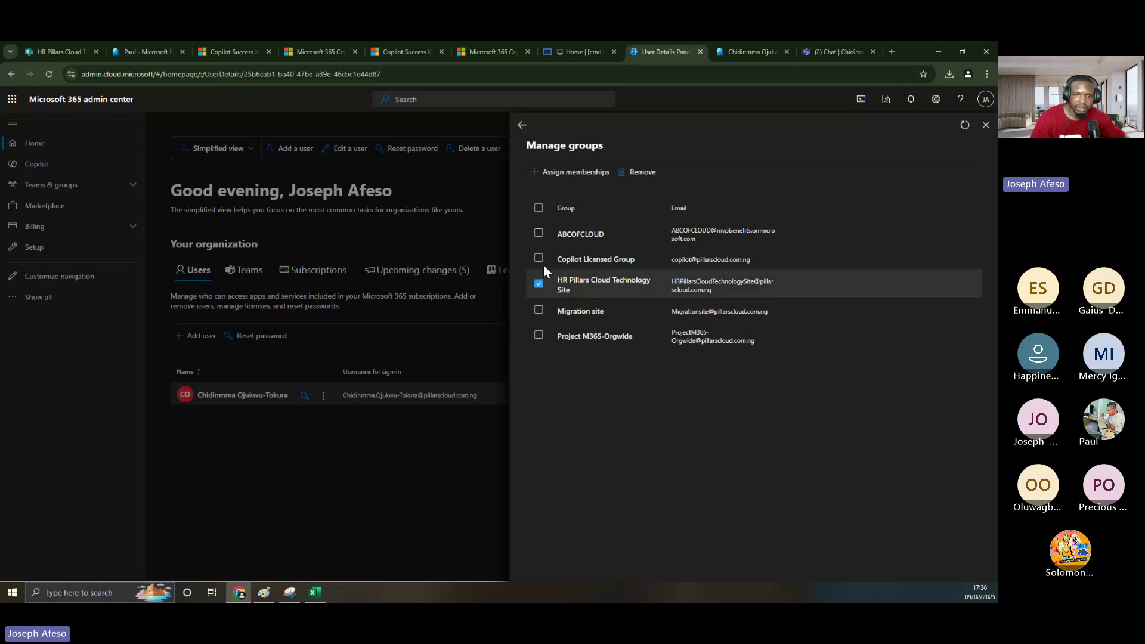
left_click(544, 172)
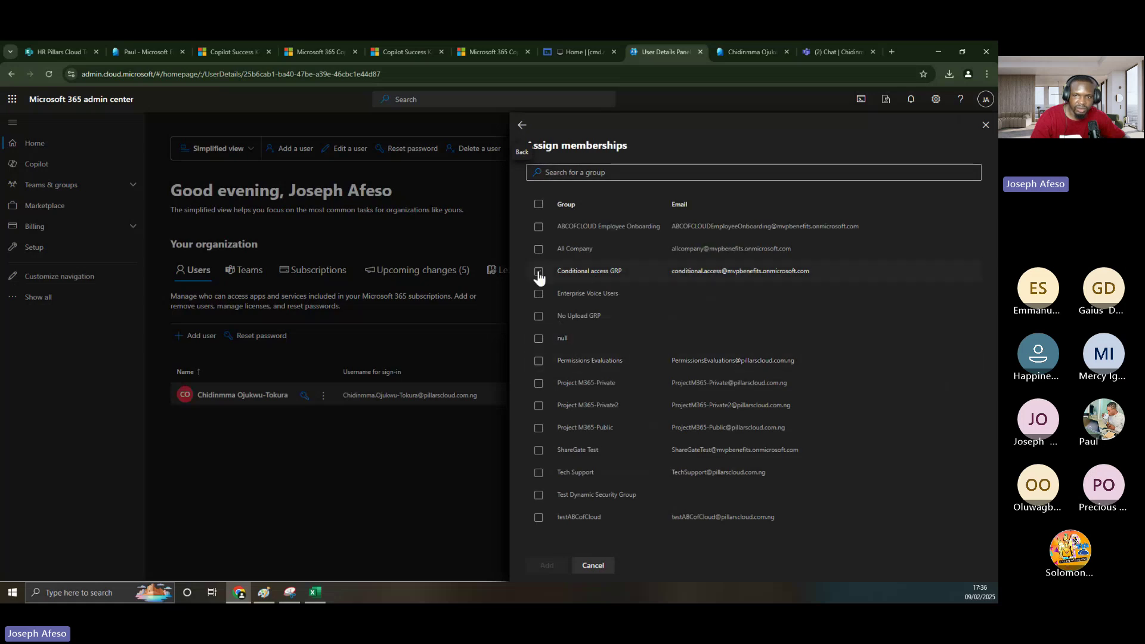
left_click(539, 272)
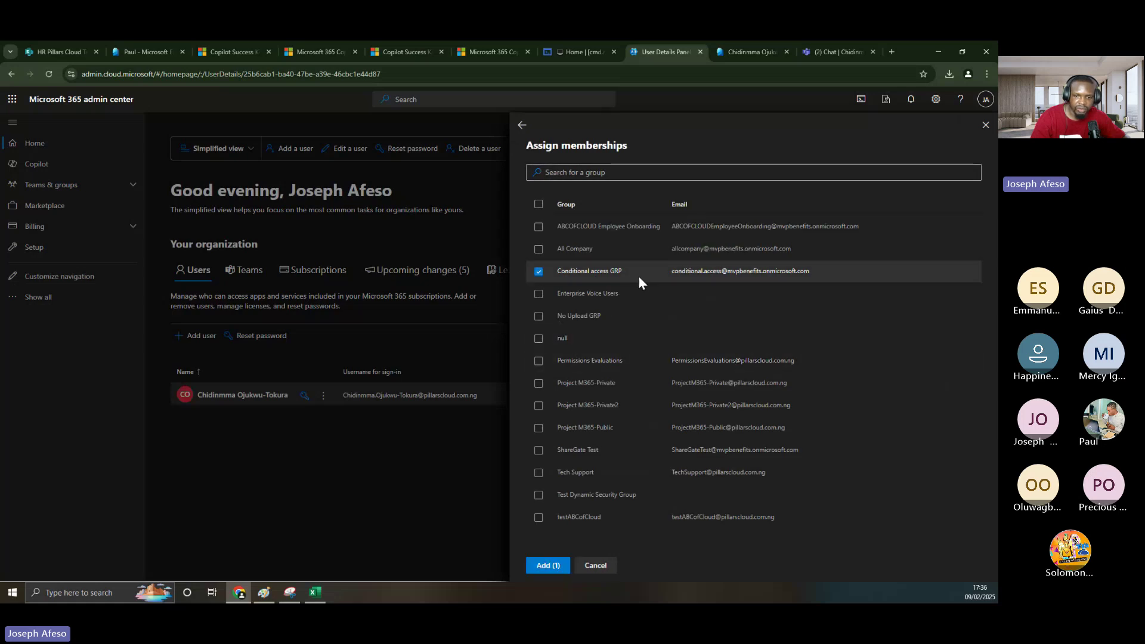
left_click(546, 566)
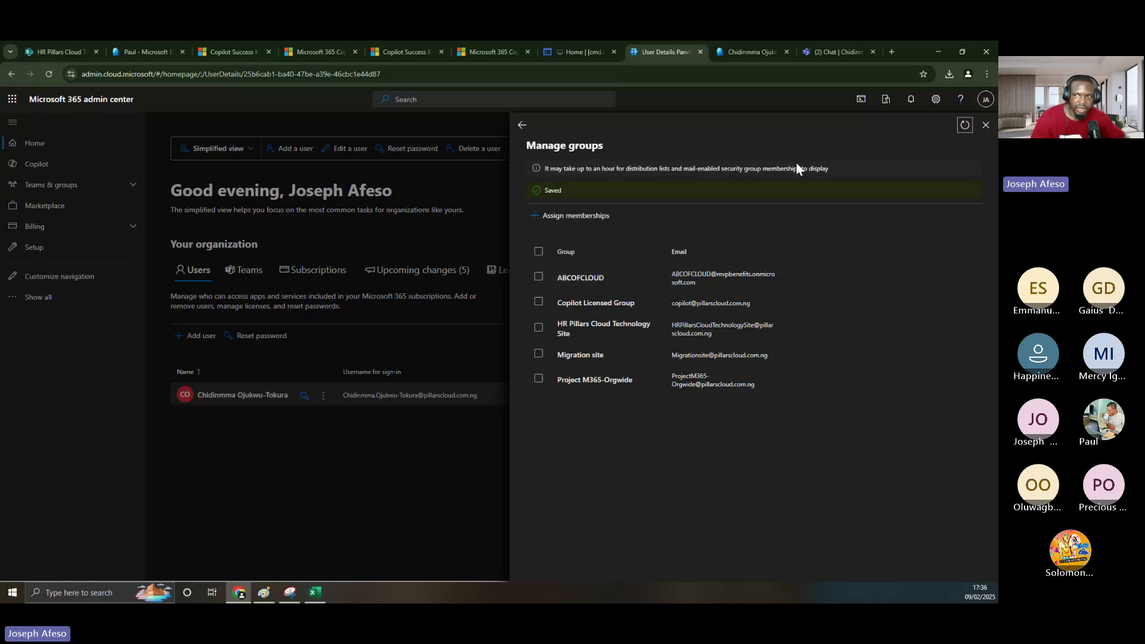
left_click(965, 125)
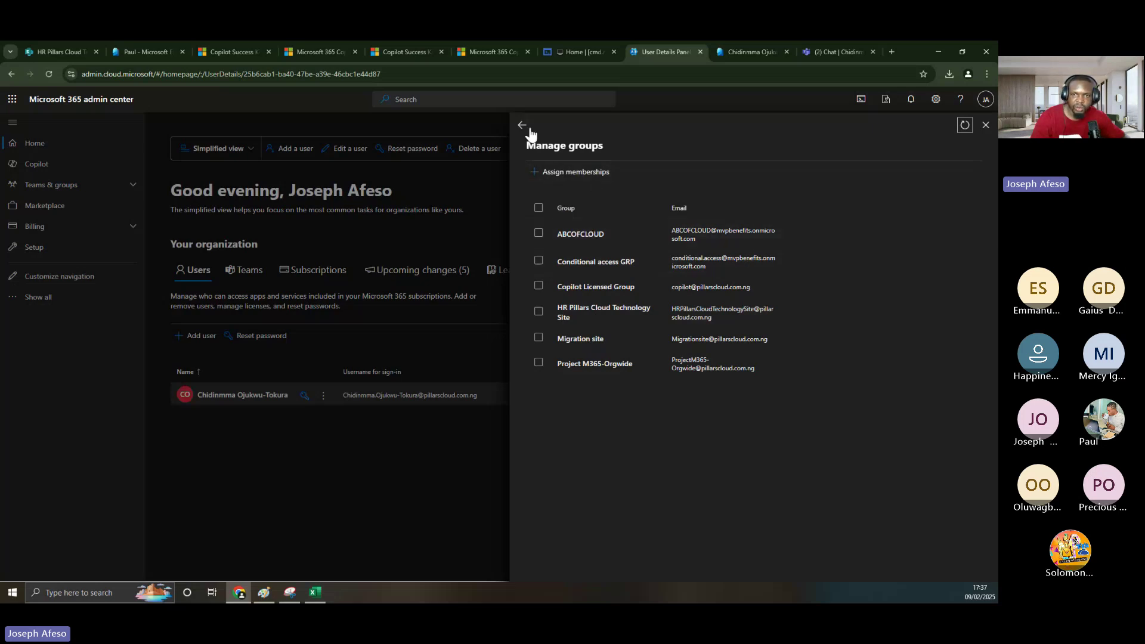
left_click(266, 594)
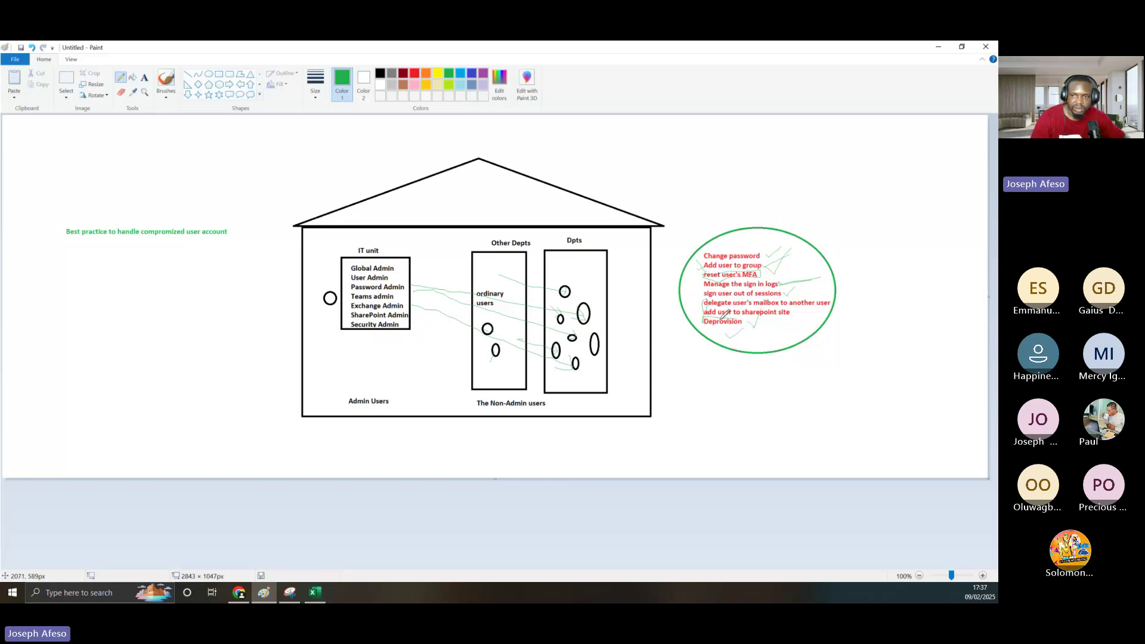
left_click(937, 47)
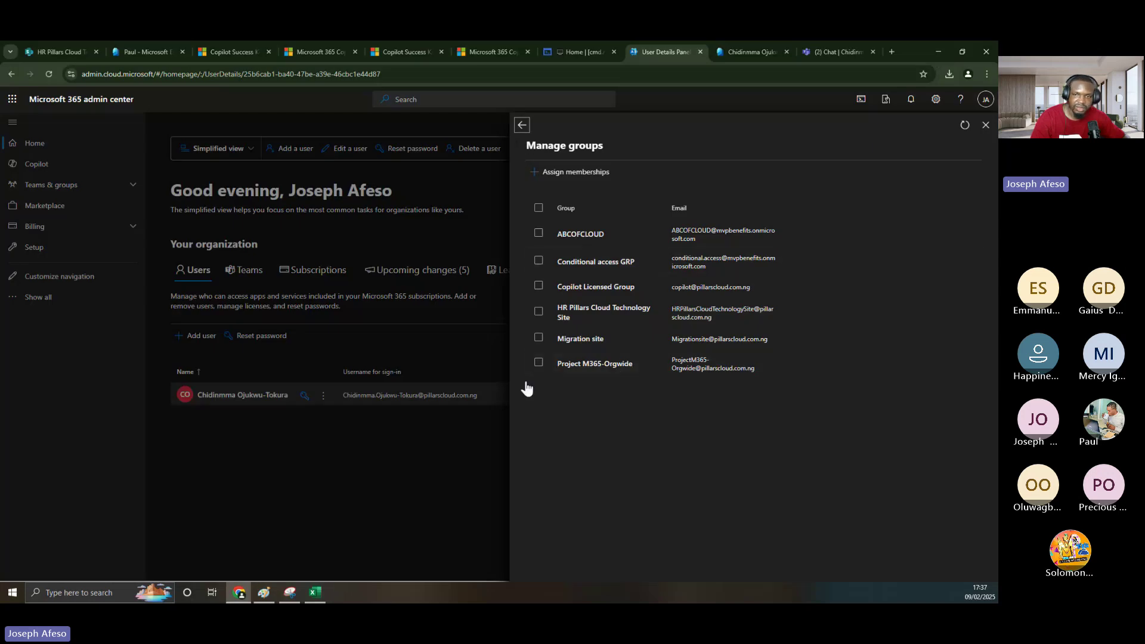
- Close the groups panel and open the user's Authentication methods page in Entra
left_click(986, 127)
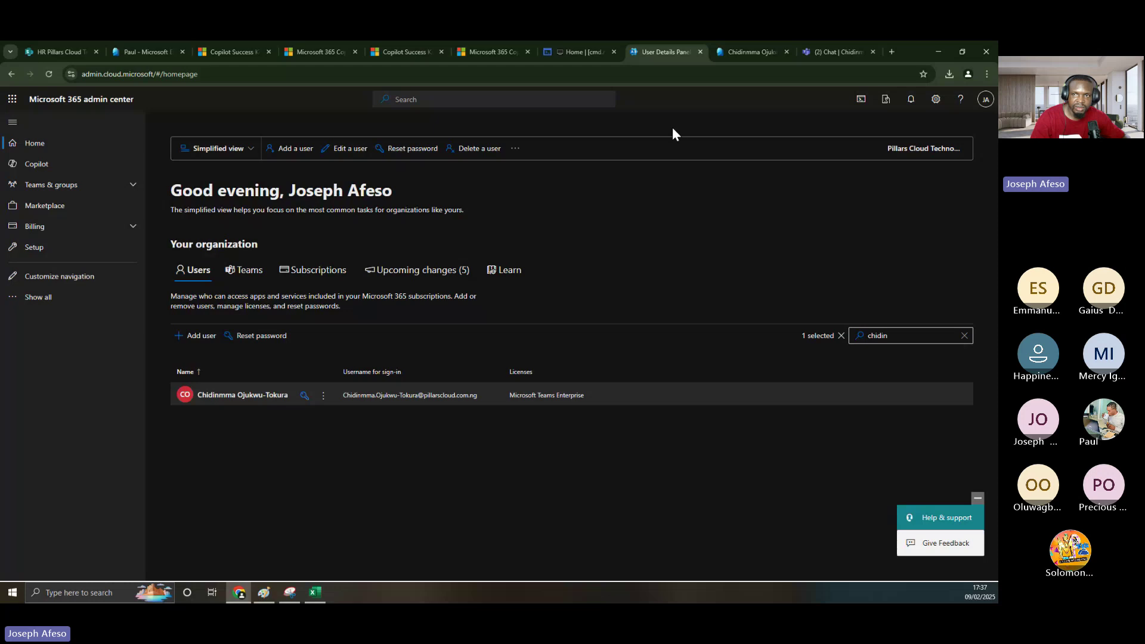
left_click(718, 51)
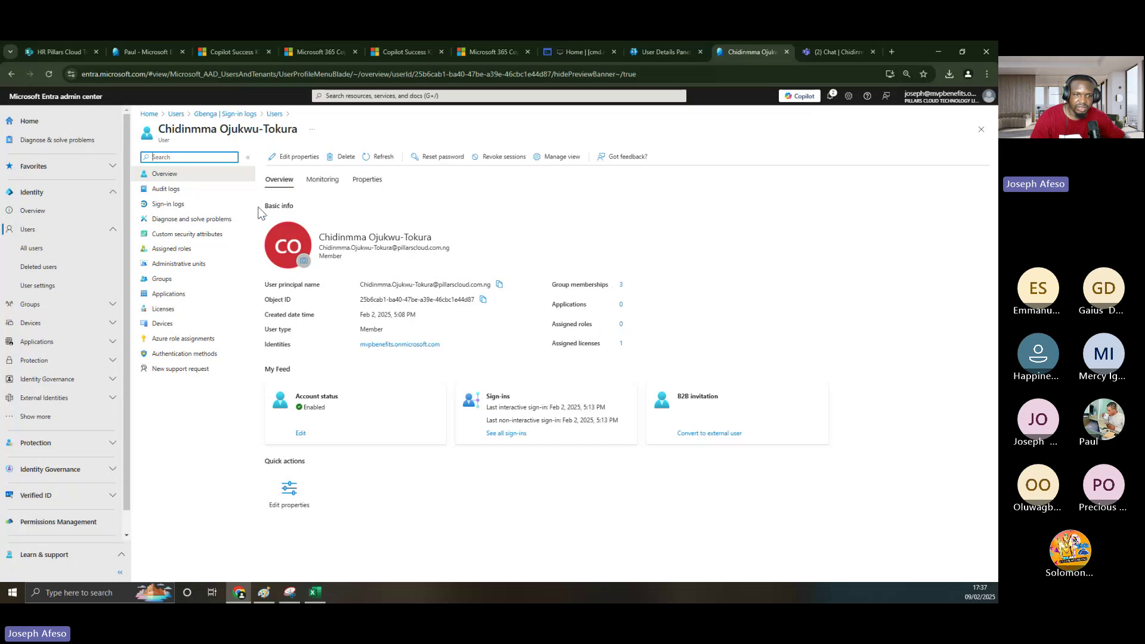
left_click(195, 357)
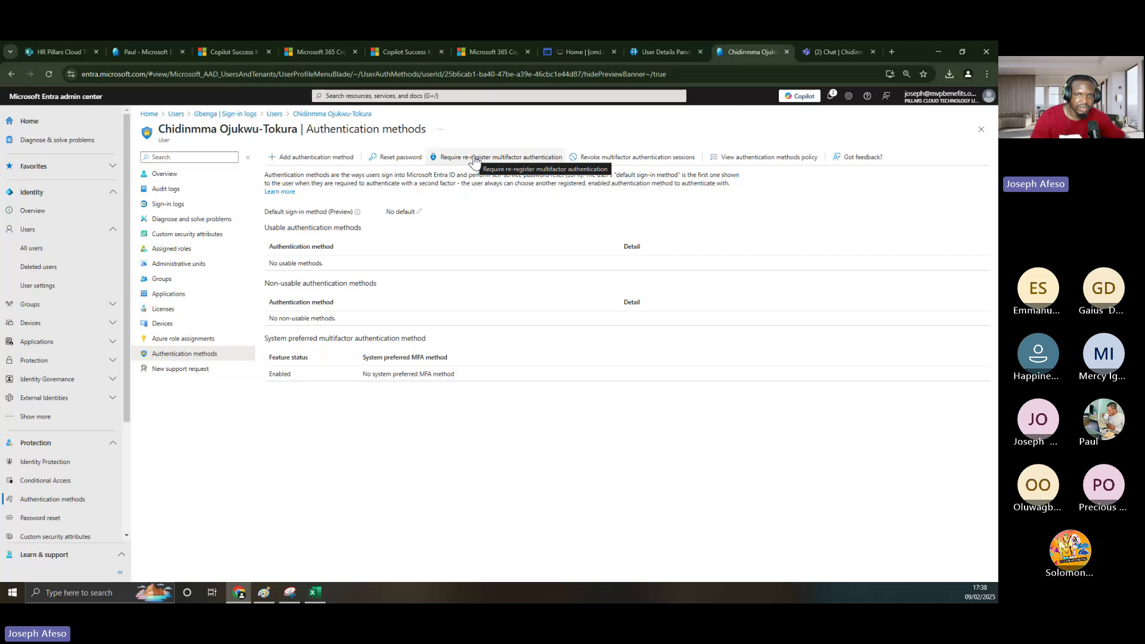
- Revoke the user's multifactor authentication sessions and require MFA re-registration
left_click(475, 159)
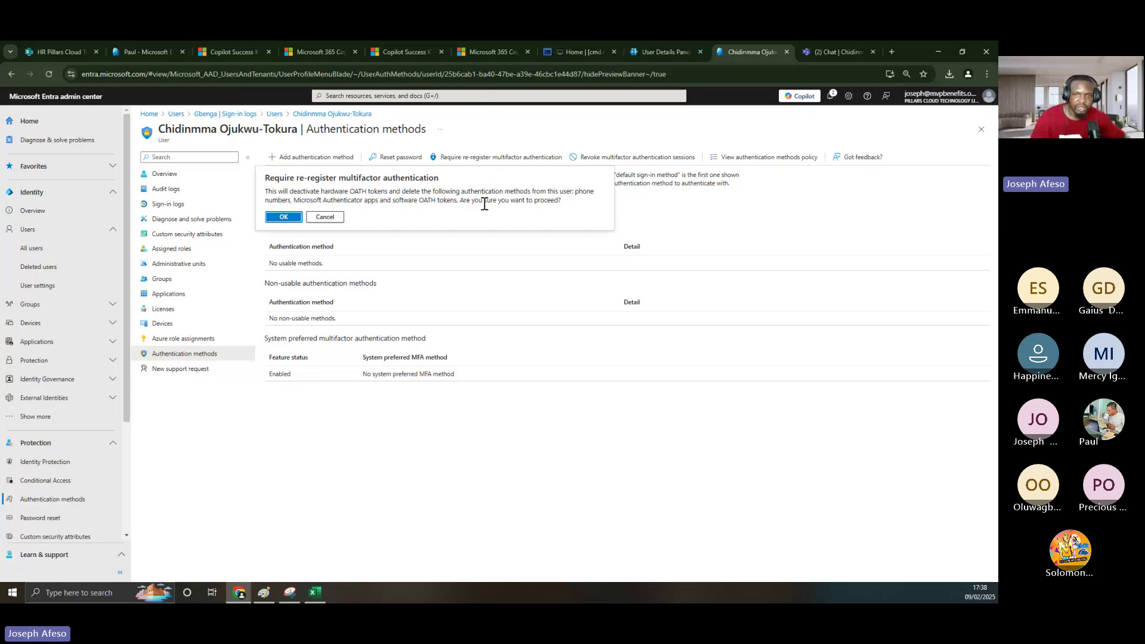
left_click(327, 218)
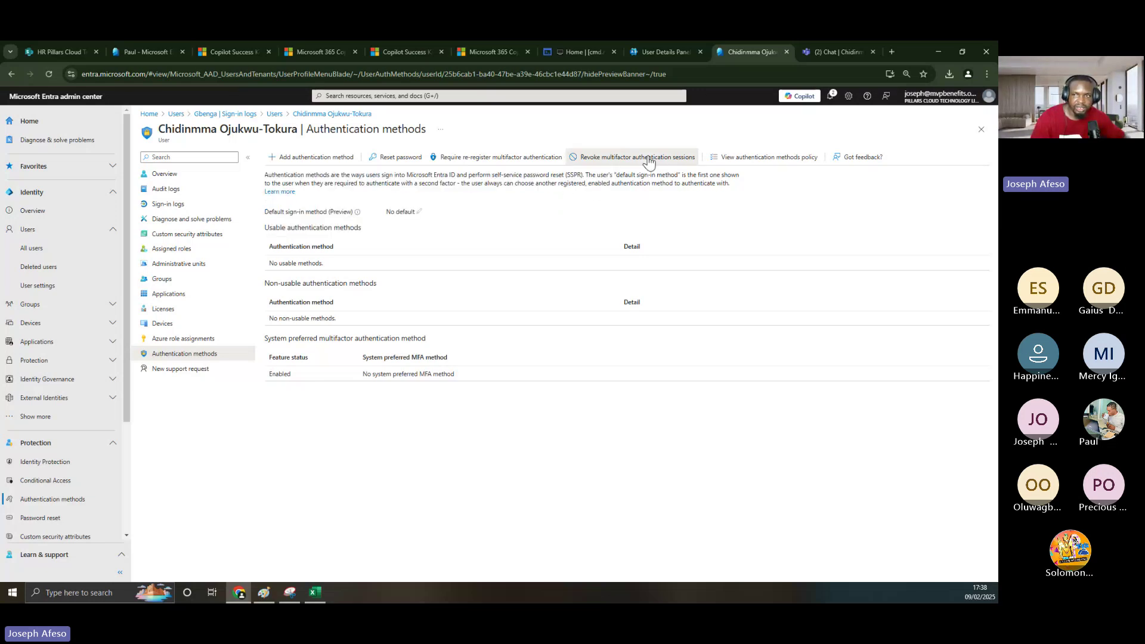
left_click(649, 159)
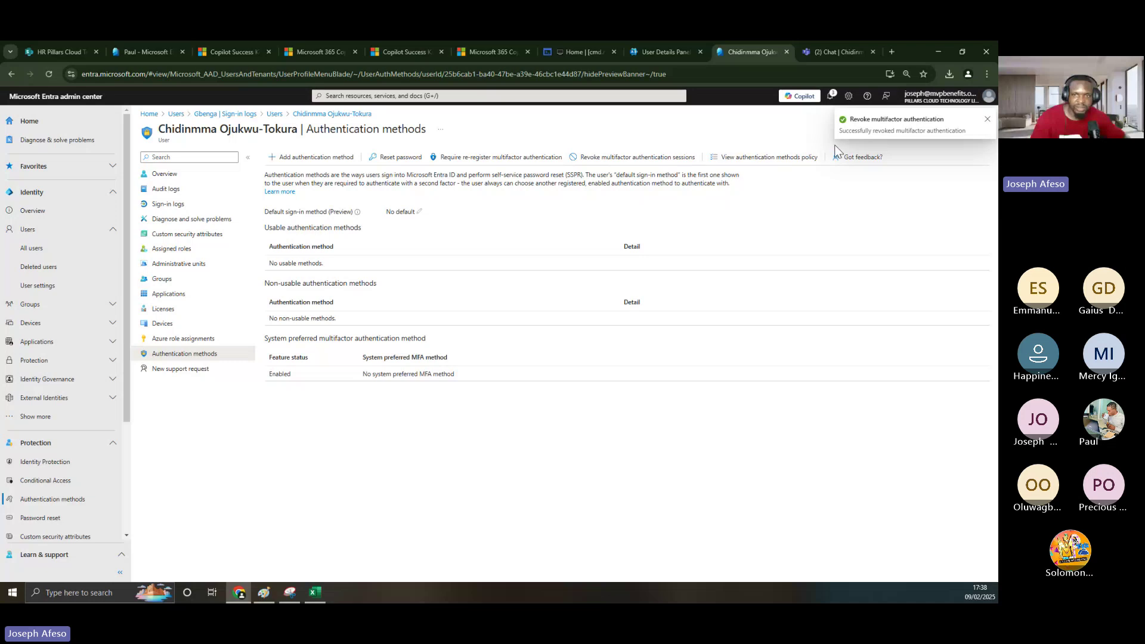
left_click(491, 158)
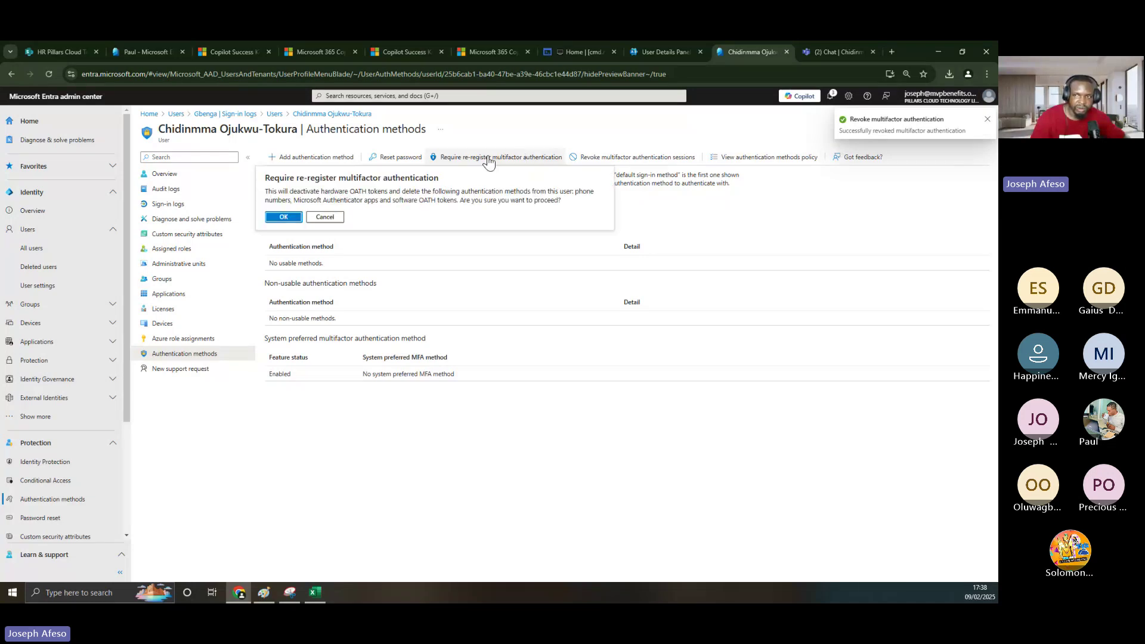
key("Return")
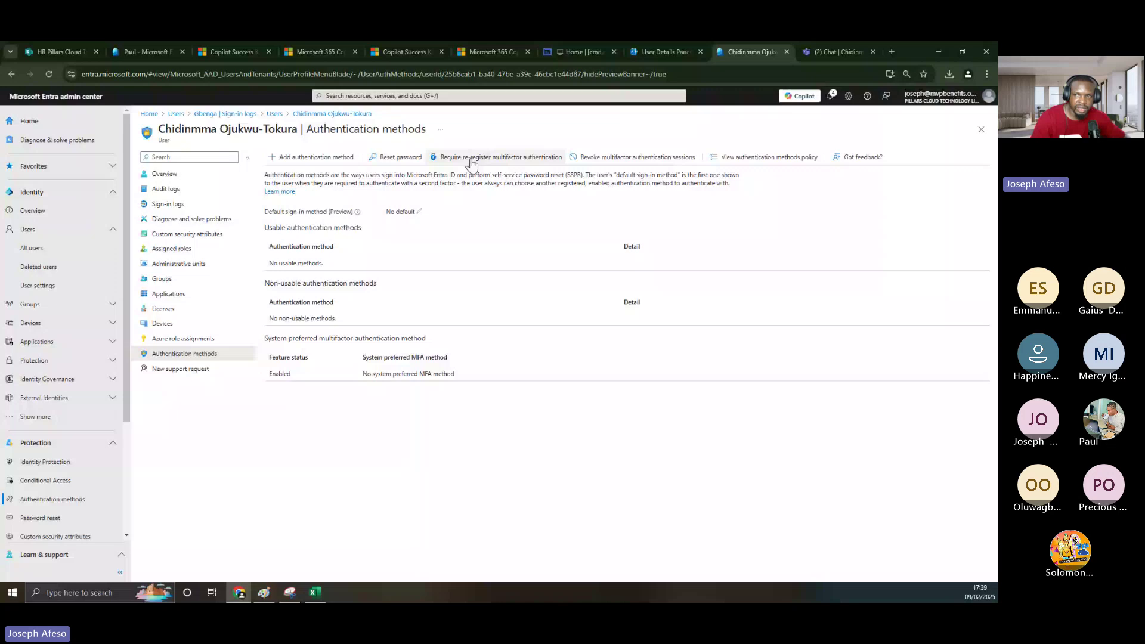
left_click(987, 74)
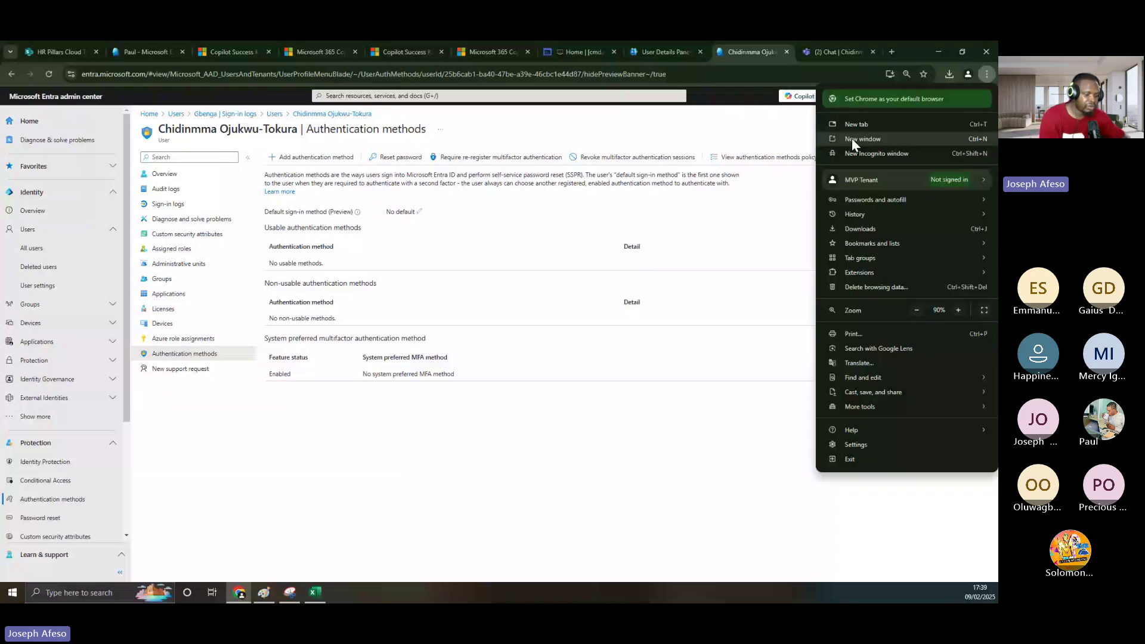
- Load aka.ms/mfasetup in an Incognito window, minimize it, and bring the Paint diagram forward
left_click(877, 153)
type("aka.ms/mfa")
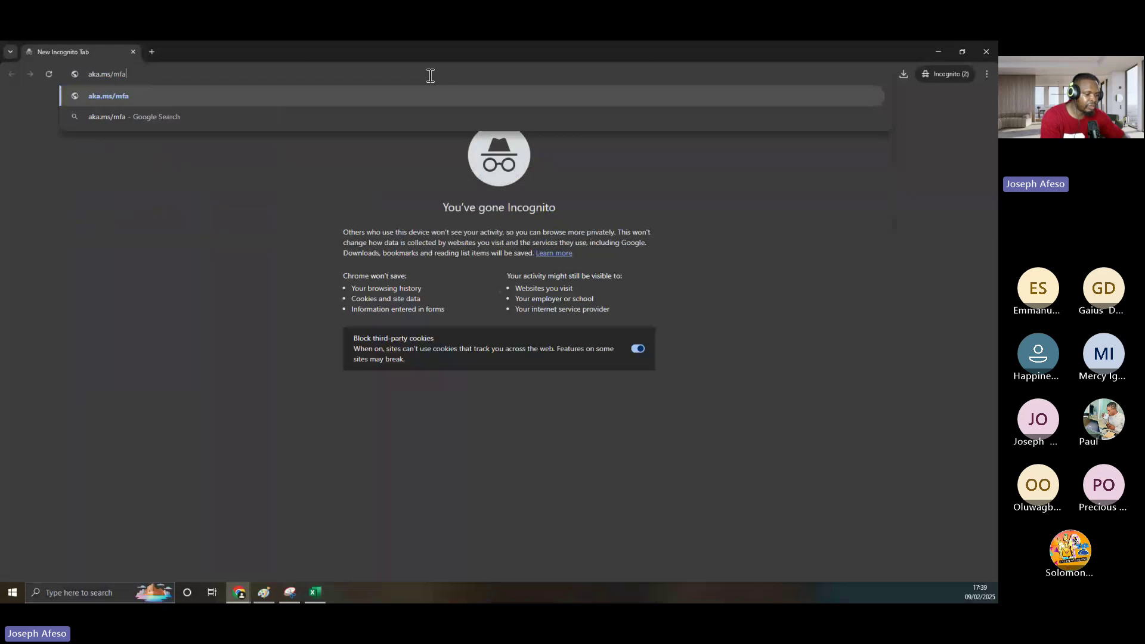
type("setup")
key("Return")
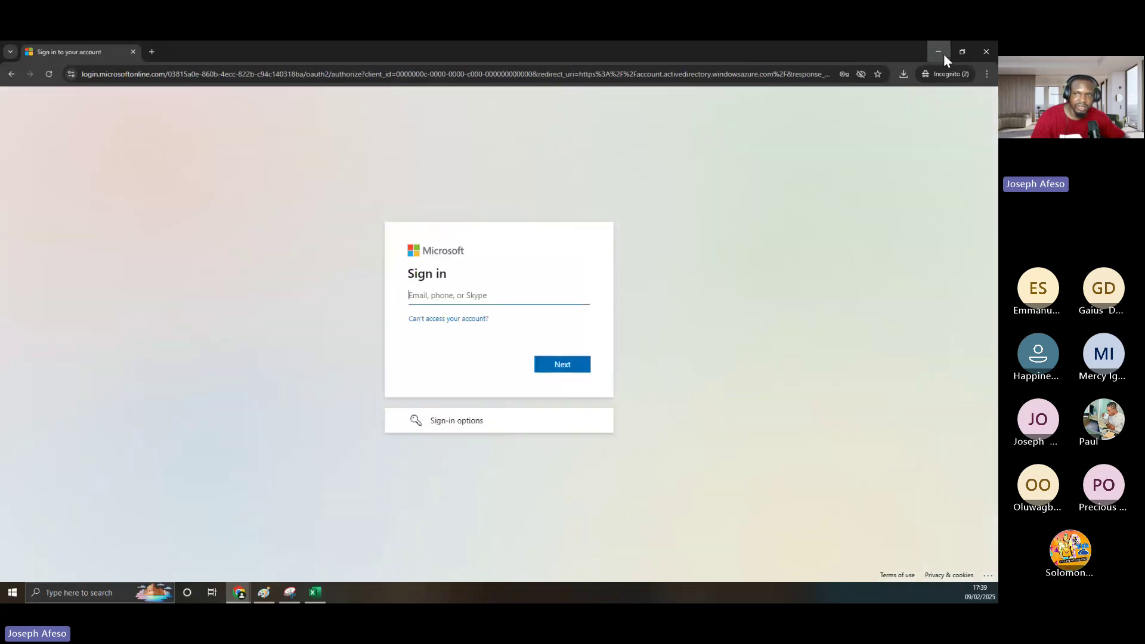
left_click(943, 54)
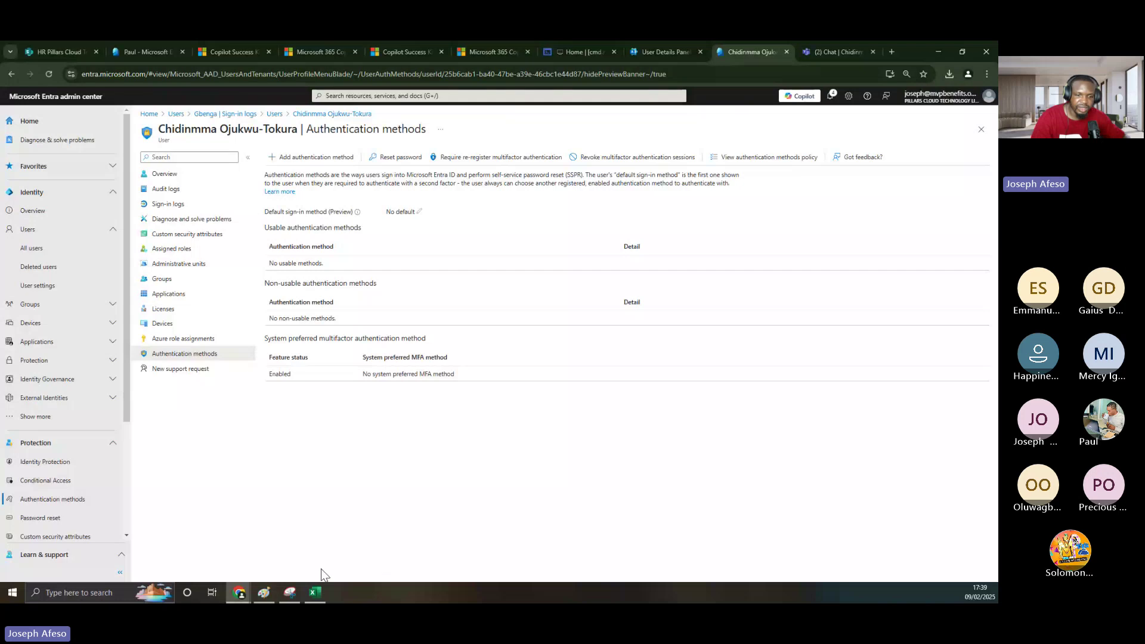
left_click(268, 596)
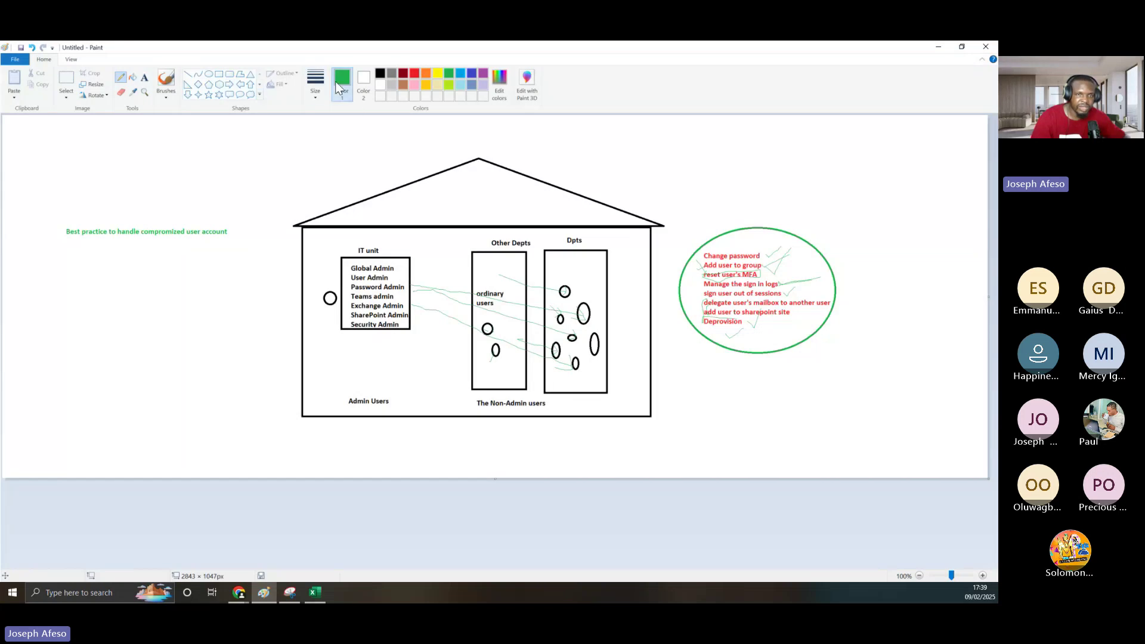
- Choose the Pencil tool to tick off the checklist in Paint
left_click(122, 83)
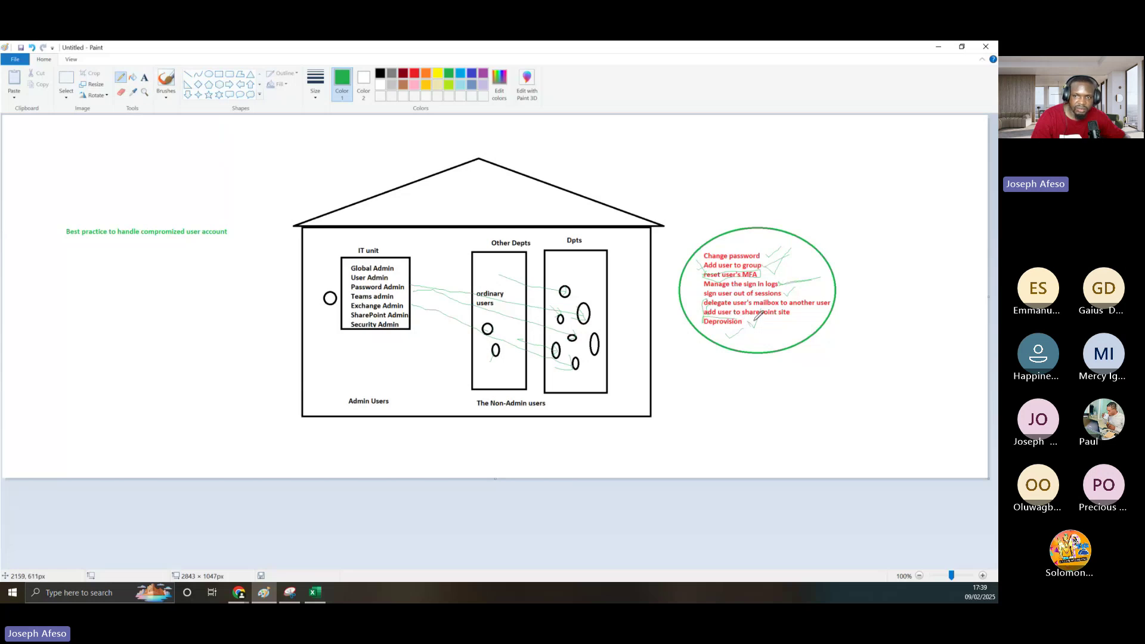
- Return to the admin center, clear the user search, and open a Copilot-licensed user's details
left_click(937, 47)
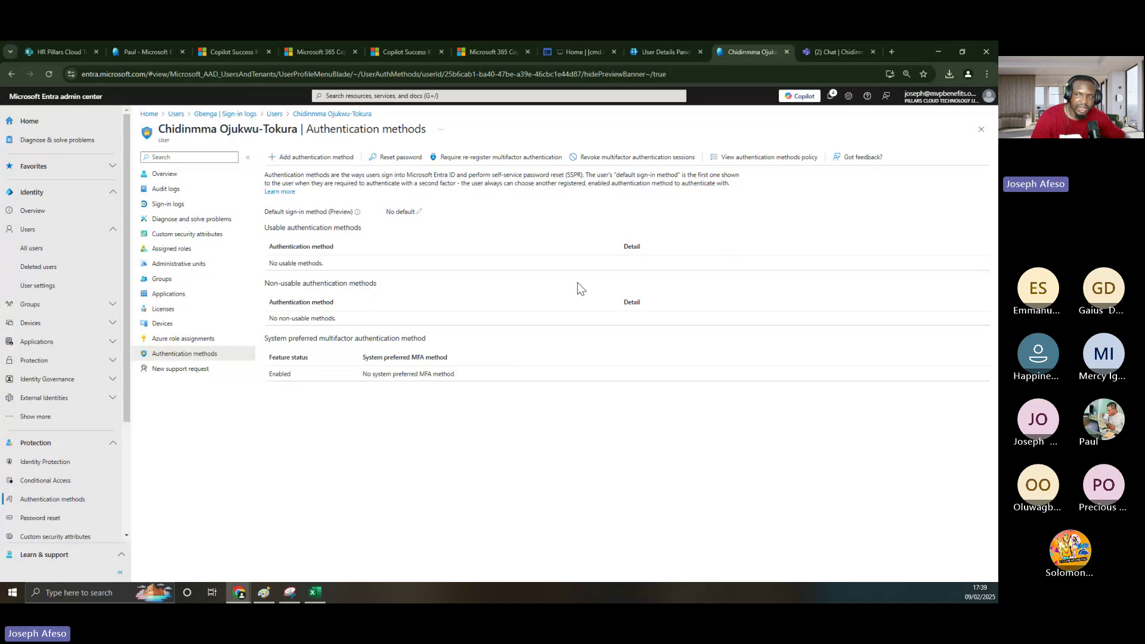
left_click(985, 132)
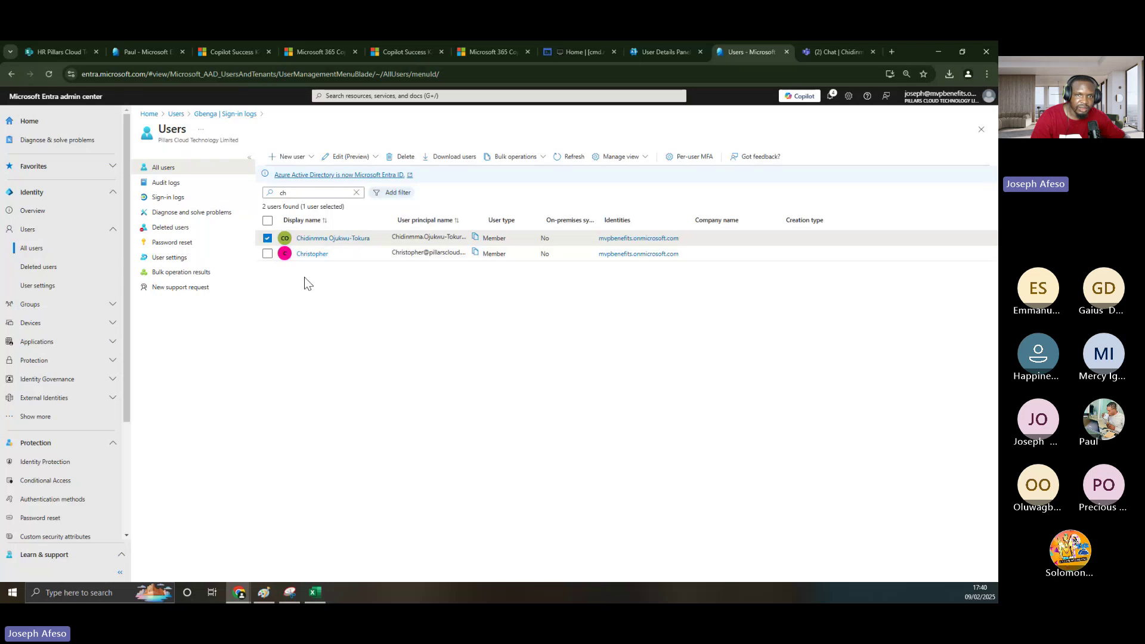
left_click(665, 52)
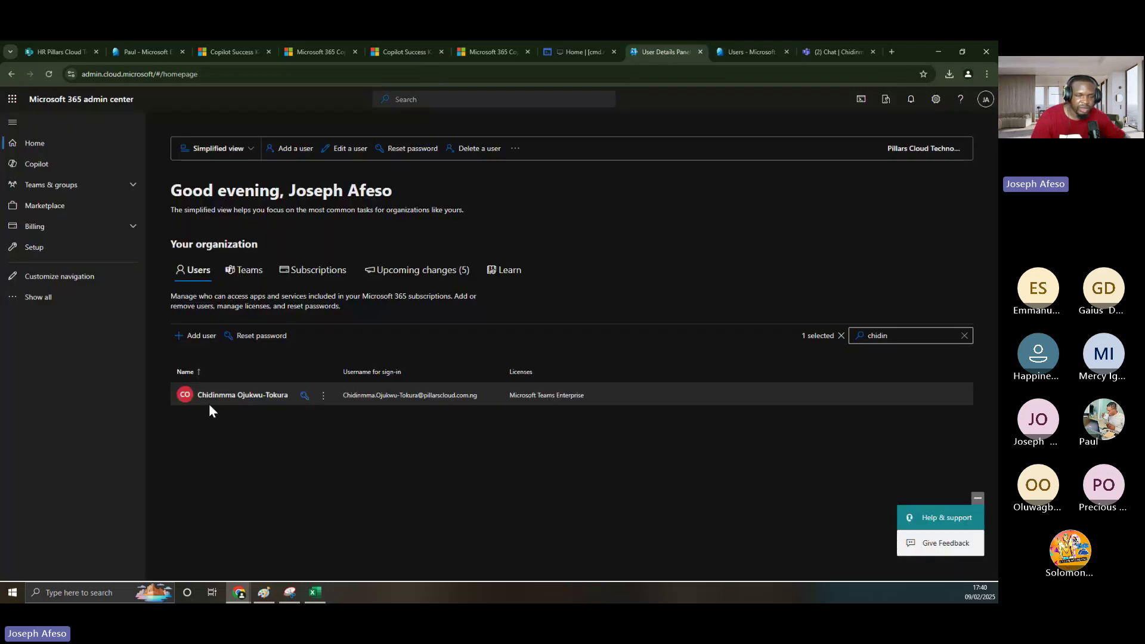
left_click(970, 336)
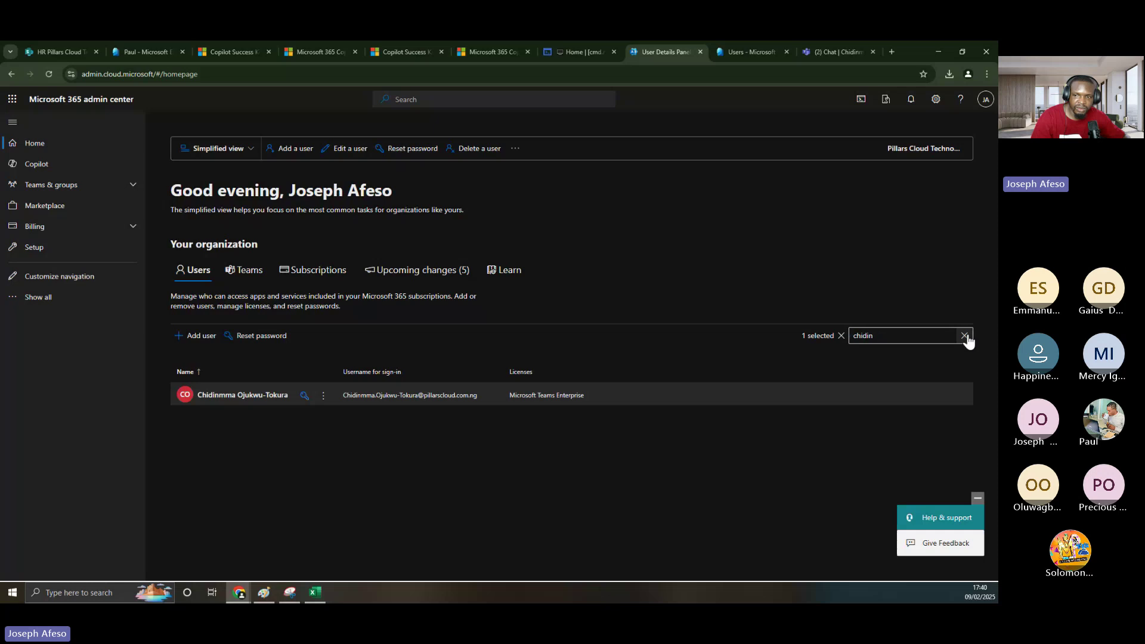
left_click(966, 336)
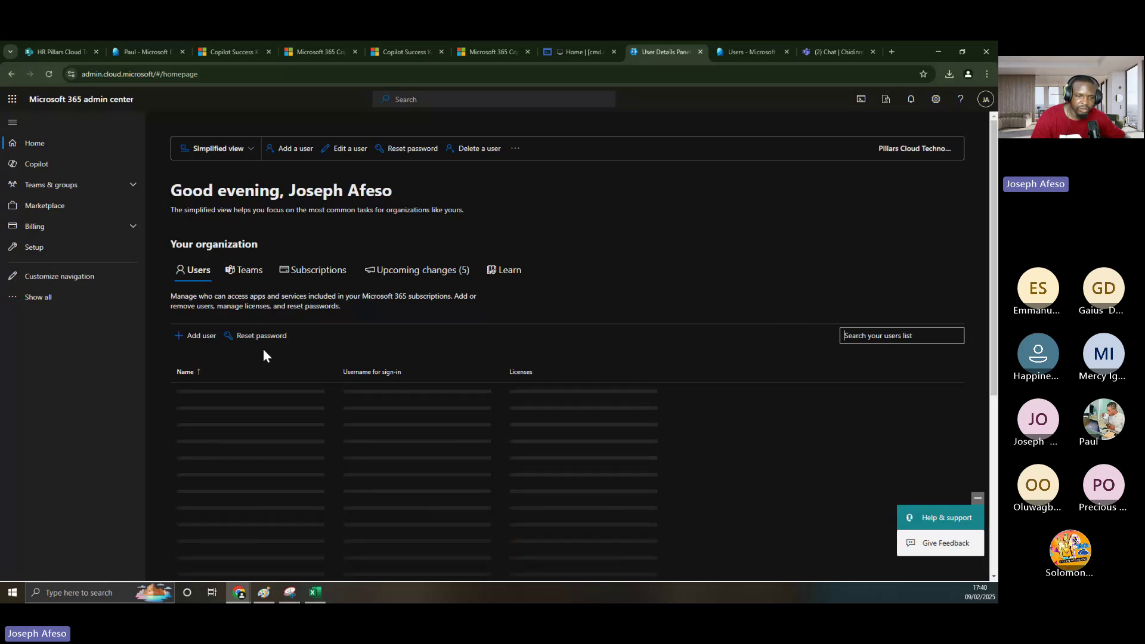
scroll(254, 380, "down", 2)
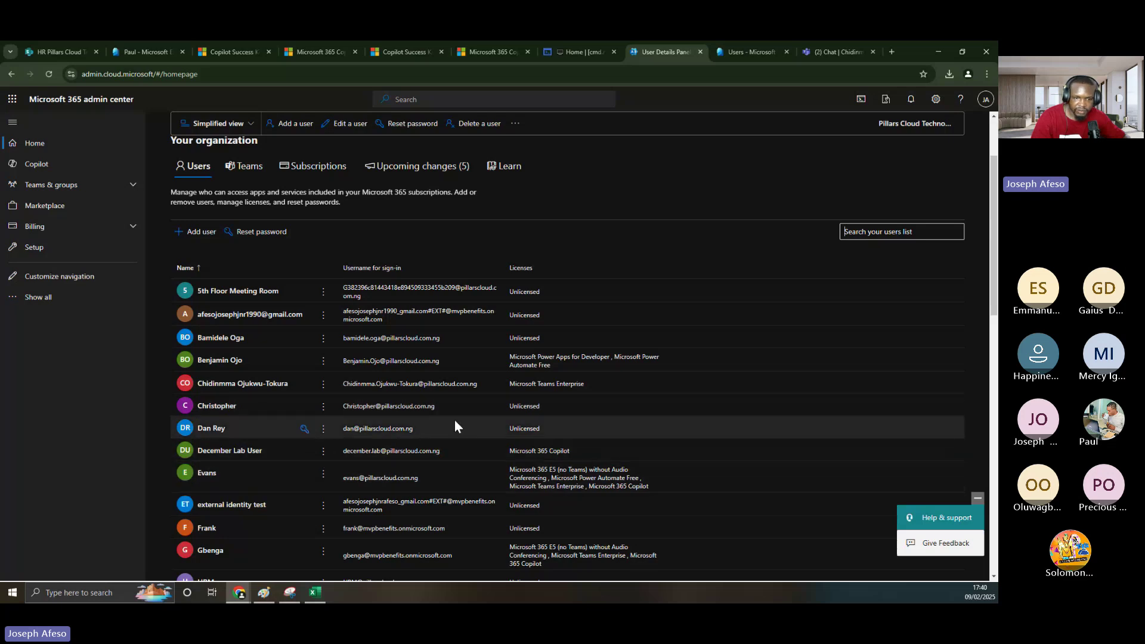
scroll(399, 472, "down", 3)
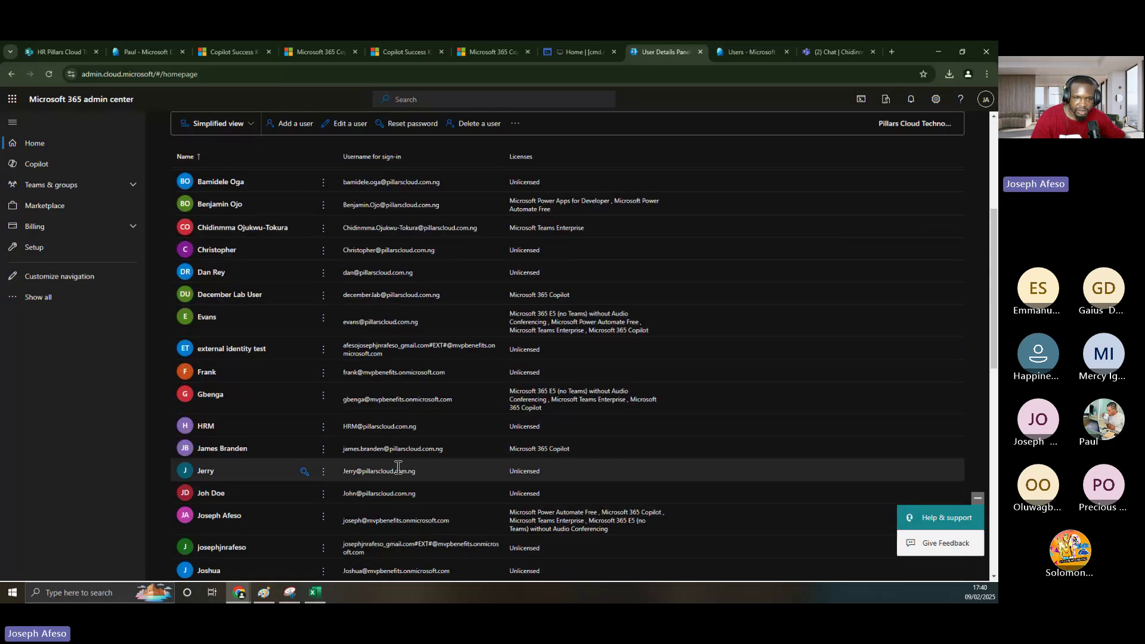
scroll(399, 468, "down", 1)
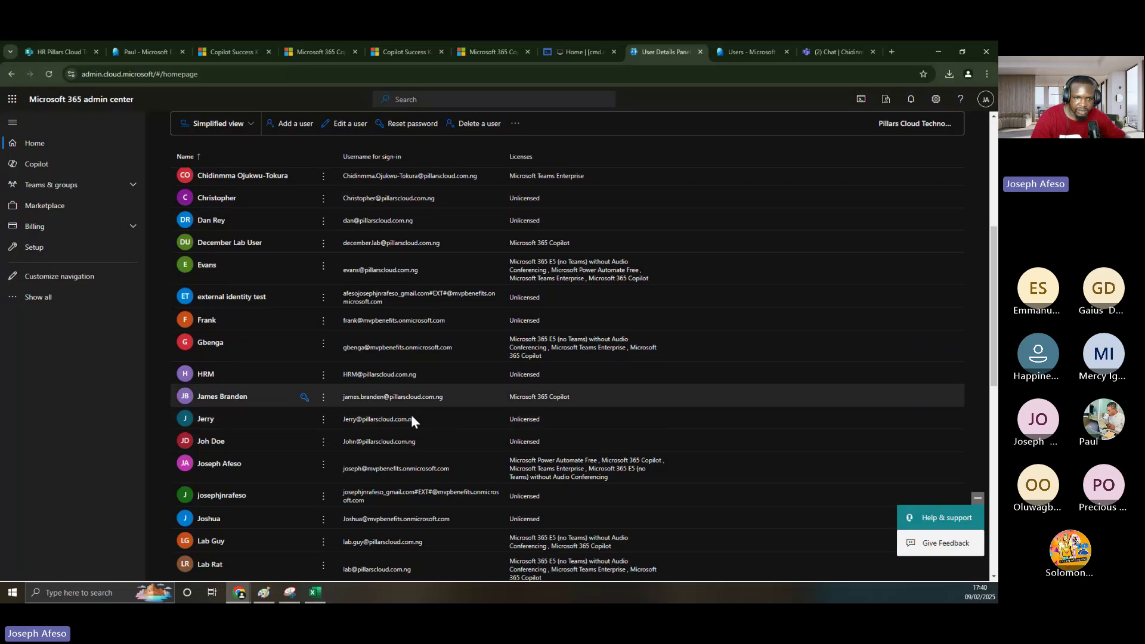
left_click(237, 398)
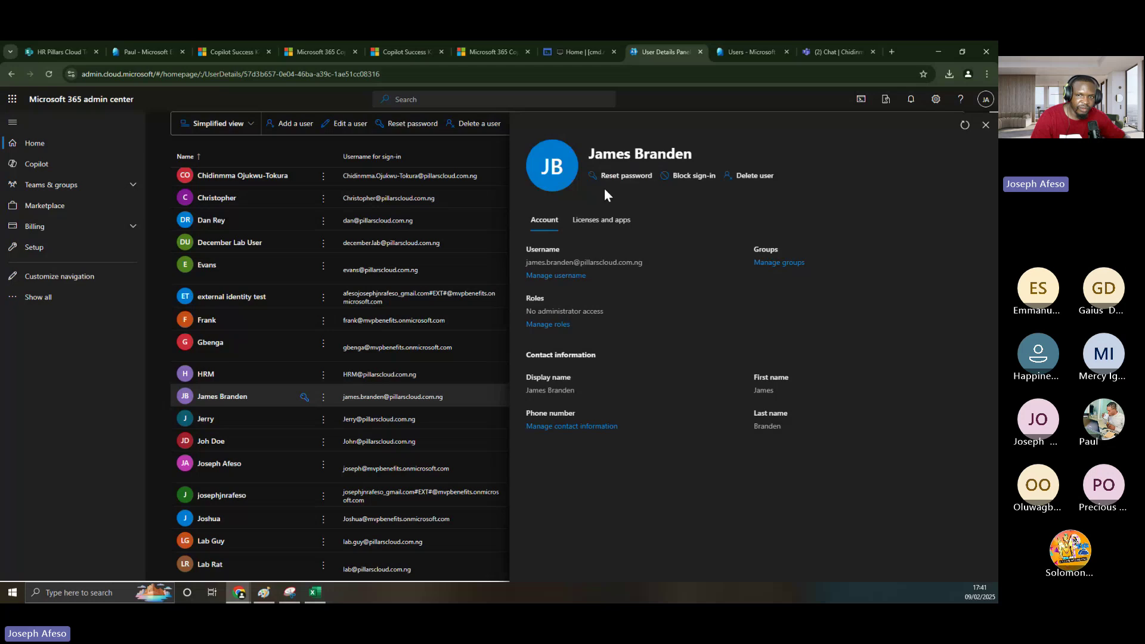
- Review the open user's licenses, then close the pane and scroll the list to TMCC
left_click(595, 224)
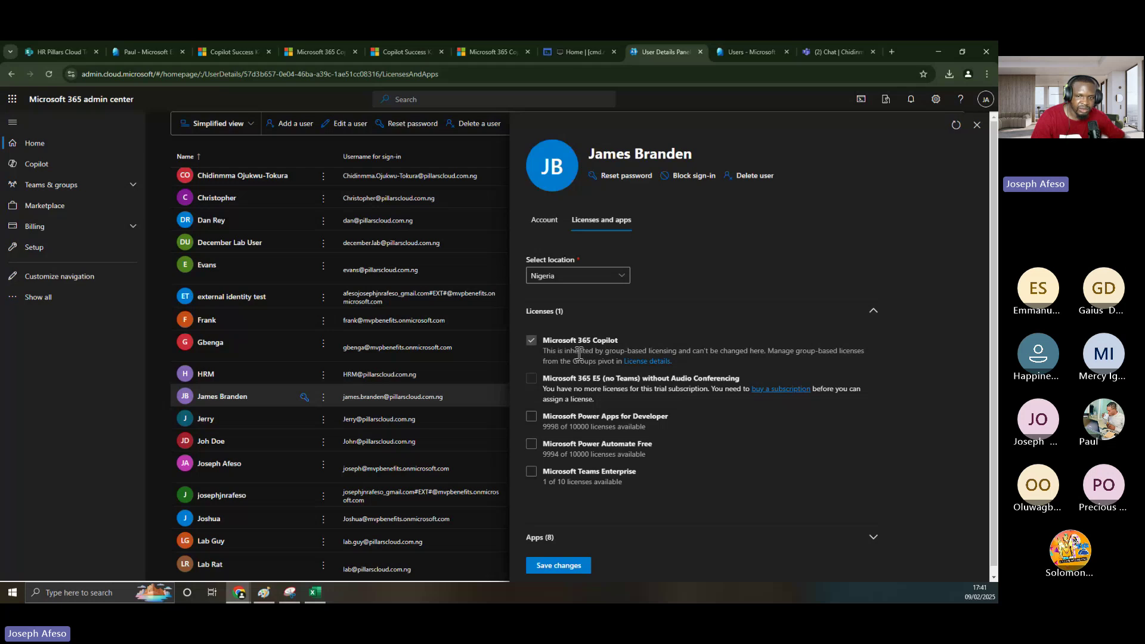
left_click_drag(606, 352, 692, 352)
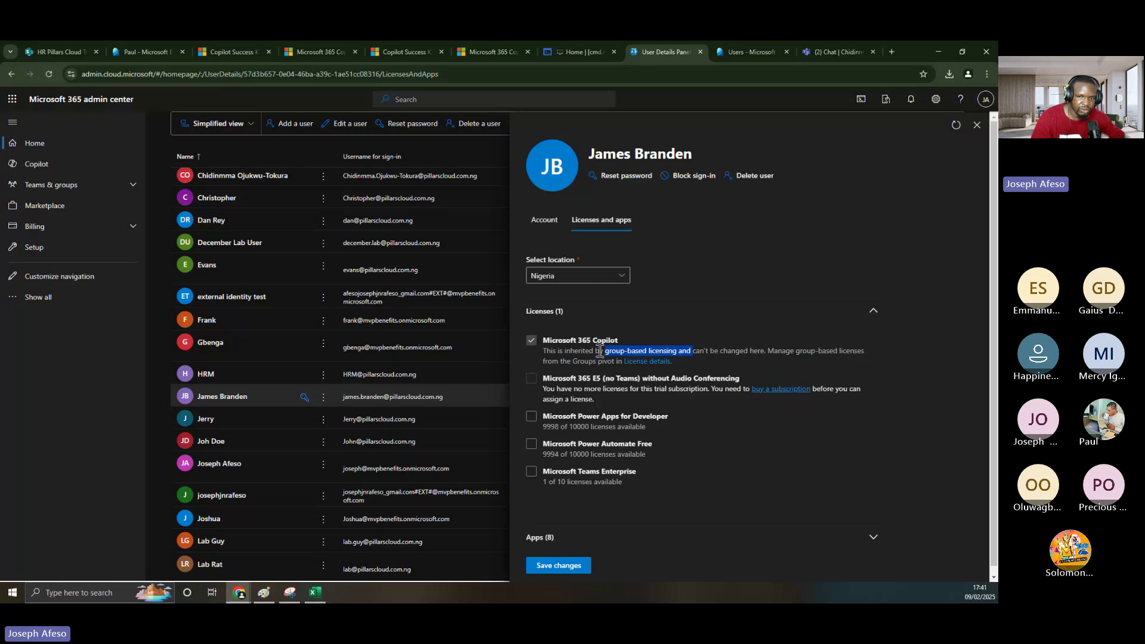
left_click(977, 124)
scroll(374, 406, "down", 5)
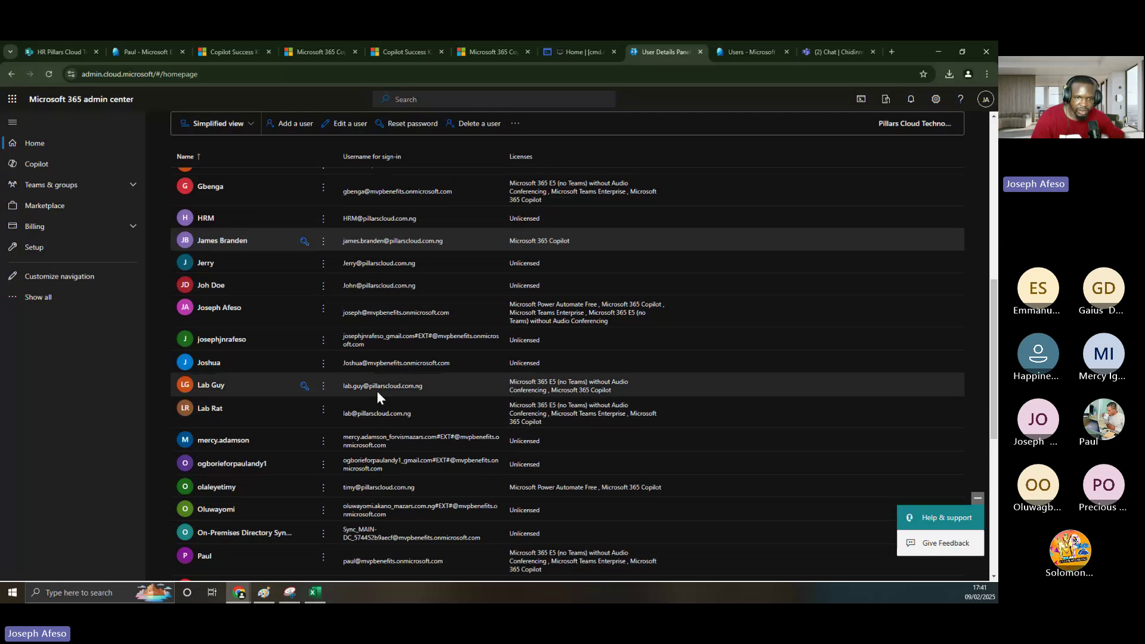
scroll(345, 414, "down", 3)
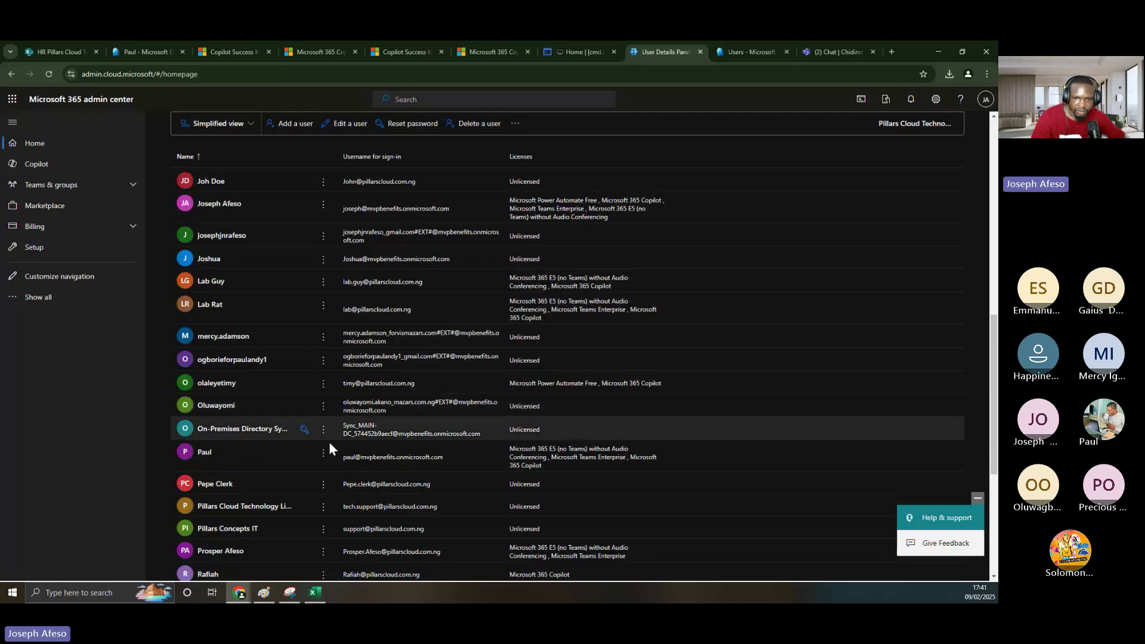
scroll(328, 442, "down", 2)
scroll(329, 445, "down", 1)
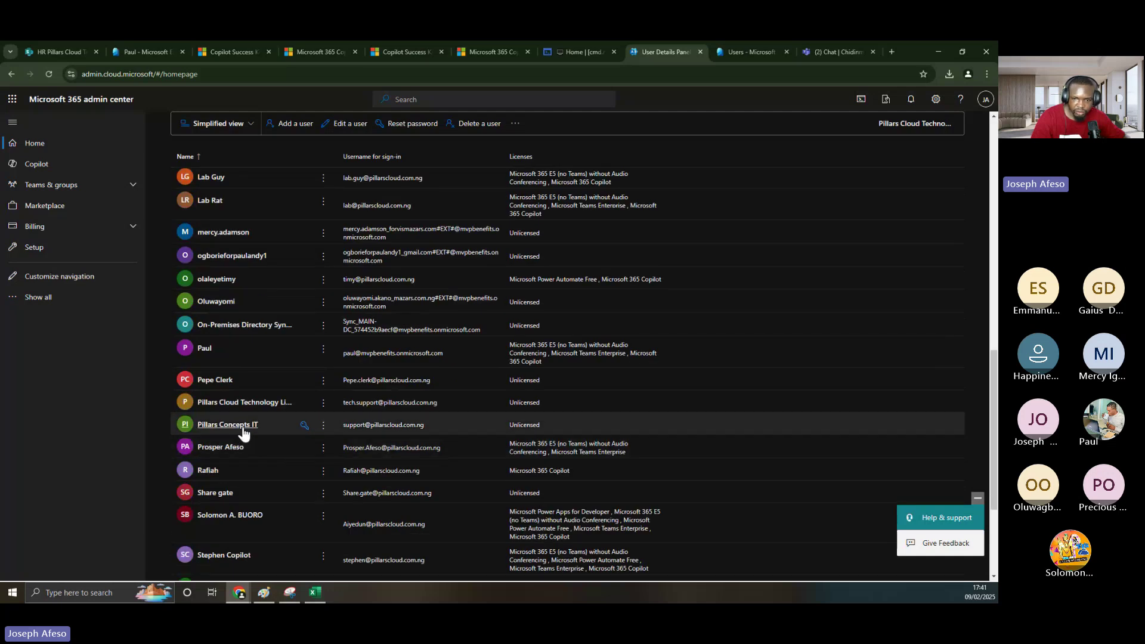
scroll(244, 434, "down", 2)
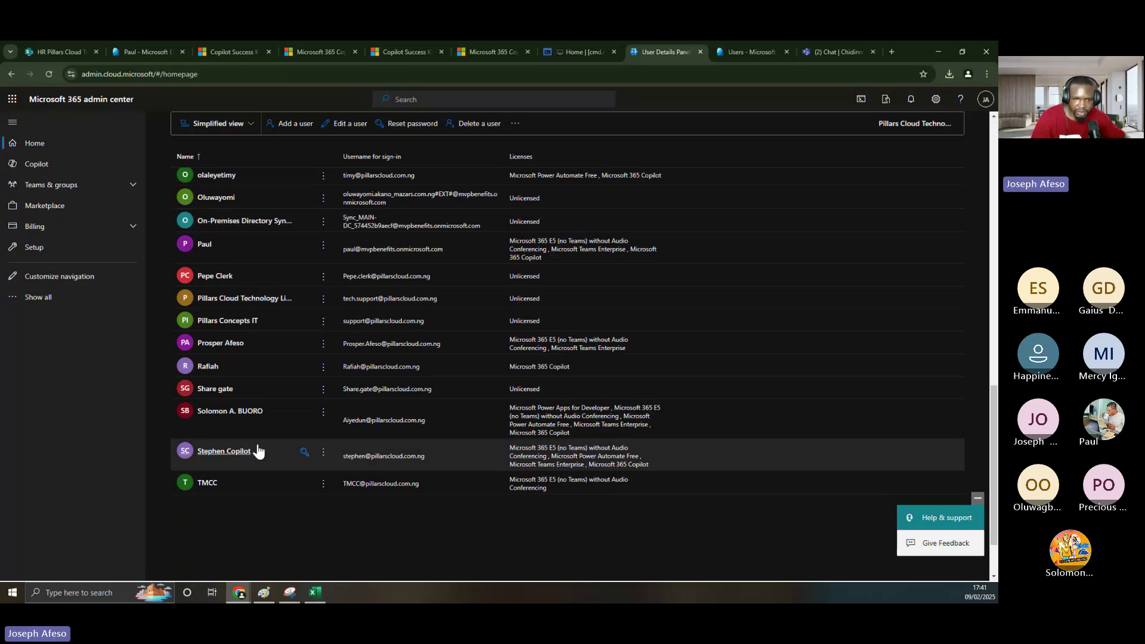
- Remove TMCC's Microsoft 365 E5 licence and save, leaving TMCC Unlicensed
left_click(207, 485)
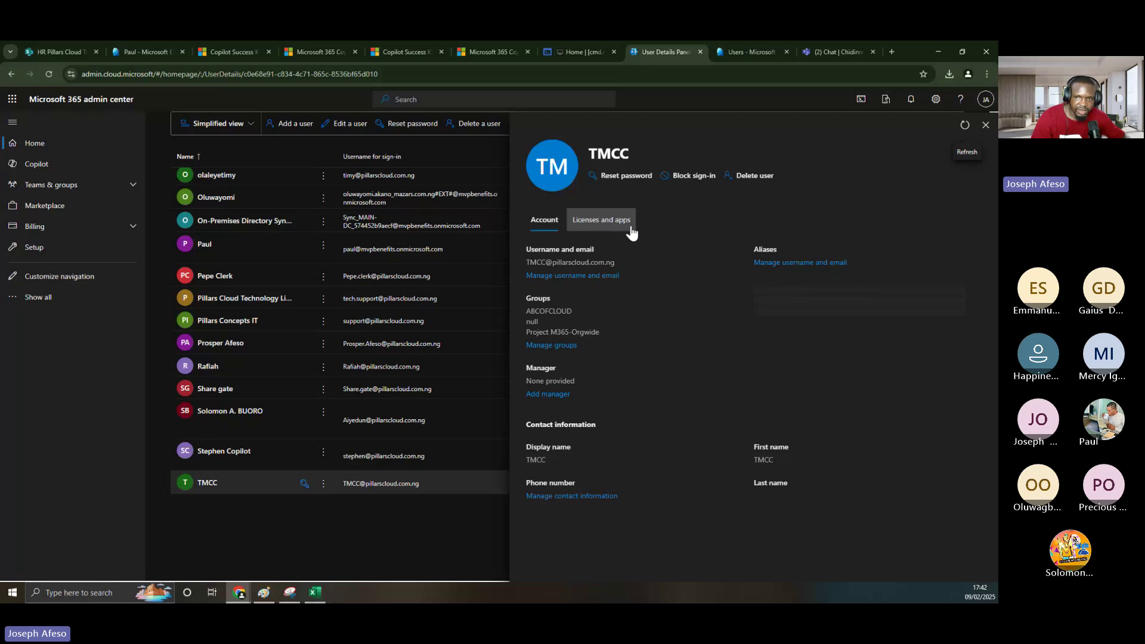
left_click(603, 225)
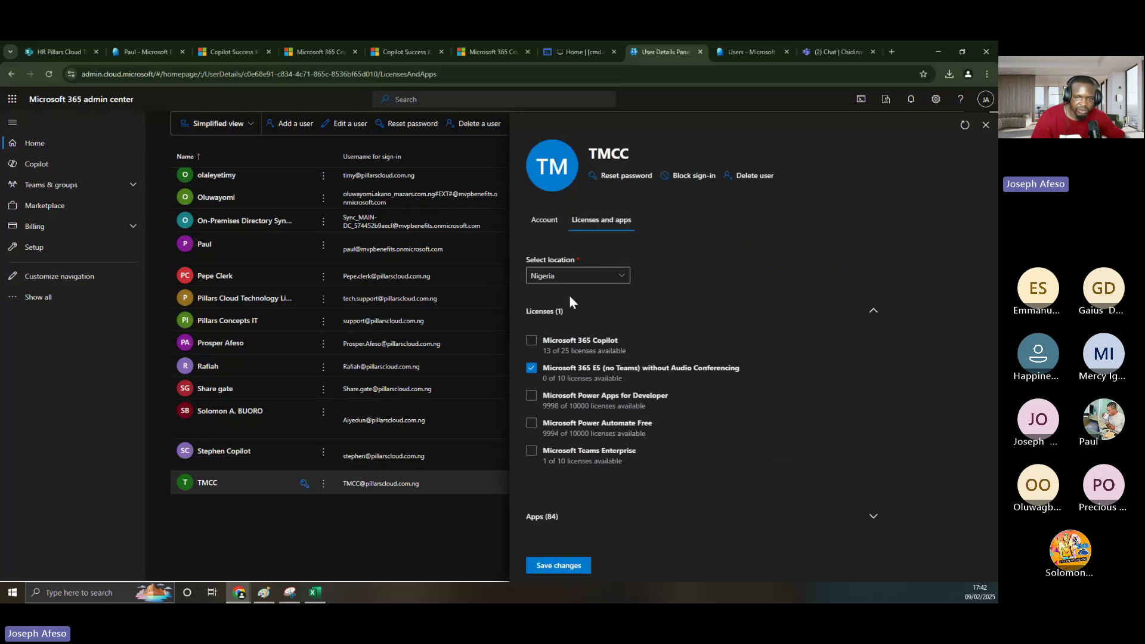
left_click(531, 369)
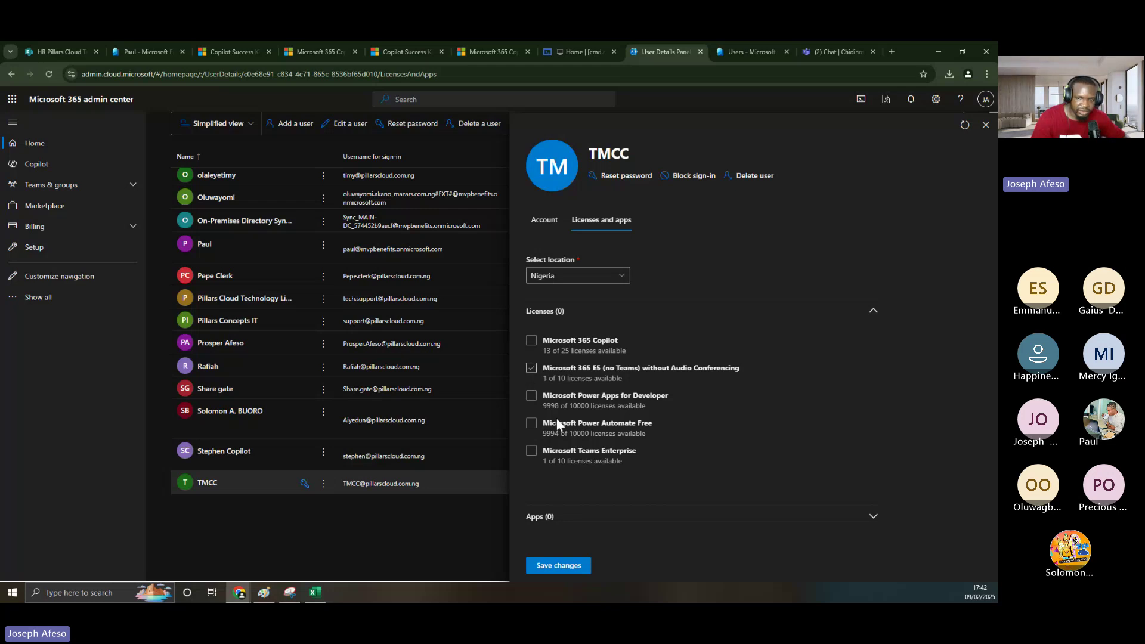
left_click(559, 565)
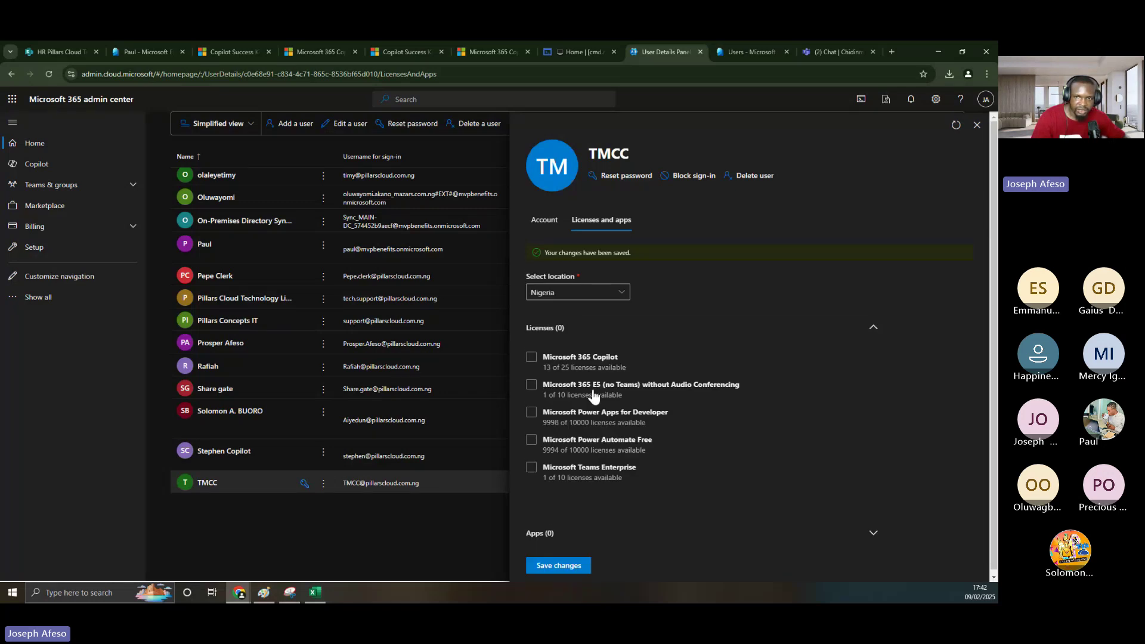
left_click(977, 125)
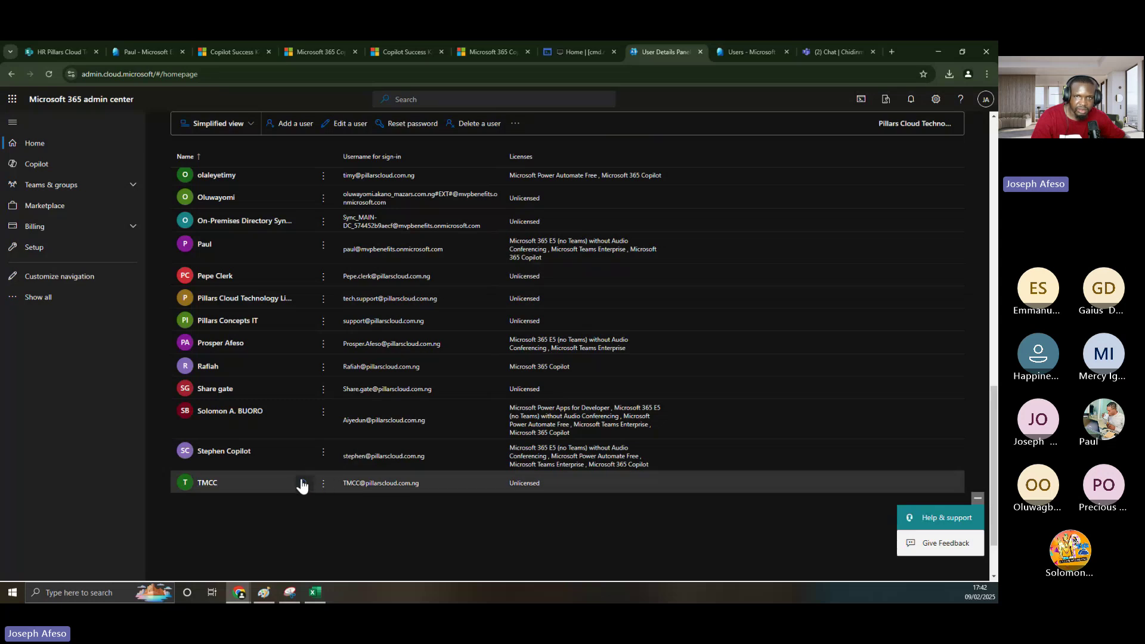
- Search for 'tmcc' in Delete a user, select TMCC, and confirm the deletion
left_click(477, 125)
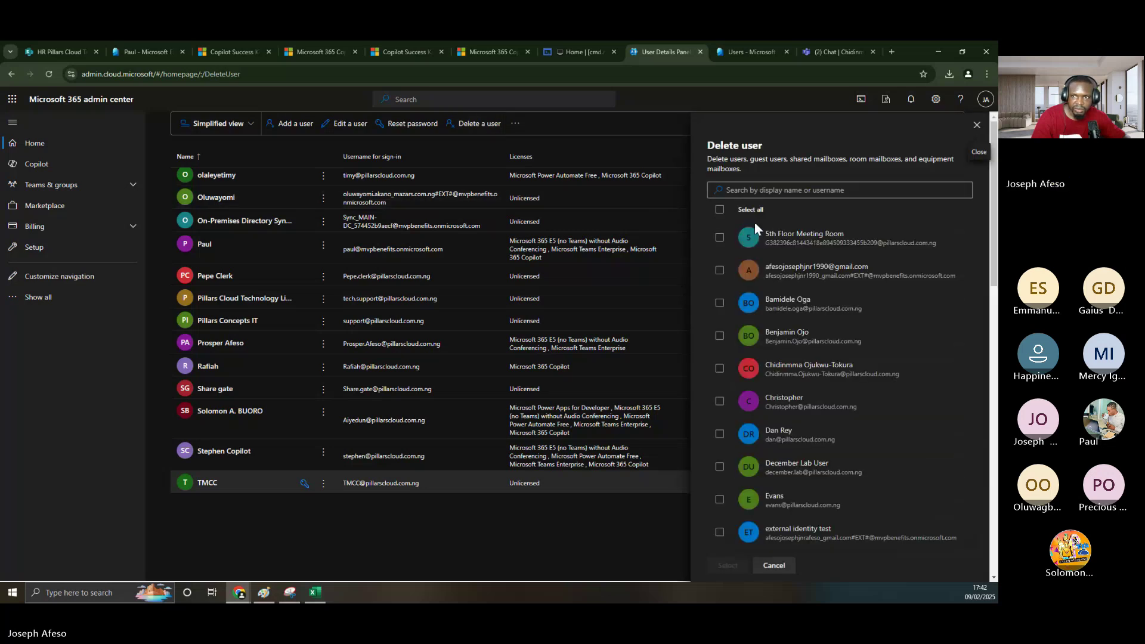
left_click(748, 189)
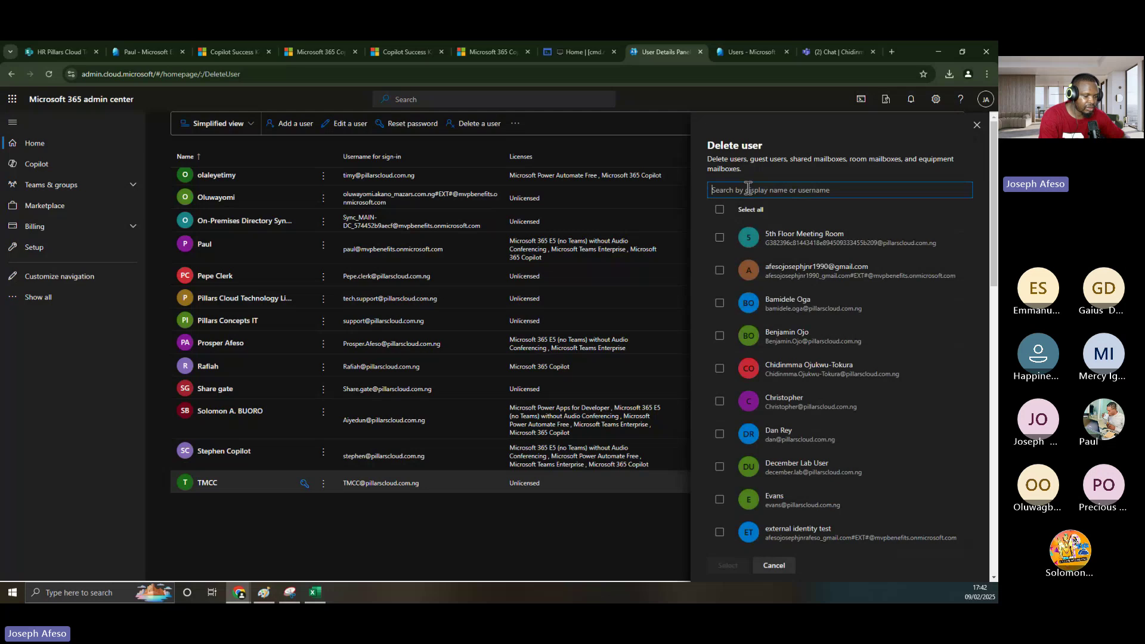
type("tmcc")
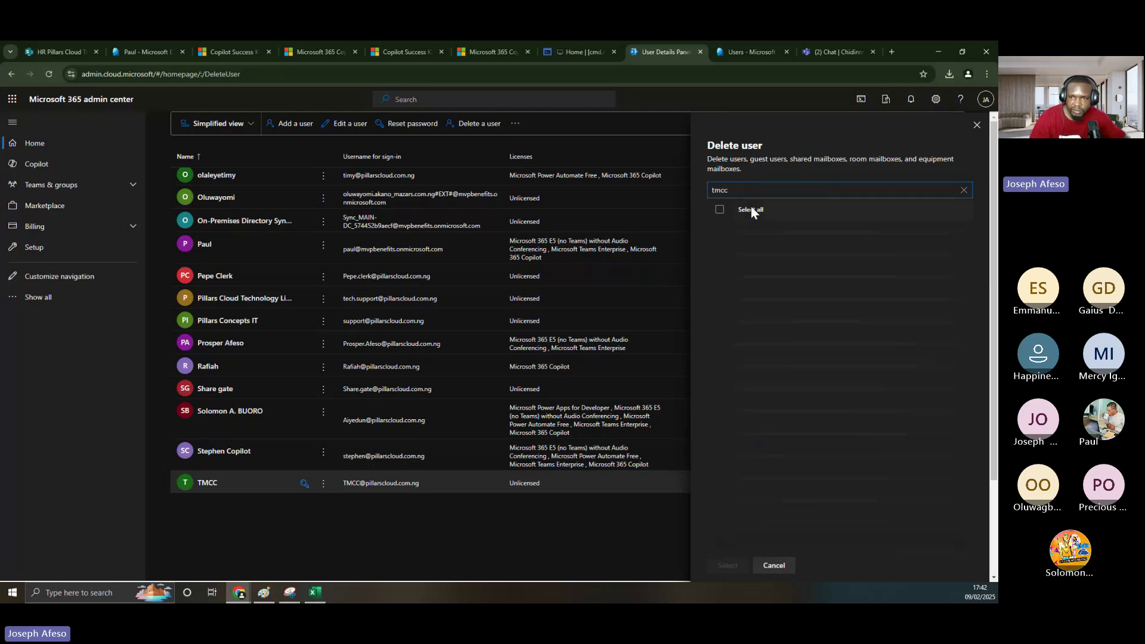
left_click(720, 240)
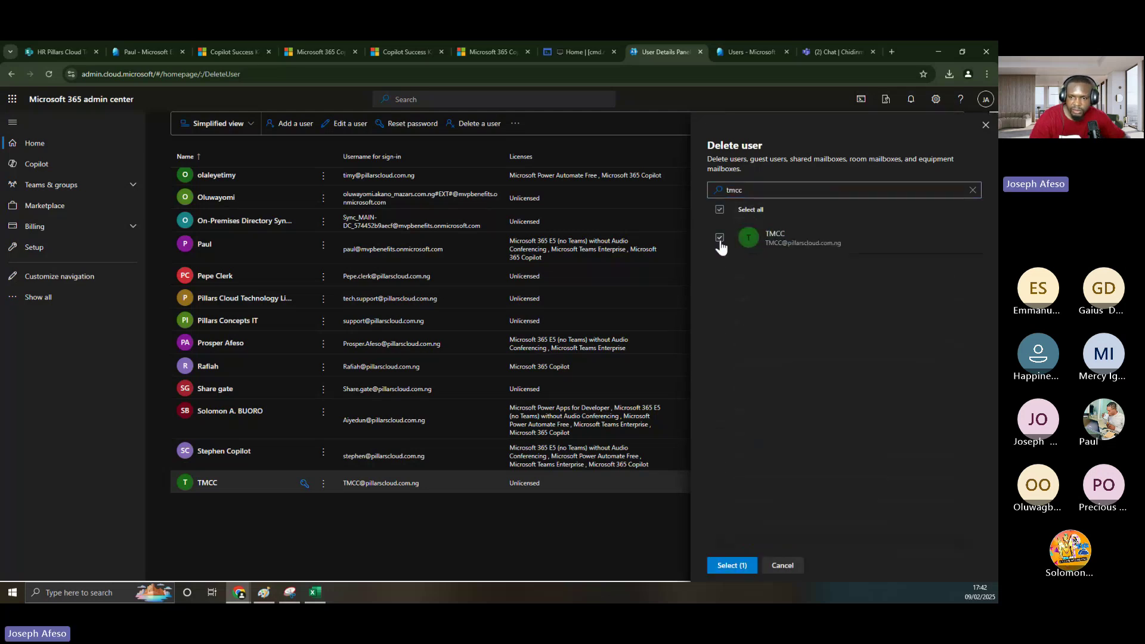
left_click(728, 565)
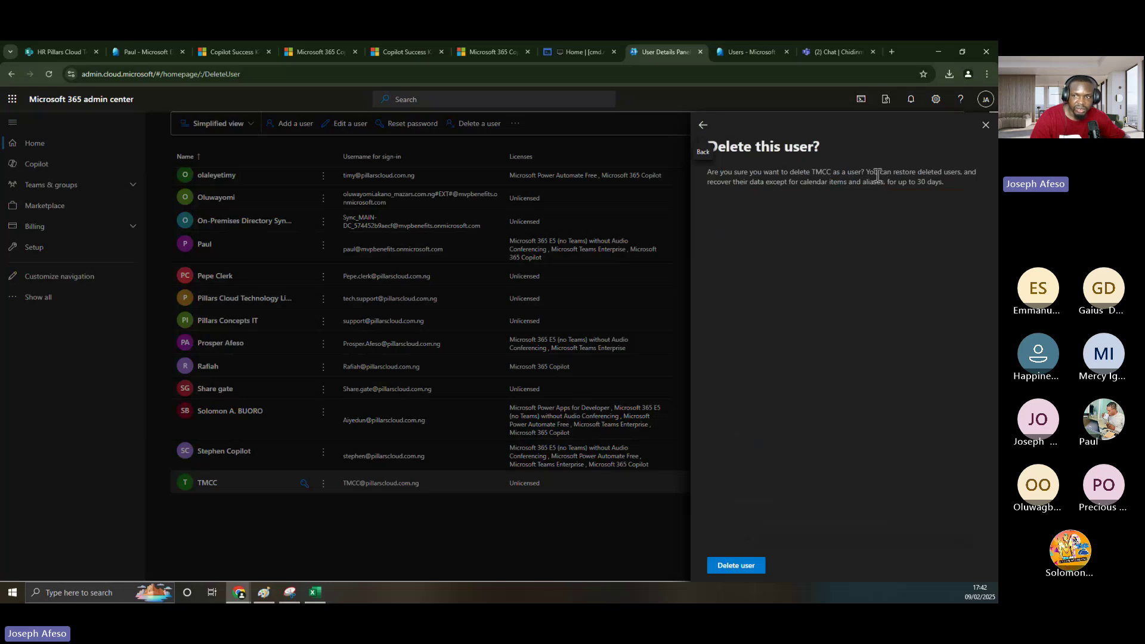
left_click_drag(869, 172, 946, 186)
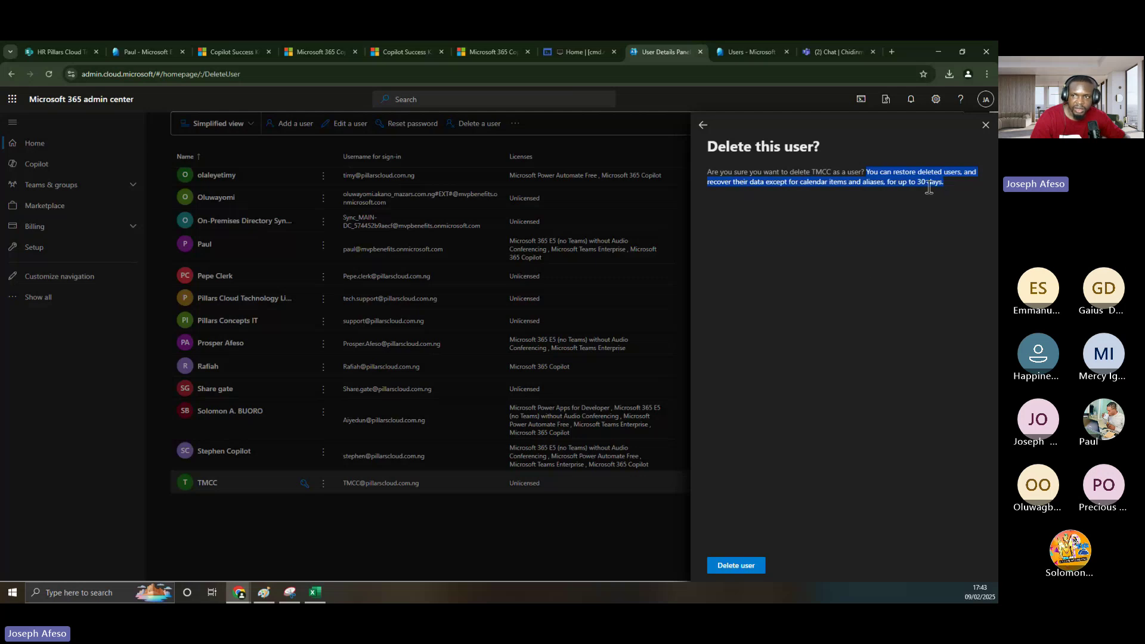
left_click(736, 565)
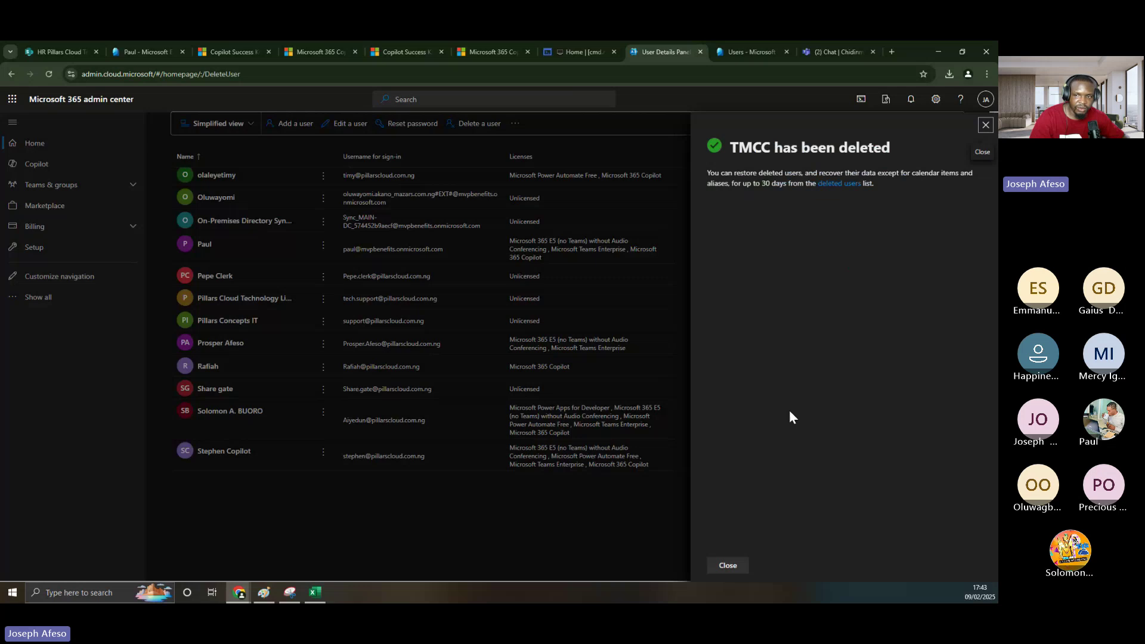
left_click(728, 565)
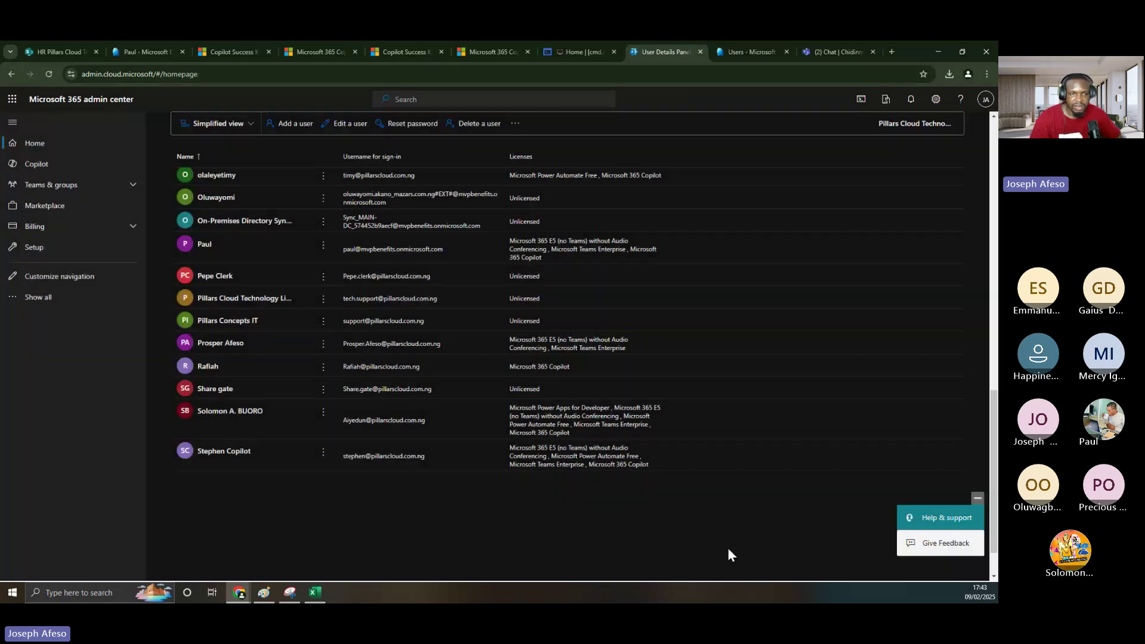
- Open the admin center's Deleted users list and select TMCC, deleted 2/9/2025 at 4:43 PM
left_click(44, 304)
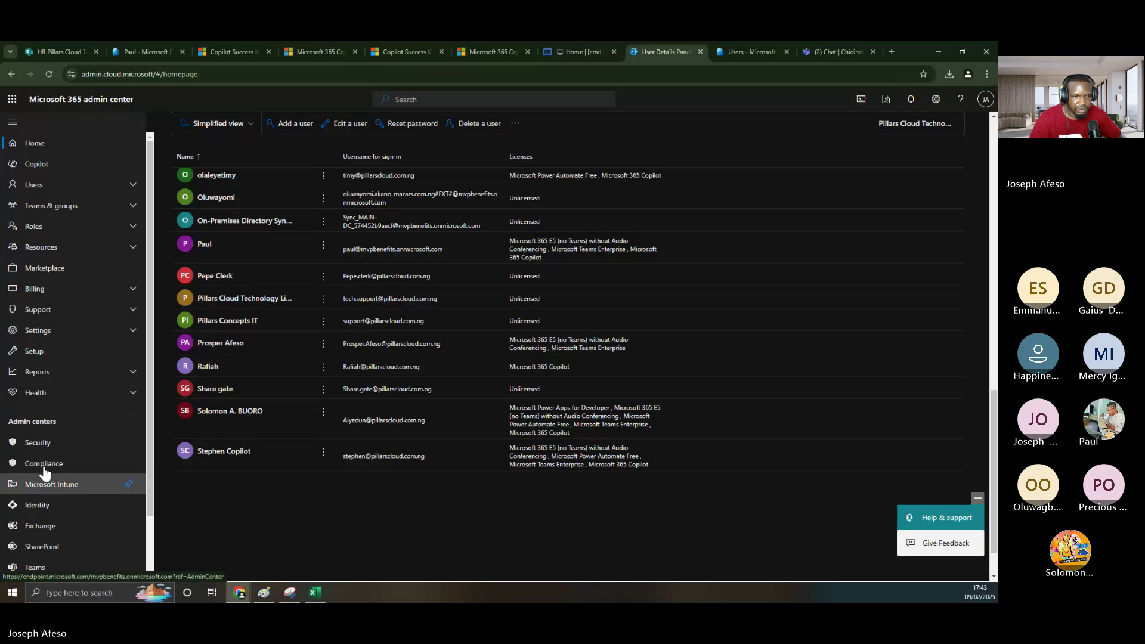
left_click(20, 190)
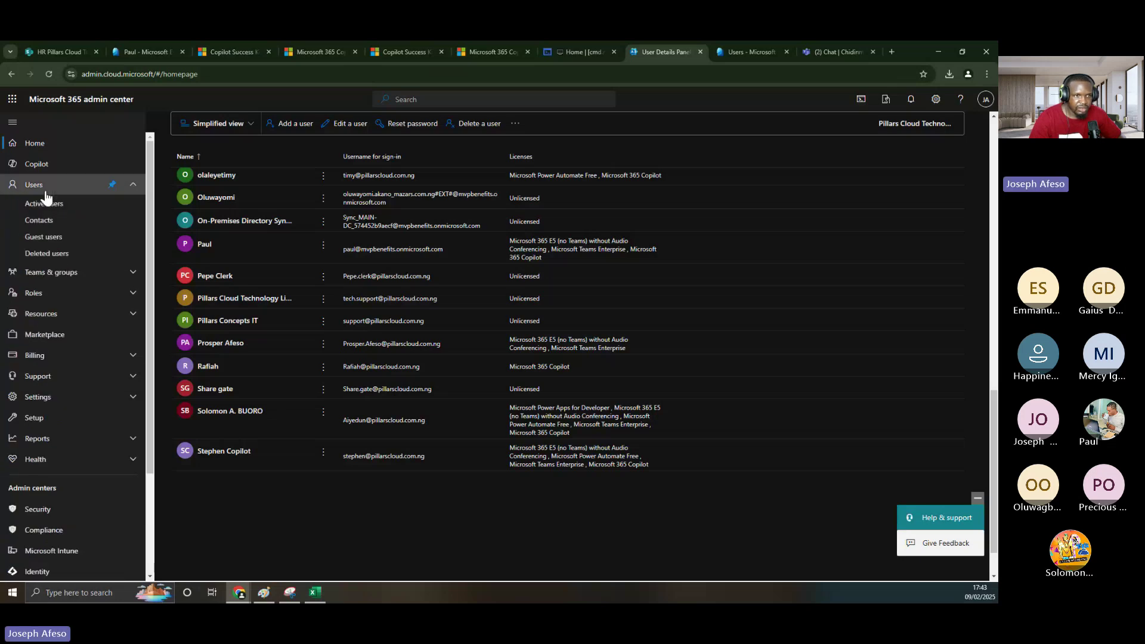
left_click(45, 255)
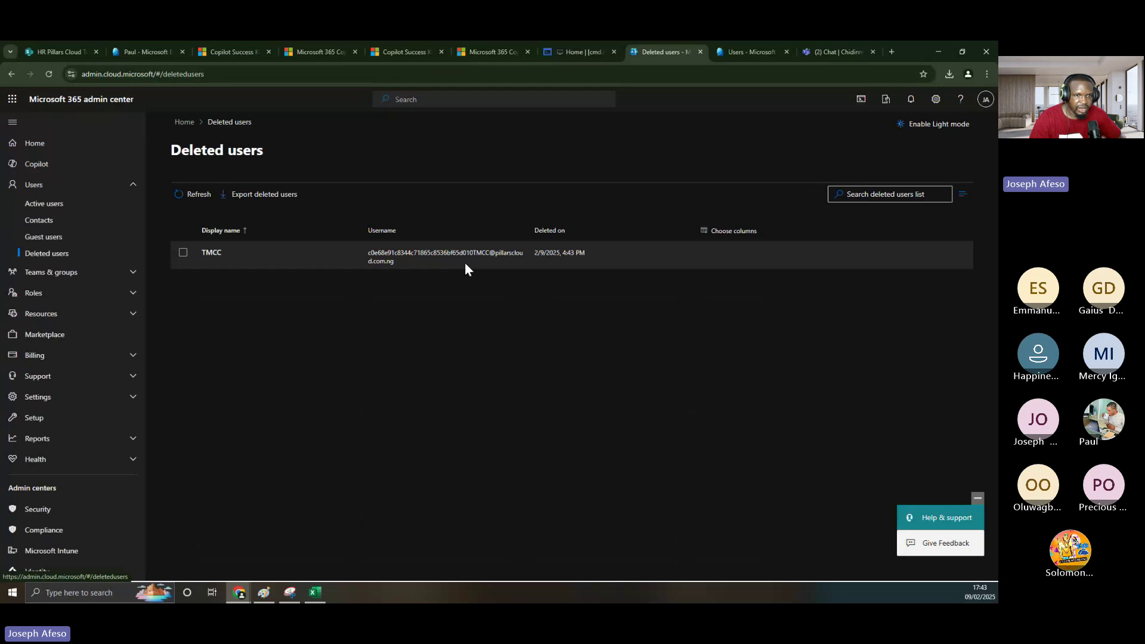
left_click(185, 255)
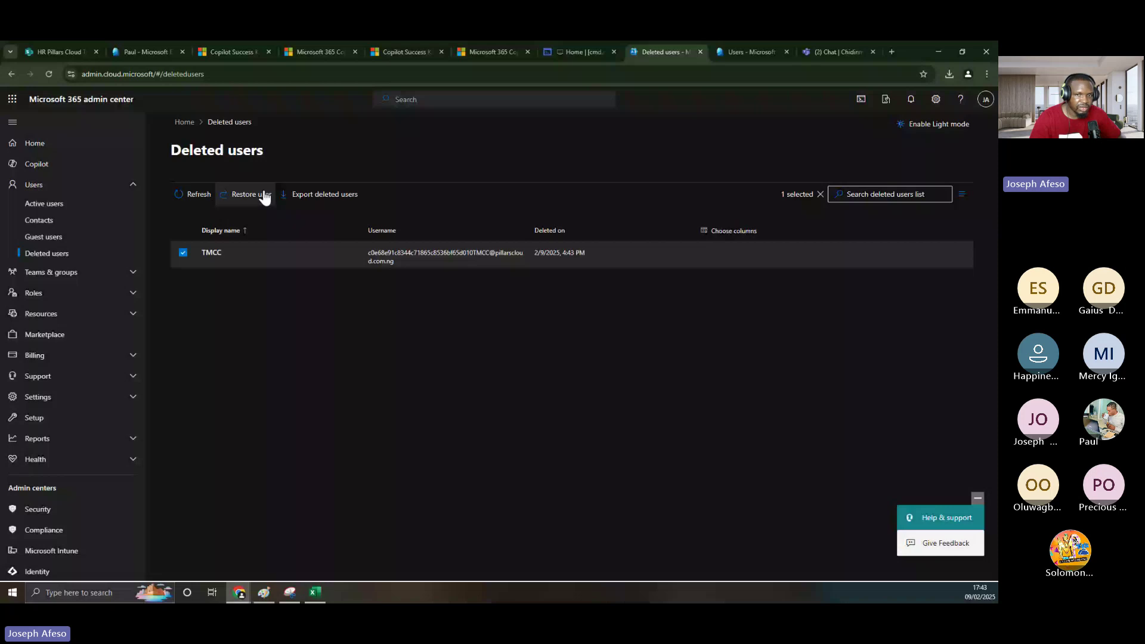
- In Entra's Deleted users, select TMCC and confirm Delete permanently
left_click(751, 52)
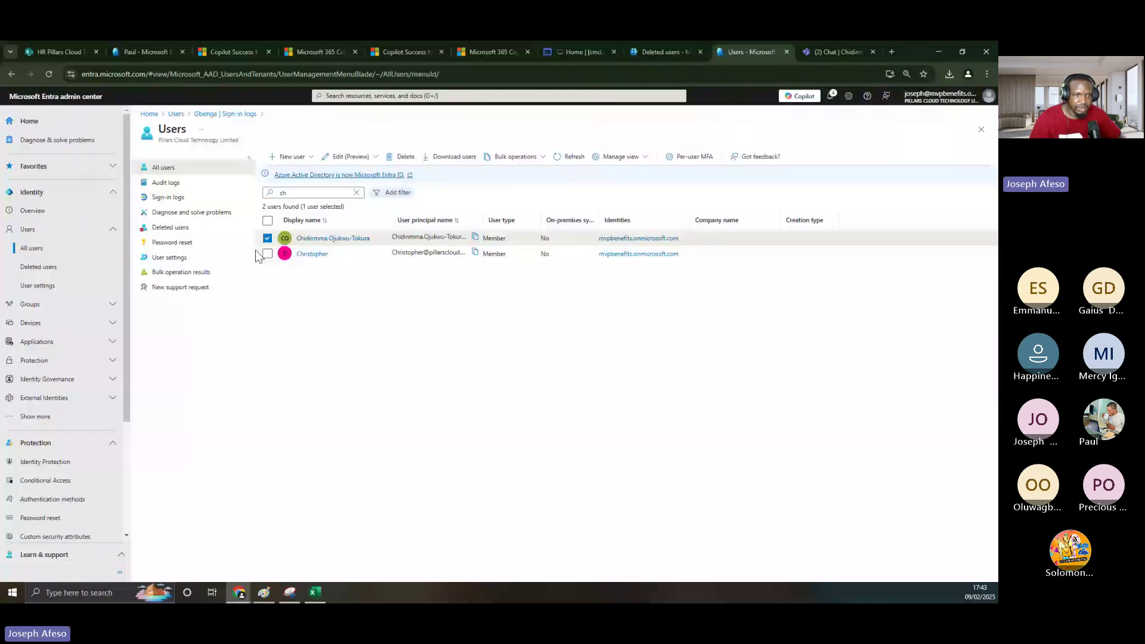
left_click(53, 268)
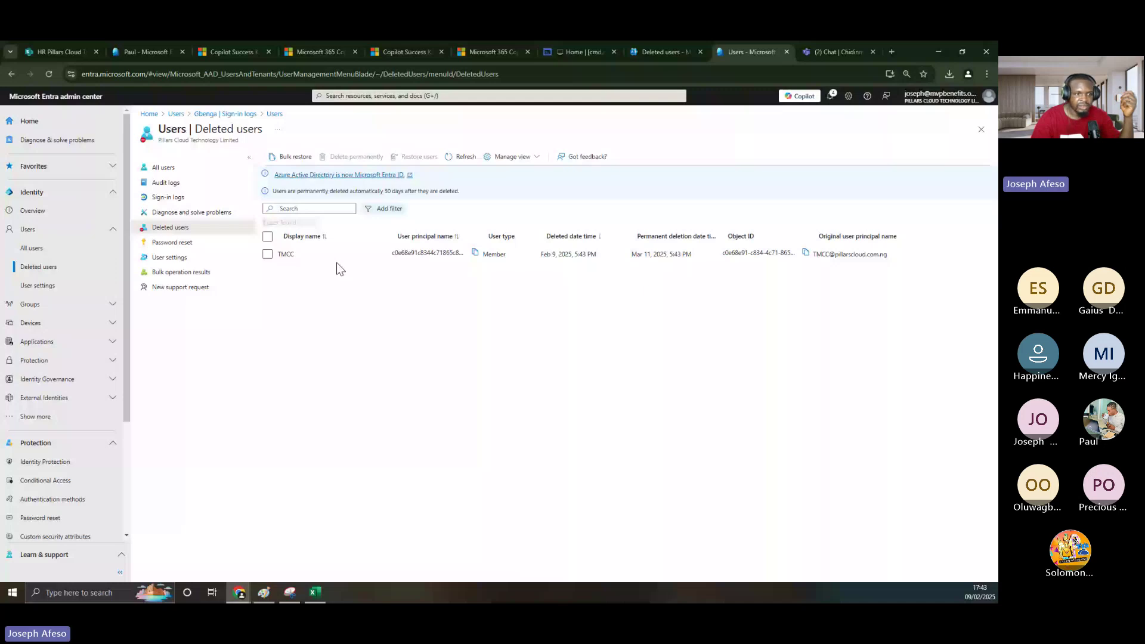
left_click(337, 261)
left_click(343, 159)
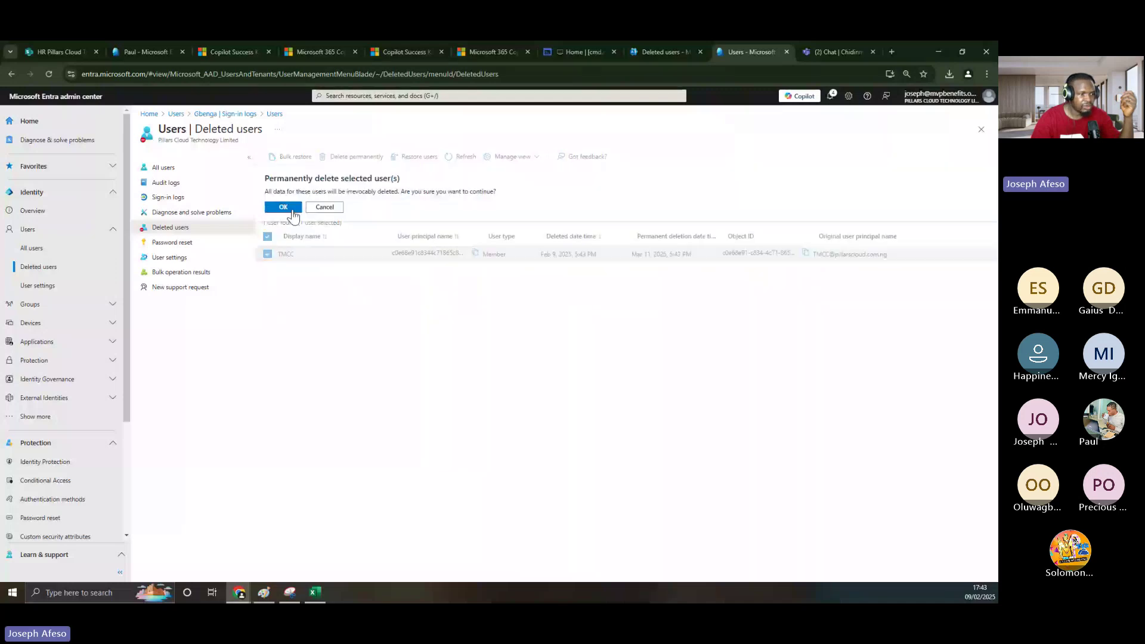
left_click(293, 210)
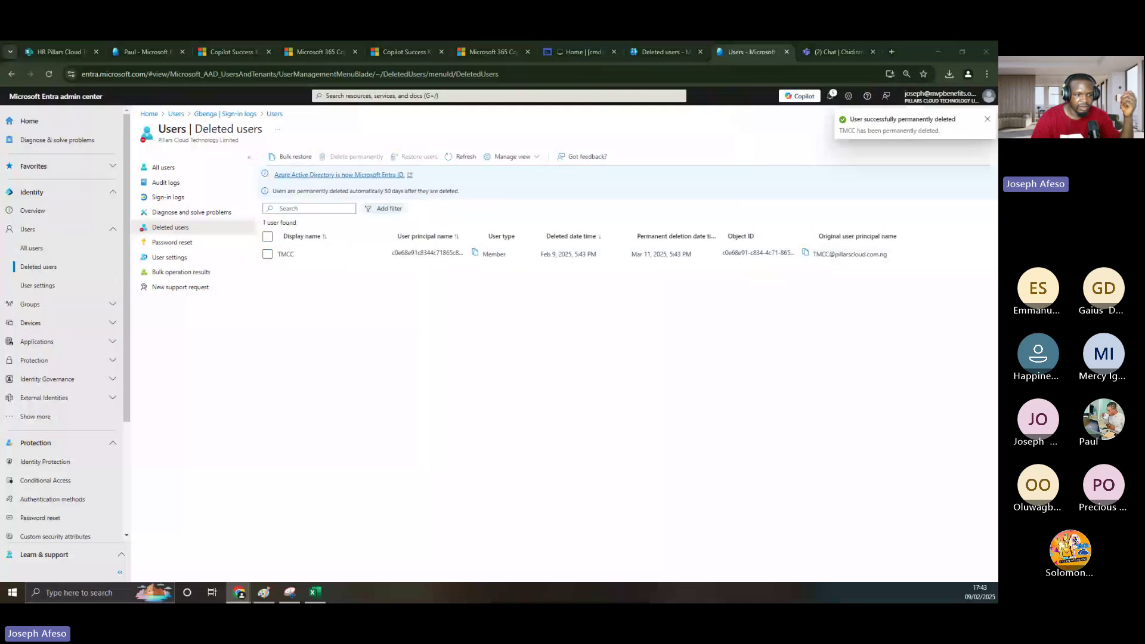